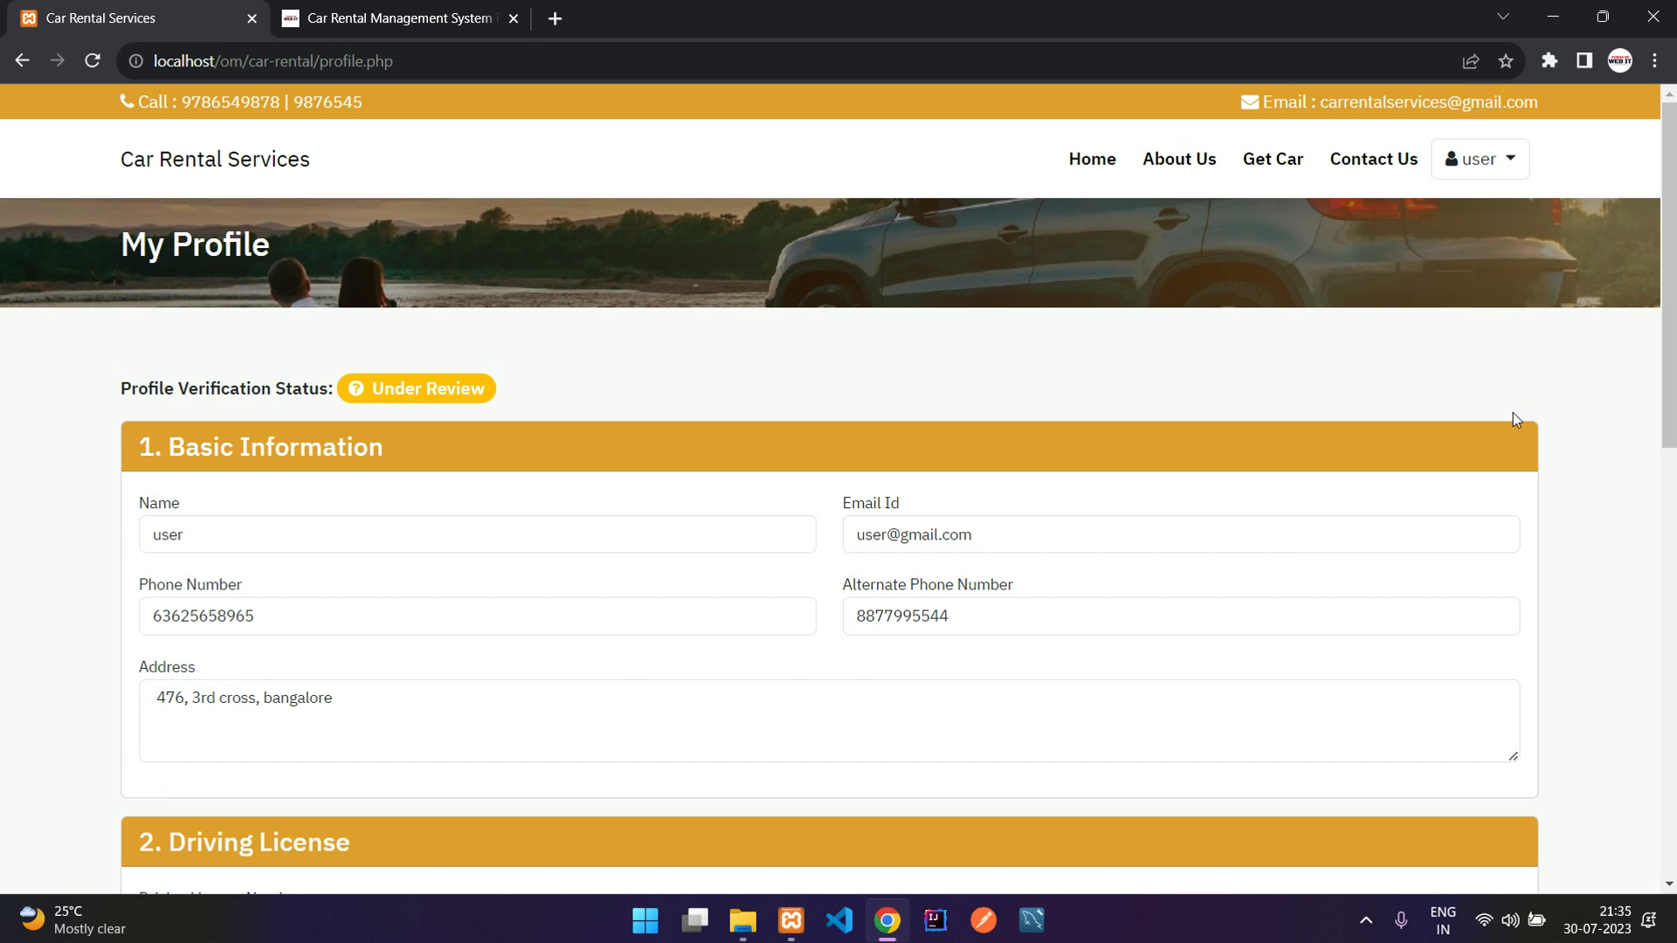
Check the Under Review badge and scroll through the licence images and Aadhar ID proof
{"action": "left_click_drag", "start_coordinate": [382, 394], "coordinate": [477, 394]}
{"action": "left_click", "coordinate": [668, 376]}
{"action": "scroll", "coordinate": [752, 375], "scroll_direction": "down", "scroll_amount": 8}
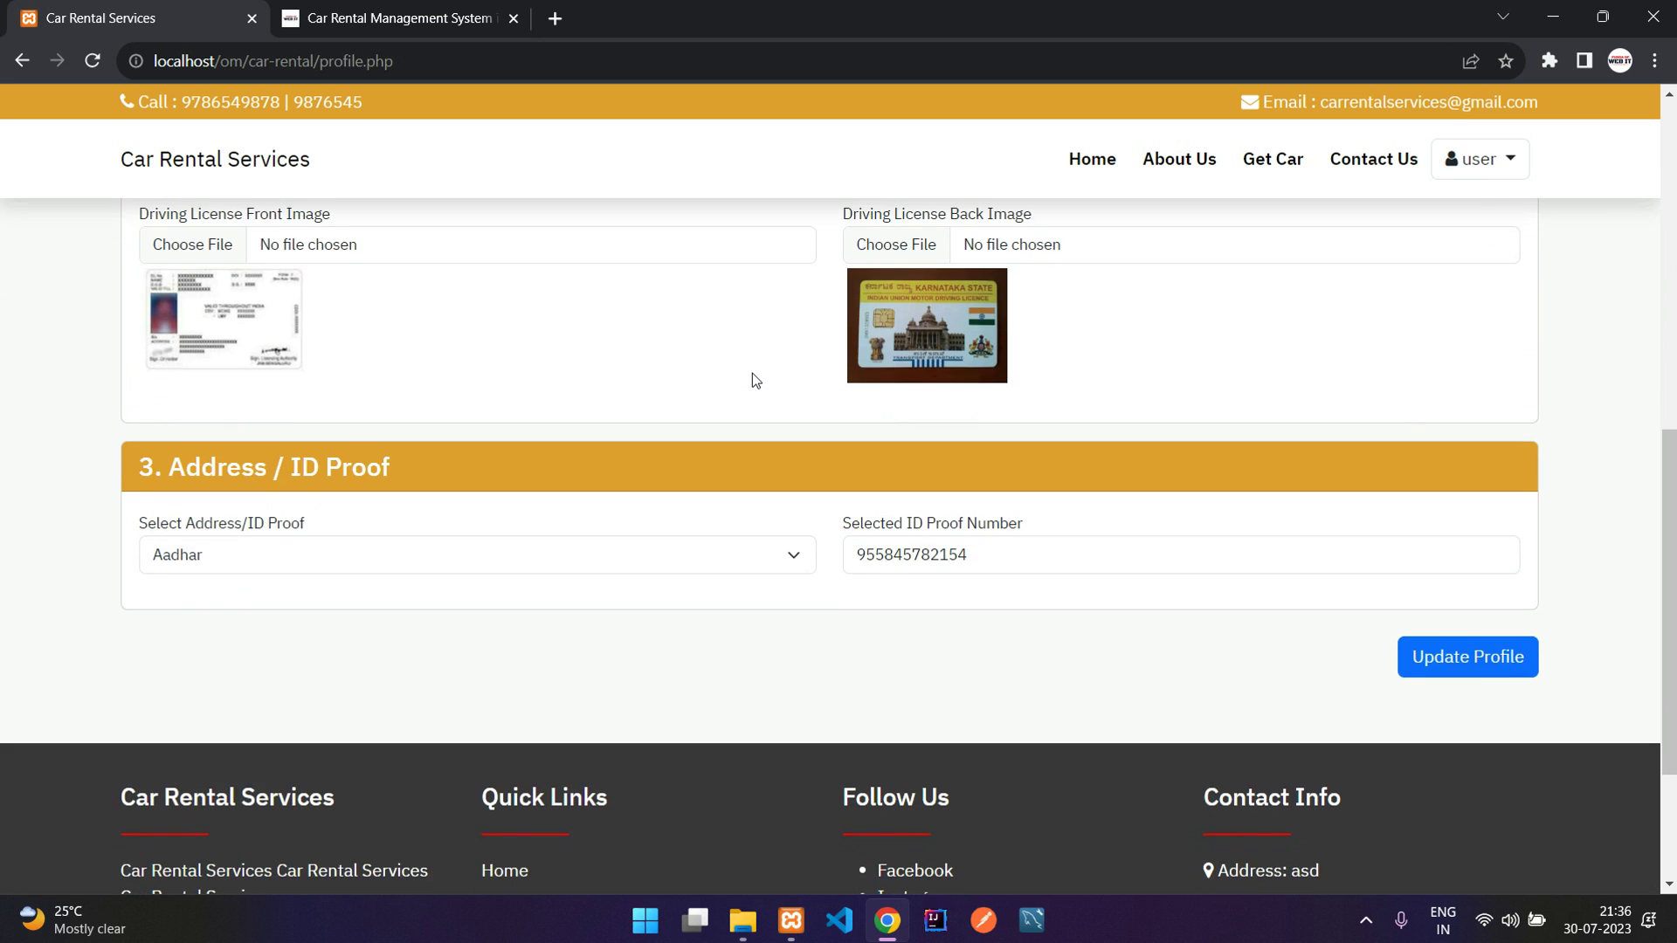
{"action": "scroll", "coordinate": [752, 376], "scroll_direction": "up", "scroll_amount": 10}
Pick the Maruti Baleno from the car list and continue to book it for 24 hours
{"action": "left_click", "coordinate": [1267, 164]}
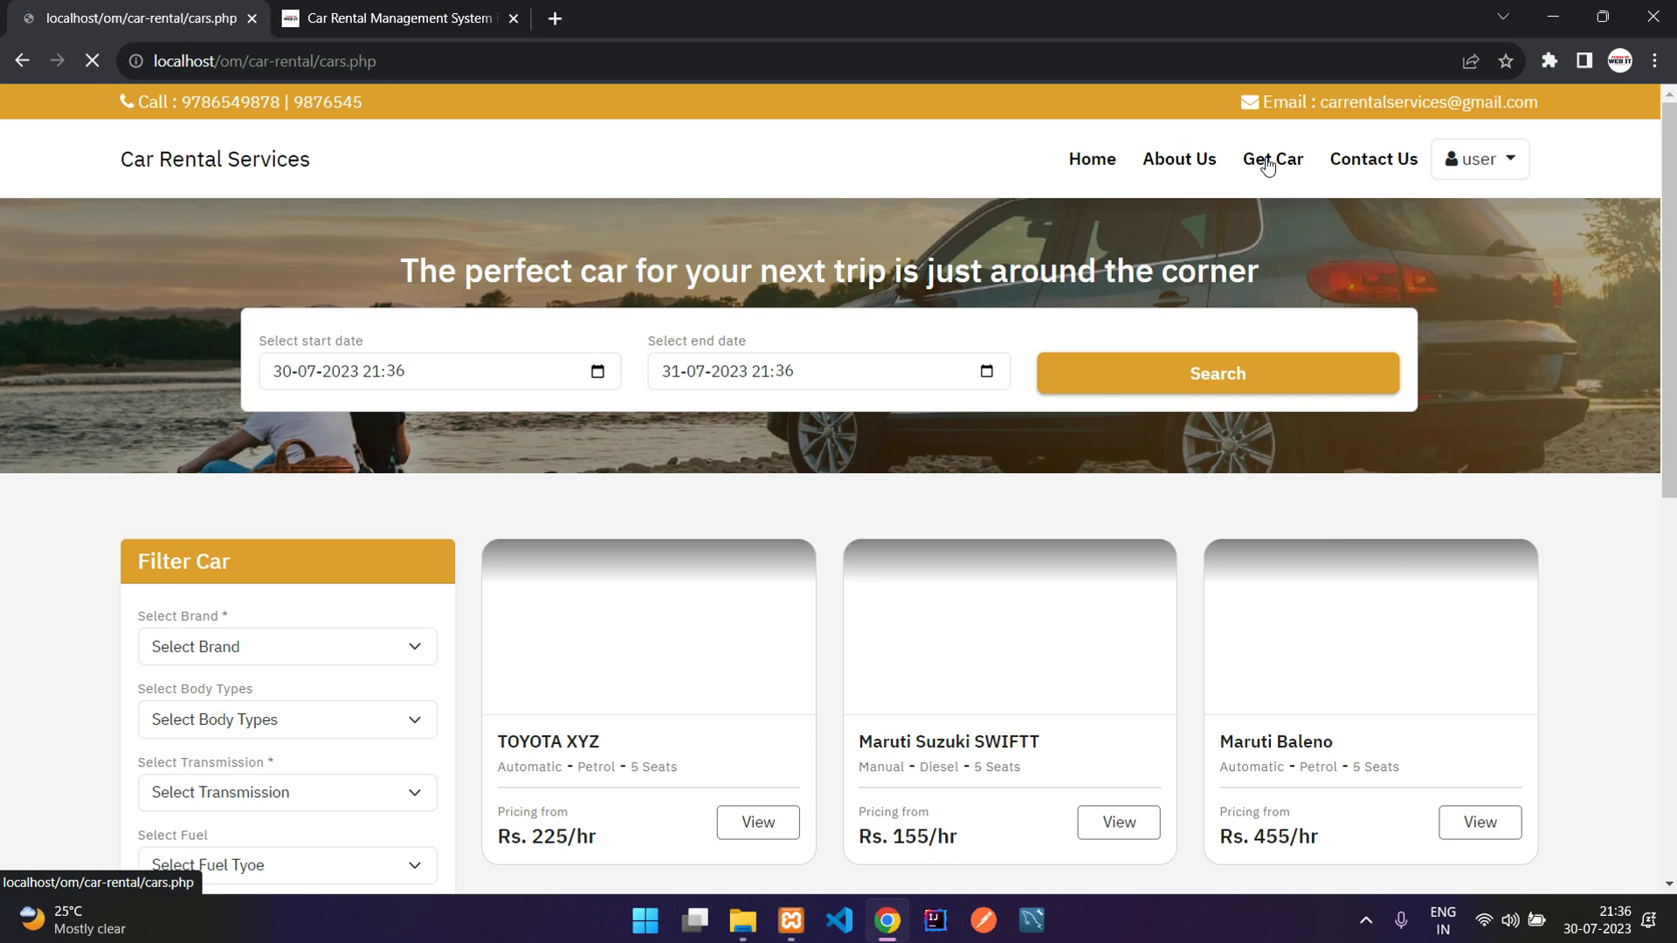
{"action": "left_click", "coordinate": [1290, 594]}
{"action": "scroll", "coordinate": [1055, 538], "scroll_direction": "down", "scroll_amount": 3}
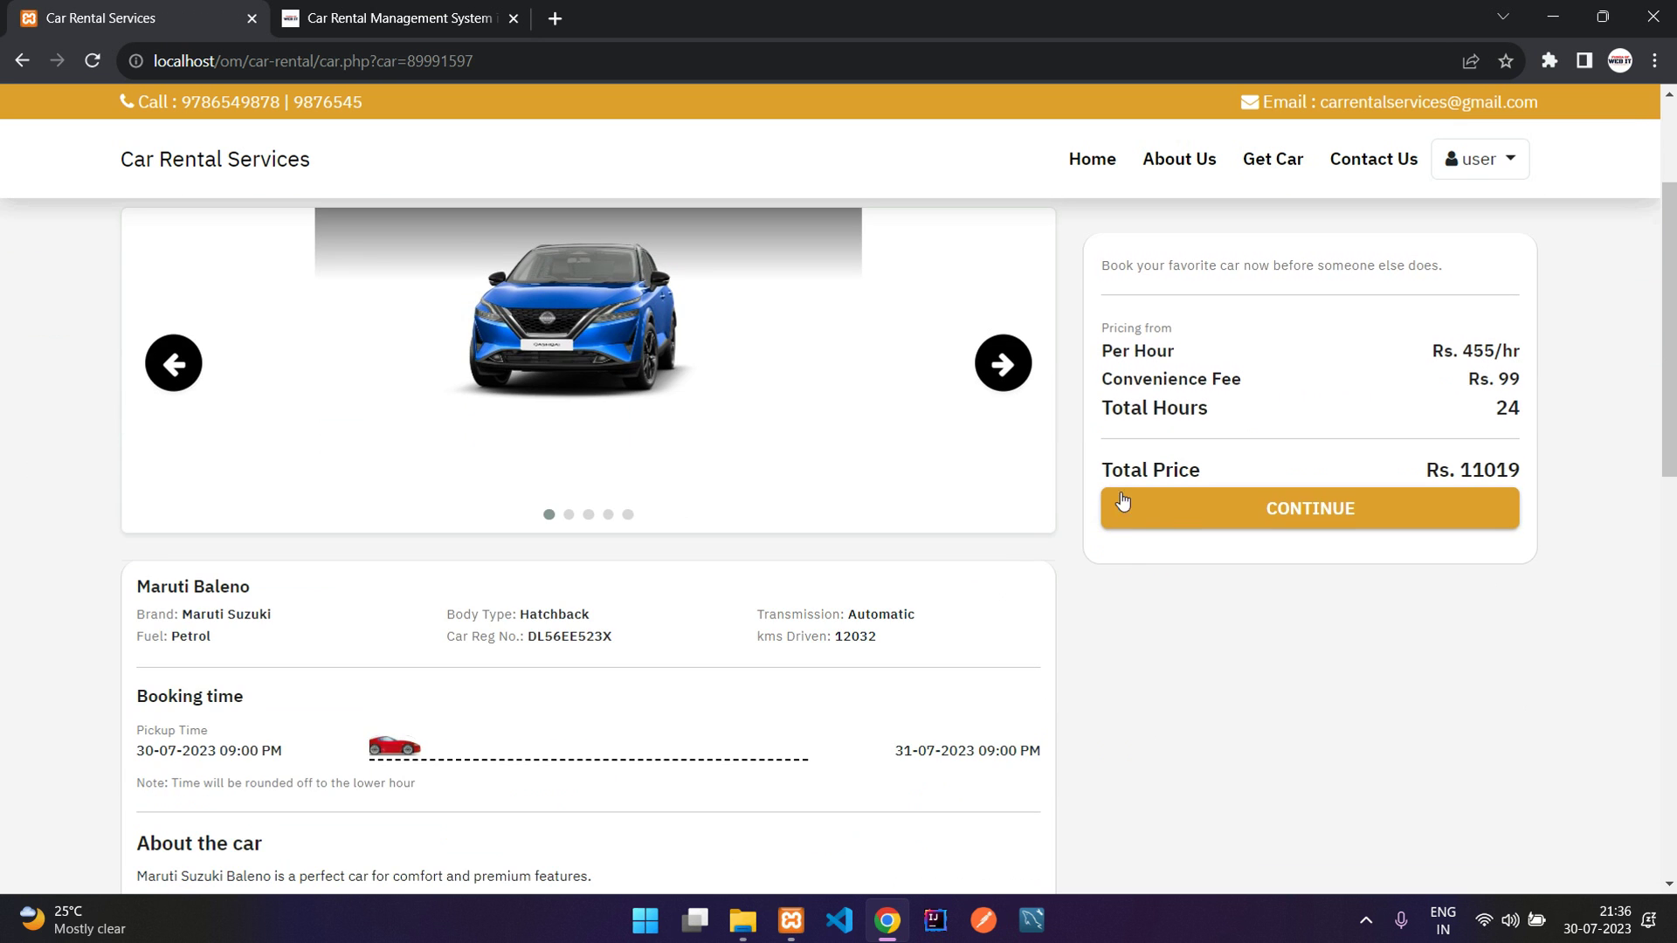
{"action": "left_click", "coordinate": [1161, 501]}
Read the notice that account verification takes 1-2 working days after uploading documents
{"action": "left_click_drag", "start_coordinate": [651, 404], "coordinate": [1089, 492]}
{"action": "left_click", "coordinate": [1087, 491]}
{"action": "left_click_drag", "start_coordinate": [265, 456], "coordinate": [884, 454]}
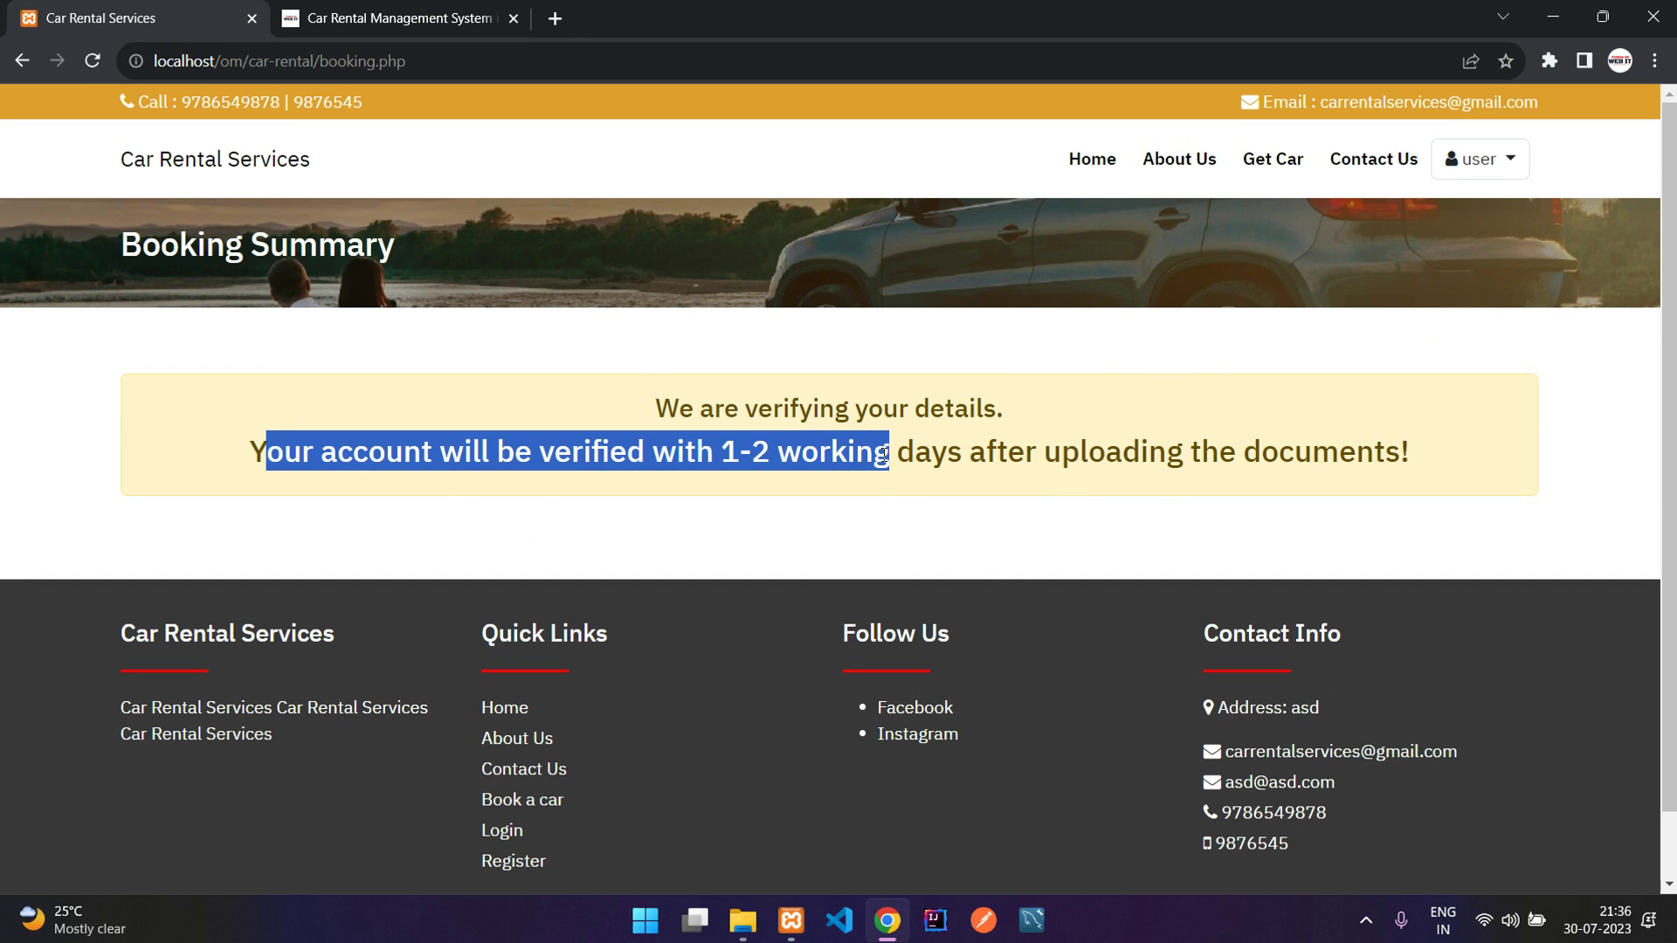
{"action": "left_click", "coordinate": [641, 453]}
{"action": "left_click_drag", "start_coordinate": [714, 452], "coordinate": [797, 453]}
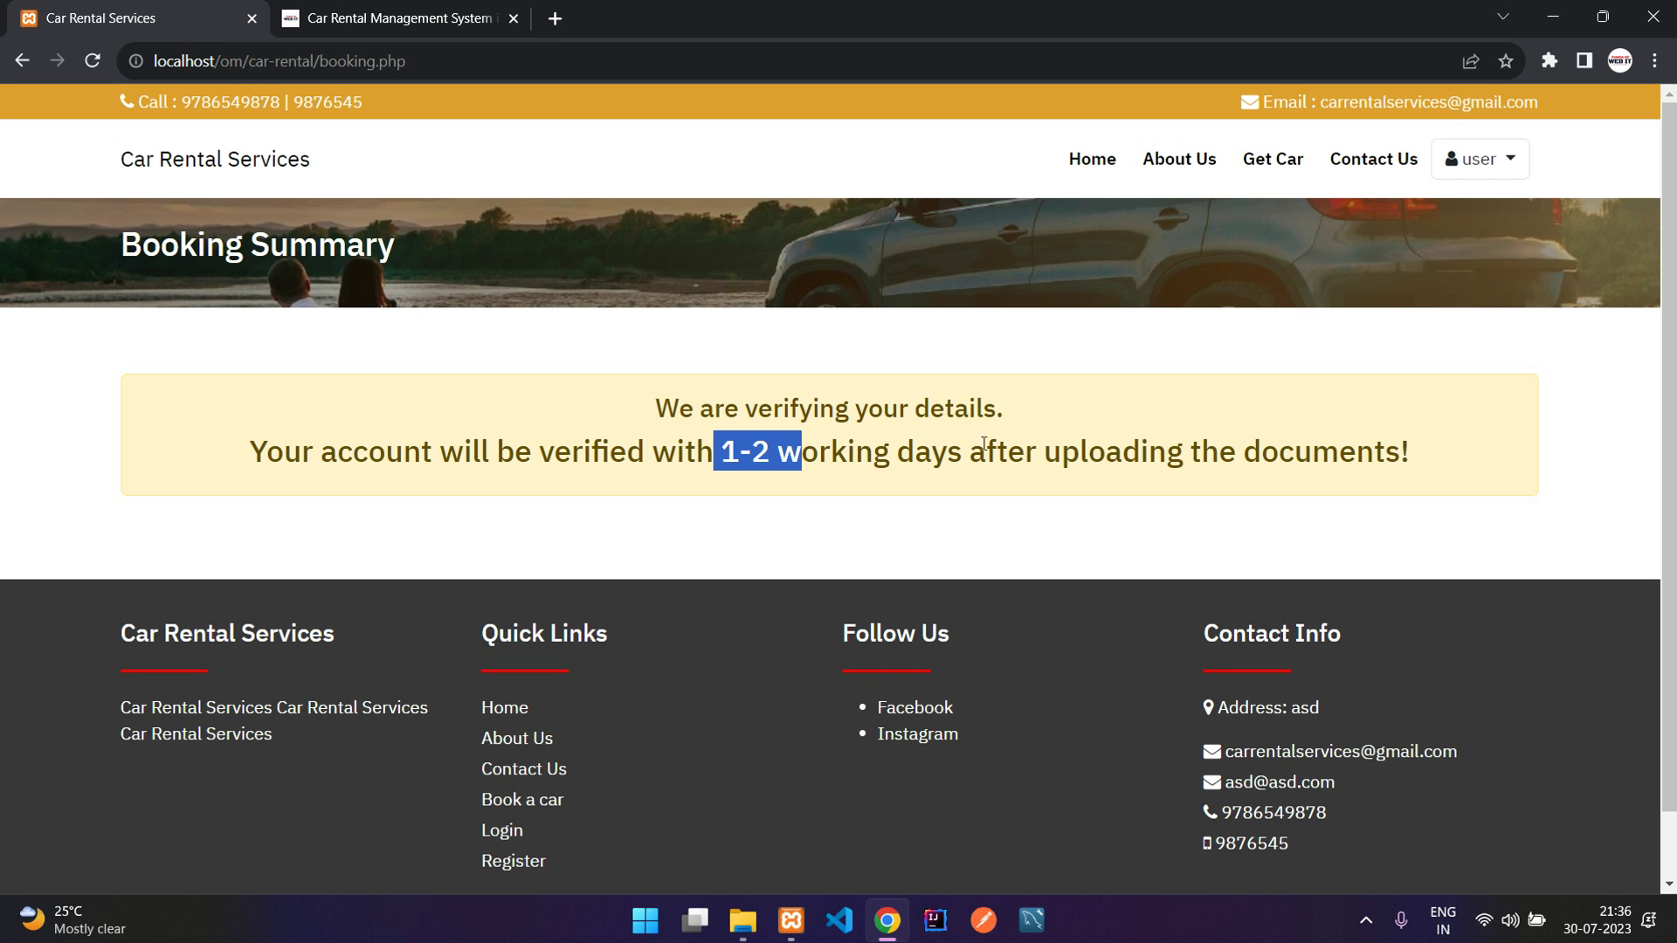
{"action": "left_click_drag", "start_coordinate": [1044, 453], "coordinate": [1208, 452]}
{"action": "left_click", "coordinate": [1388, 453]}
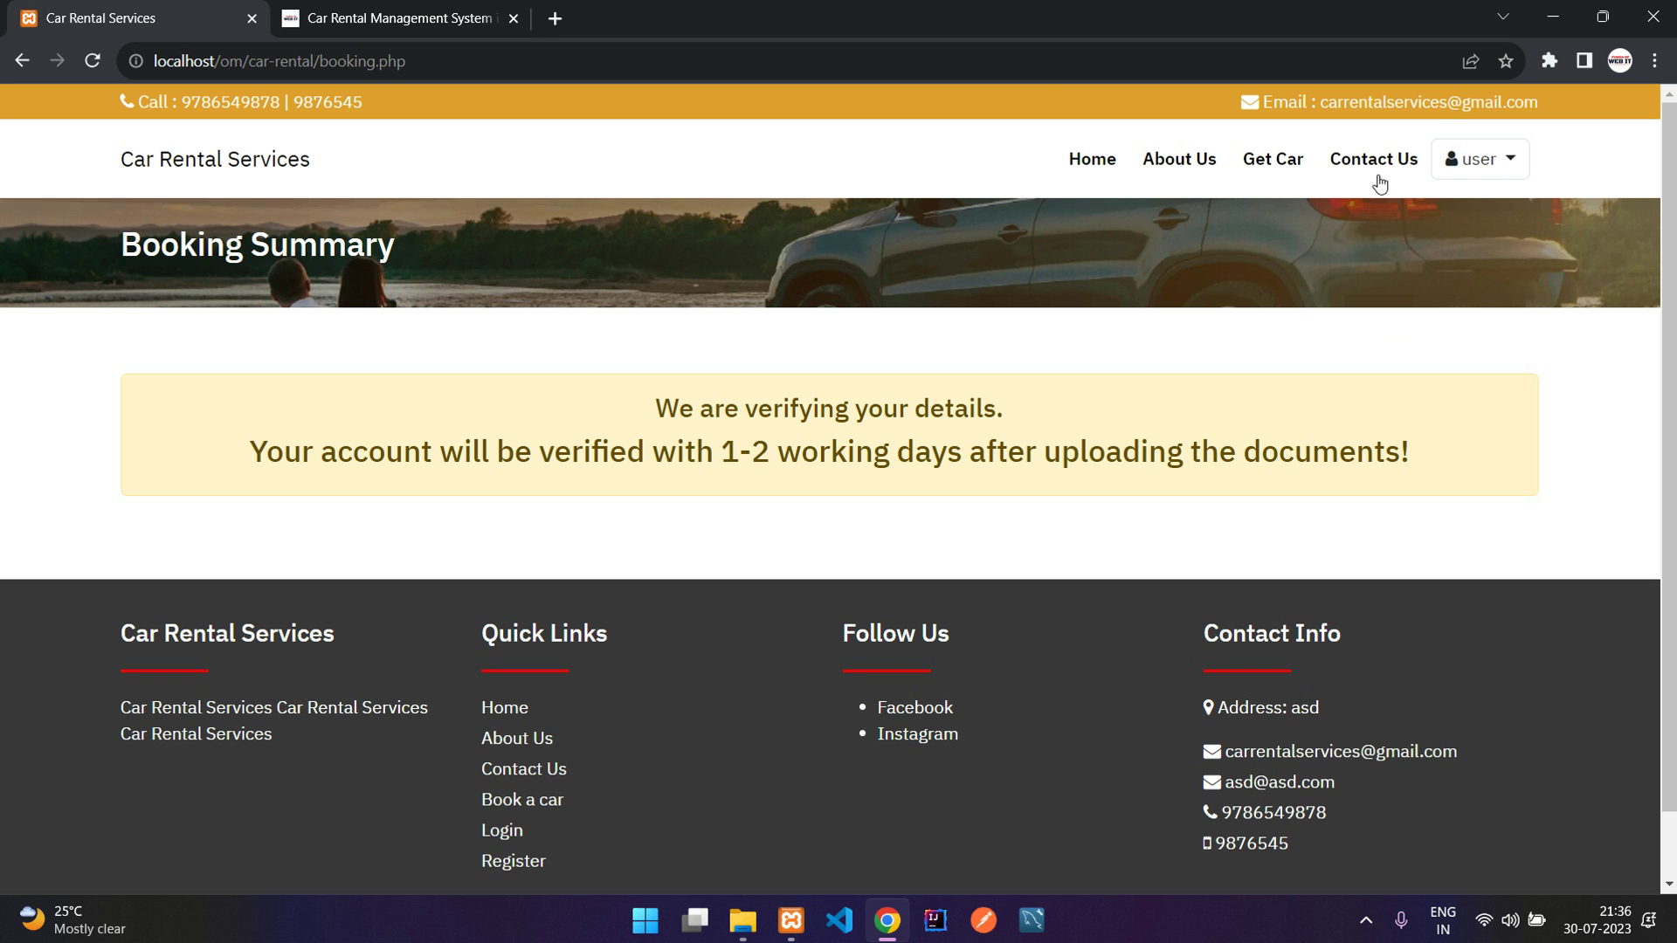
{"action": "left_click", "coordinate": [1299, 160]}
Browse the Contact Us page's address, email and phone details
{"action": "left_click", "coordinate": [1375, 161]}
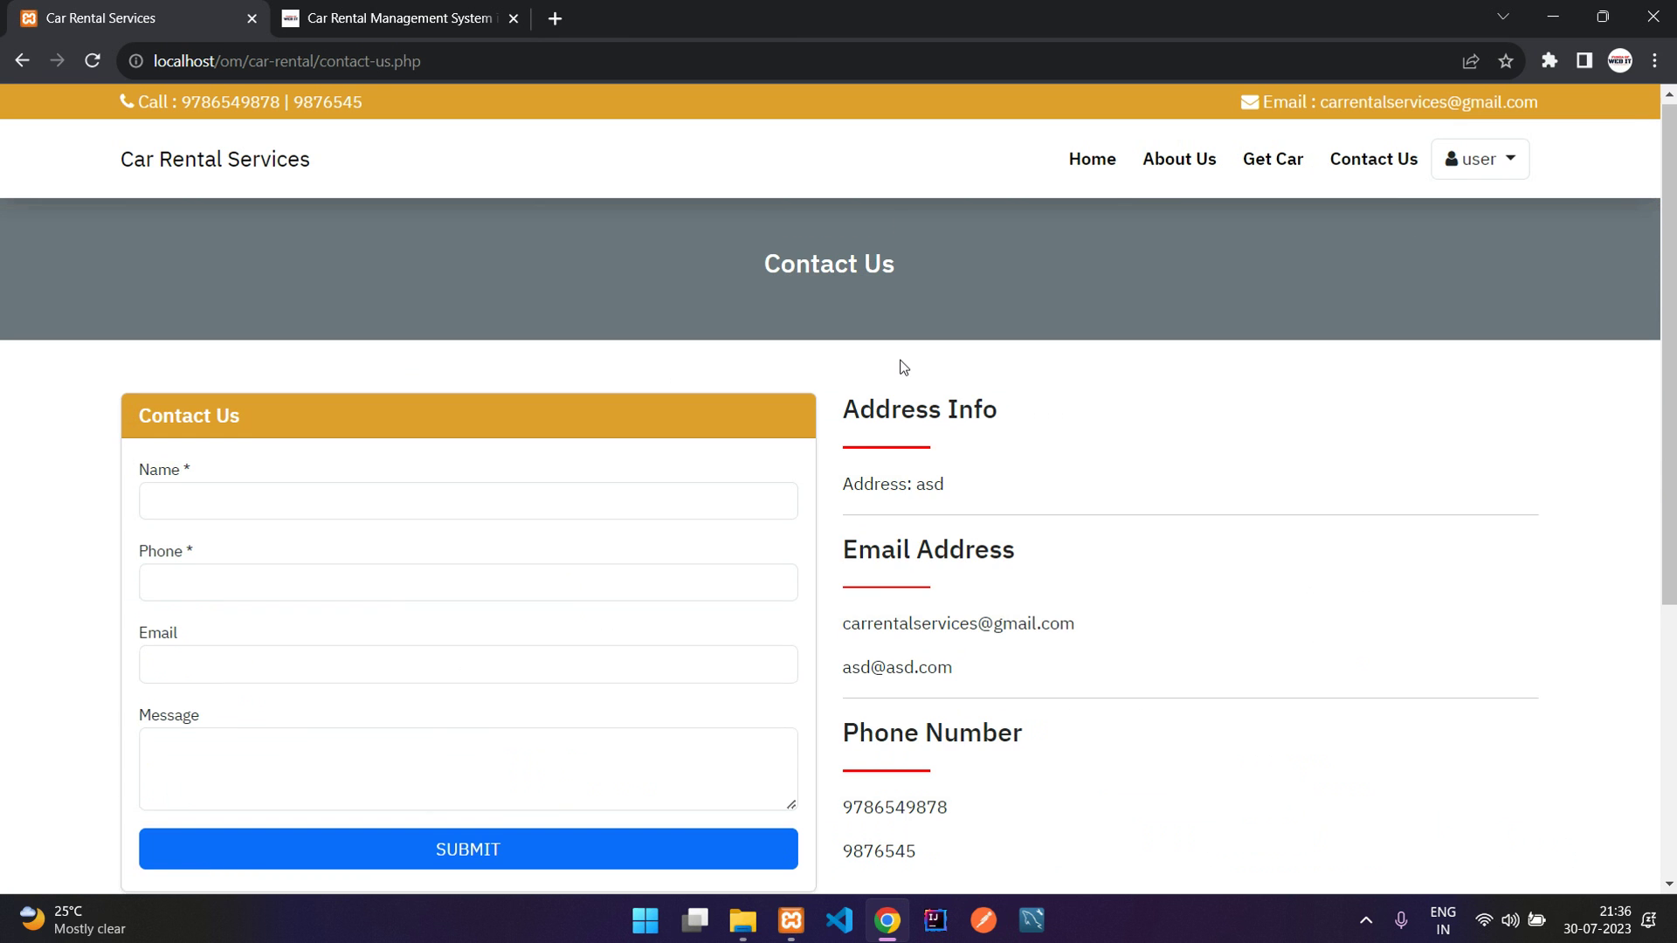
{"action": "scroll", "coordinate": [900, 367], "scroll_direction": "down", "scroll_amount": 6}
{"action": "scroll", "coordinate": [899, 367], "scroll_direction": "up", "scroll_amount": 6}
{"action": "scroll", "coordinate": [389, 423], "scroll_direction": "down", "scroll_amount": 4}
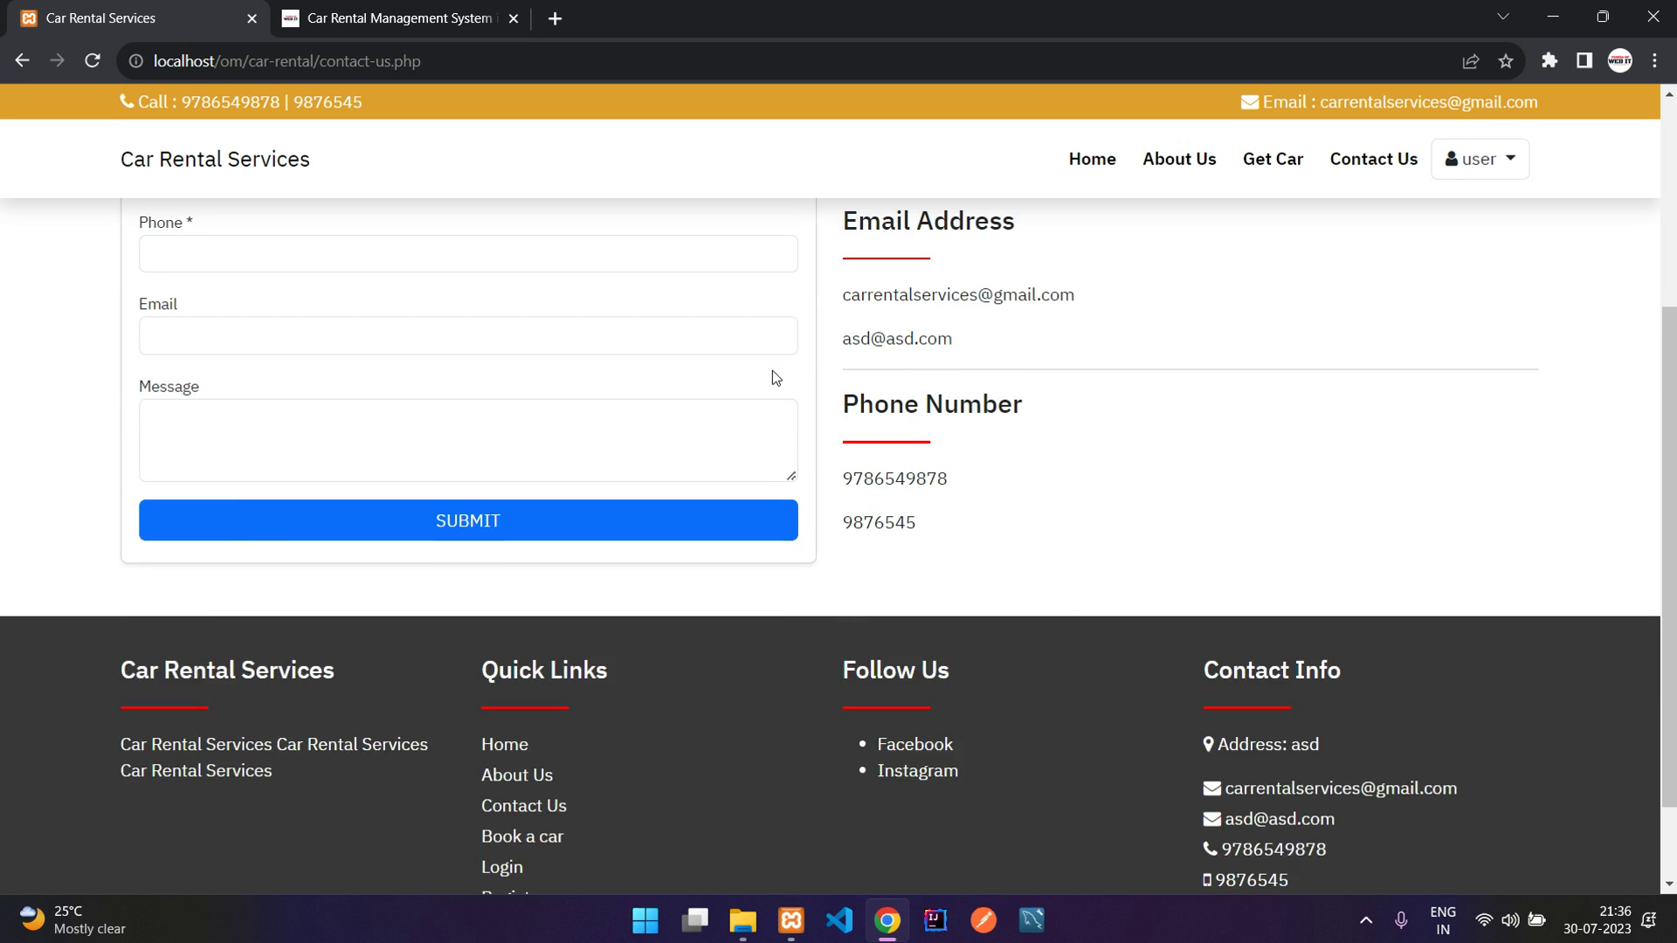
{"action": "scroll", "coordinate": [838, 441], "scroll_direction": "up", "scroll_amount": 2}
{"action": "scroll", "coordinate": [1037, 681], "scroll_direction": "down", "scroll_amount": 4}
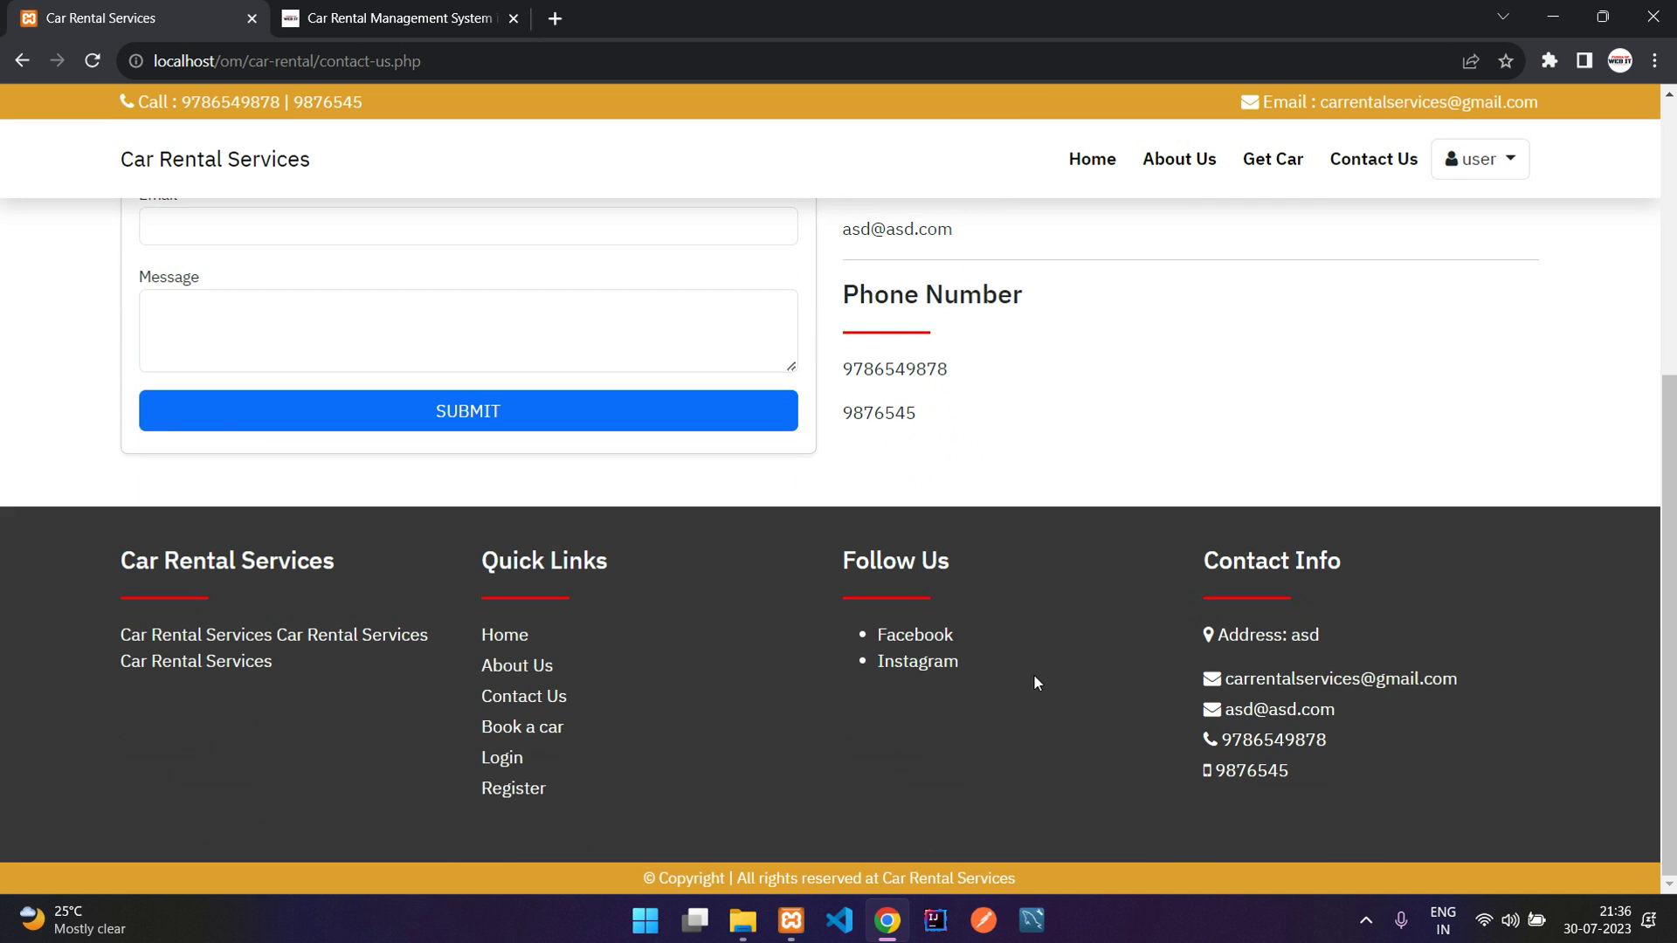
{"action": "scroll", "coordinate": [1242, 383], "scroll_direction": "up", "scroll_amount": 5}
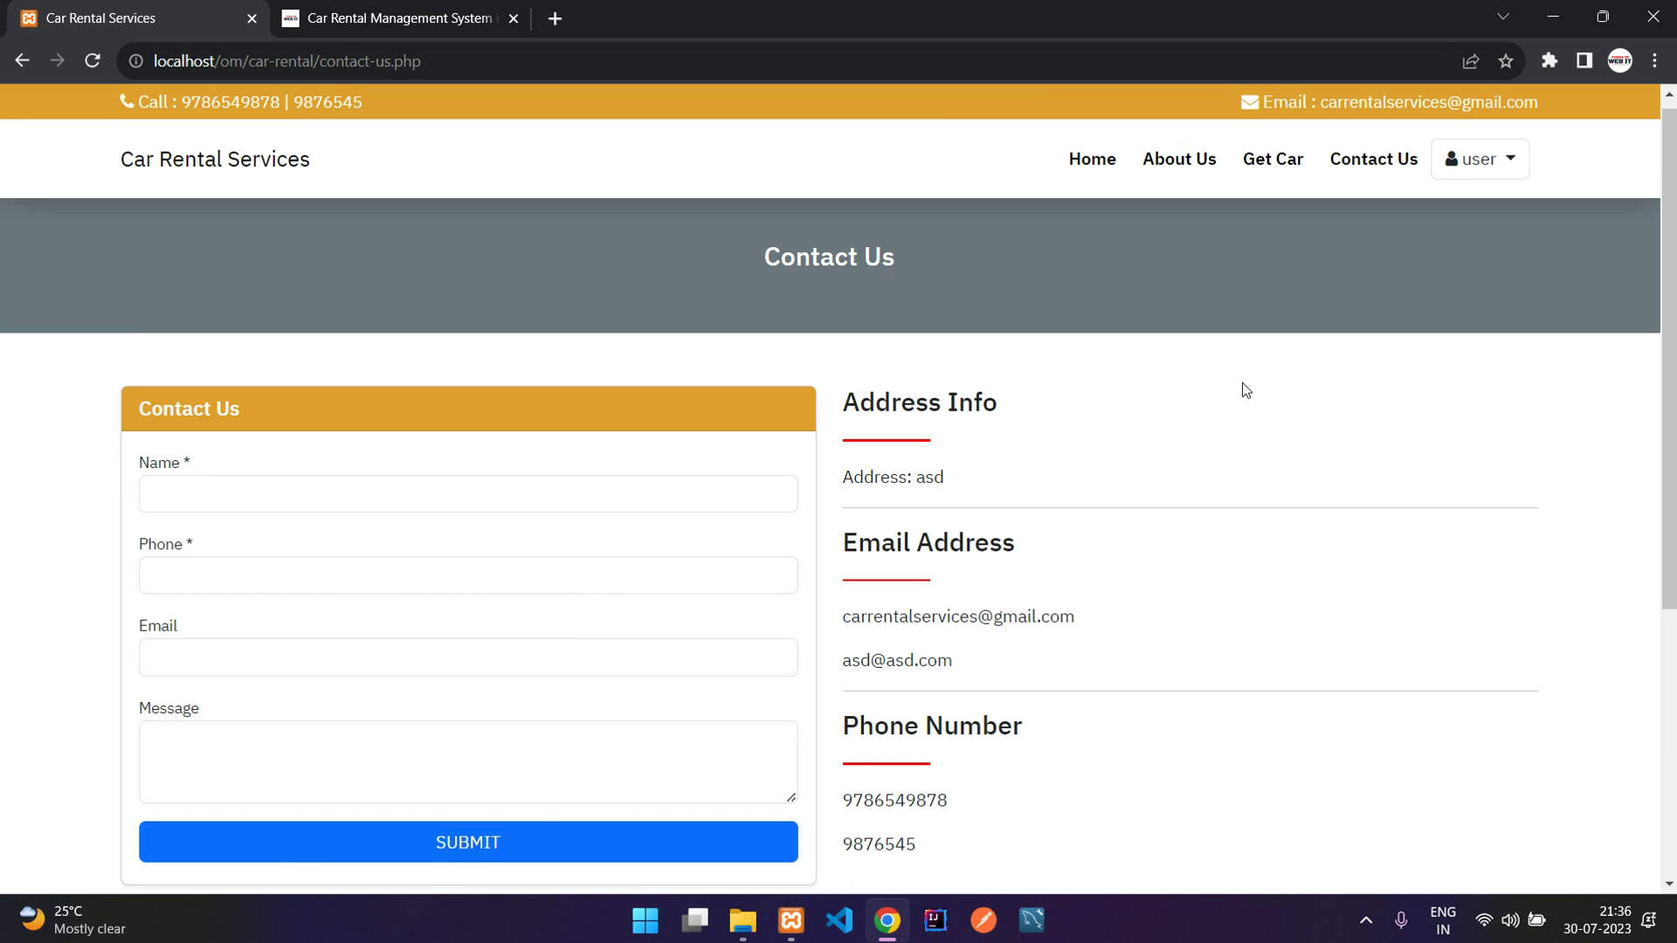
Open My Profile from the user menu and scroll through it
{"action": "left_click", "coordinate": [1496, 156]}
{"action": "left_click", "coordinate": [1472, 210]}
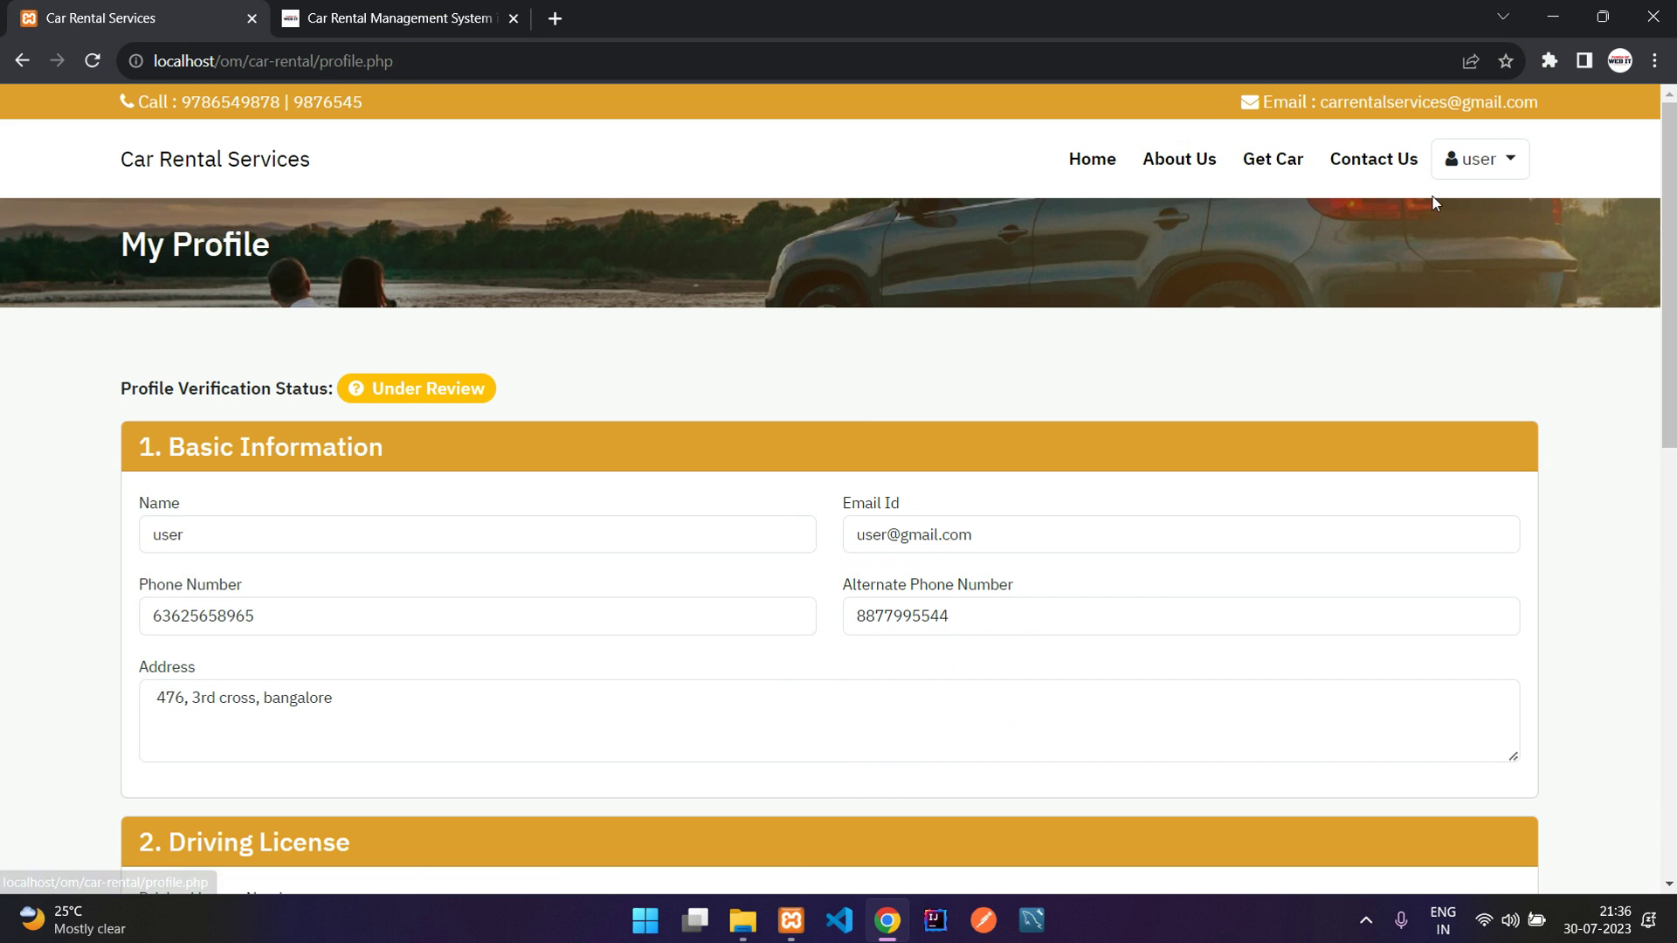
{"action": "scroll", "coordinate": [521, 432], "scroll_direction": "down", "scroll_amount": 9}
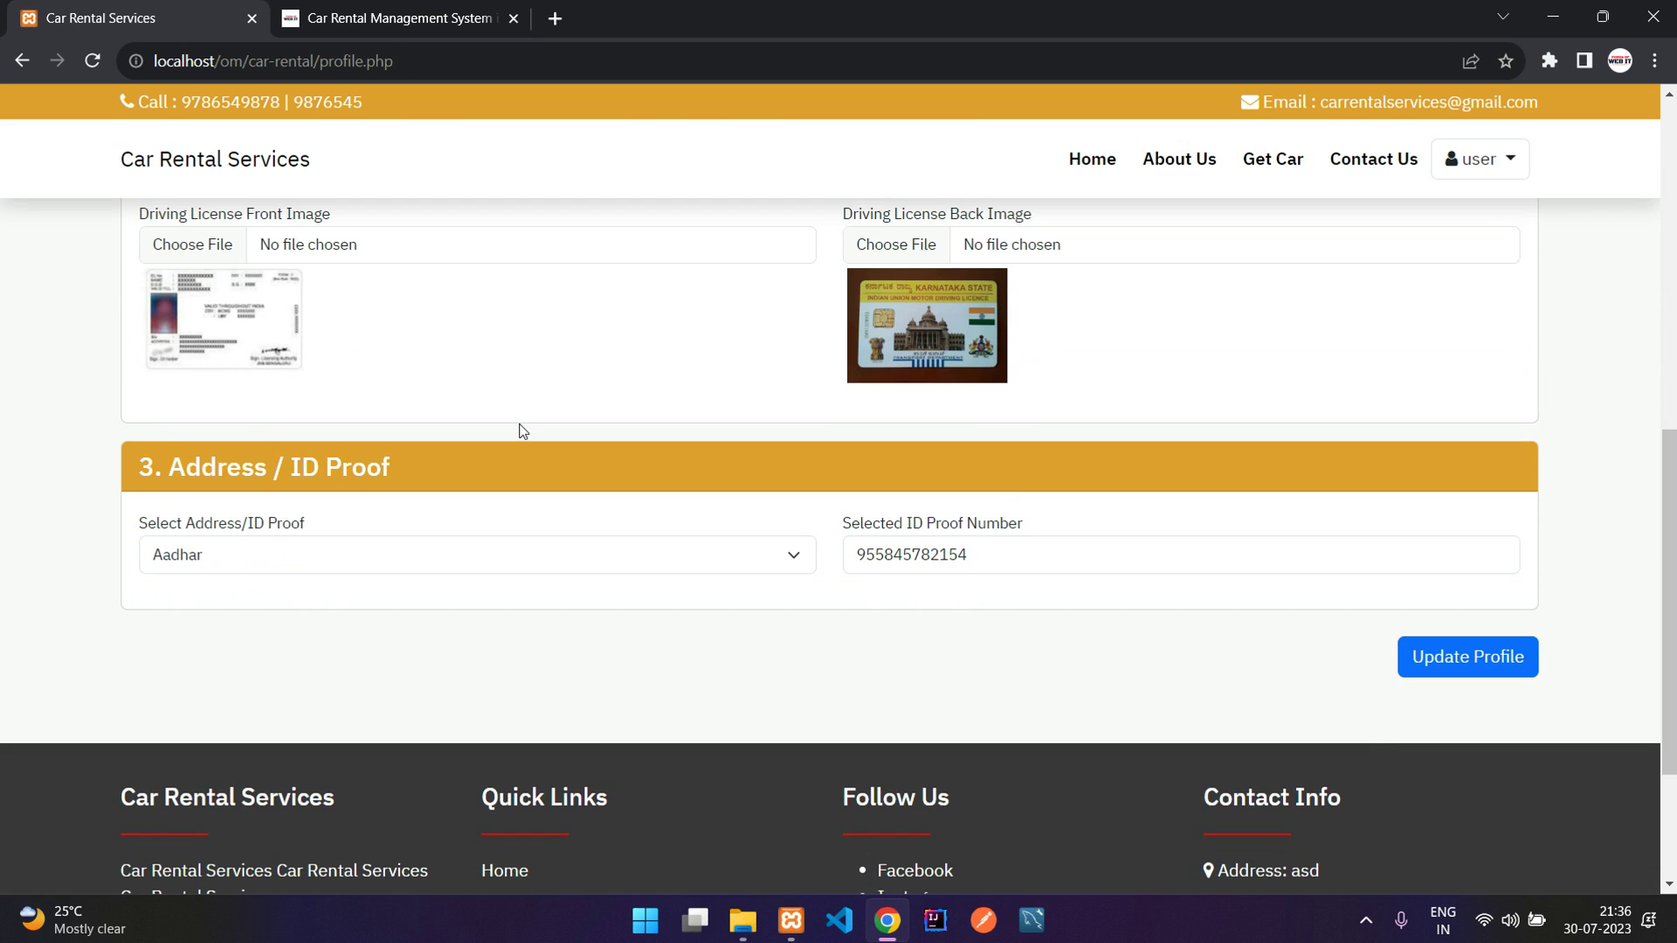
{"action": "scroll", "coordinate": [521, 430], "scroll_direction": "up", "scroll_amount": 9}
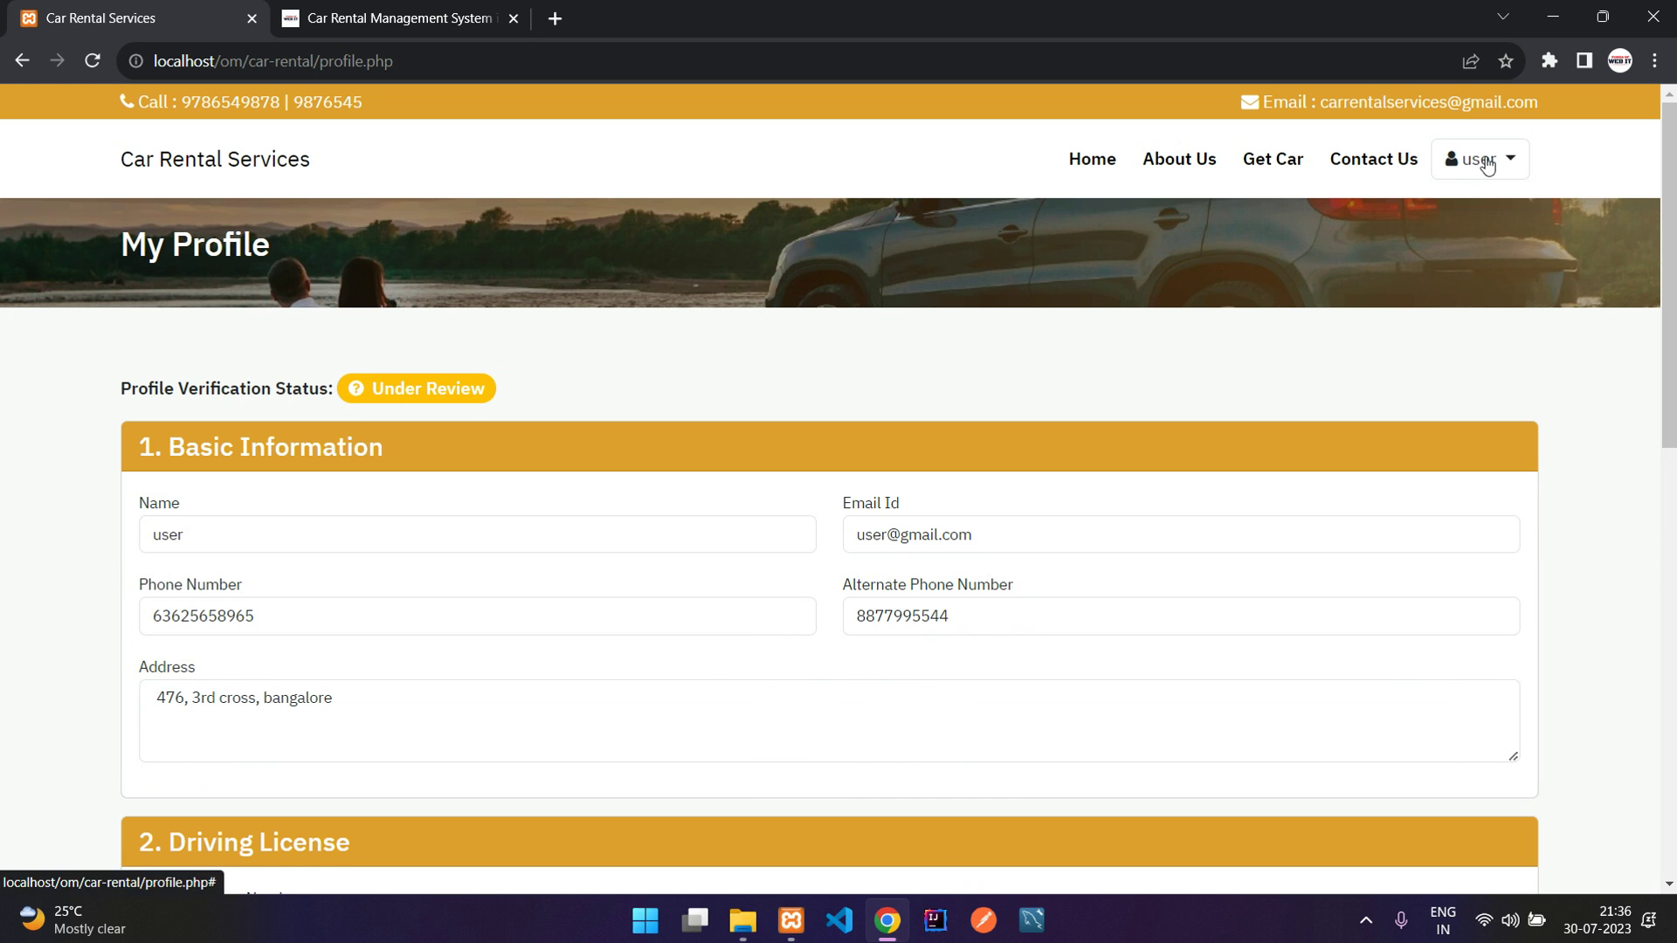
View the empty My Bookings list, return to My Profile and select its page address
{"action": "left_click", "coordinate": [1487, 166]}
{"action": "left_click", "coordinate": [1467, 251]}
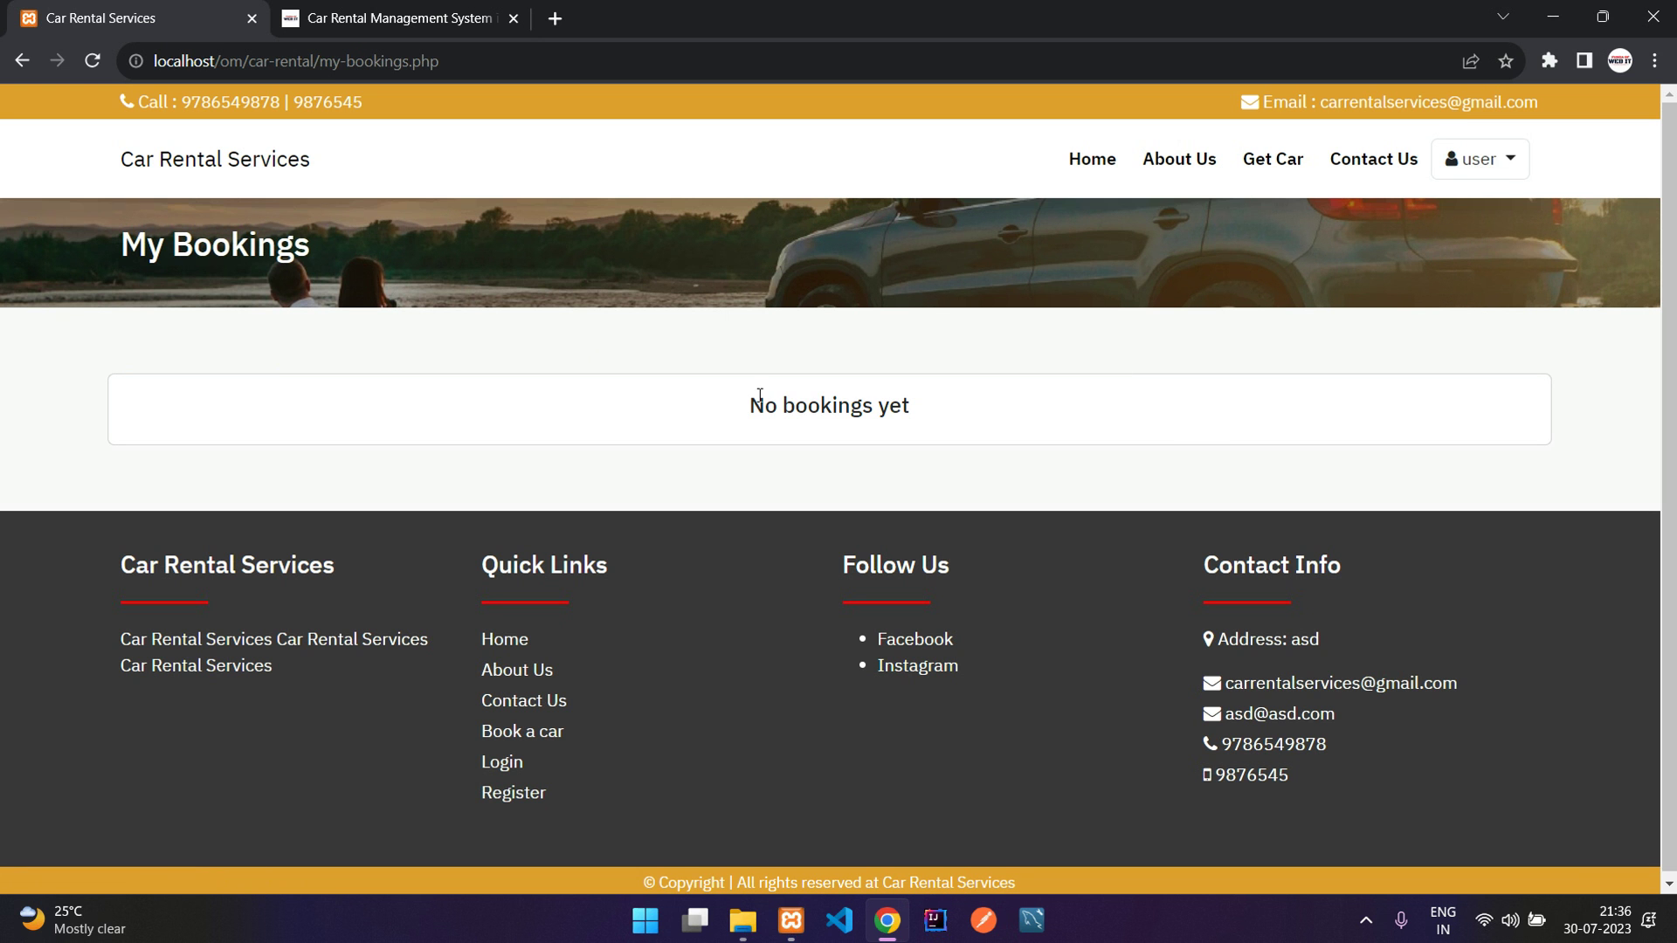
{"action": "left_click", "coordinate": [1478, 164]}
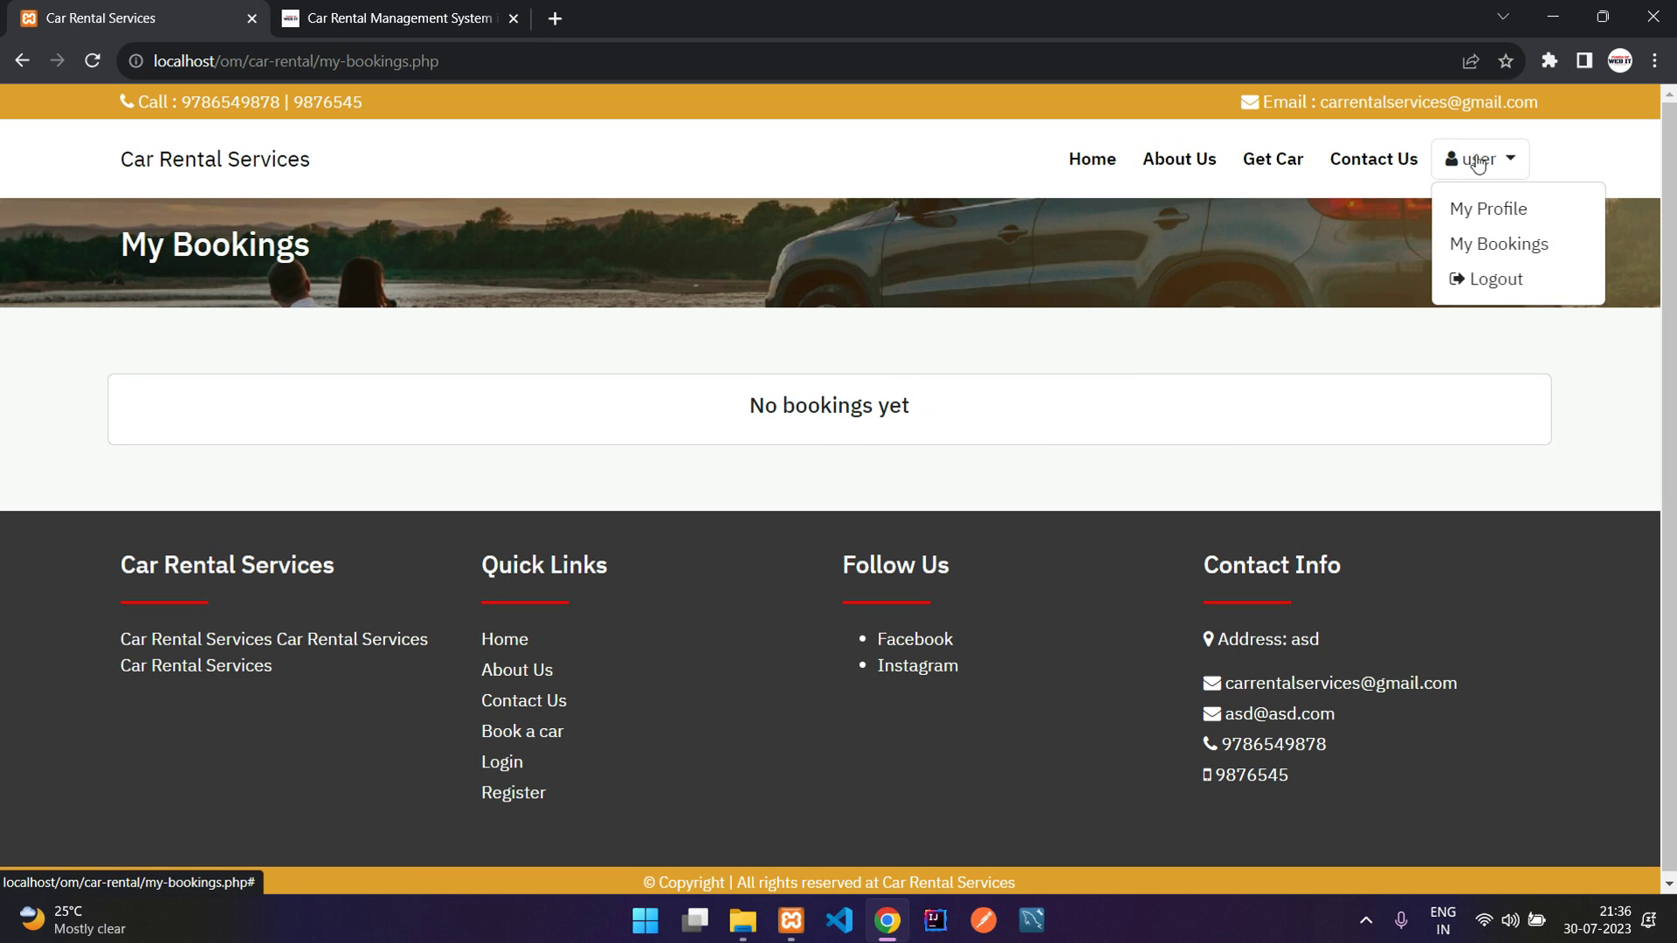
{"action": "left_click", "coordinate": [1489, 208]}
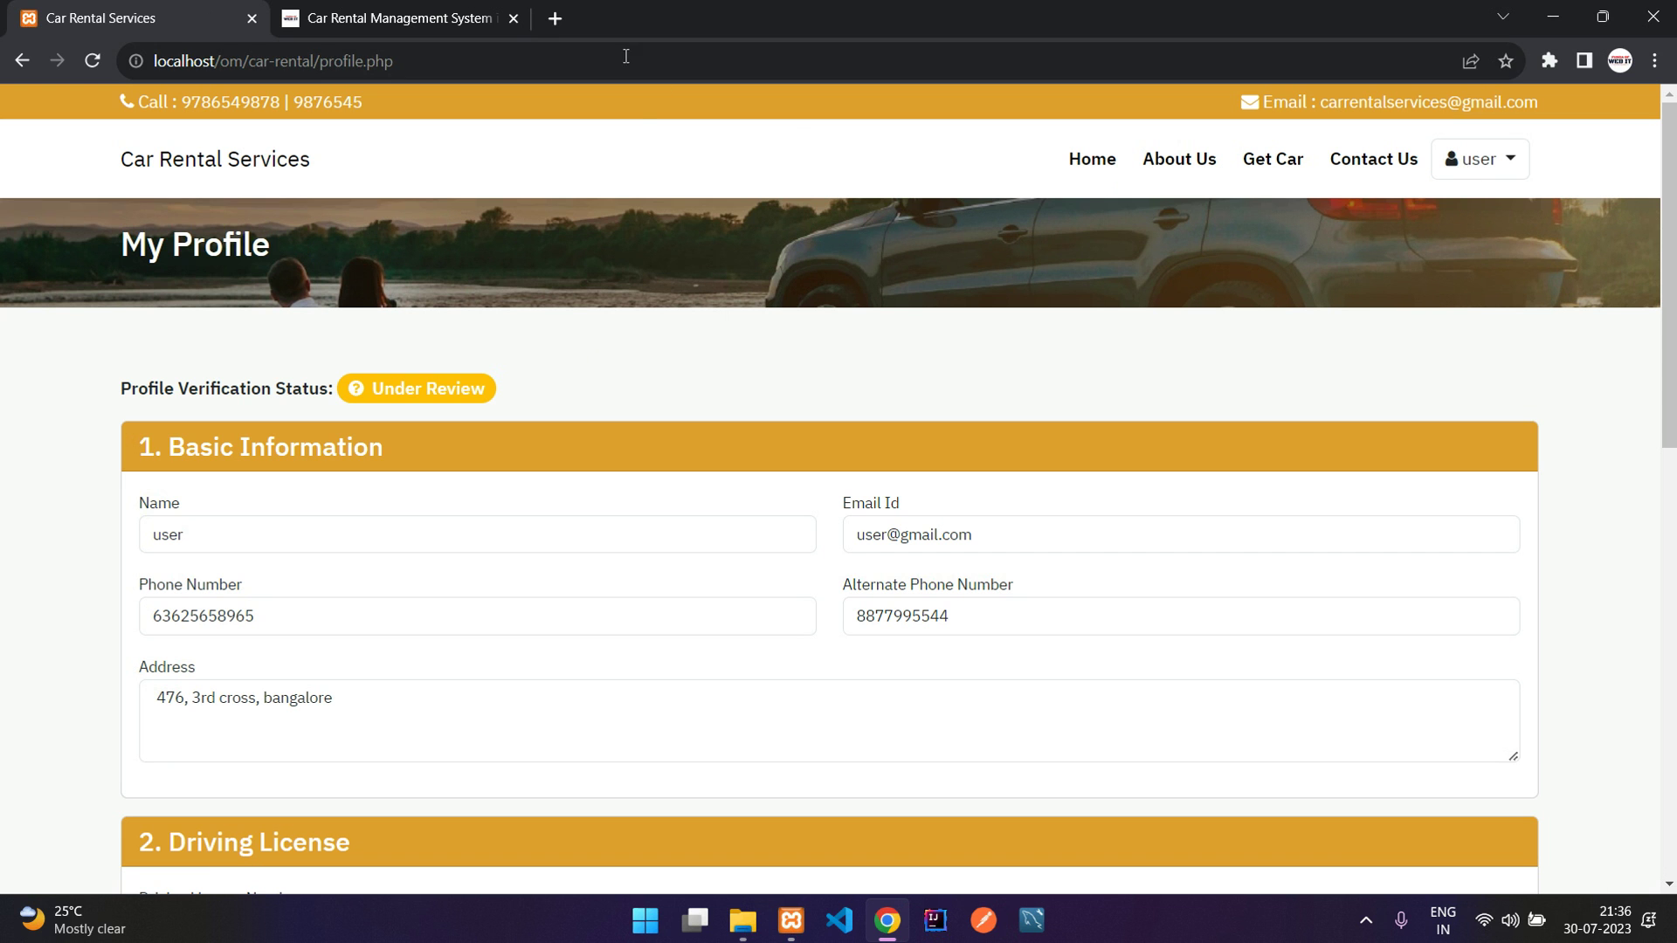
{"action": "left_click", "coordinate": [579, 64]}
{"action": "key", "text": "ctrl+c"}
Load the copied profile URL in a new private window and dismiss the Login to Continue alert
{"action": "left_click", "coordinate": [709, 241]}
{"action": "key", "text": "ctrl+shift+n"}
{"action": "key", "text": "ctrl+v"}
{"action": "key", "text": "Return"}
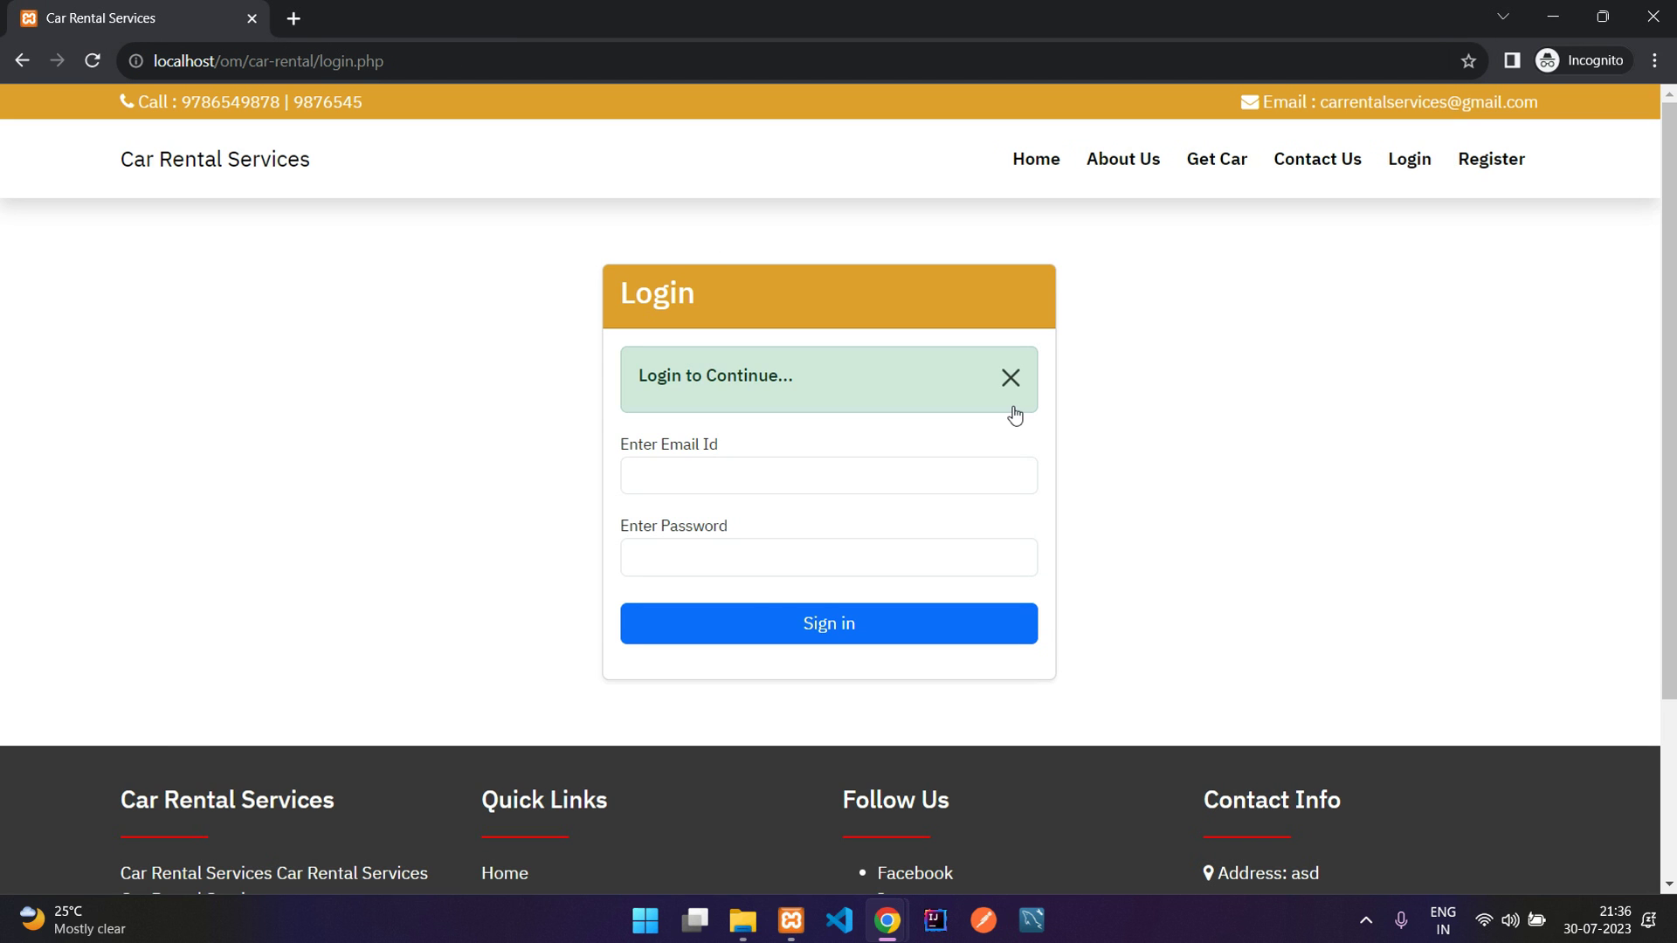
{"action": "left_click", "coordinate": [1015, 409]}
Sign in with the admin email and password
{"action": "left_click", "coordinate": [834, 392]}
{"action": "key", "text": "Tab"}
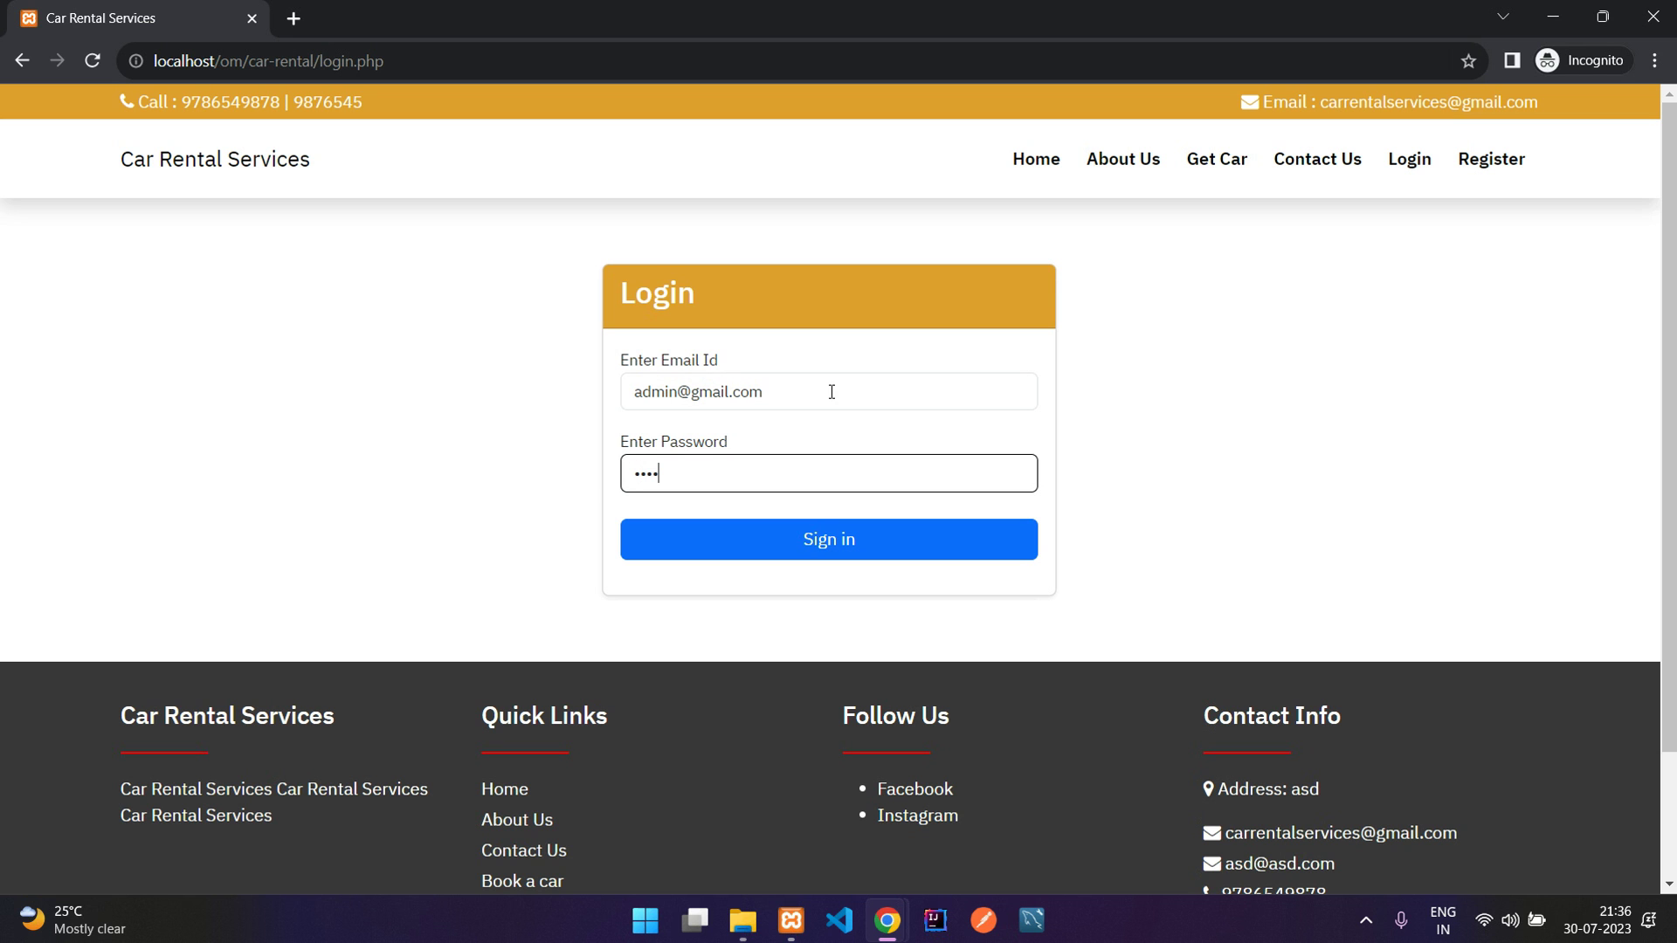
{"action": "key", "text": "Return"}
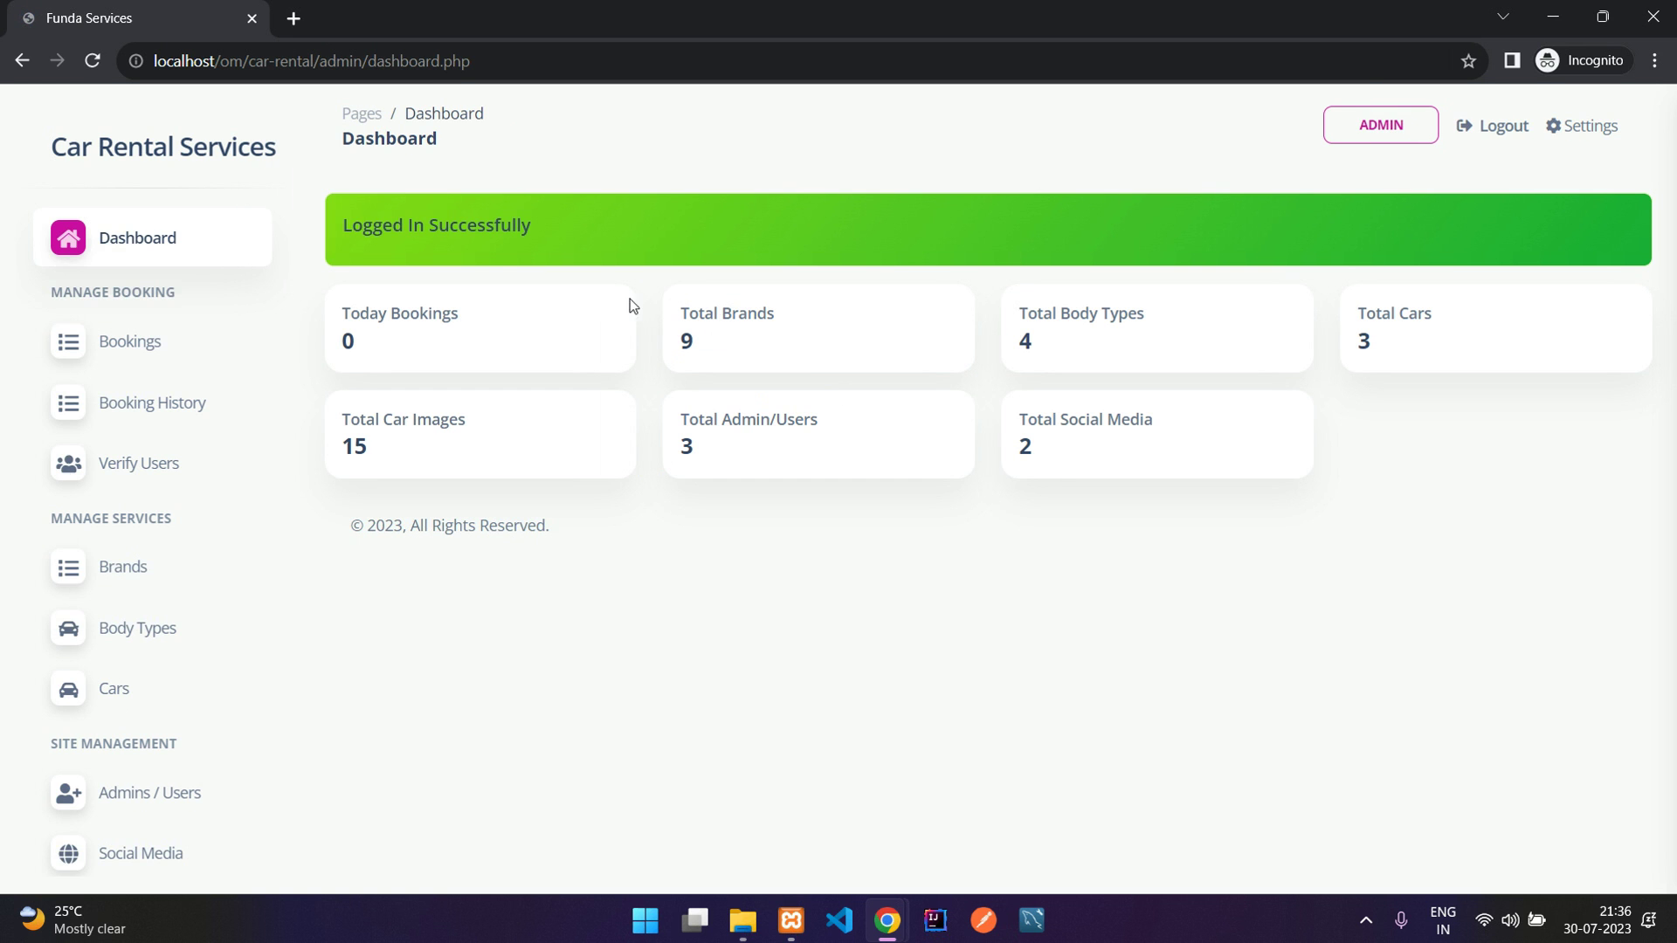
Open Verify Users from the admin sidebar and review the pending users' registration dates
{"action": "left_click_drag", "start_coordinate": [374, 225], "coordinate": [609, 226]}
{"action": "left_click", "coordinate": [588, 217]}
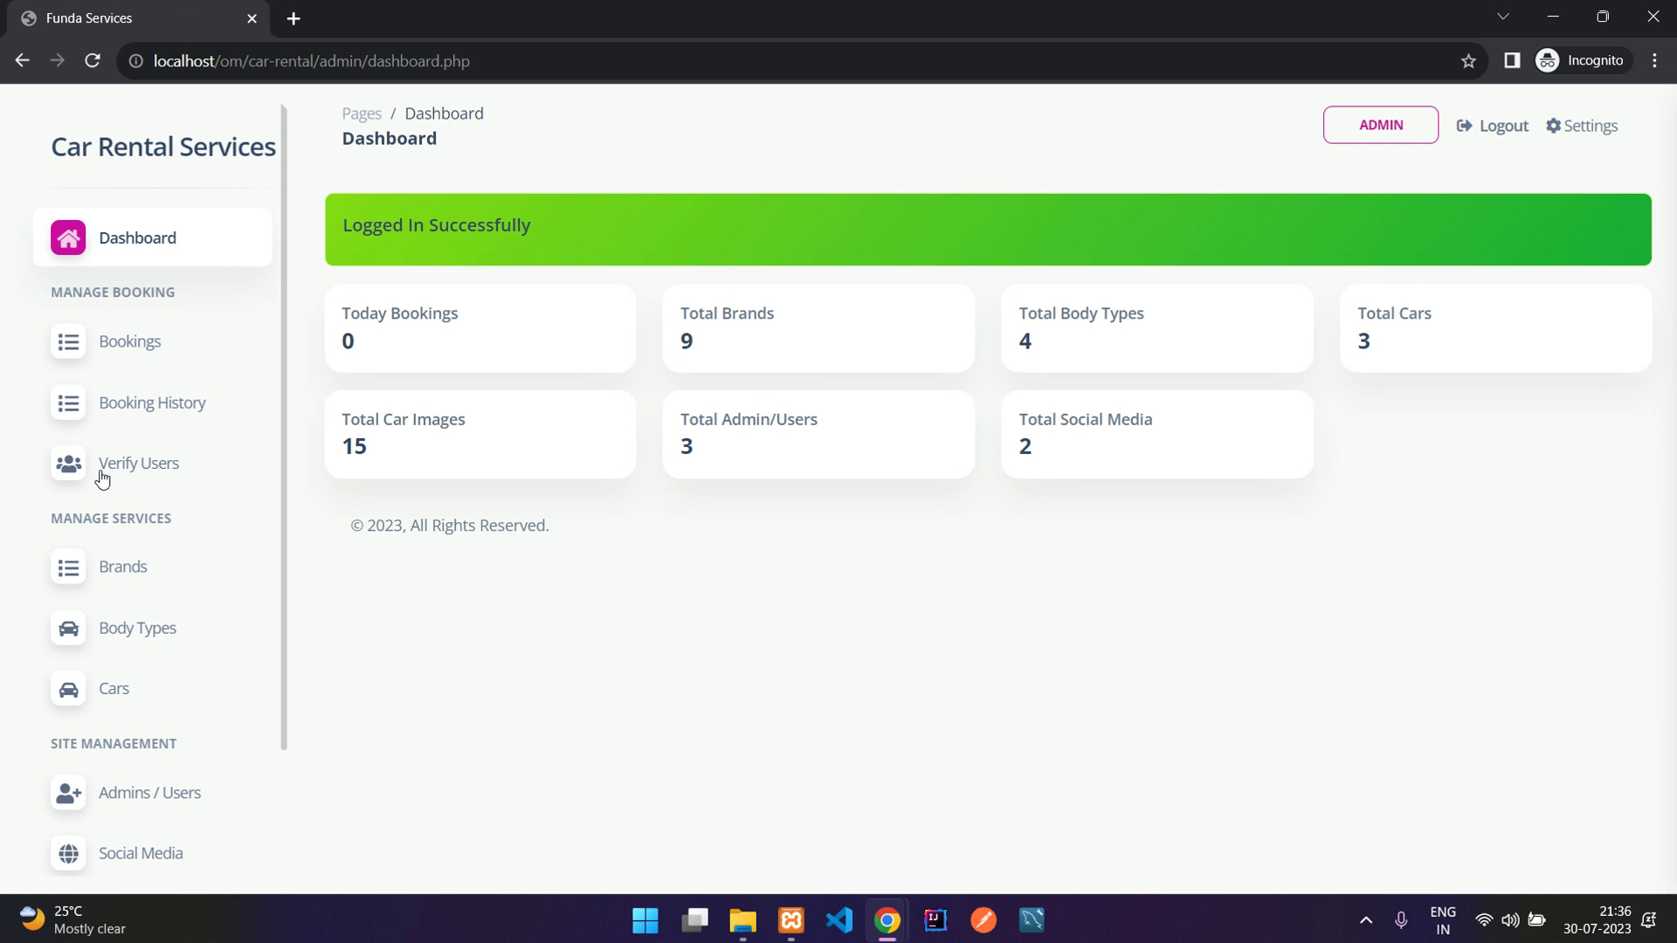
{"action": "left_click", "coordinate": [142, 467]}
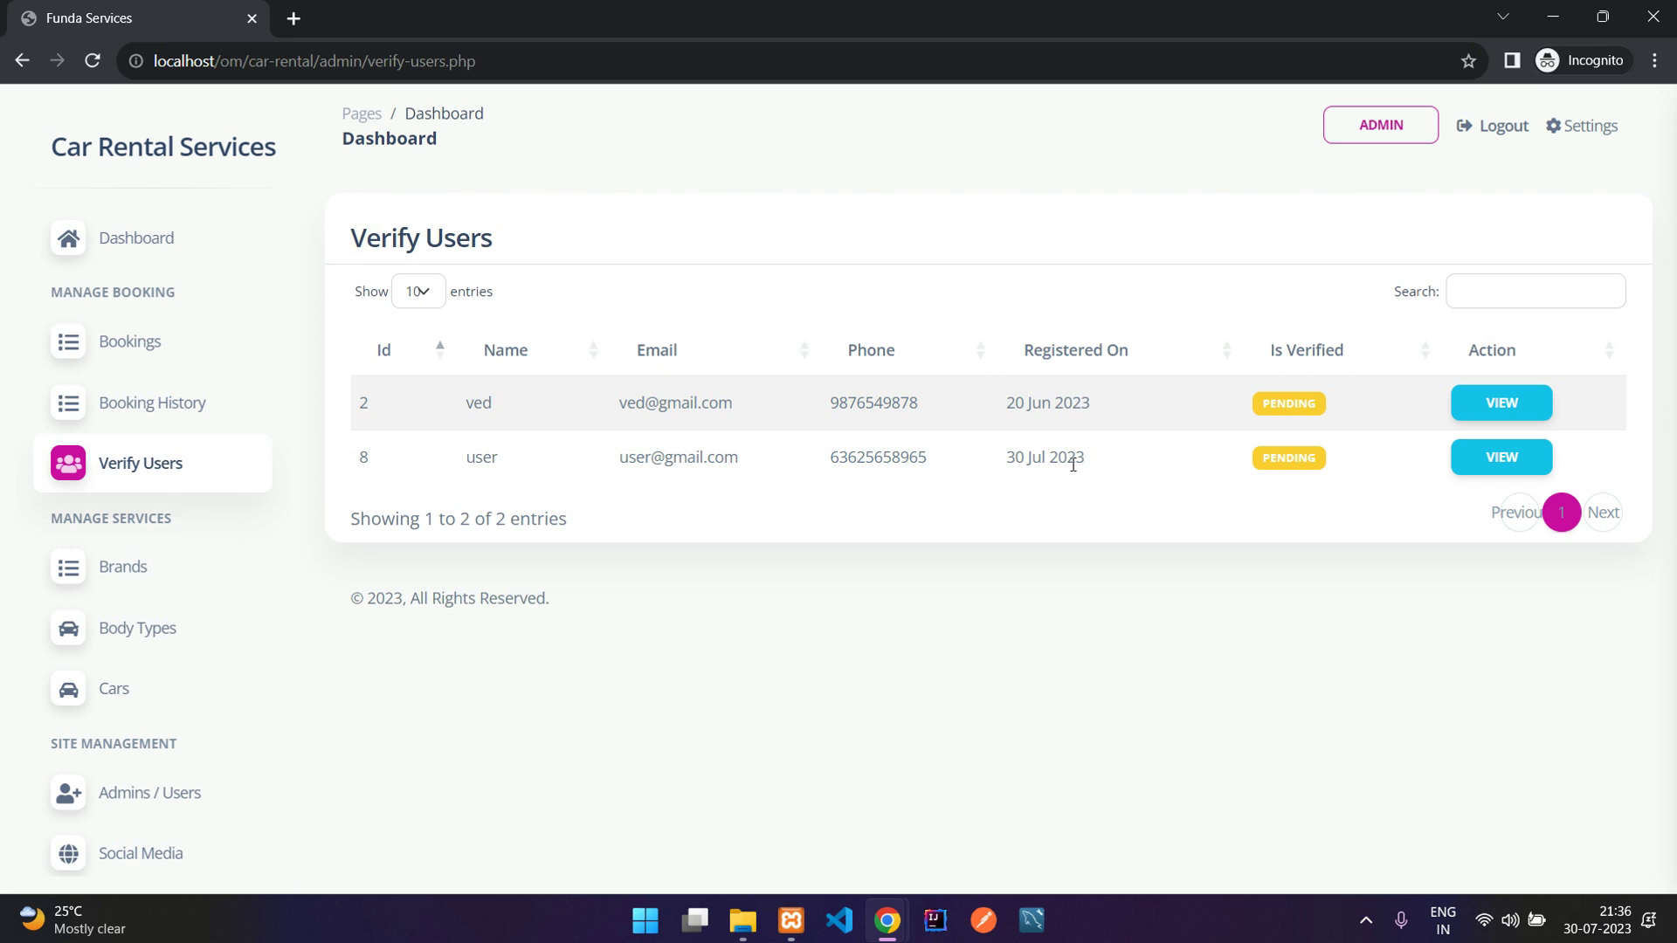
{"action": "left_click_drag", "start_coordinate": [1010, 456], "coordinate": [1042, 457]}
{"action": "left_click", "coordinate": [1011, 458]}
Open user Id 8's documents and review the DL number and AADHAR ID proof
{"action": "left_click", "coordinate": [1492, 463]}
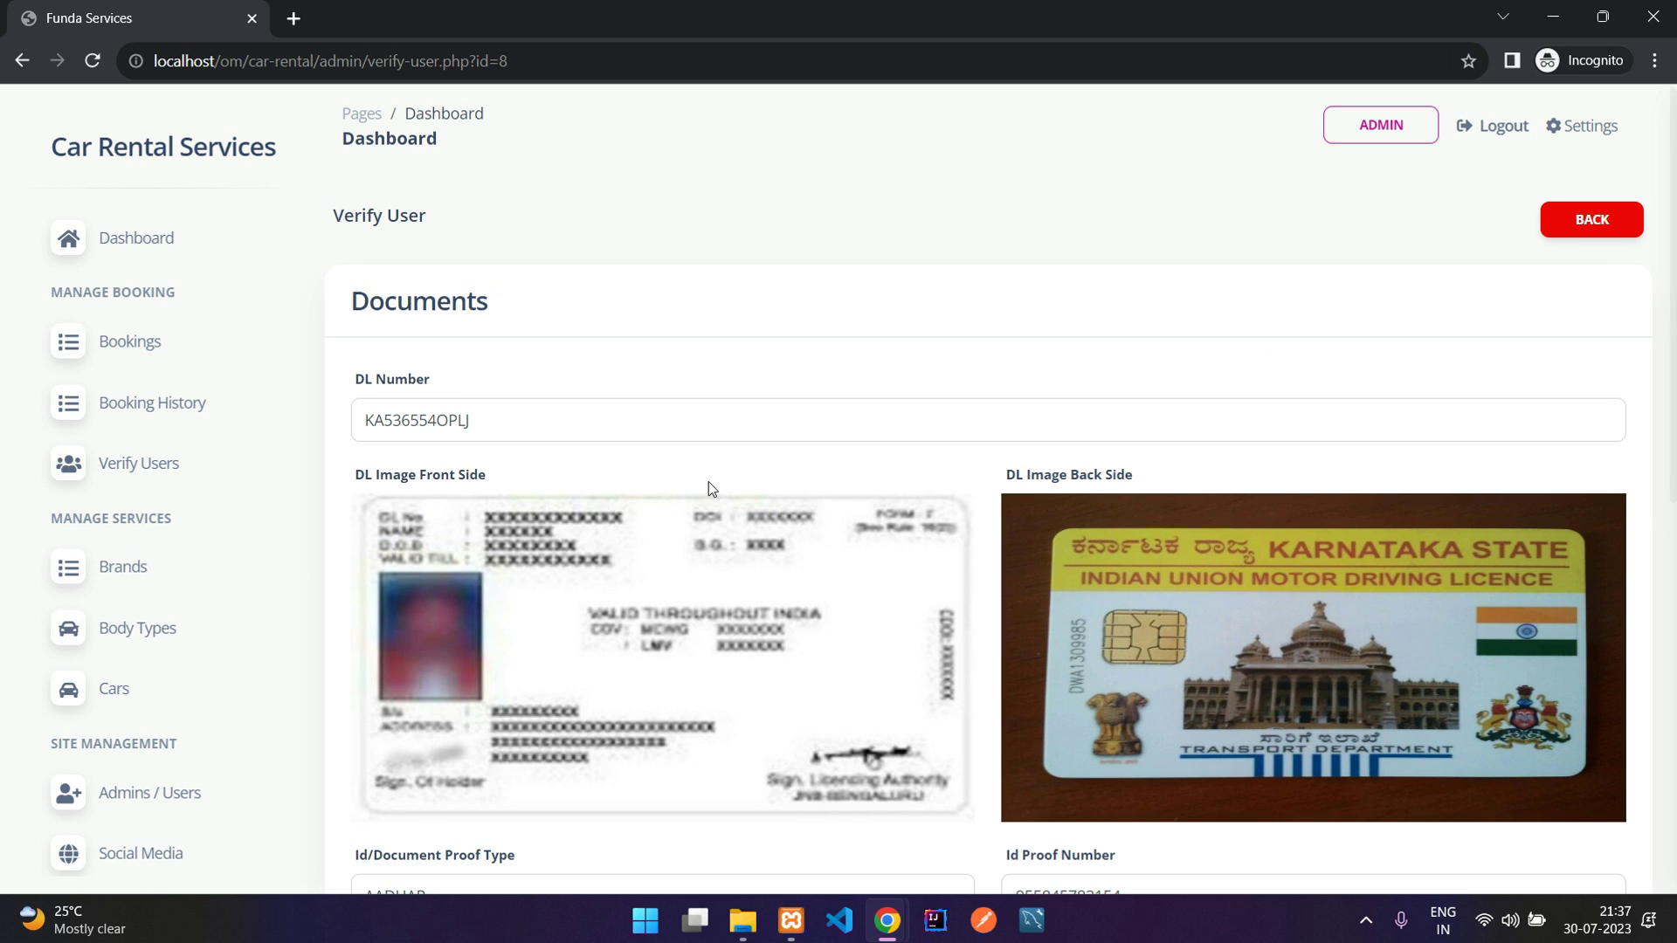
{"action": "scroll", "coordinate": [505, 433], "scroll_direction": "down", "scroll_amount": 2}
{"action": "double_click", "coordinate": [436, 277]}
{"action": "left_click", "coordinate": [440, 273]}
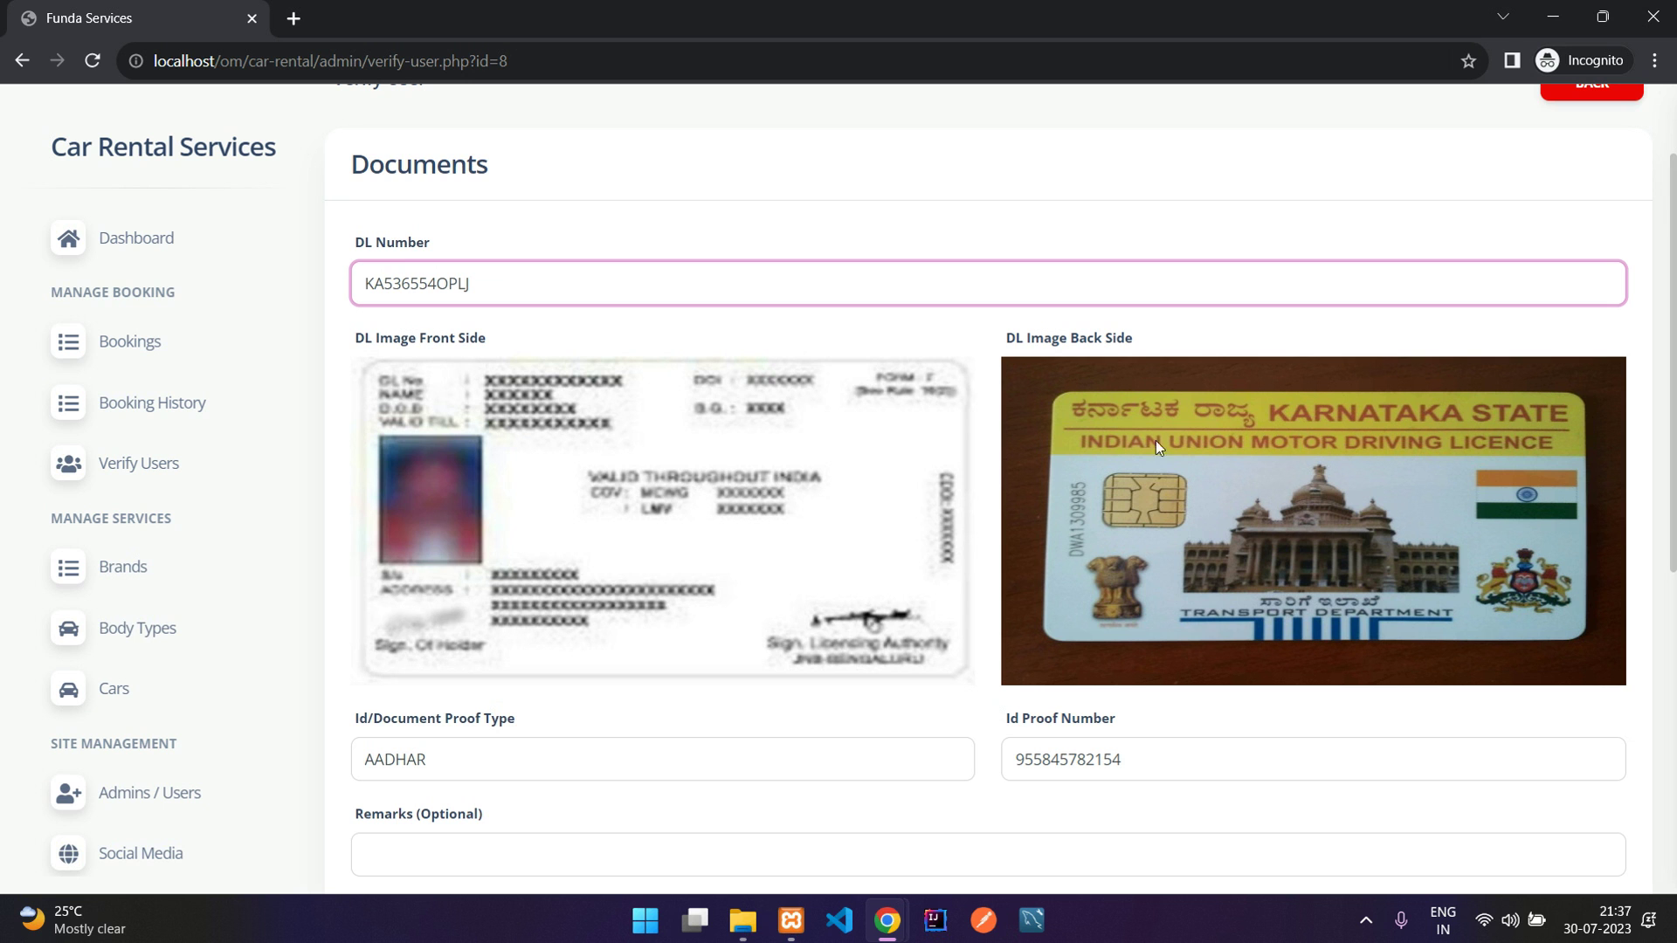
{"action": "scroll", "coordinate": [625, 421], "scroll_direction": "down", "scroll_amount": 2}
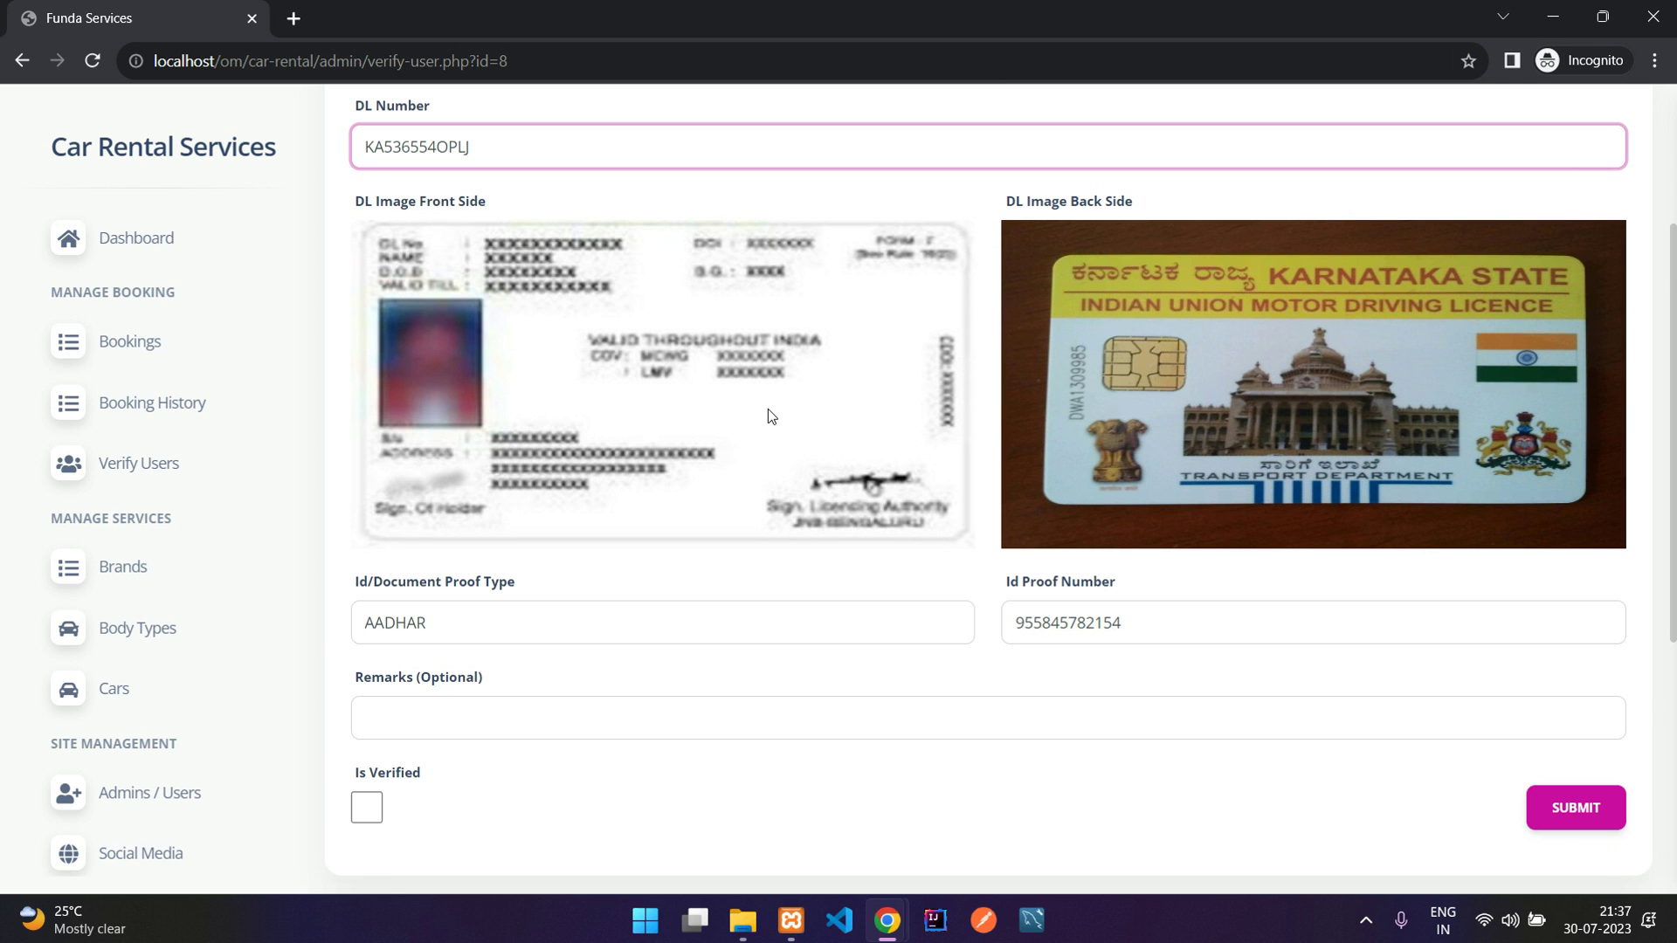
{"action": "scroll", "coordinate": [668, 407], "scroll_direction": "down", "scroll_amount": 2}
{"action": "left_click_drag", "start_coordinate": [353, 496], "coordinate": [658, 482]}
{"action": "left_click", "coordinate": [1095, 485]}
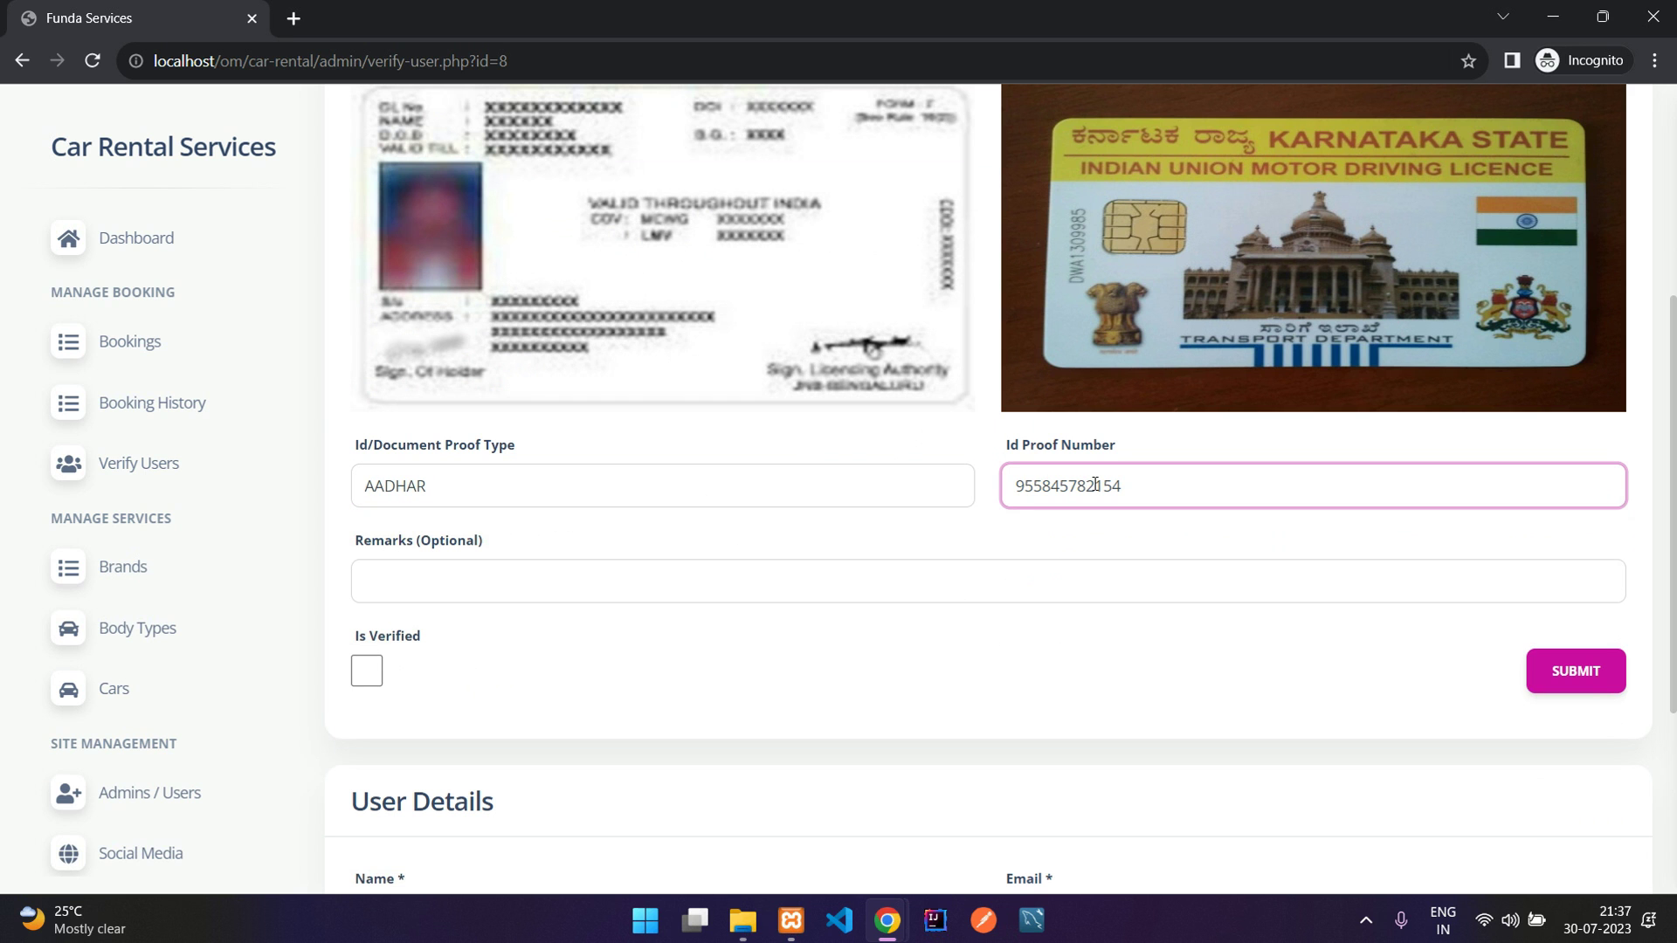
Enter the remark 'Please upload a clear image' and submit with Is Verified unticked
{"action": "left_click", "coordinate": [829, 574]}
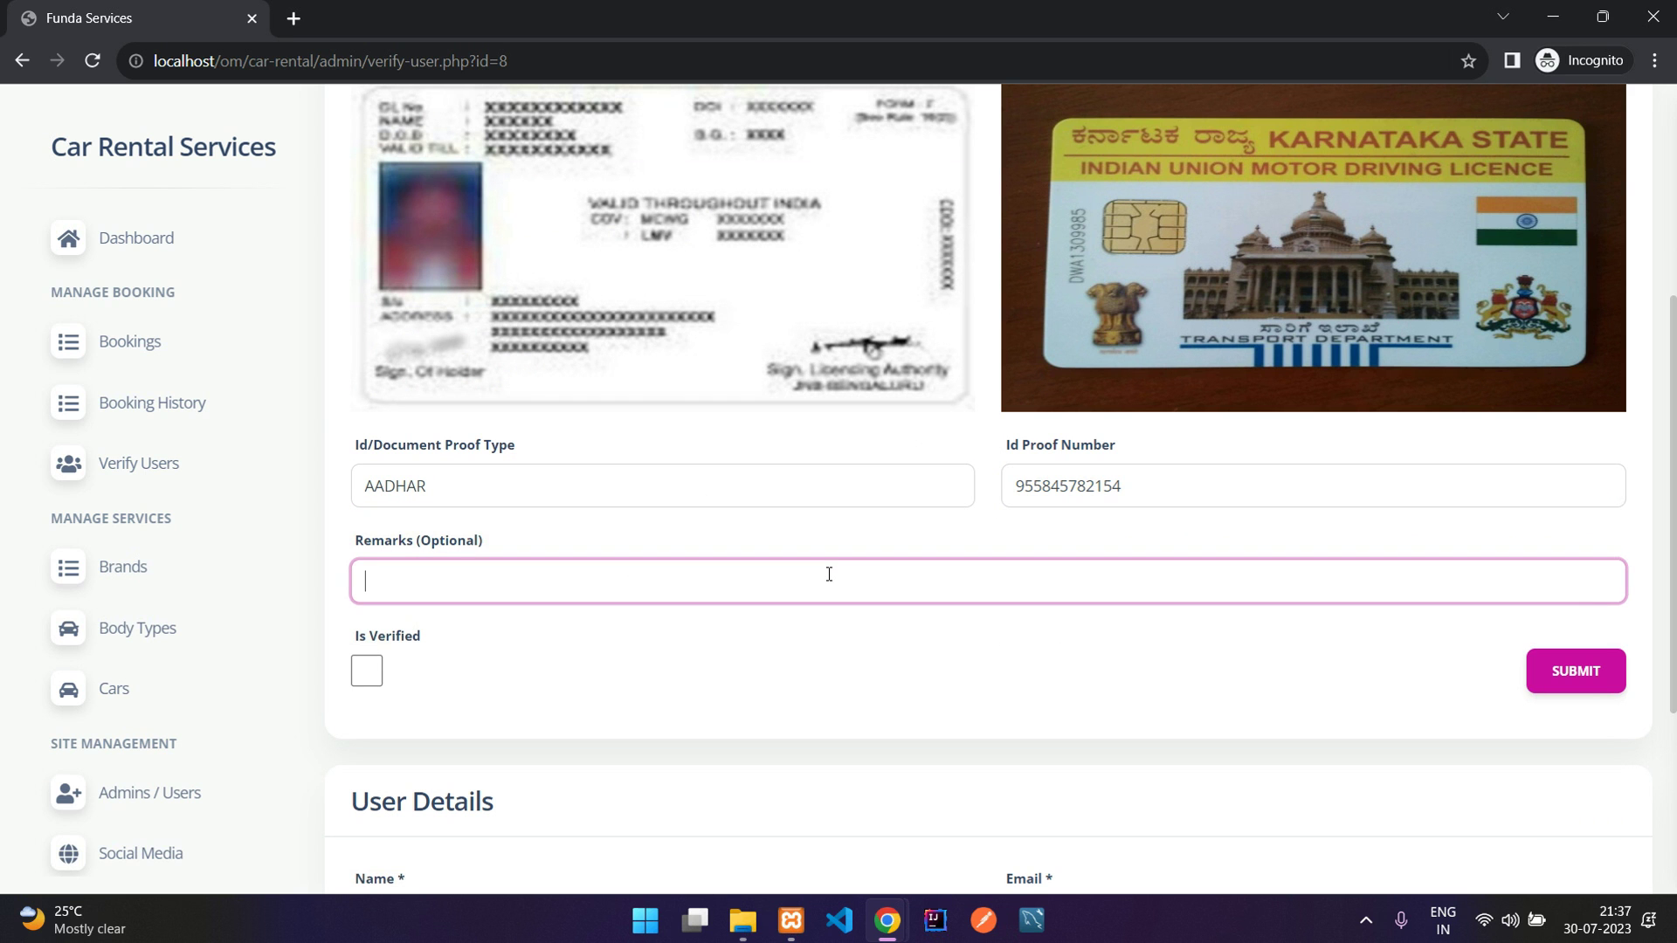
{"action": "type", "text": "Please upload a clear image"}
{"action": "scroll", "coordinate": [828, 573], "scroll_direction": "down", "scroll_amount": 4}
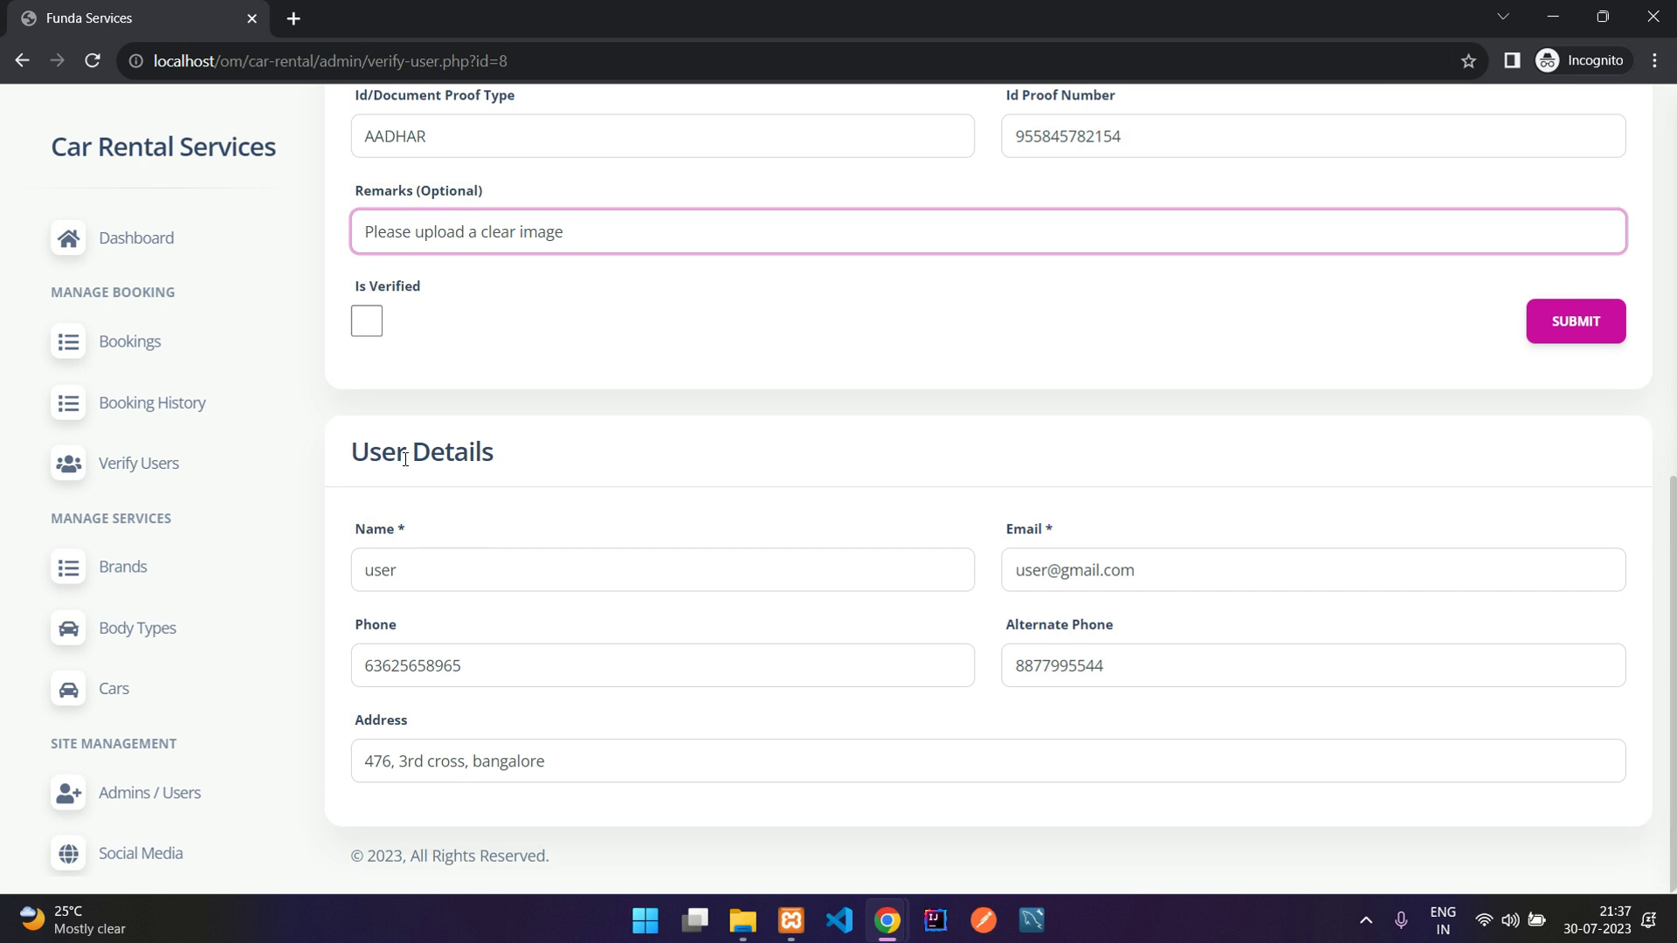
{"action": "left_click_drag", "start_coordinate": [384, 568], "coordinate": [742, 725]}
{"action": "left_click", "coordinate": [758, 716]}
{"action": "scroll", "coordinate": [1082, 626], "scroll_direction": "up", "scroll_amount": 3}
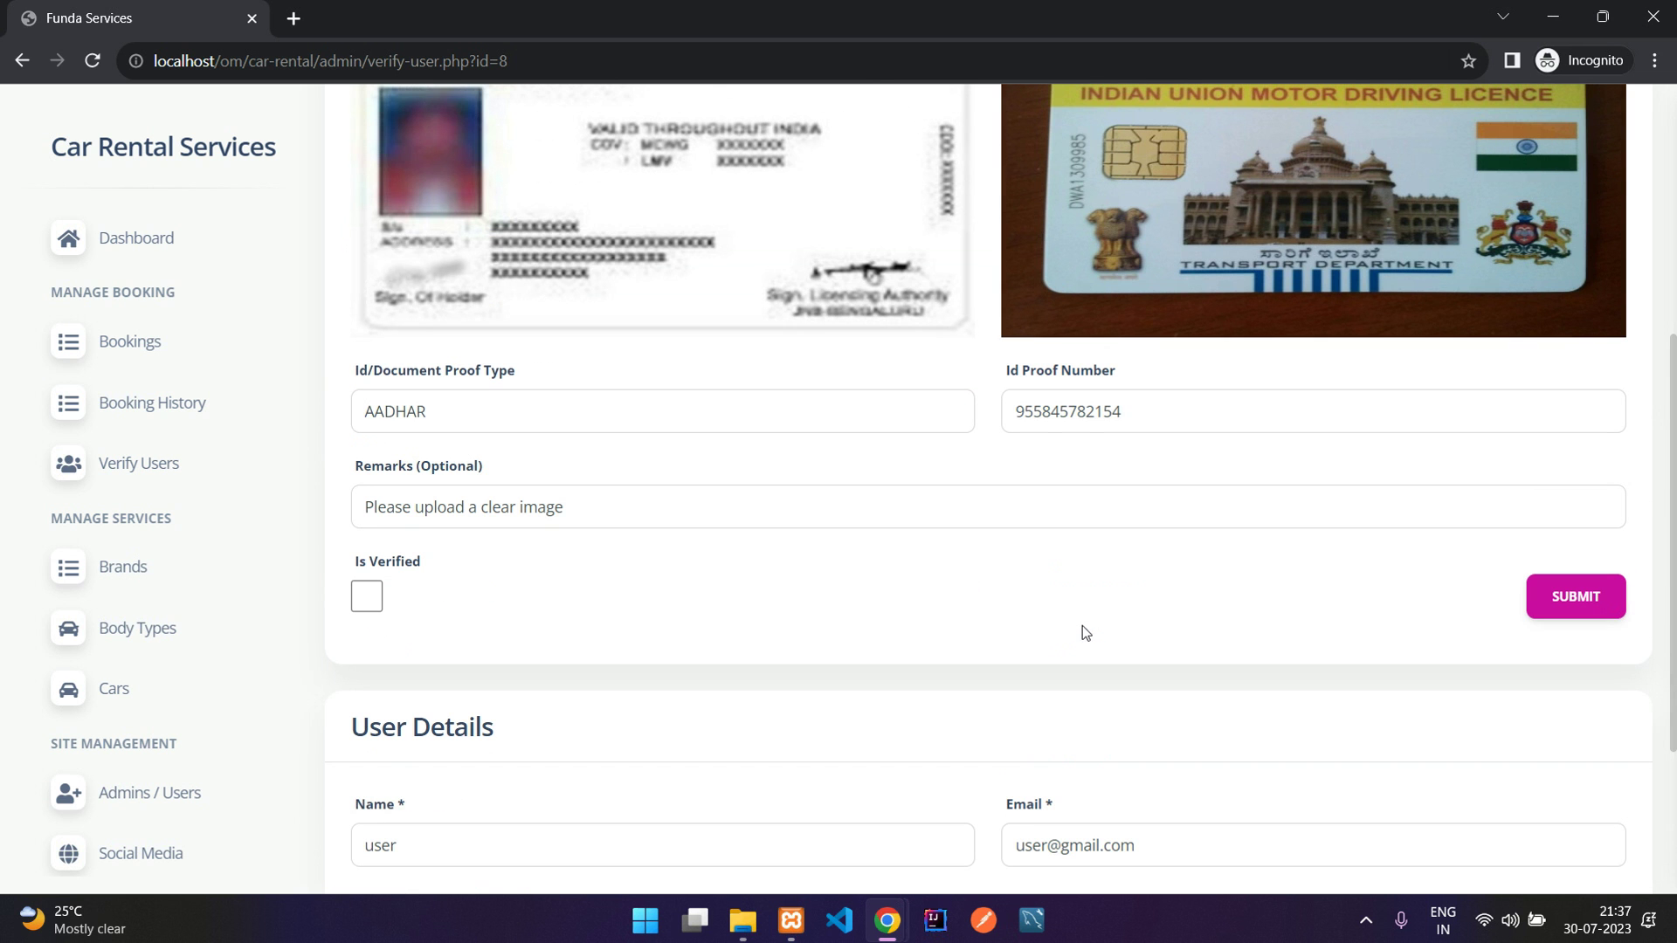
{"action": "scroll", "coordinate": [761, 534], "scroll_direction": "up", "scroll_amount": 5}
{"action": "scroll", "coordinate": [762, 535], "scroll_direction": "down", "scroll_amount": 5}
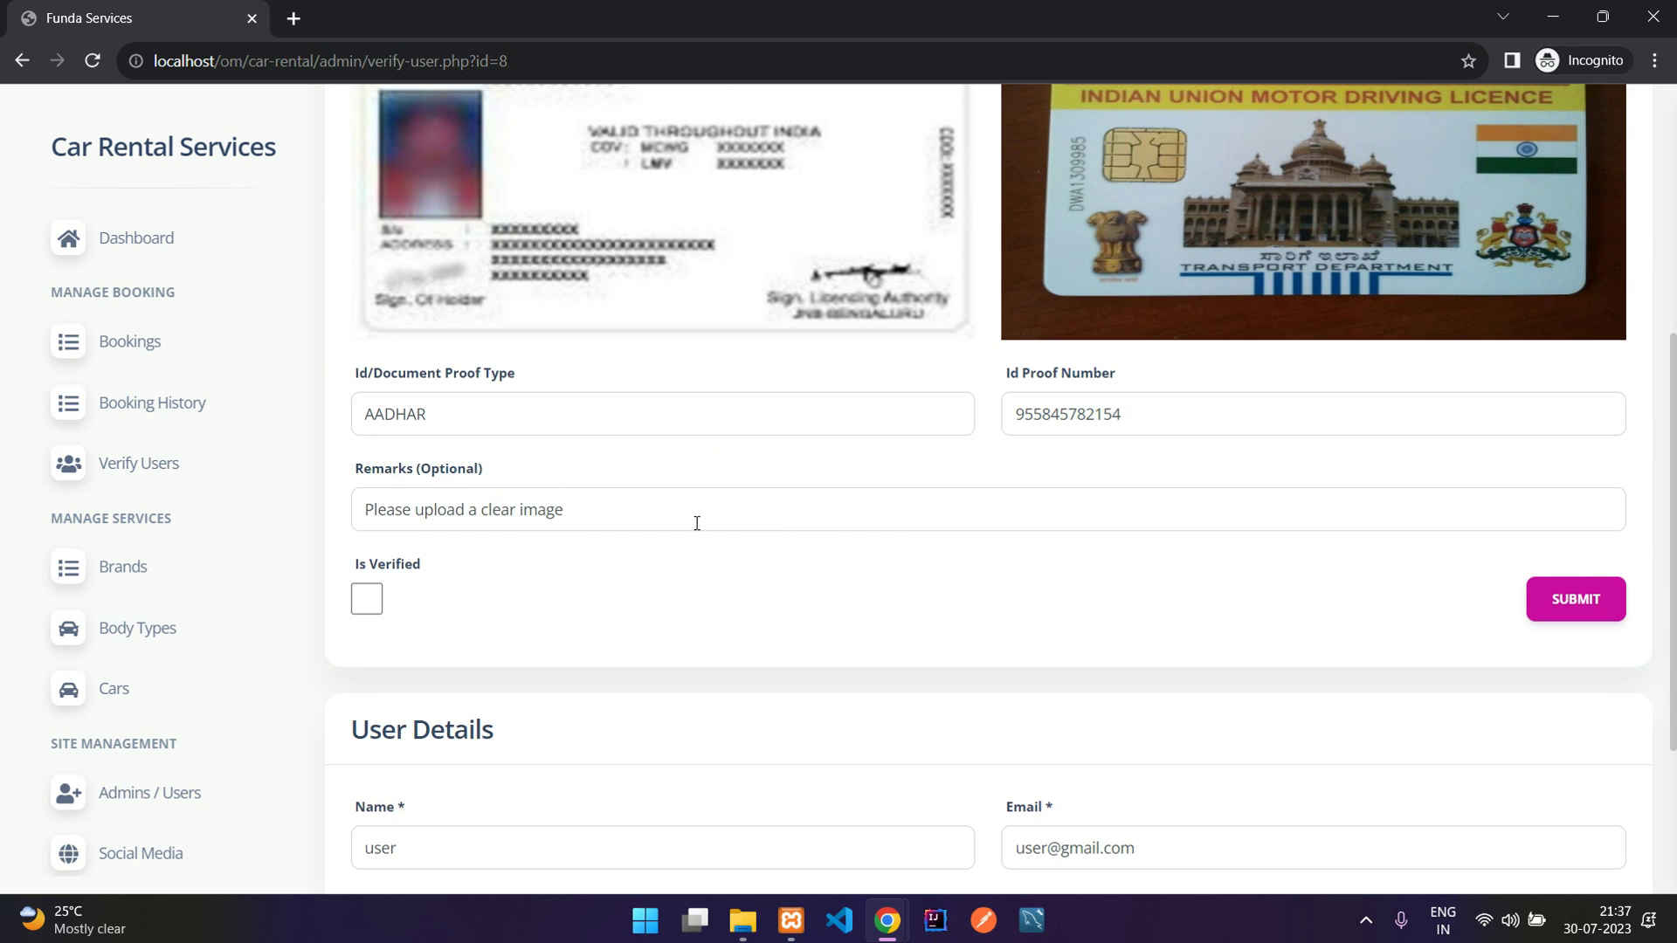
{"action": "left_click", "coordinate": [1557, 603]}
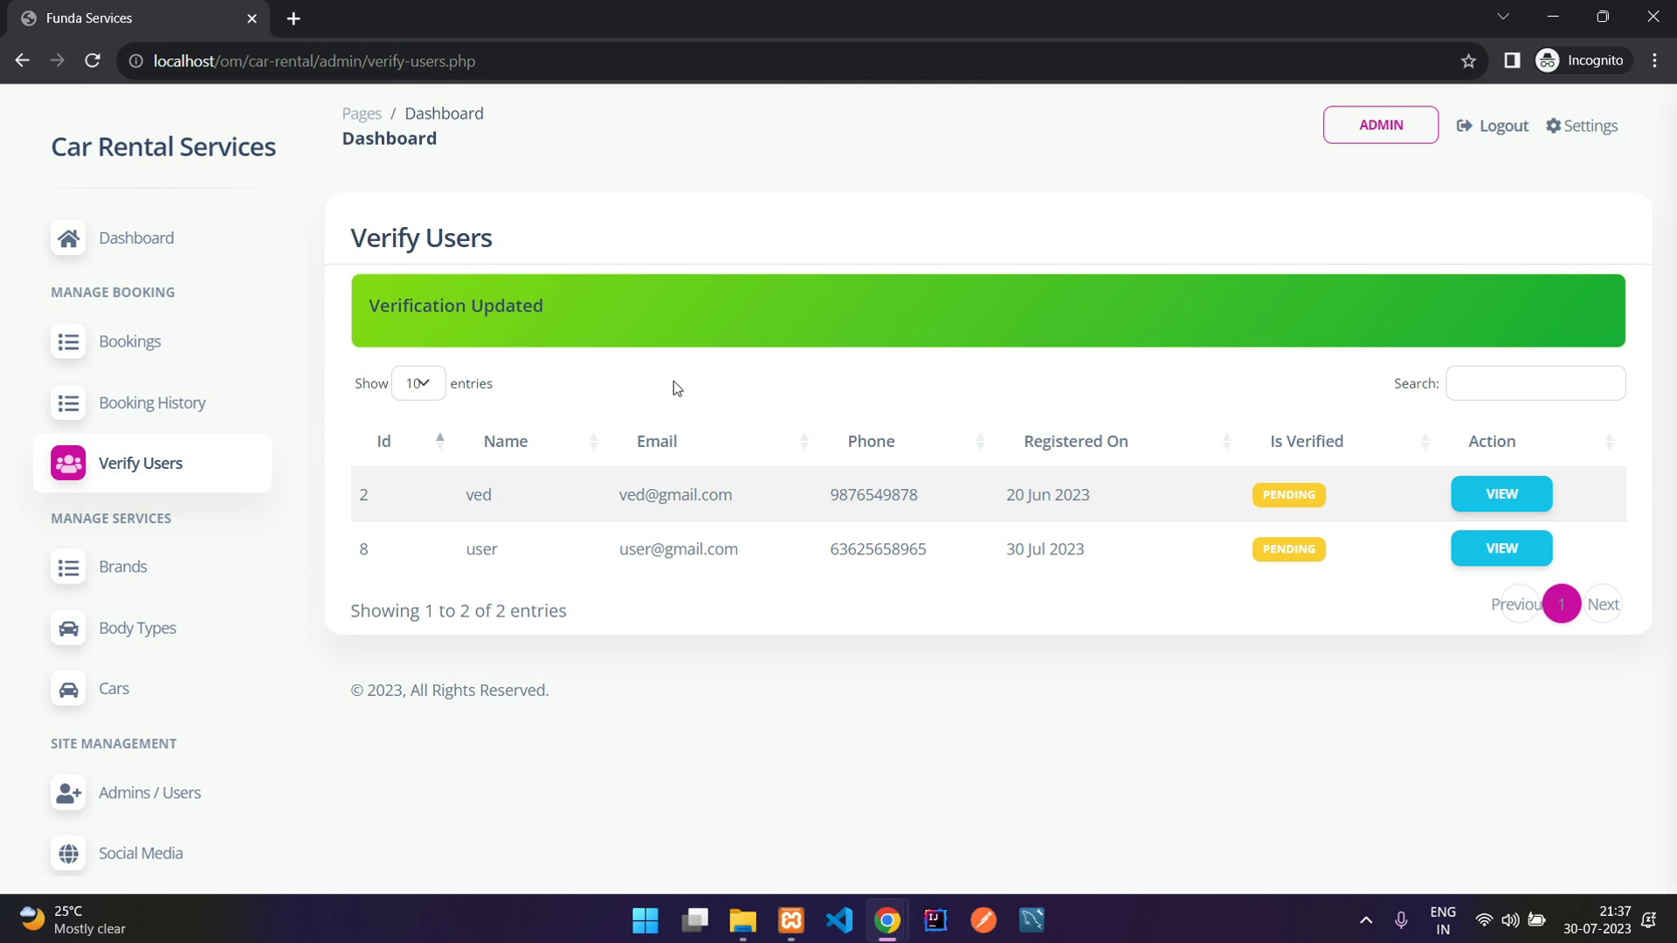
Review the Verification Updated message and the user's still-pending row
{"action": "left_click_drag", "start_coordinate": [354, 303], "coordinate": [651, 305]}
{"action": "left_click", "coordinate": [651, 306]}
{"action": "left_click_drag", "start_coordinate": [465, 559], "coordinate": [1061, 578]}
{"action": "left_click", "coordinate": [1204, 596]}
Reload the user's profile window to show the remark 'Please upload a clear image'
{"action": "mouse_move", "coordinate": [909, 918]}
{"action": "left_click", "coordinate": [824, 852]}
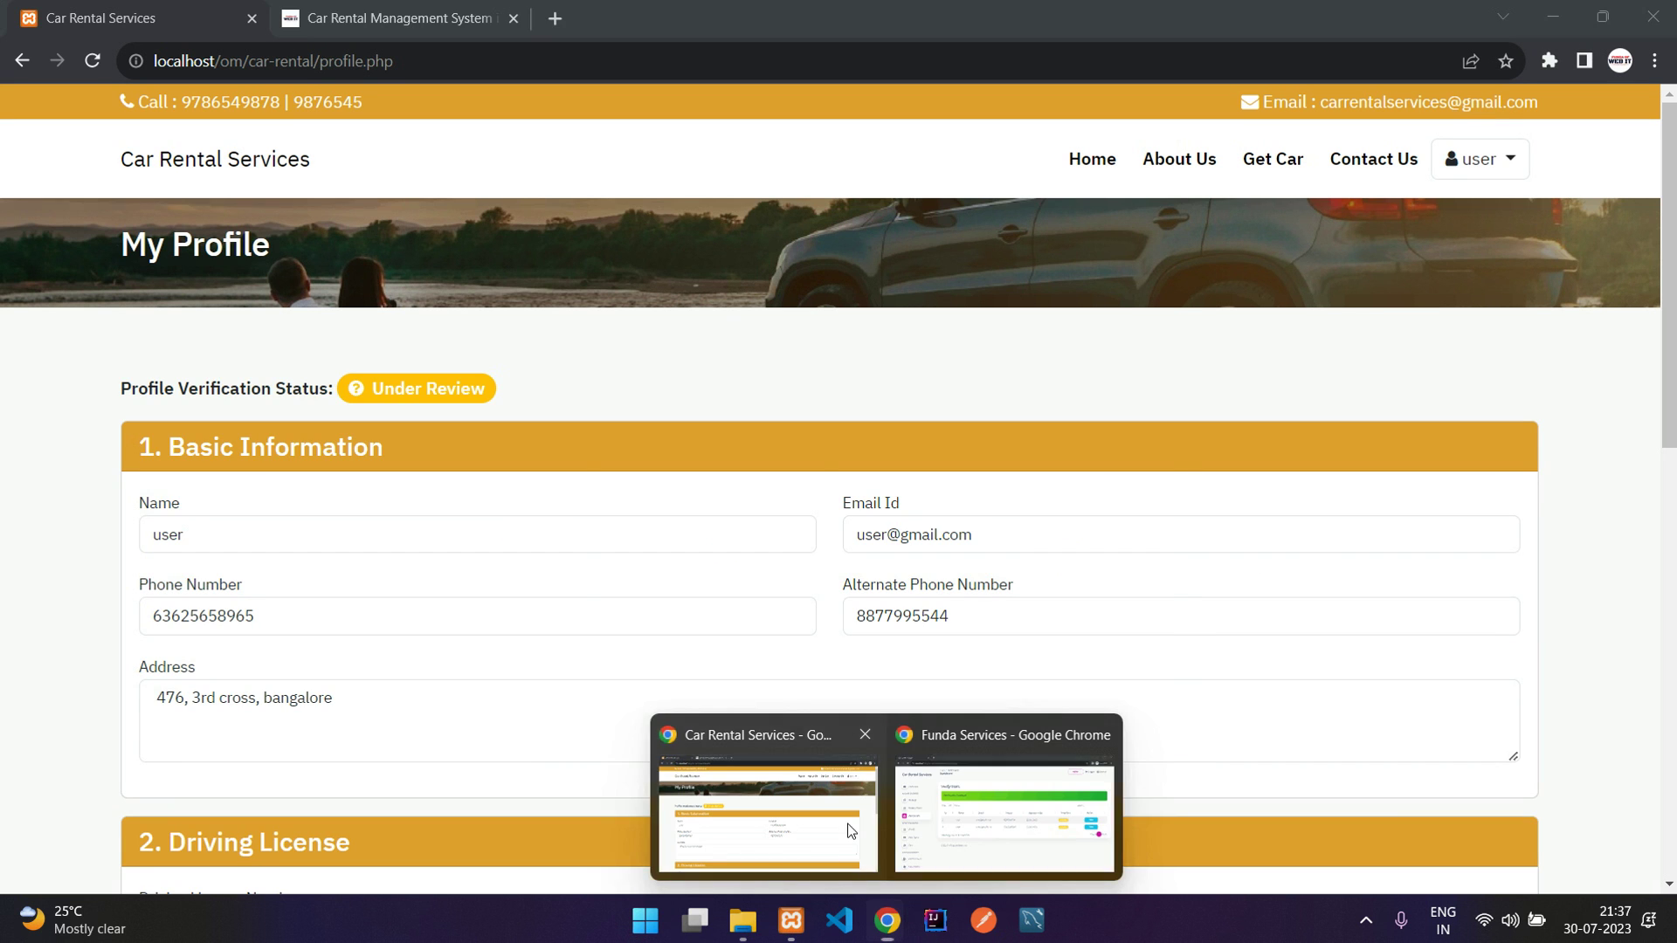
{"action": "key", "text": "F5"}
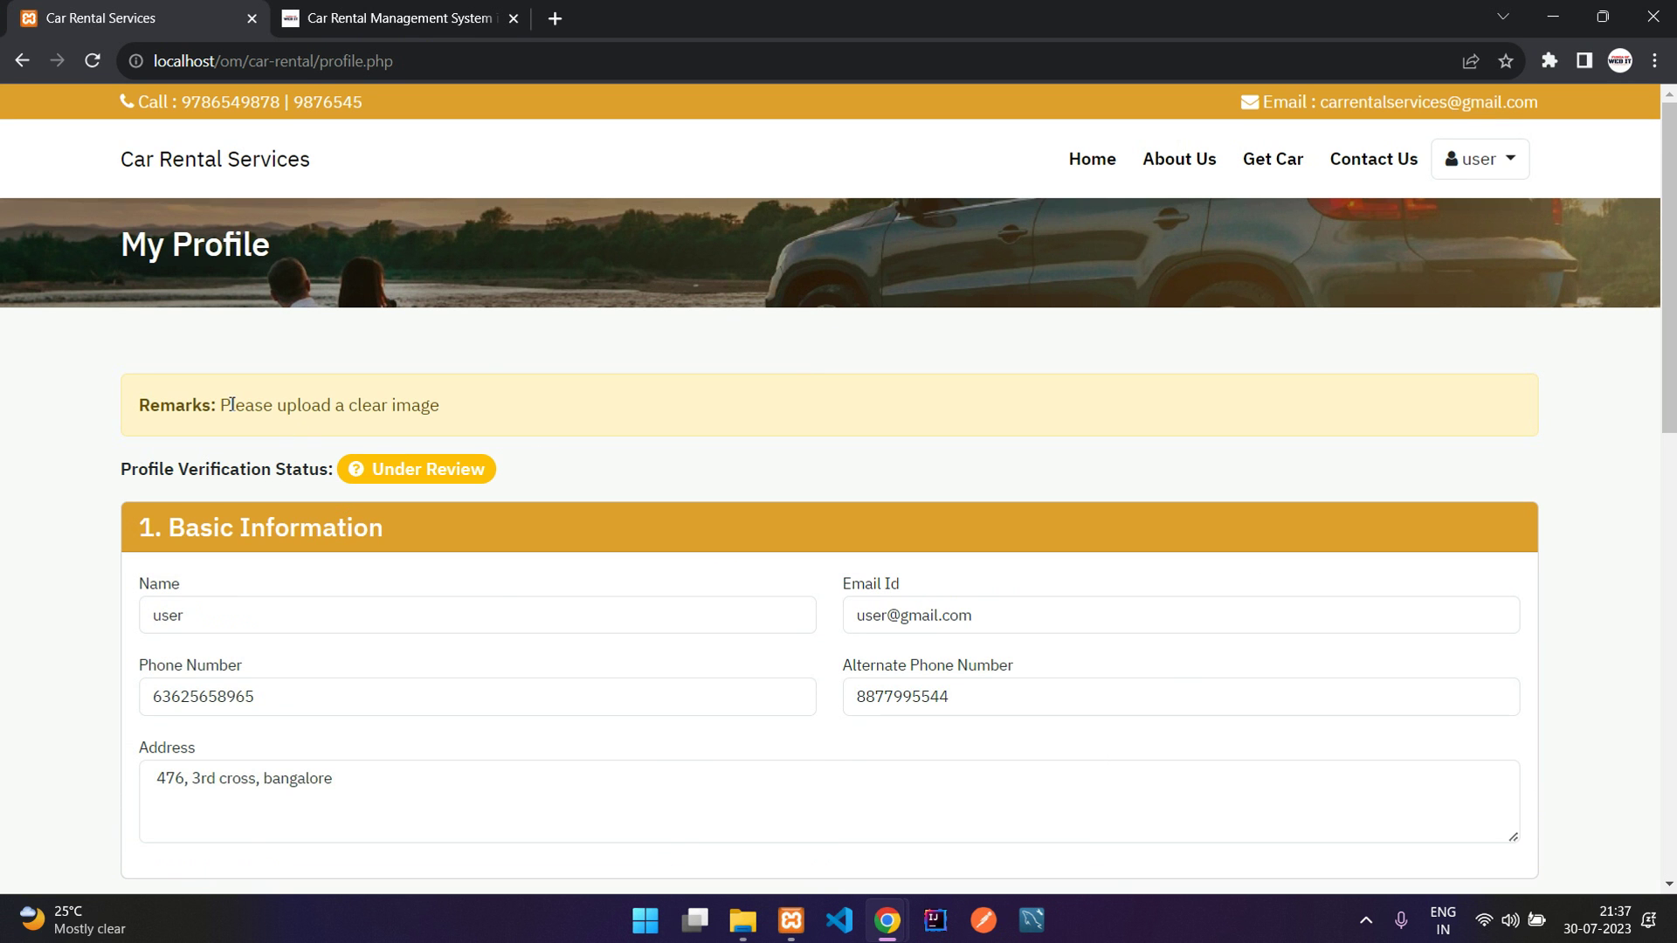
{"action": "left_click_drag", "start_coordinate": [174, 405], "coordinate": [462, 420]}
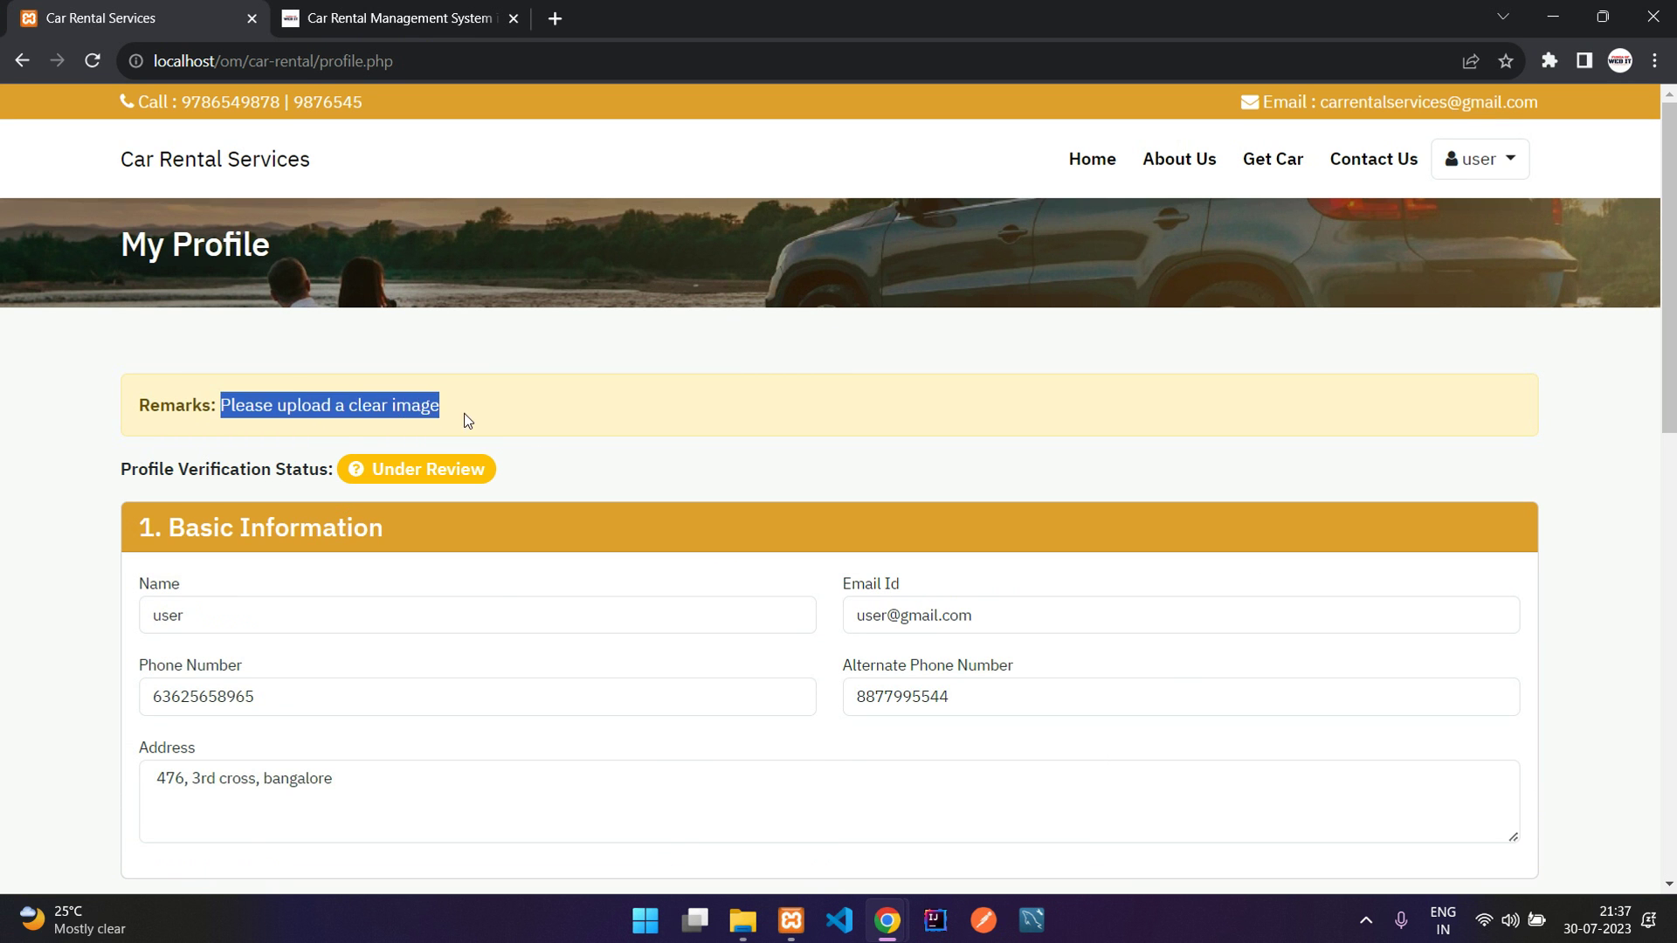
{"action": "left_click", "coordinate": [467, 420]}
{"action": "scroll", "coordinate": [759, 393], "scroll_direction": "down", "scroll_amount": 7}
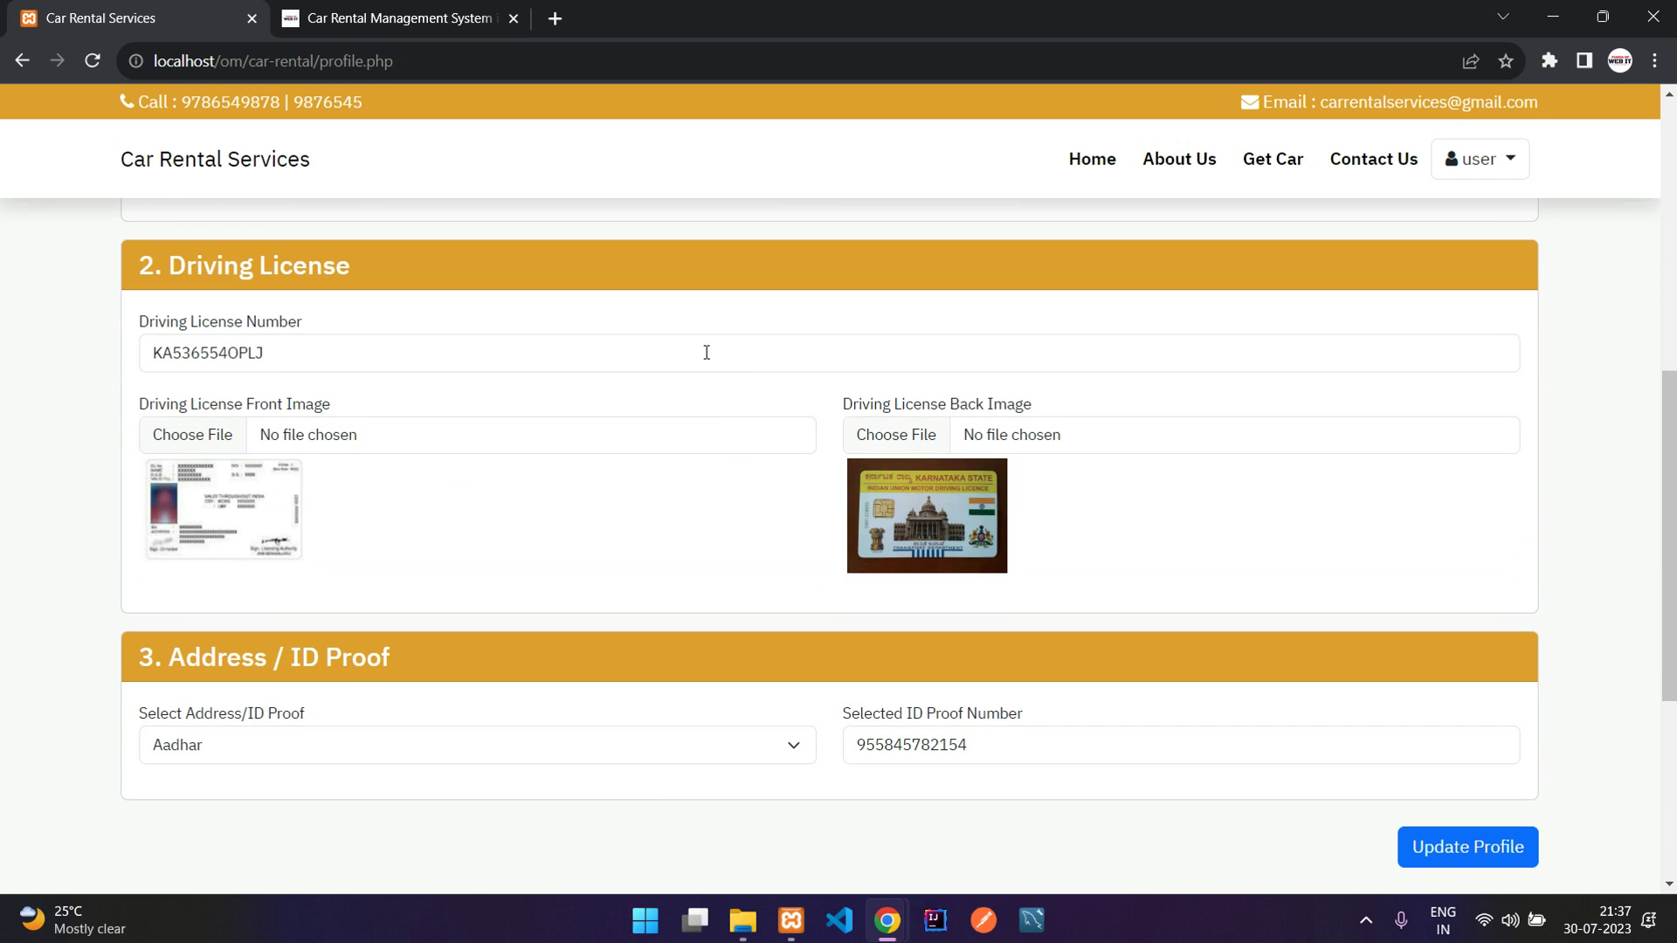
In the admin window, clear the user's remark, tick Is Verified and submit
{"action": "mouse_move", "coordinate": [886, 919]}
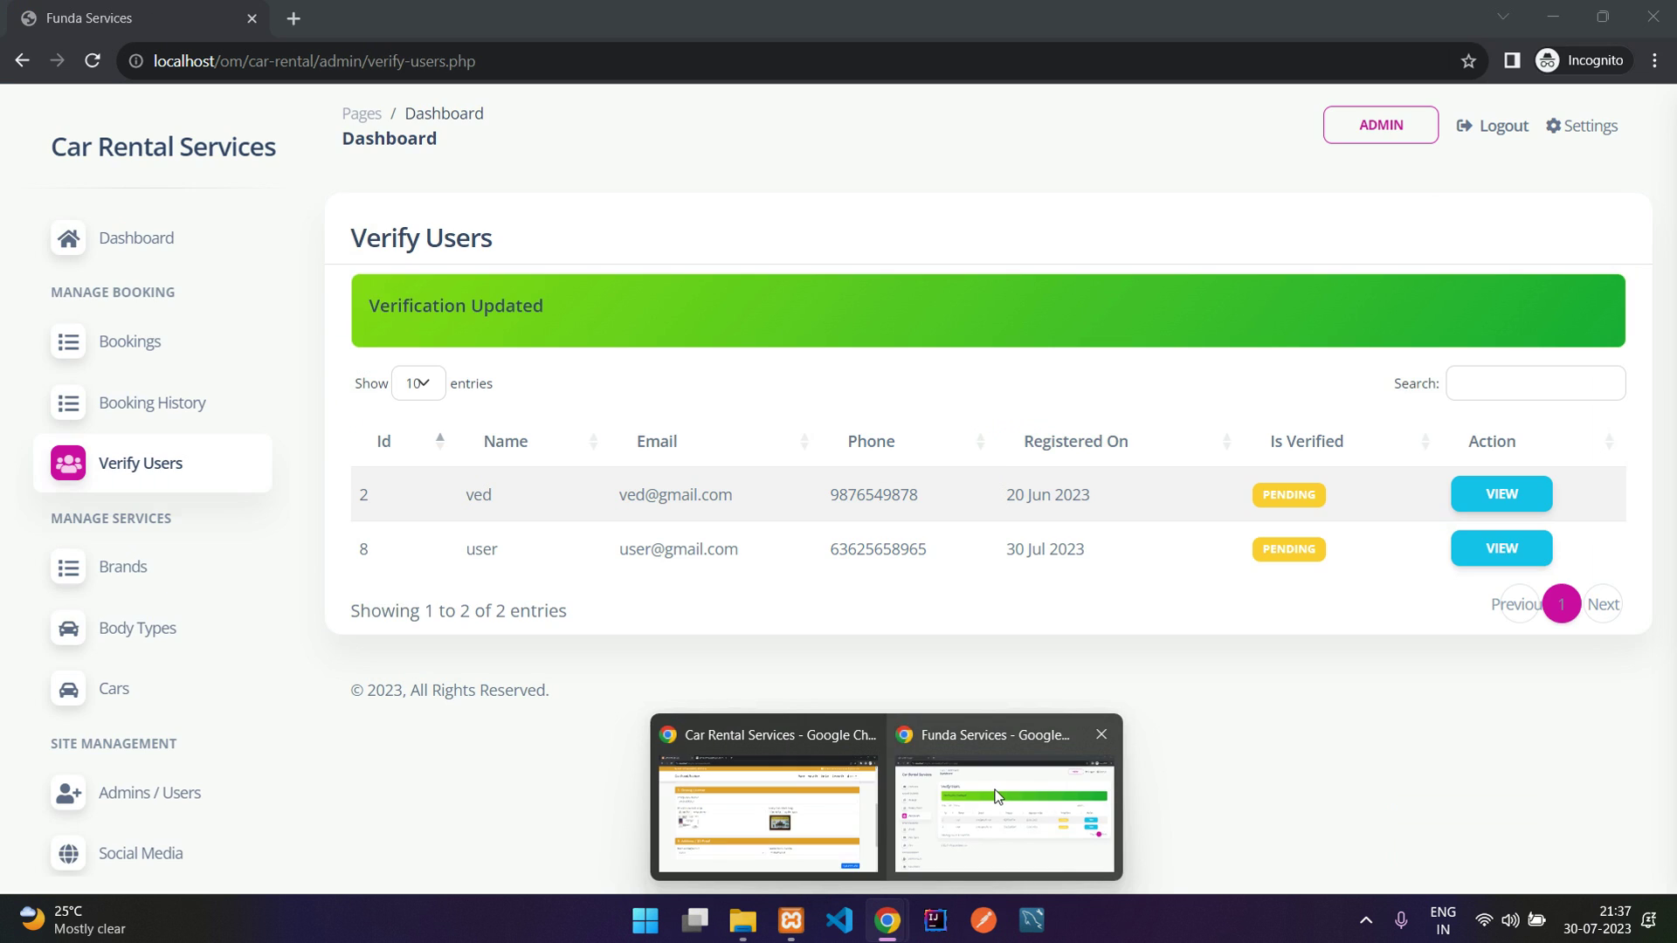
{"action": "left_click", "coordinate": [995, 794]}
{"action": "left_click", "coordinate": [1501, 548]}
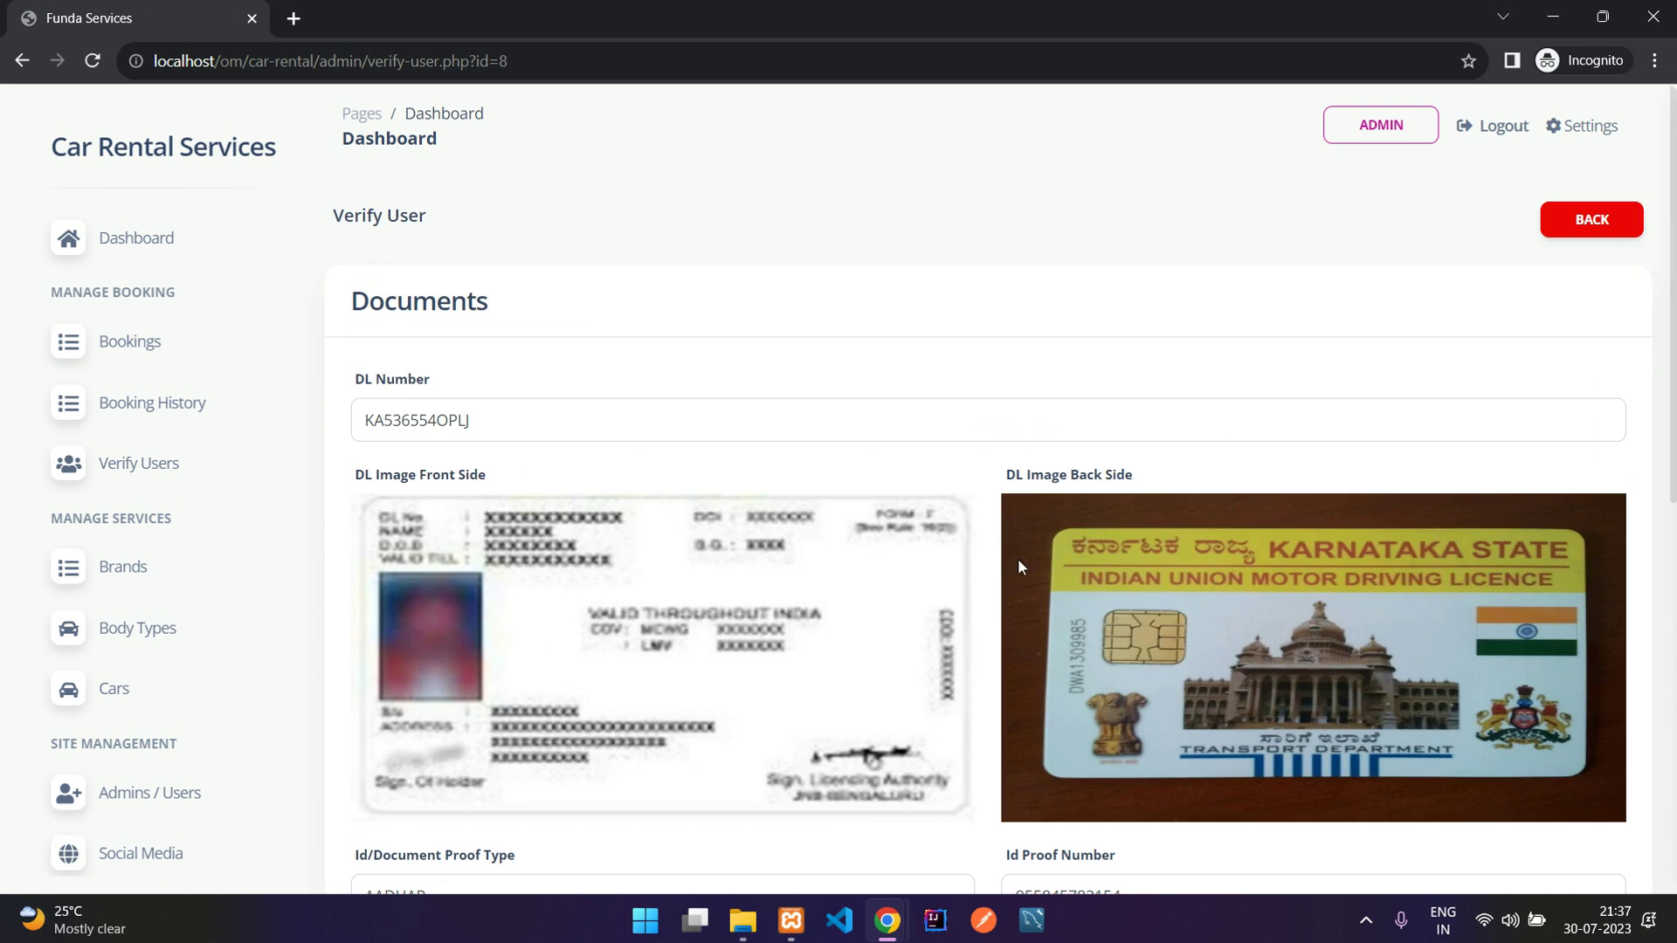
{"action": "scroll", "coordinate": [803, 548], "scroll_direction": "down", "scroll_amount": 5}
{"action": "triple_click", "coordinate": [677, 449]}
{"action": "key", "text": "BackSpace"}
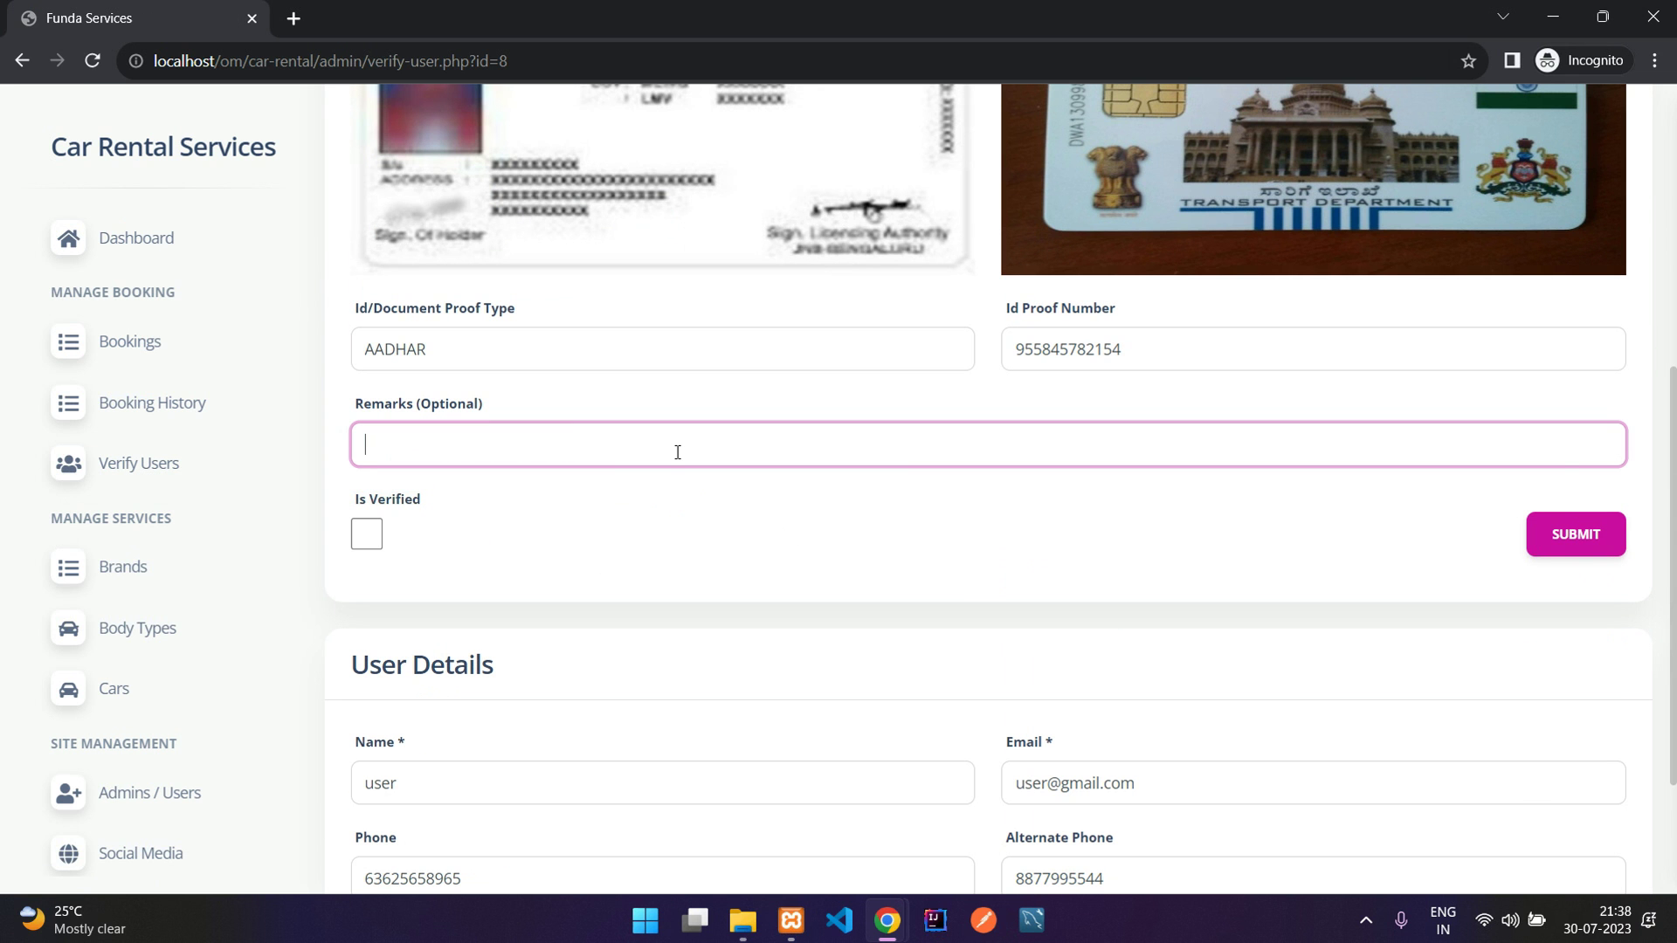
{"action": "left_click", "coordinate": [368, 533]}
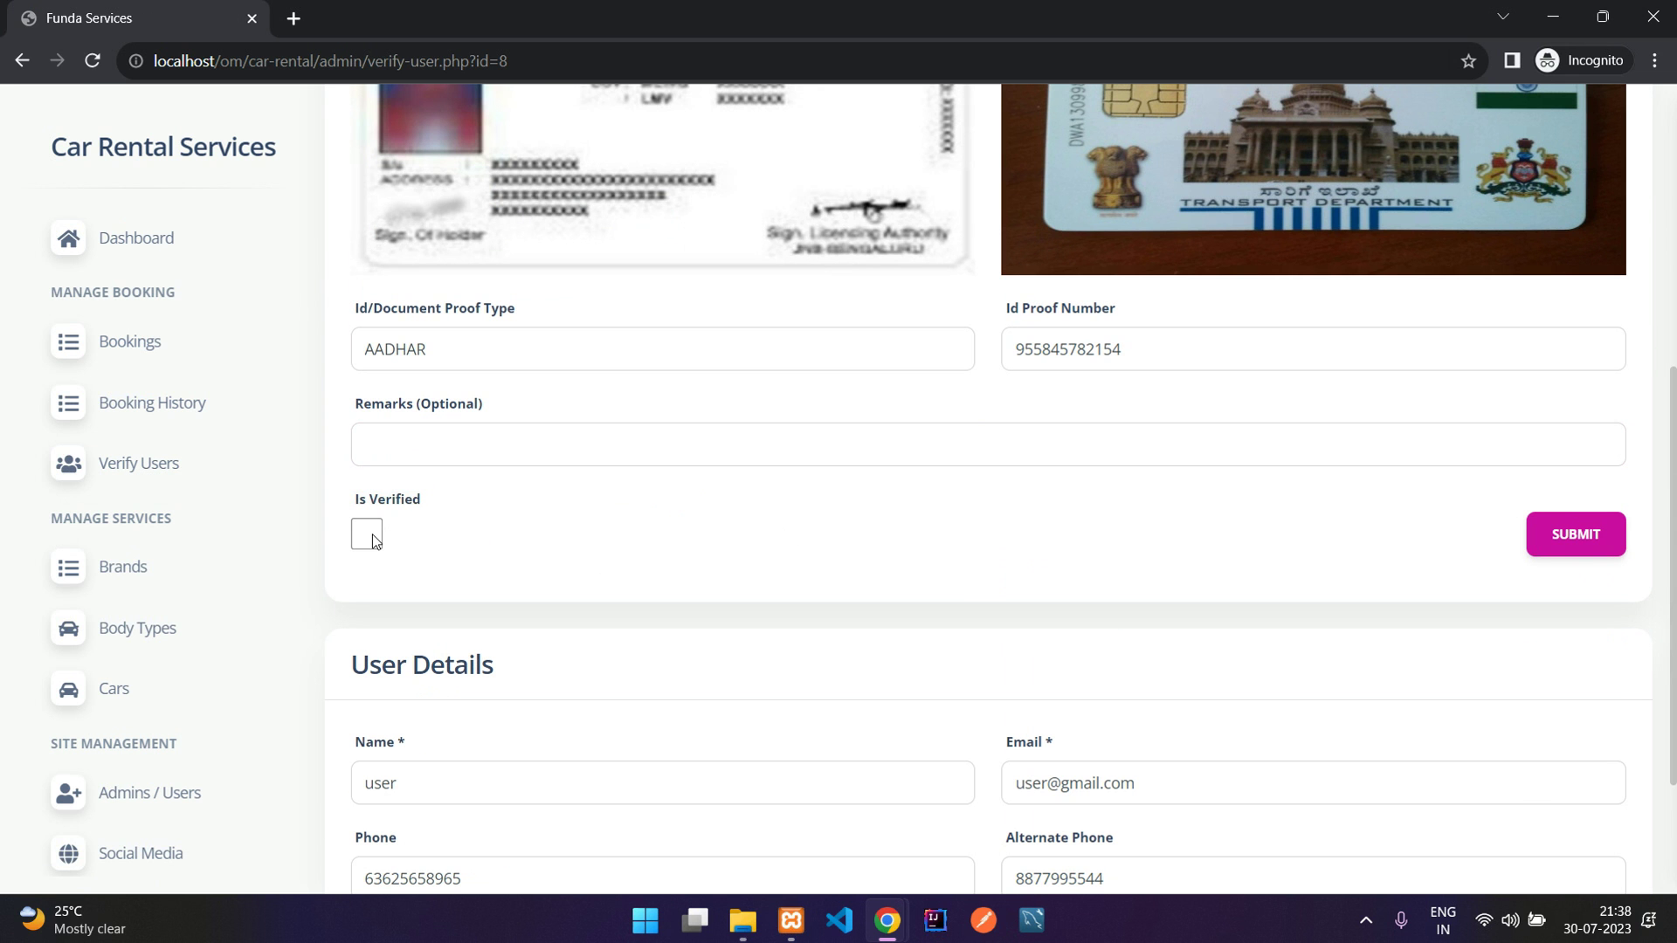
{"action": "left_click", "coordinate": [1598, 534]}
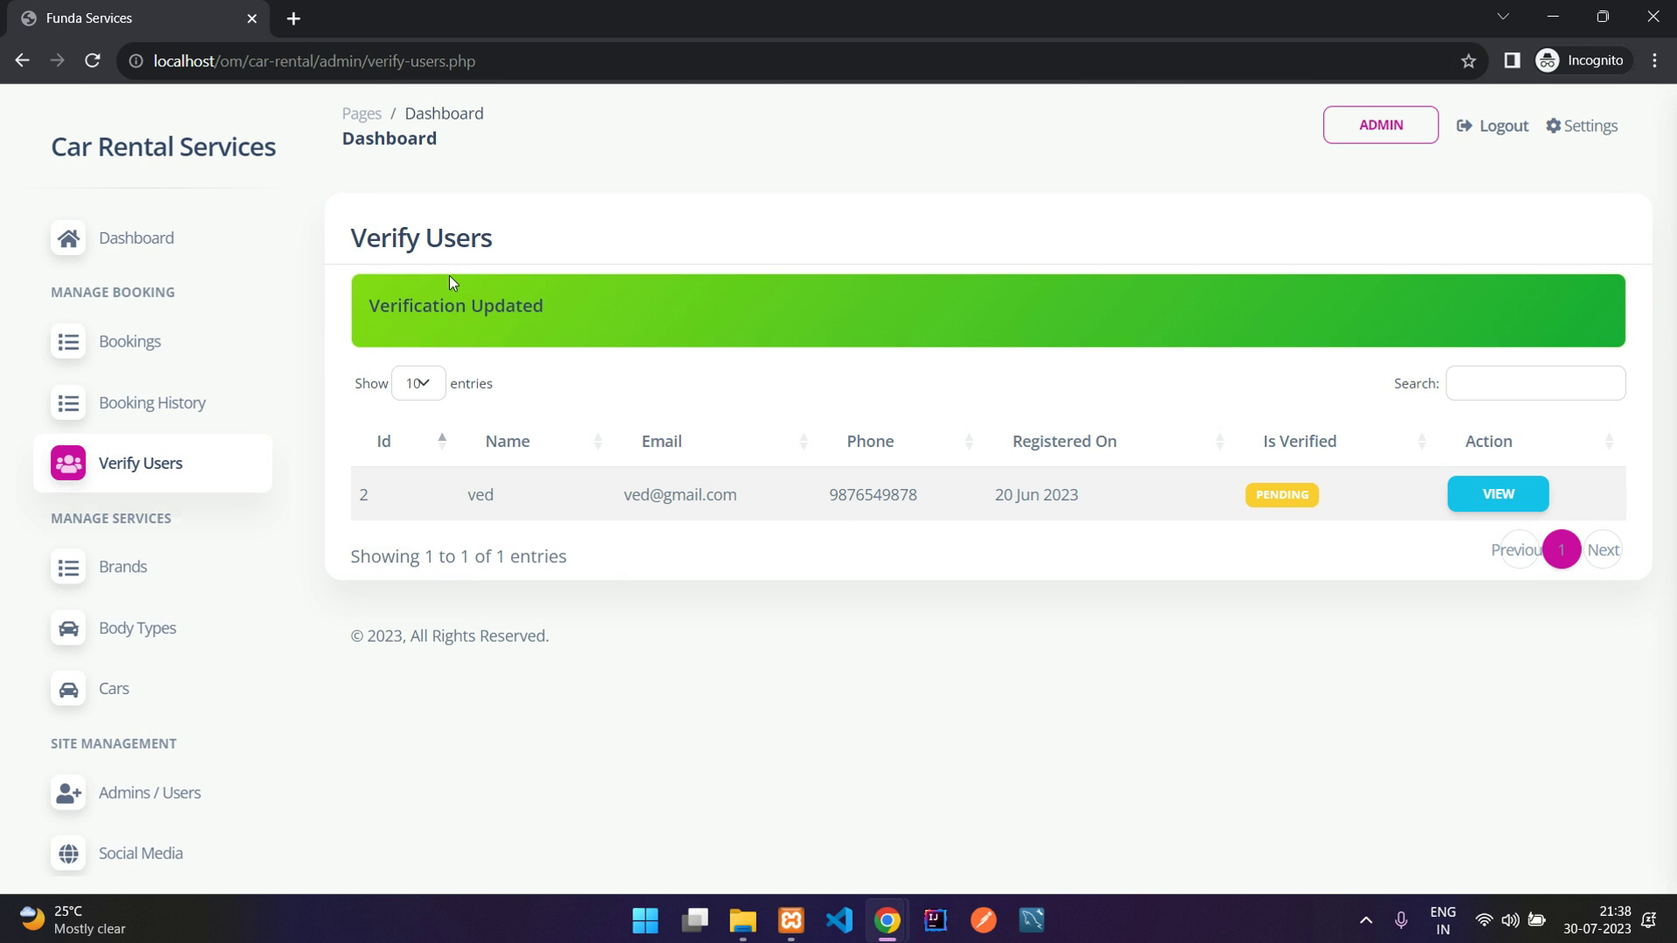
{"action": "left_click_drag", "start_coordinate": [330, 243], "coordinate": [544, 249]}
{"action": "left_click", "coordinate": [543, 249]}
Switch to the user's profile and confirm the status now reads Verified
{"action": "mouse_move", "coordinate": [888, 918]}
{"action": "left_click", "coordinate": [768, 798]}
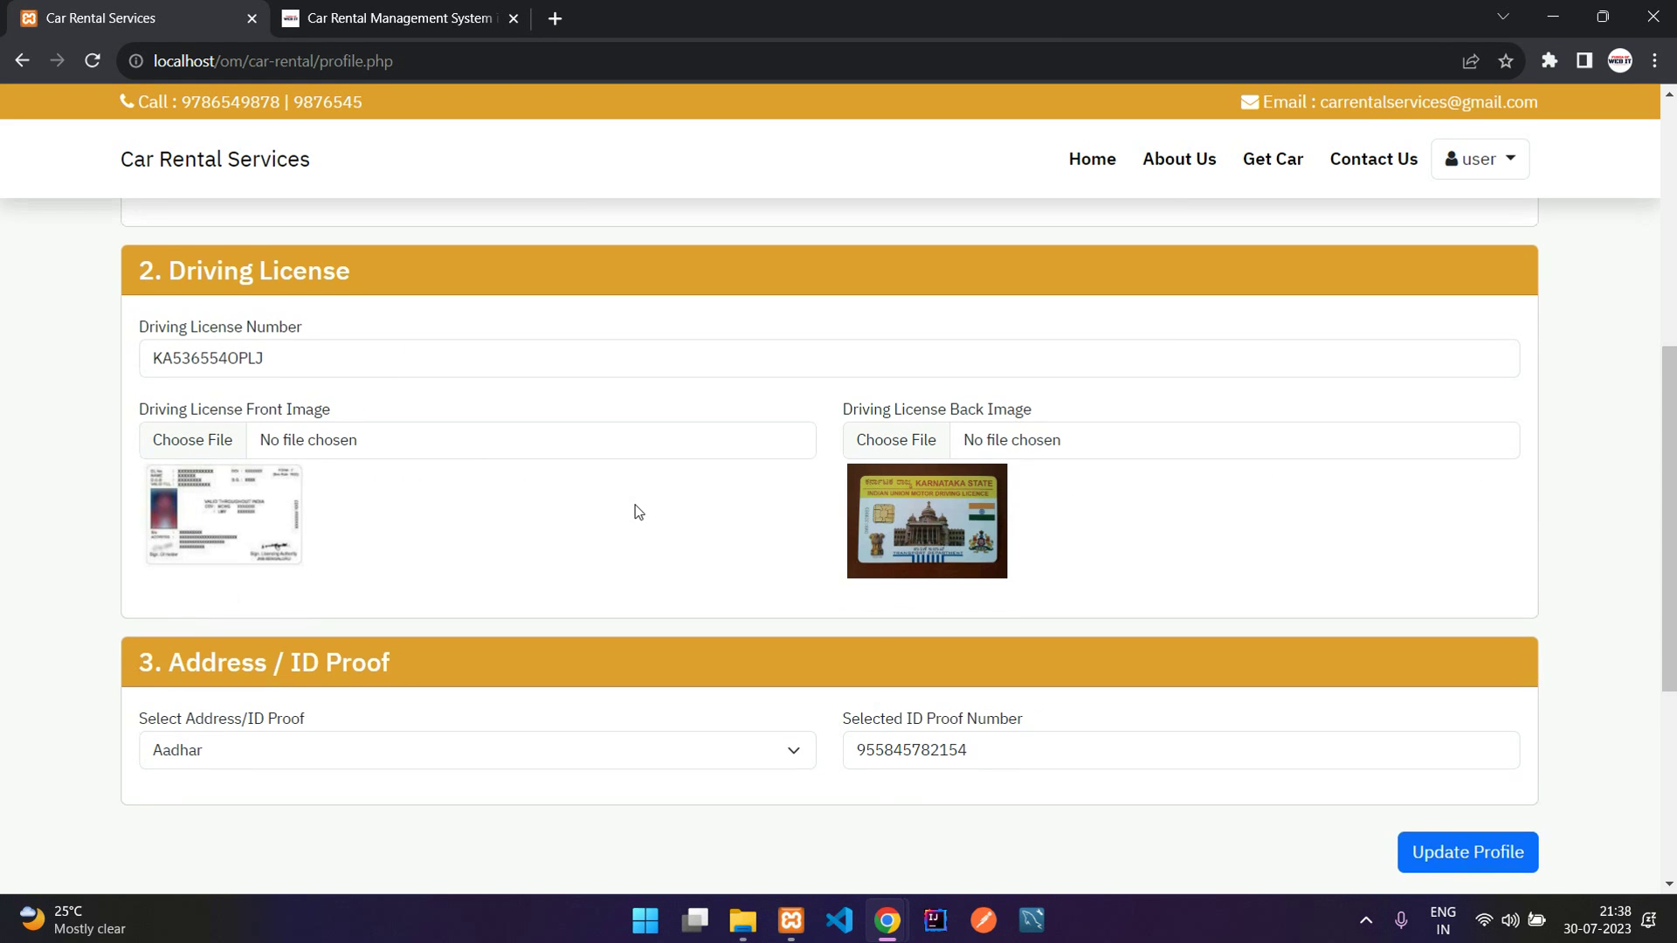
{"action": "scroll", "coordinate": [636, 512], "scroll_direction": "up", "scroll_amount": 5}
{"action": "left_click_drag", "start_coordinate": [297, 386], "coordinate": [531, 389]}
Open the Maruti Baleno from Get Car, continue, and review its Rs. 11,019 booking details
{"action": "left_click", "coordinate": [533, 389]}
{"action": "left_click", "coordinate": [1269, 171]}
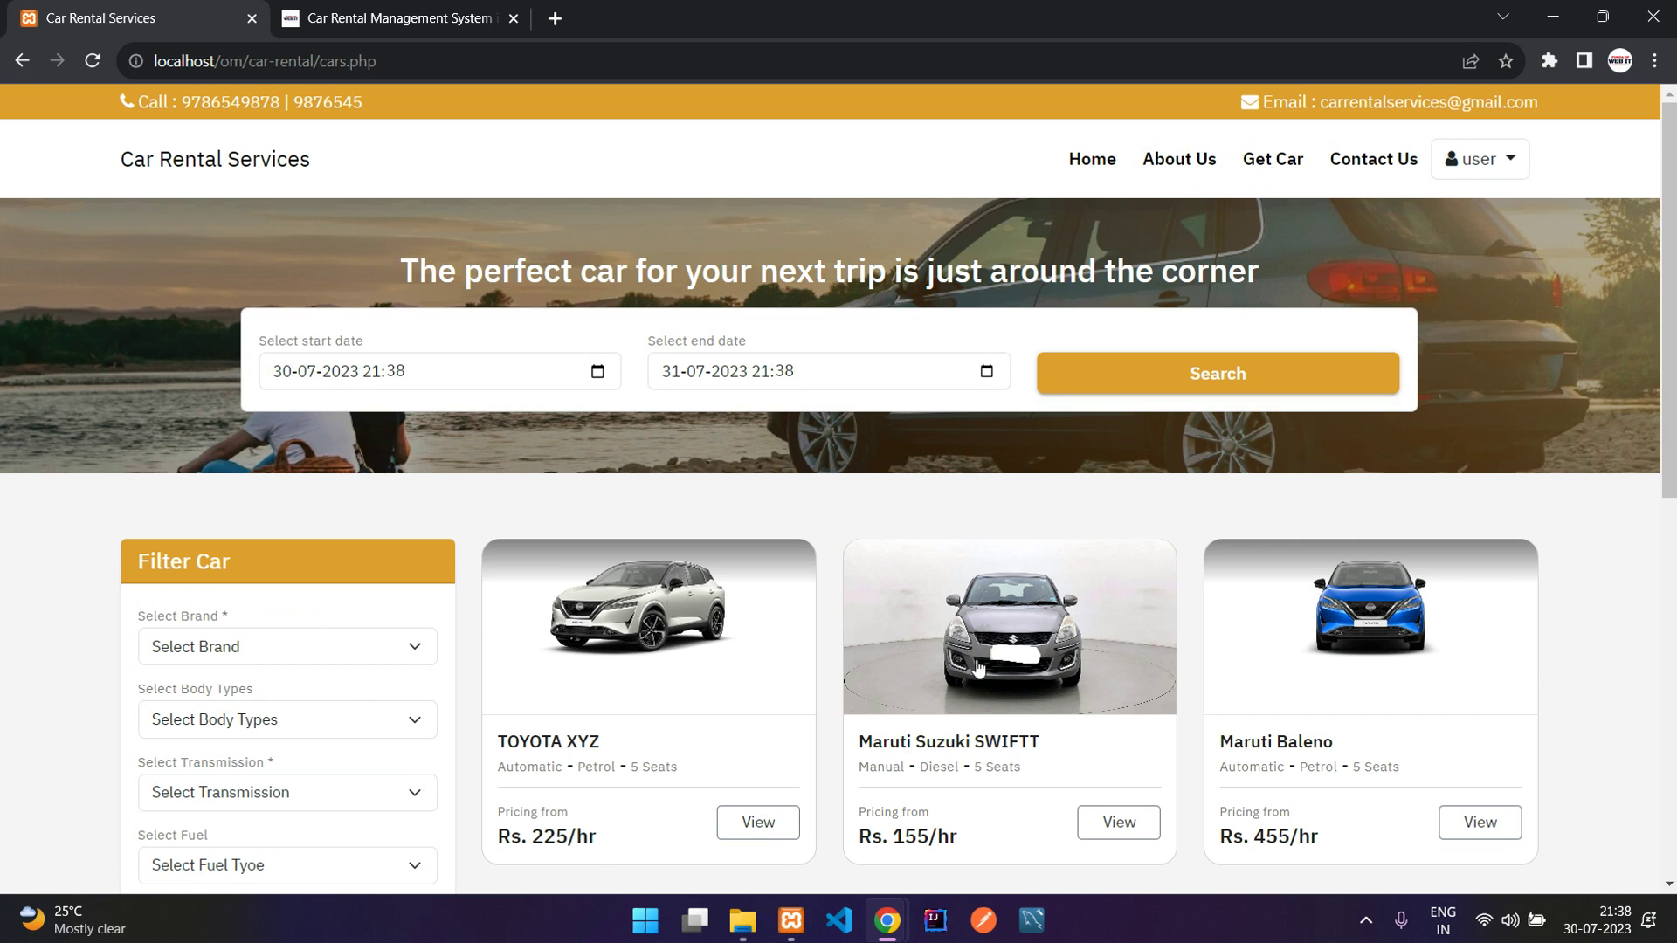
{"action": "left_click", "coordinate": [1288, 650]}
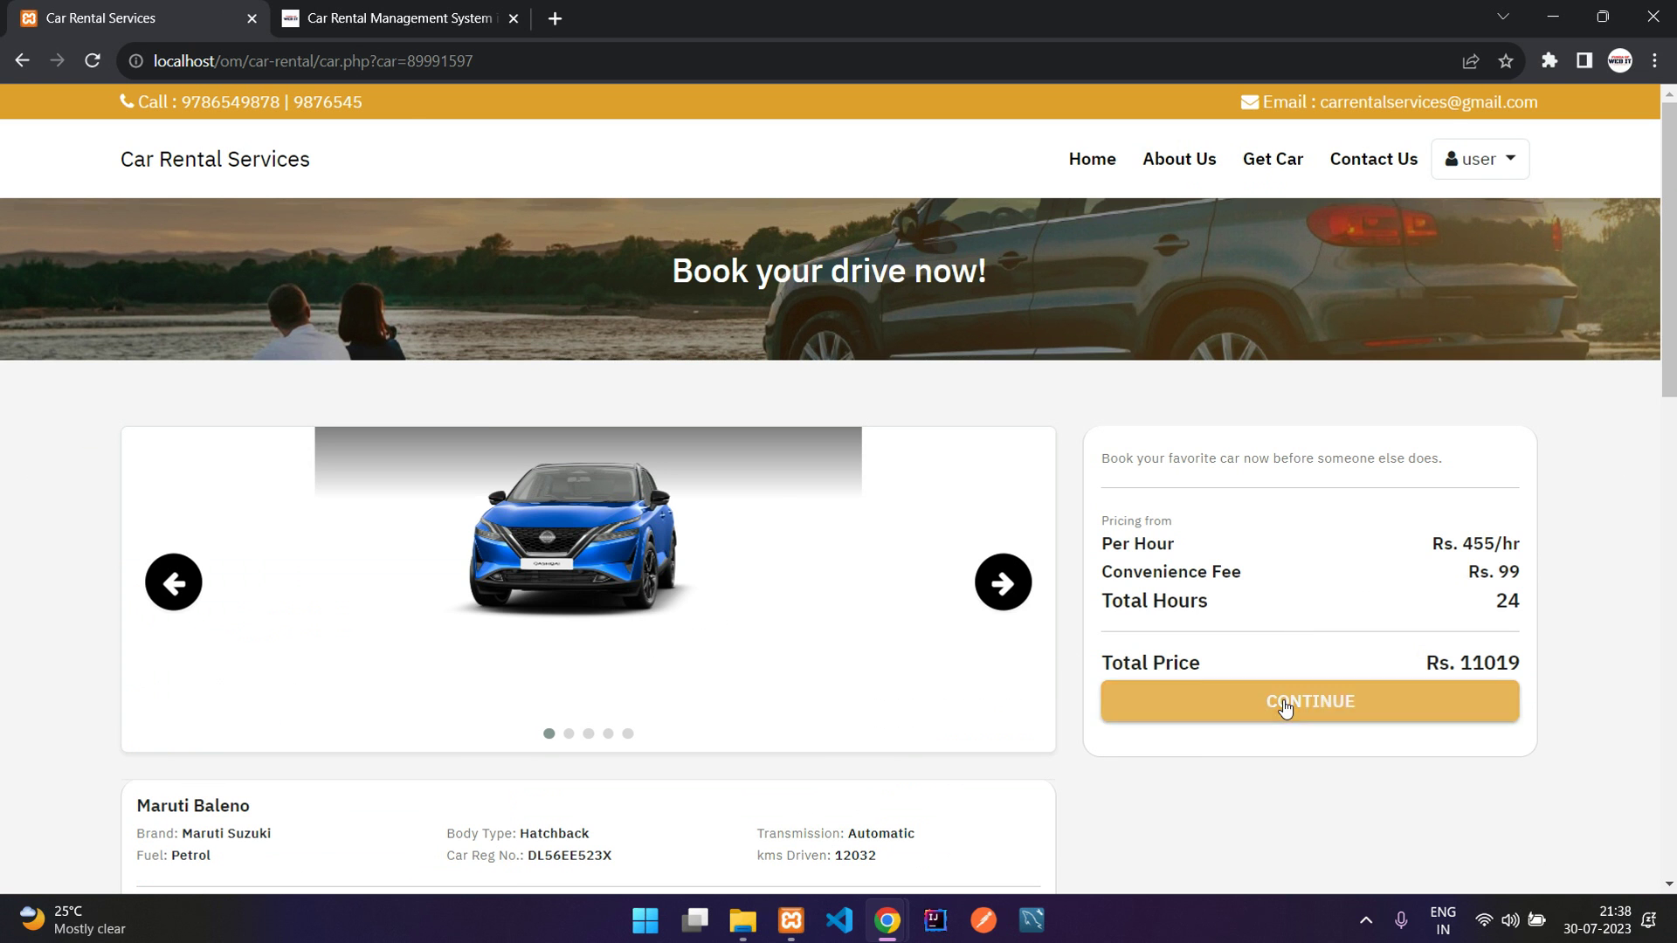
{"action": "left_click", "coordinate": [1284, 700]}
{"action": "scroll", "coordinate": [1077, 608], "scroll_direction": "down", "scroll_amount": 2}
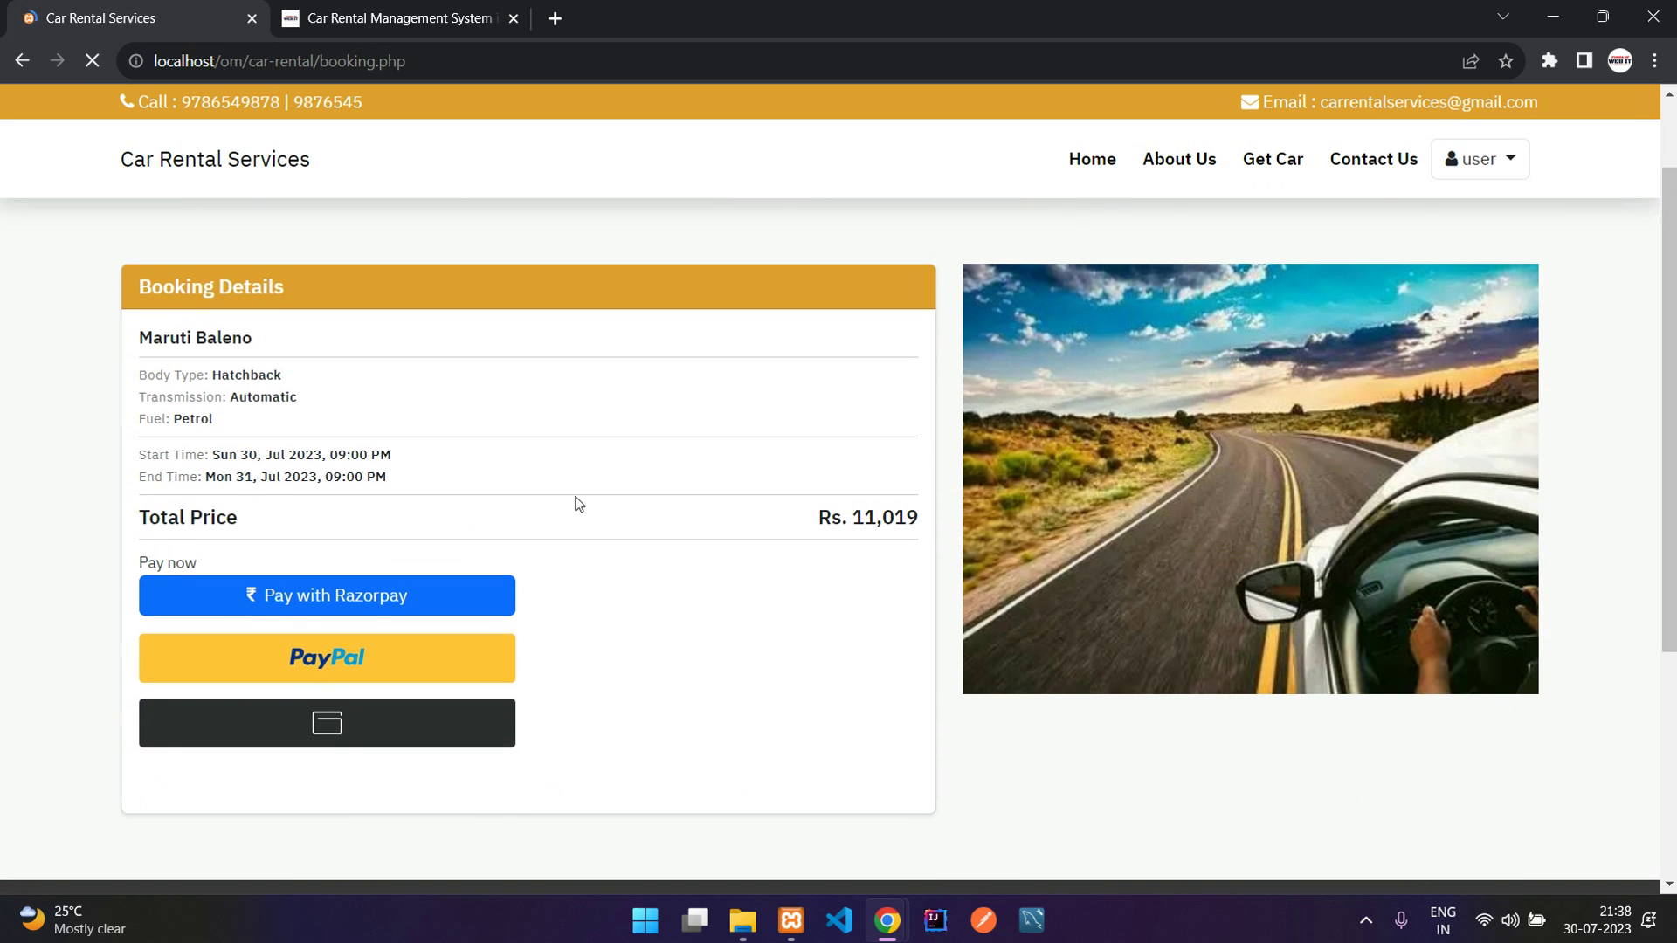
{"action": "left_click_drag", "start_coordinate": [141, 331], "coordinate": [142, 371]}
{"action": "left_click", "coordinate": [142, 371]}
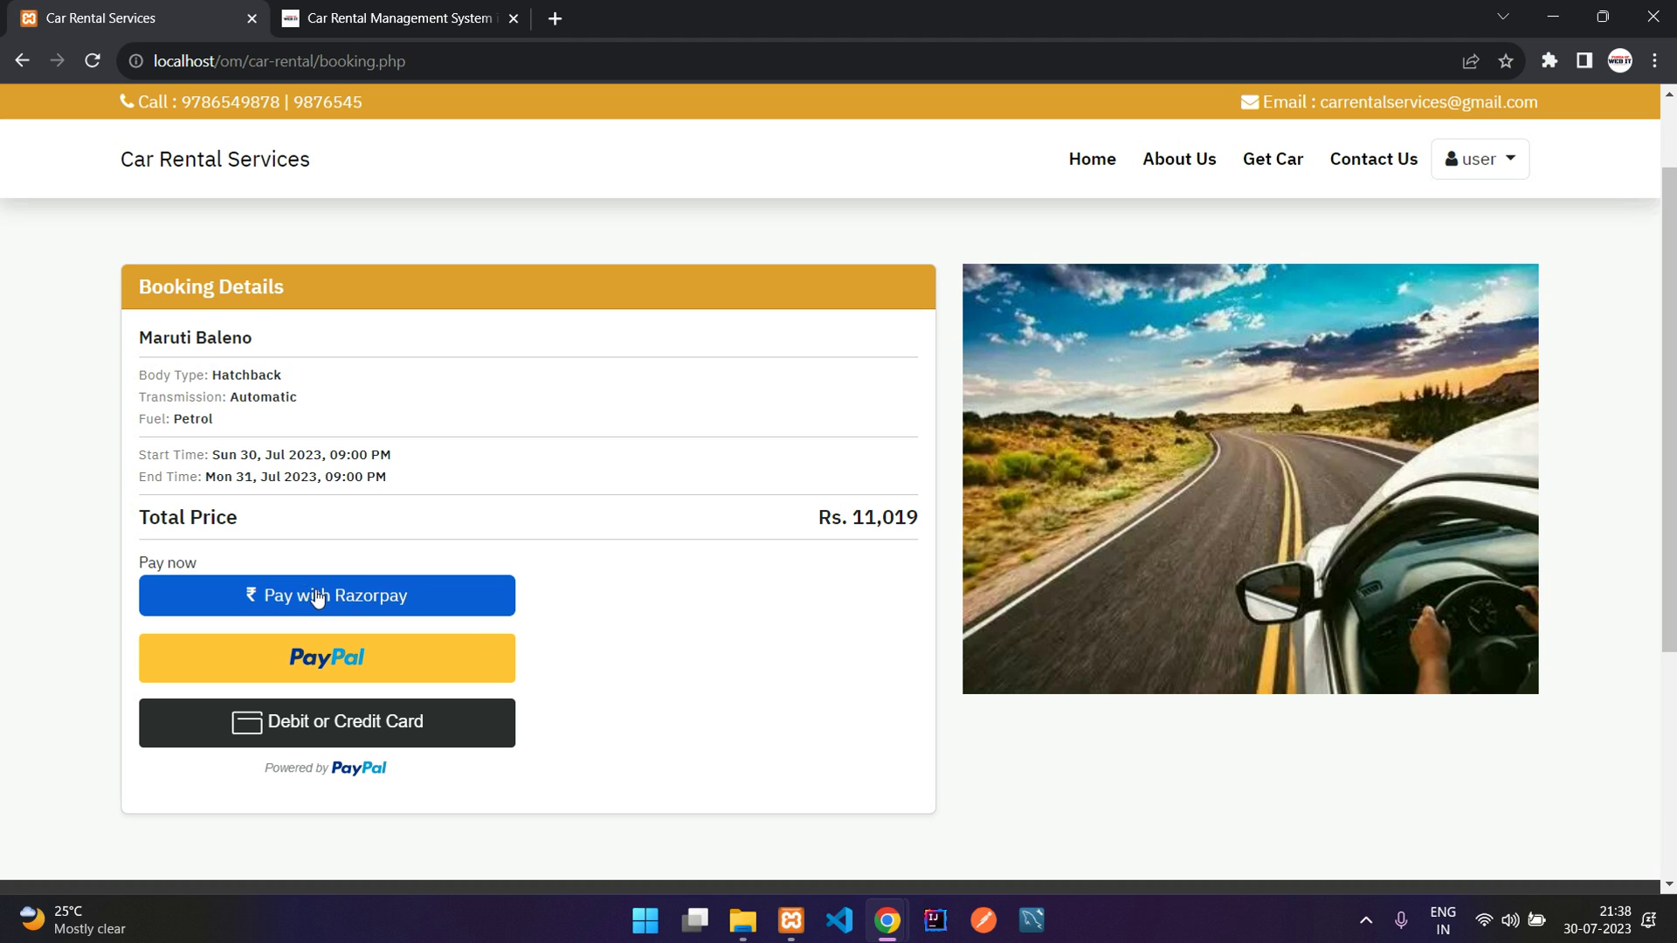
{"action": "left_click", "coordinate": [459, 597]}
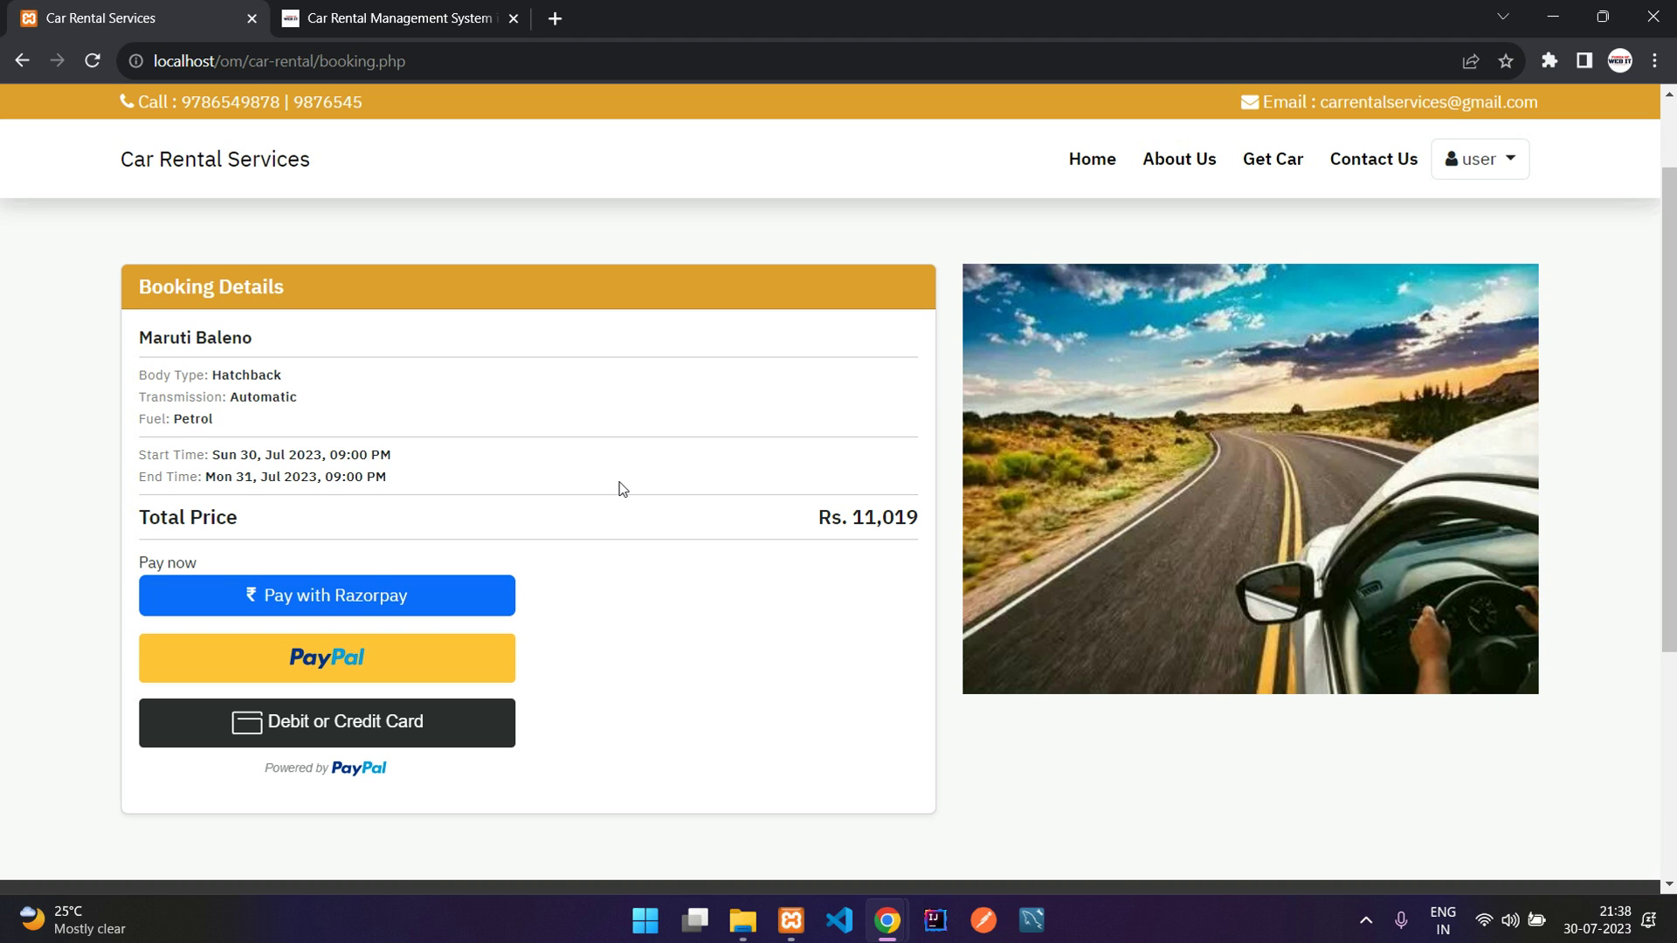
Pay ₹11,019 in Razorpay with a contact number and UPI - PhonePe using a UPI ID
{"action": "left_click", "coordinate": [377, 598]}
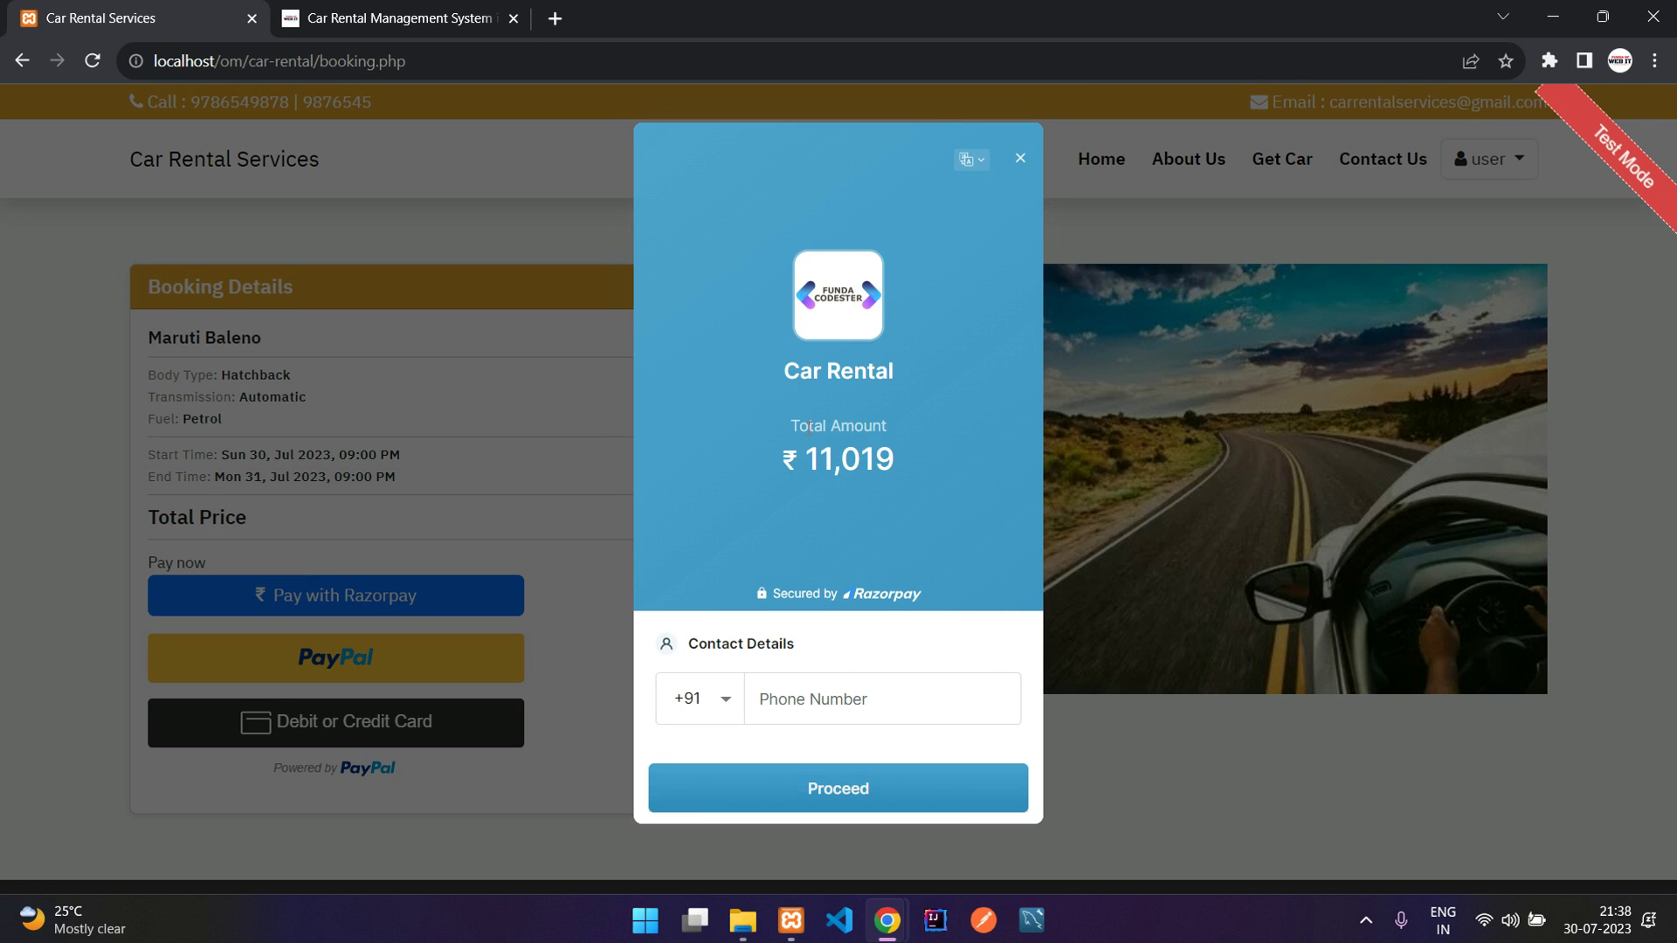
{"action": "left_click", "coordinate": [828, 690]}
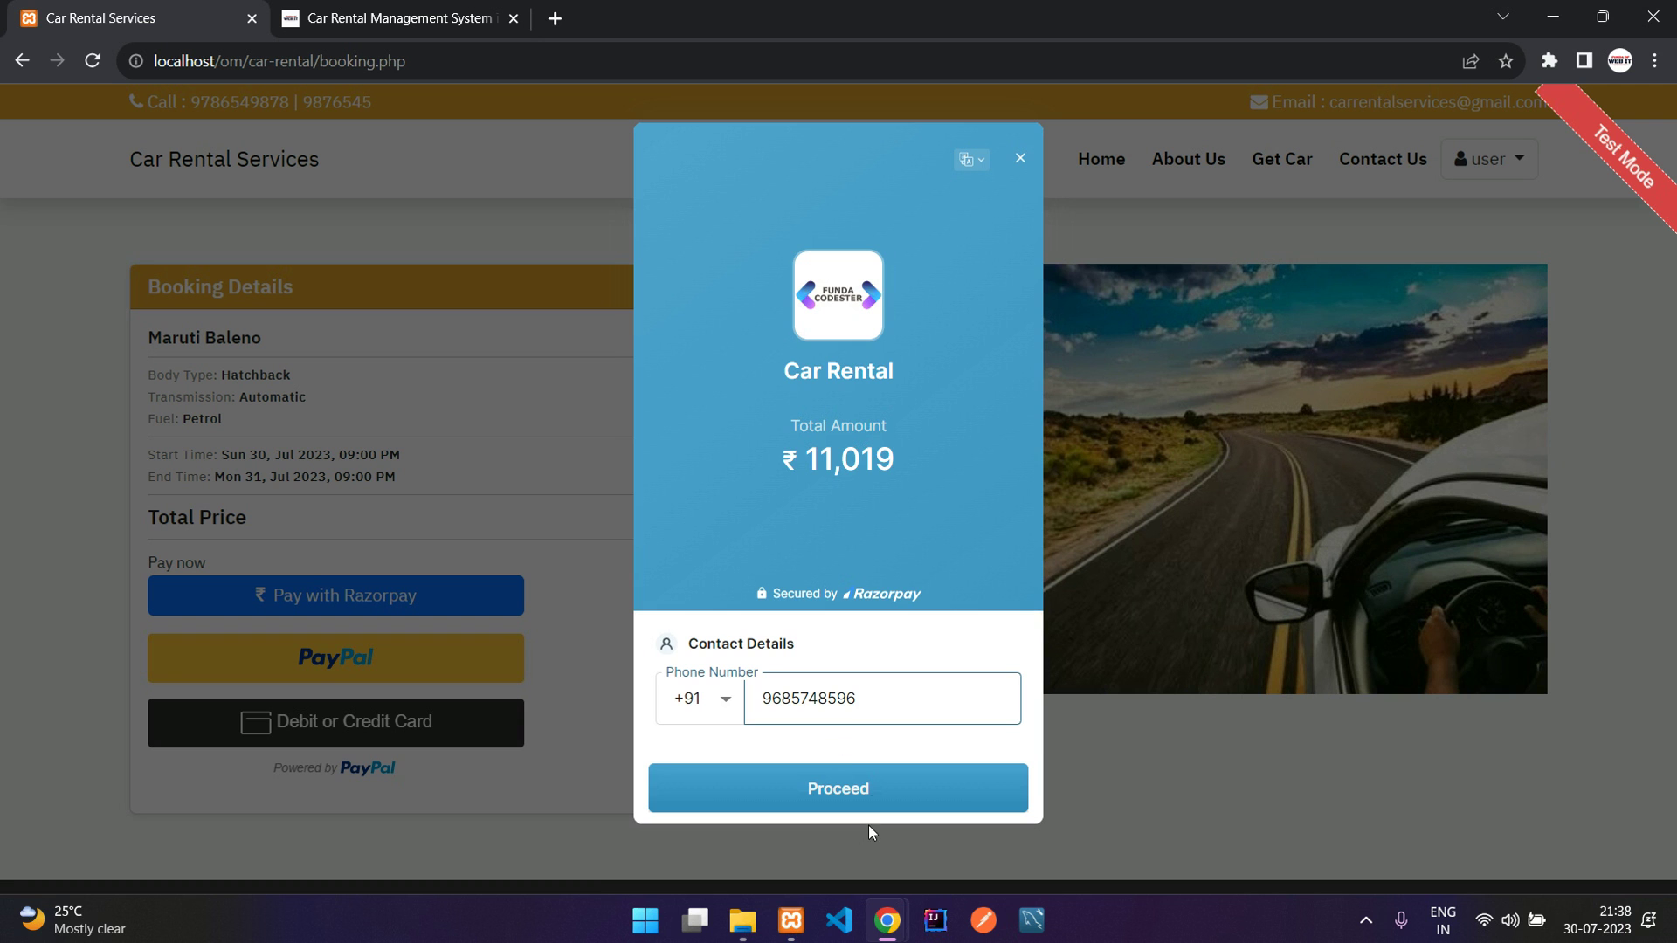
{"action": "left_click", "coordinate": [860, 790]}
{"action": "left_click", "coordinate": [726, 278]}
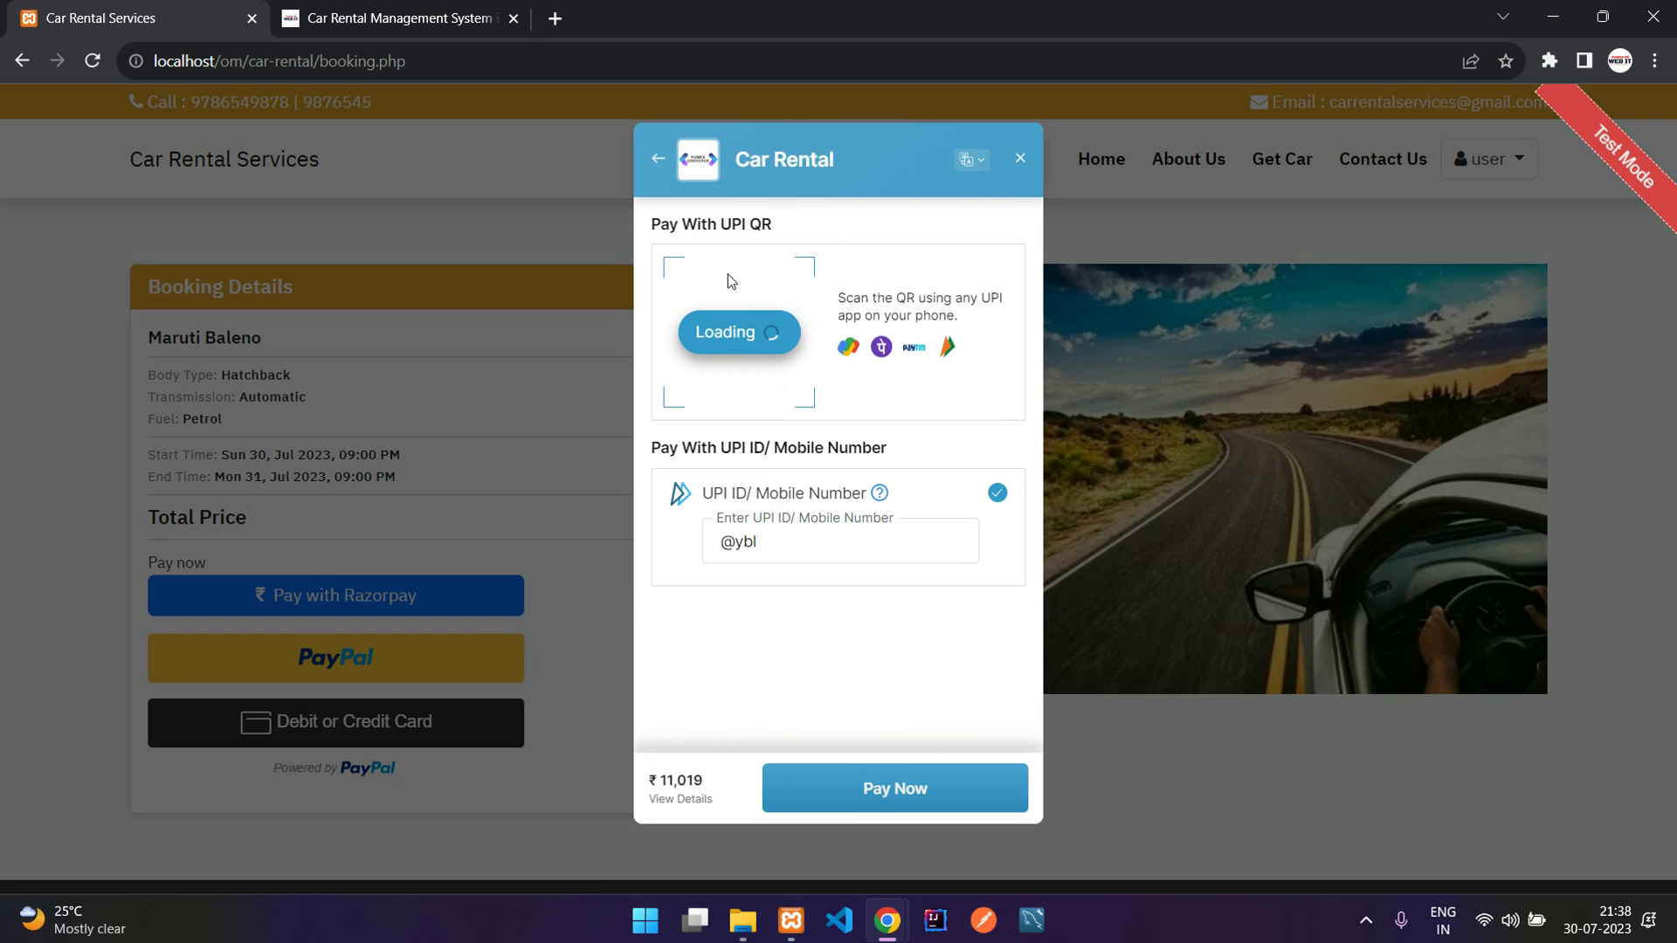
{"action": "left_click", "coordinate": [806, 539]}
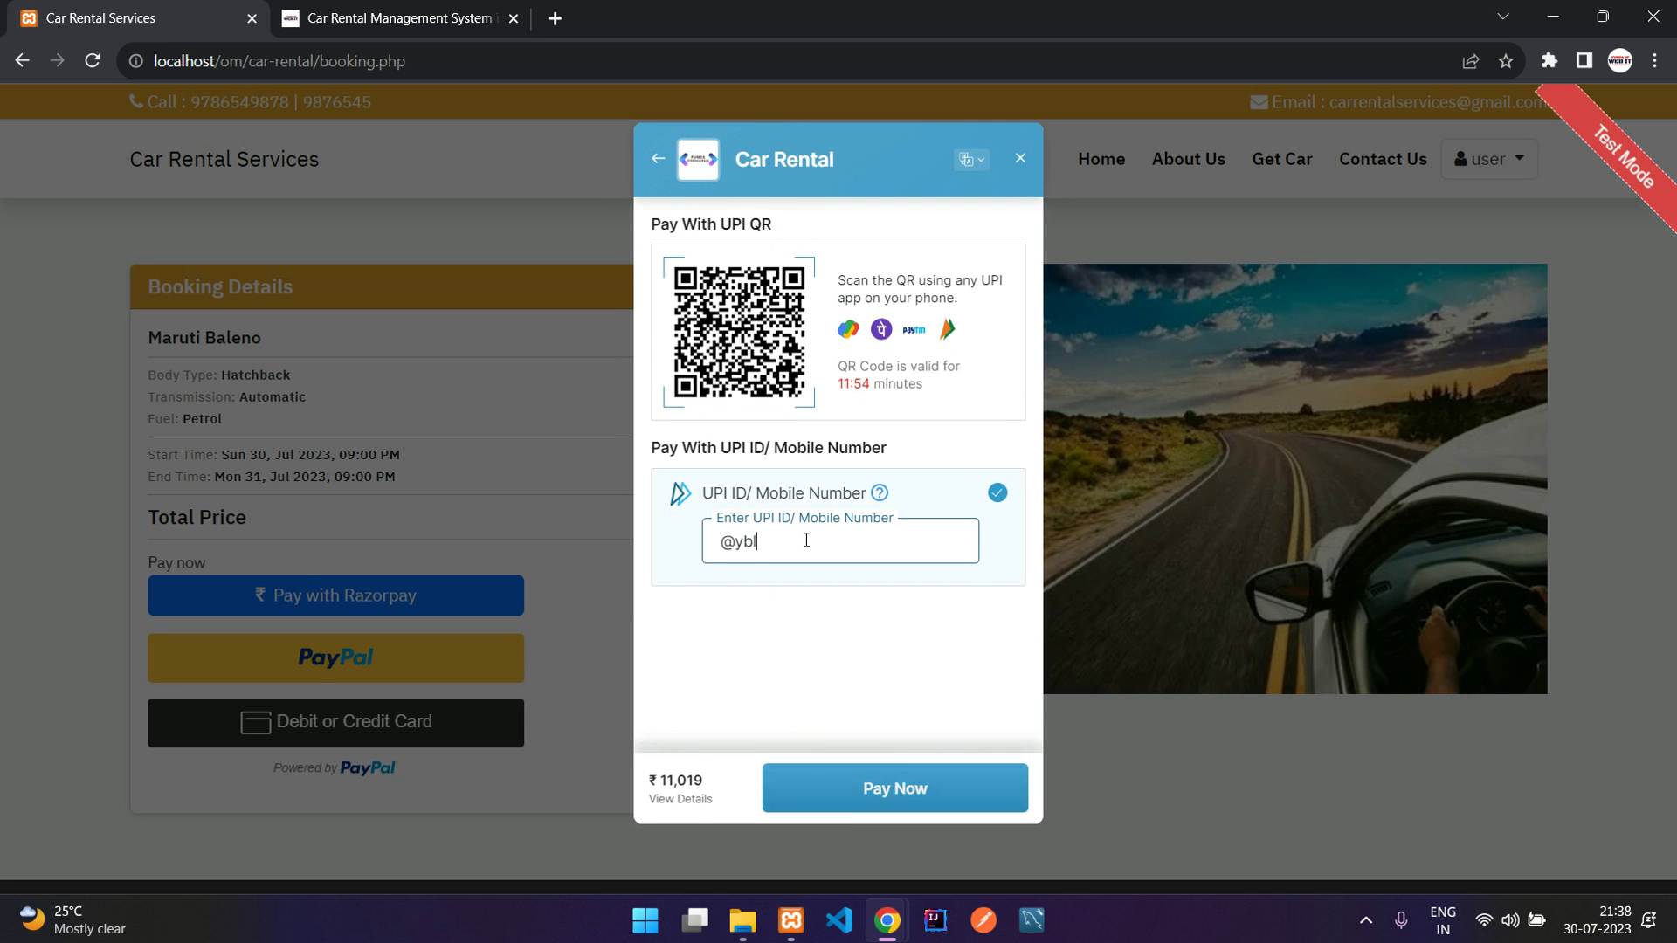
{"action": "type", "text": "funda"}
{"action": "left_click", "coordinate": [873, 786]}
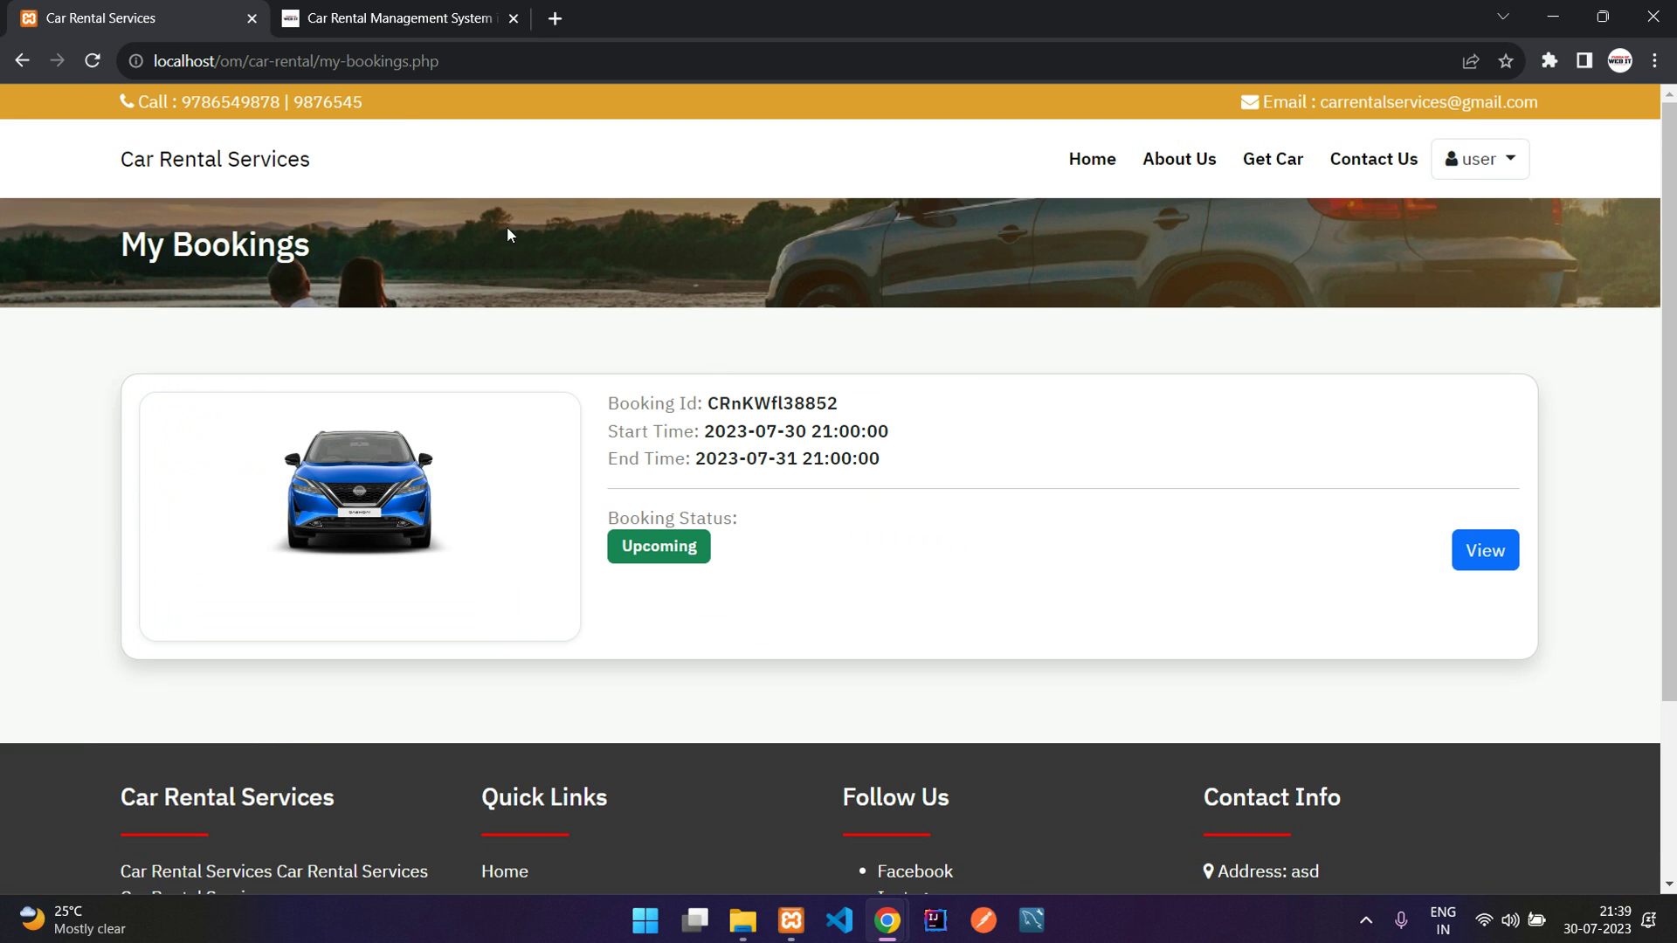
On My Bookings, highlight the my-bookings.php address and the booking's ID and times
{"action": "left_click_drag", "start_coordinate": [318, 61], "coordinate": [530, 54]}
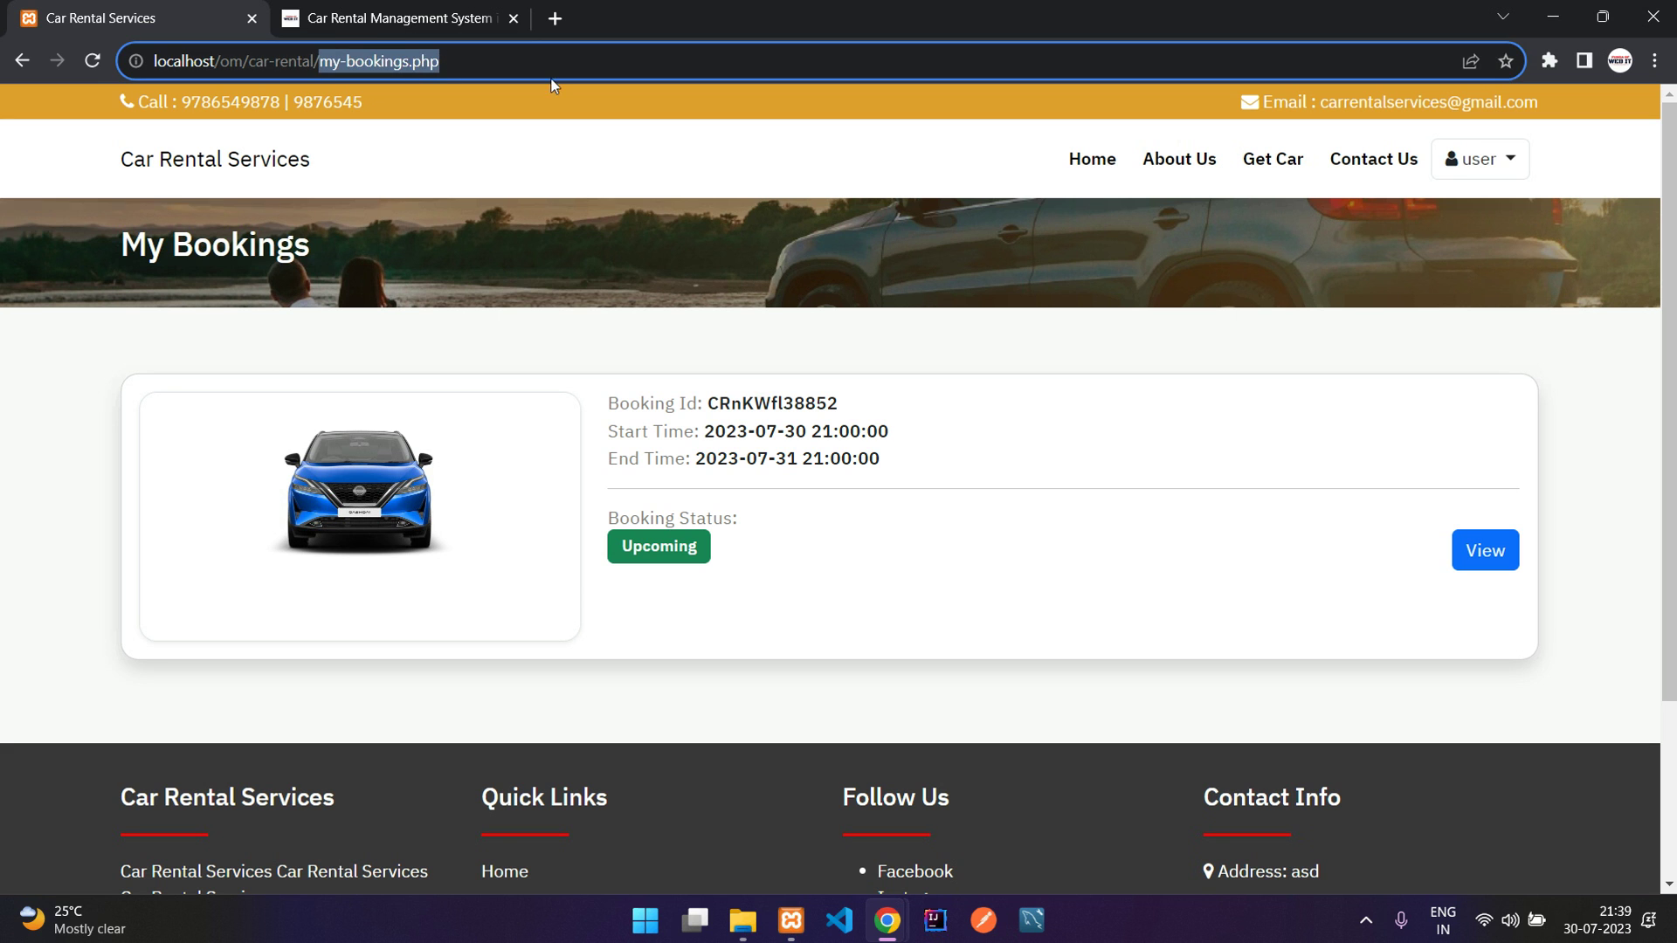
{"action": "left_click", "coordinate": [675, 234]}
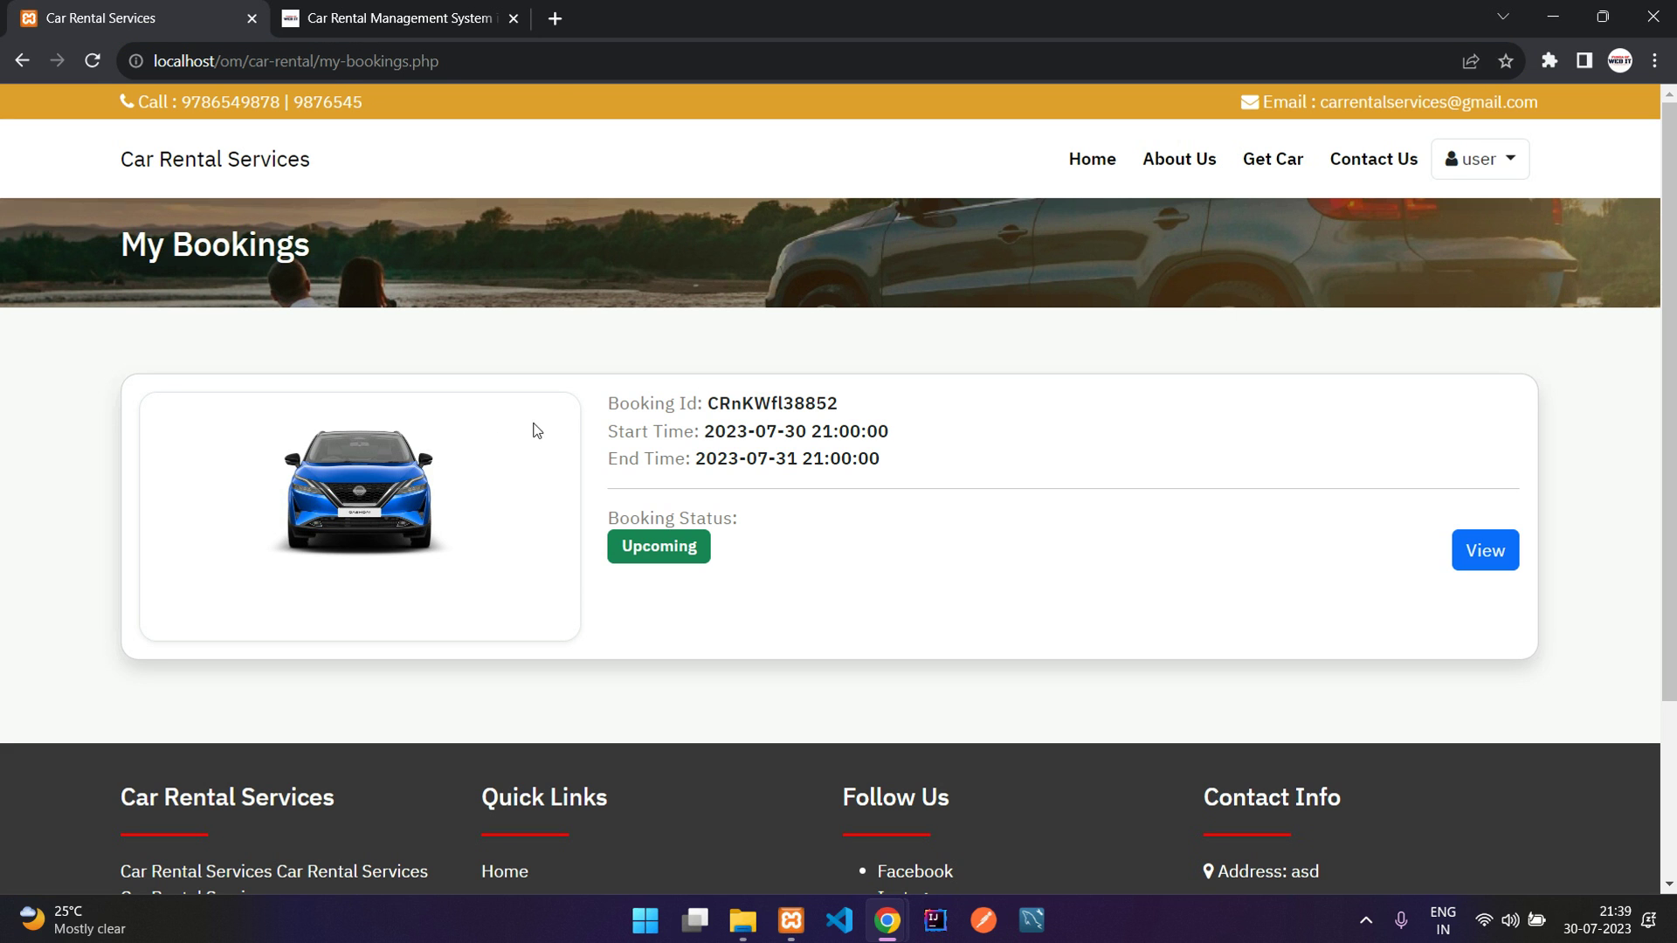
{"action": "left_click_drag", "start_coordinate": [643, 413], "coordinate": [884, 482]}
{"action": "left_click", "coordinate": [883, 482]}
Review the booking details showing Razorpay payment Completed, then return to My Bookings
{"action": "left_click", "coordinate": [1484, 550]}
{"action": "scroll", "coordinate": [1032, 541], "scroll_direction": "down", "scroll_amount": 5}
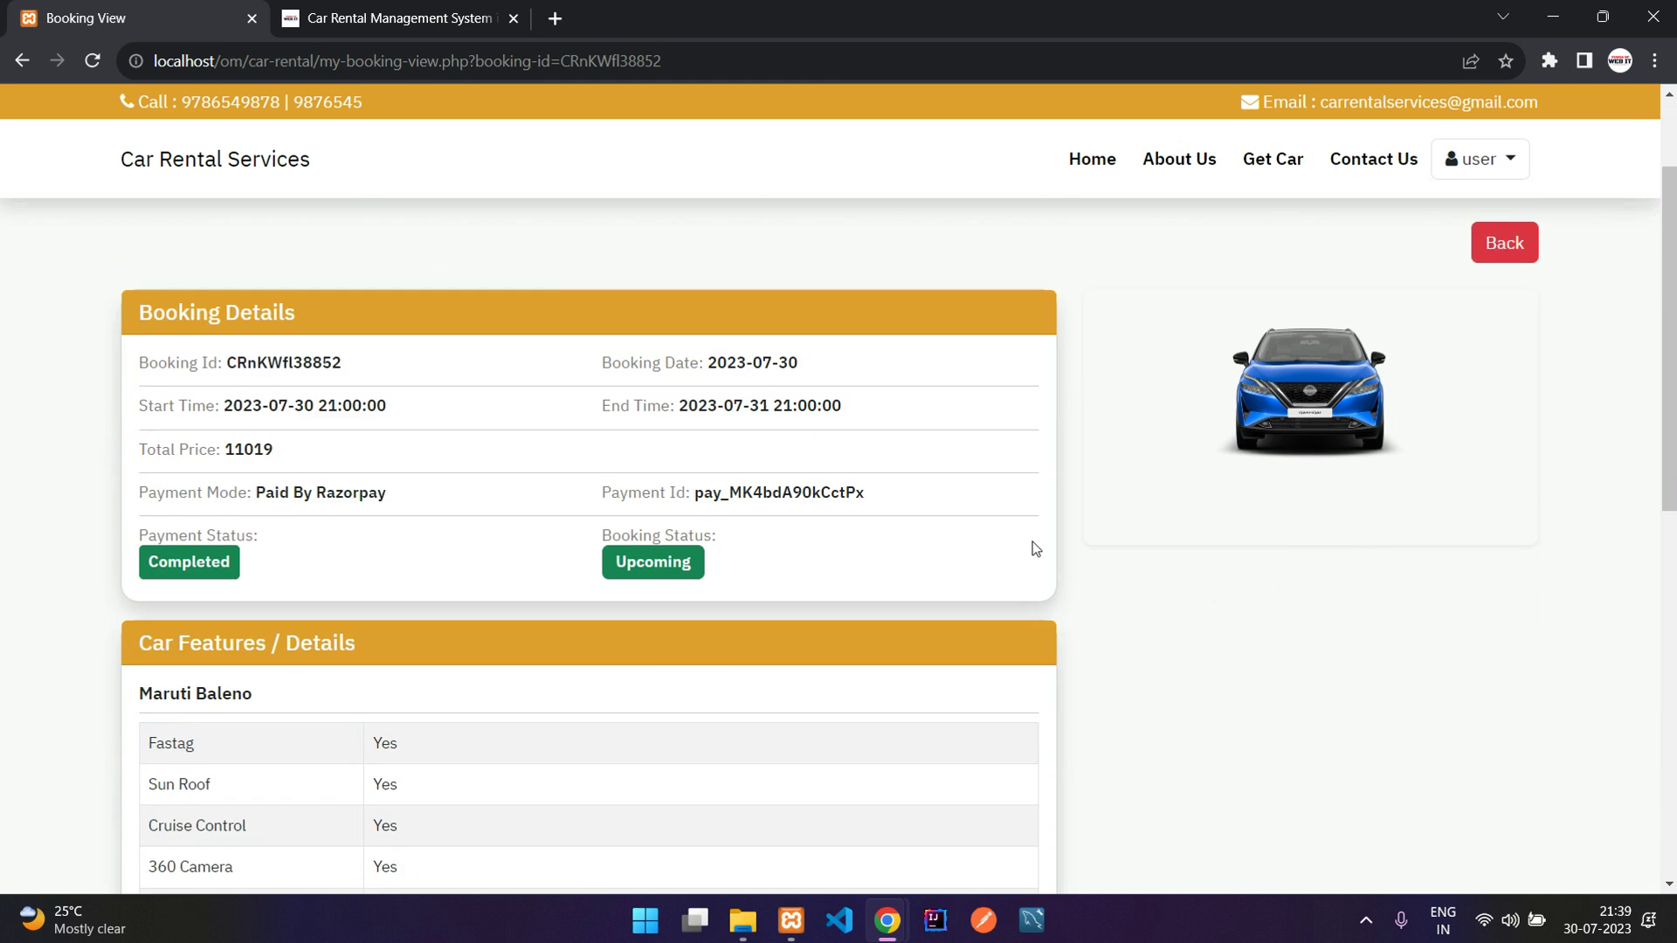
{"action": "scroll", "coordinate": [768, 537], "scroll_direction": "down", "scroll_amount": 4}
{"action": "scroll", "coordinate": [729, 523], "scroll_direction": "up", "scroll_amount": 8}
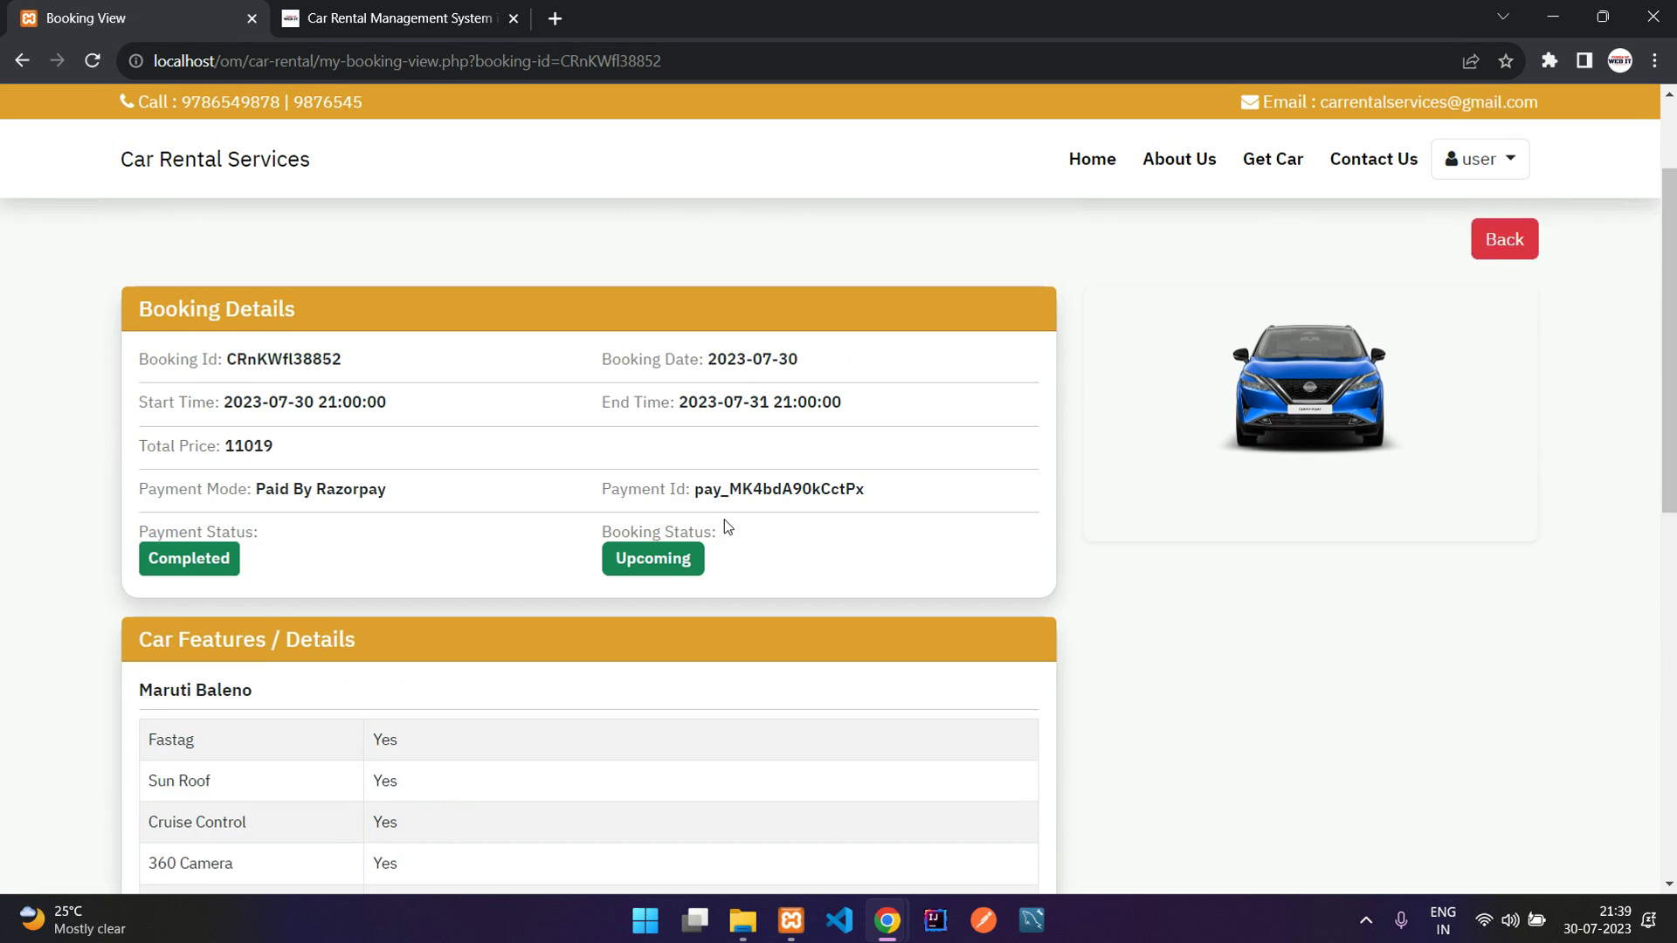
{"action": "left_click_drag", "start_coordinate": [704, 382], "coordinate": [794, 384]}
{"action": "left_click", "coordinate": [726, 428]}
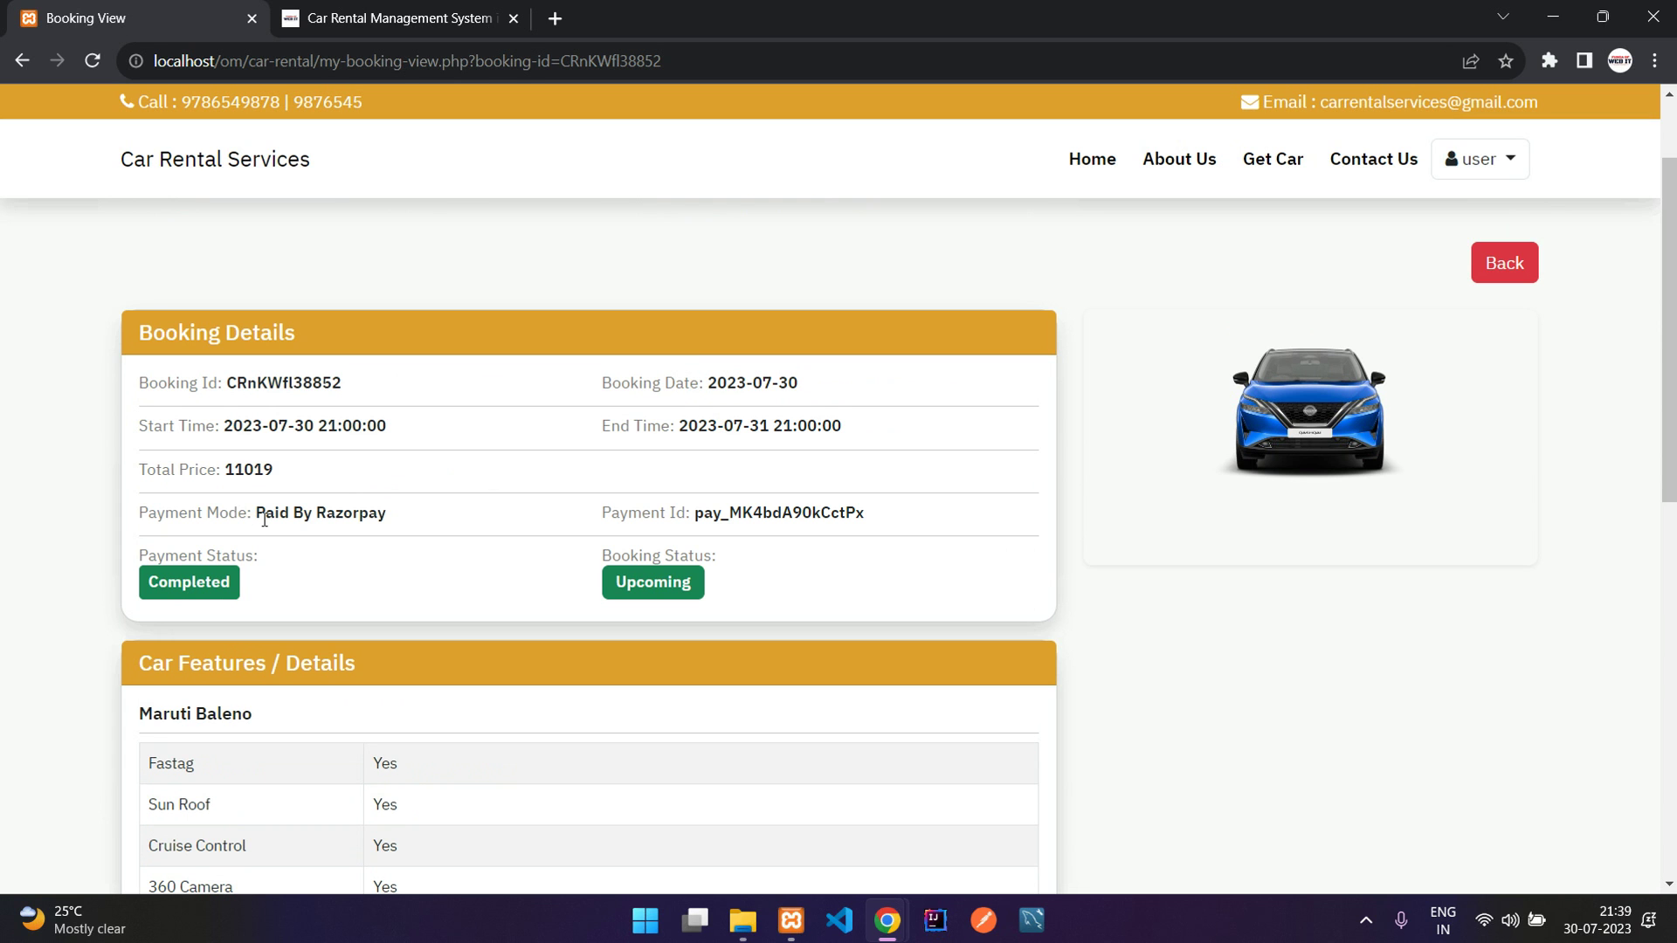
{"action": "left_click_drag", "start_coordinate": [275, 511], "coordinate": [357, 513]}
{"action": "left_click", "coordinate": [771, 507]}
{"action": "left_click", "coordinate": [303, 591]}
{"action": "left_click", "coordinate": [1502, 264]}
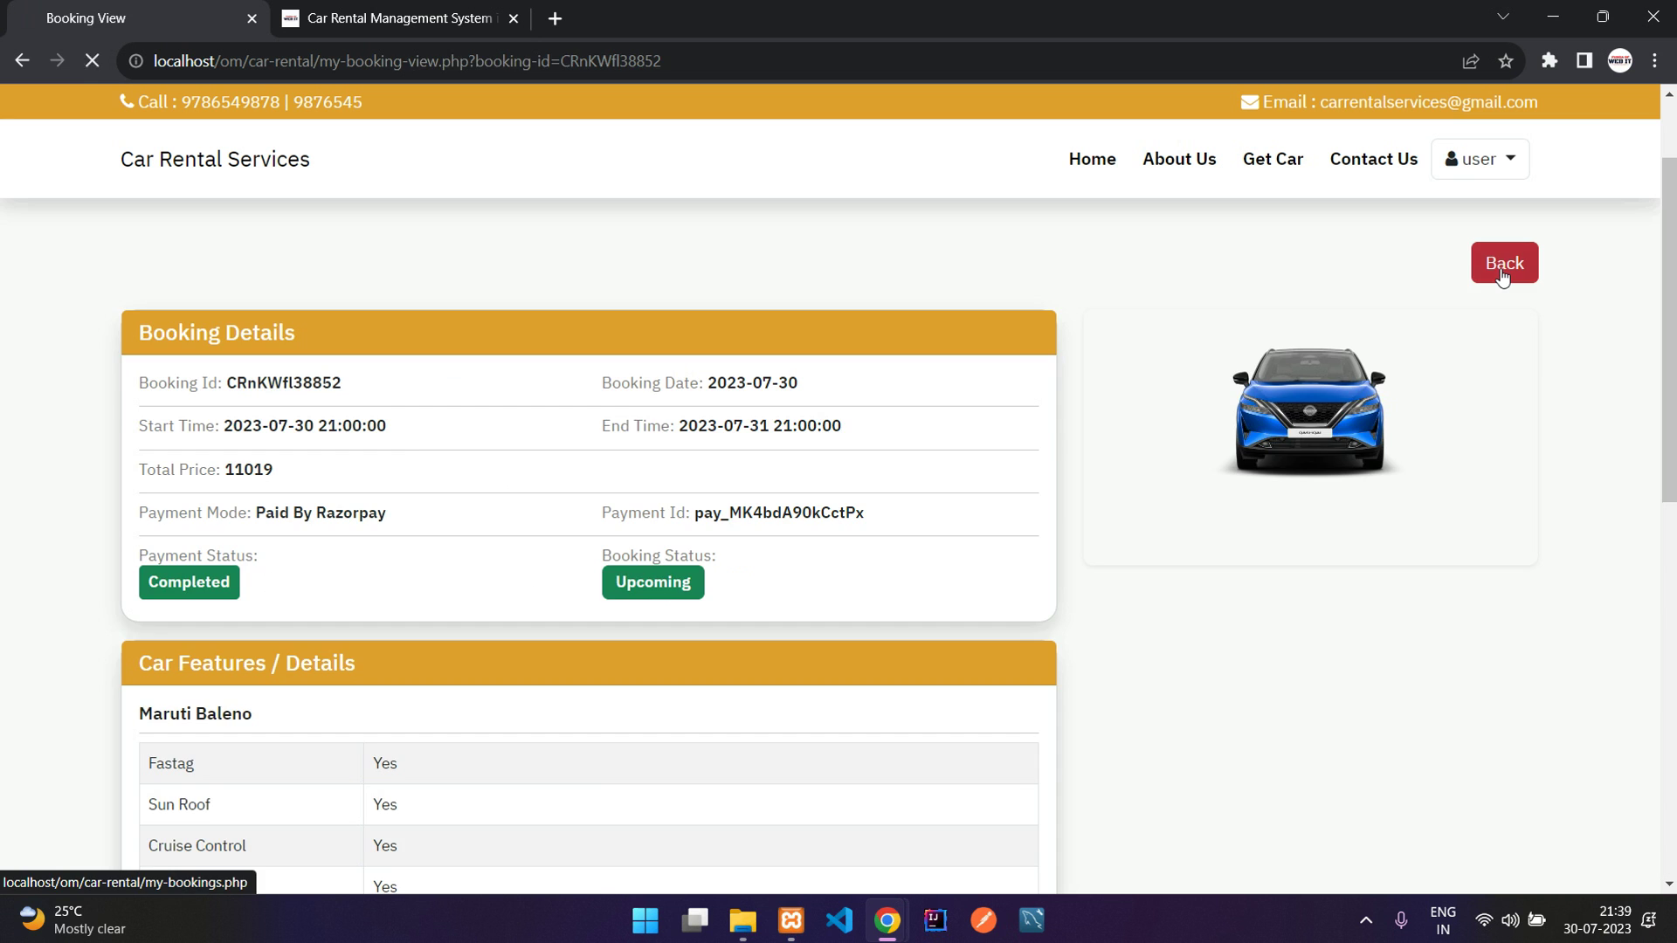
{"action": "left_click", "coordinate": [1358, 168]}
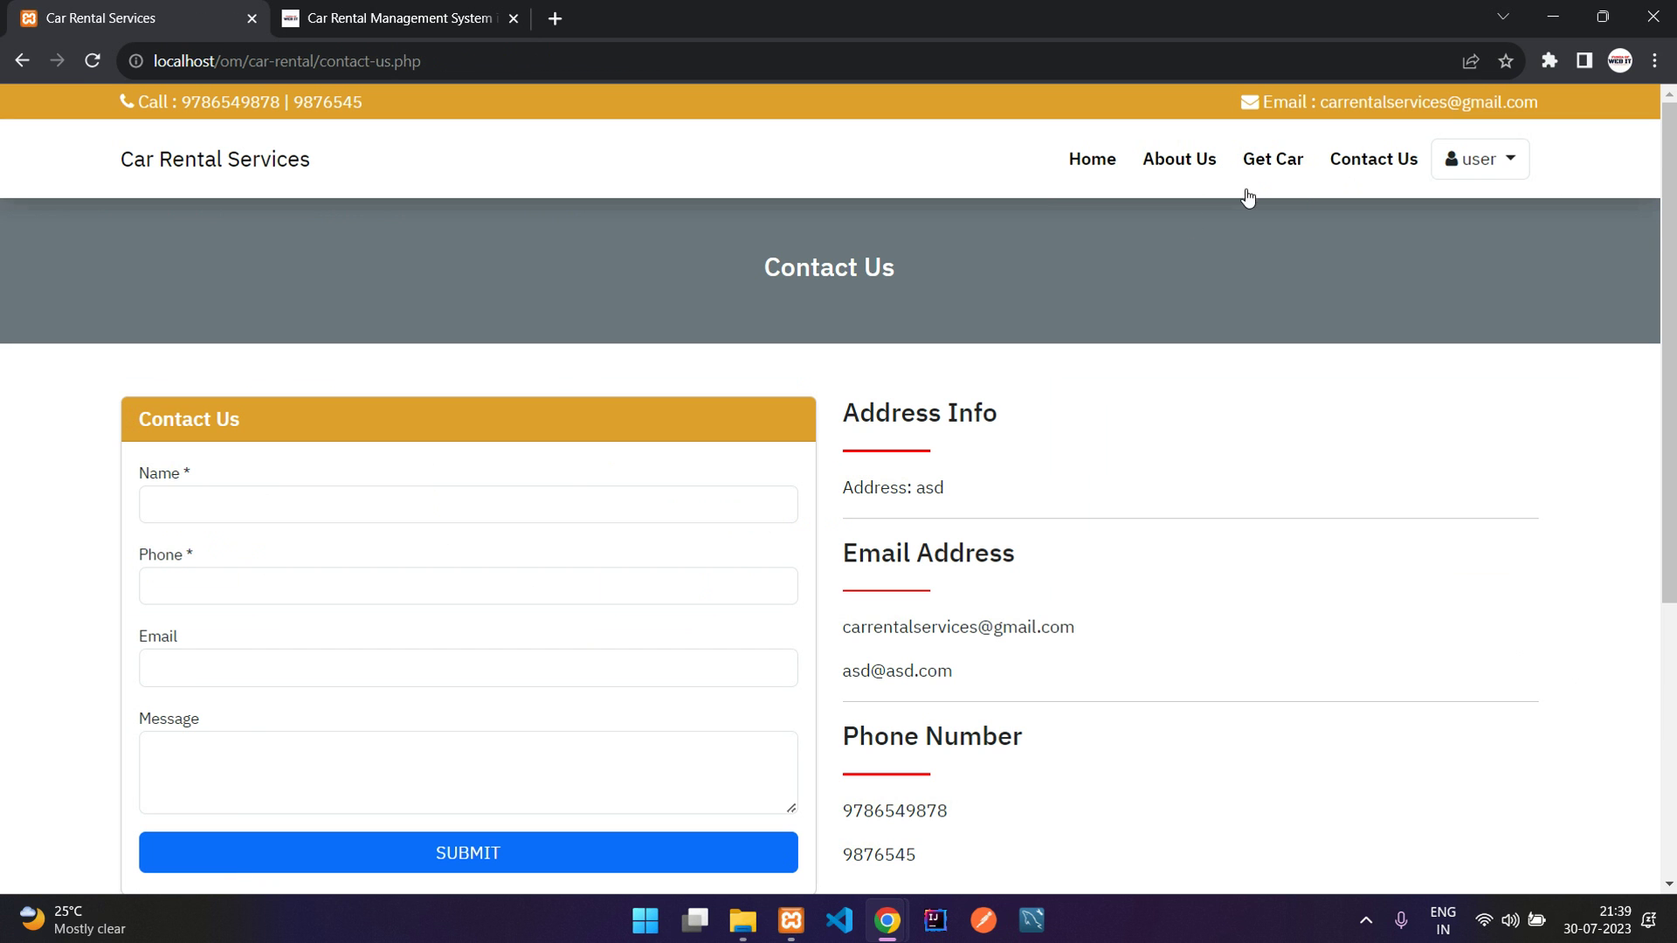
{"action": "left_click", "coordinate": [1437, 162]}
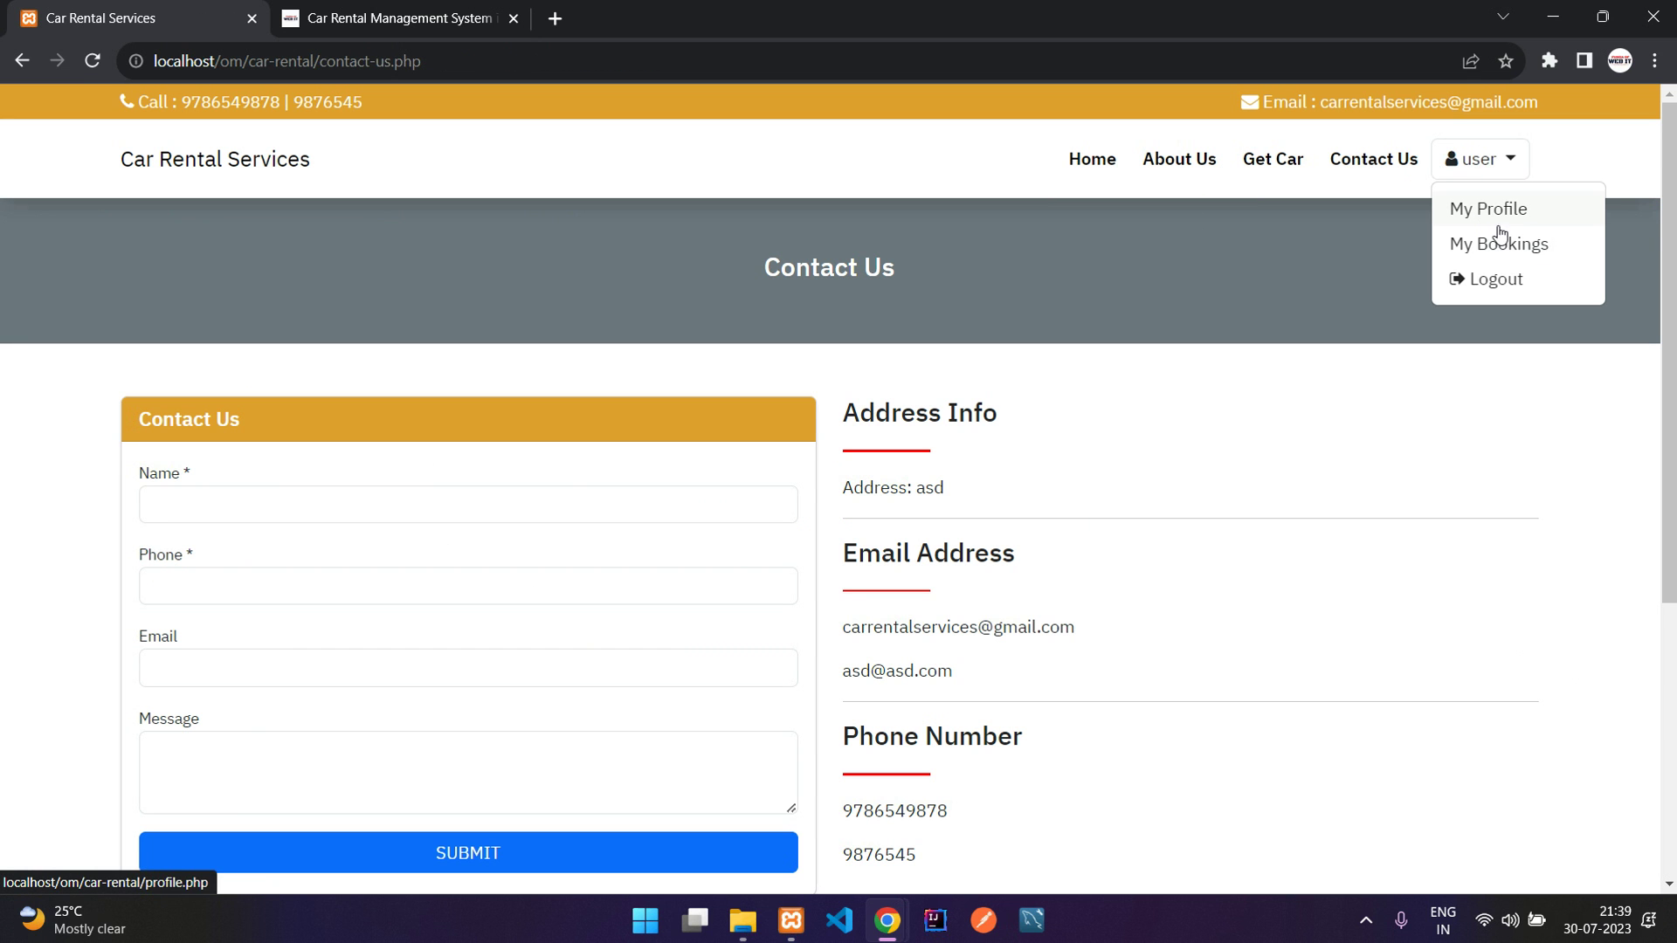
{"action": "left_click", "coordinate": [1508, 222]}
{"action": "left_click", "coordinate": [1480, 161]}
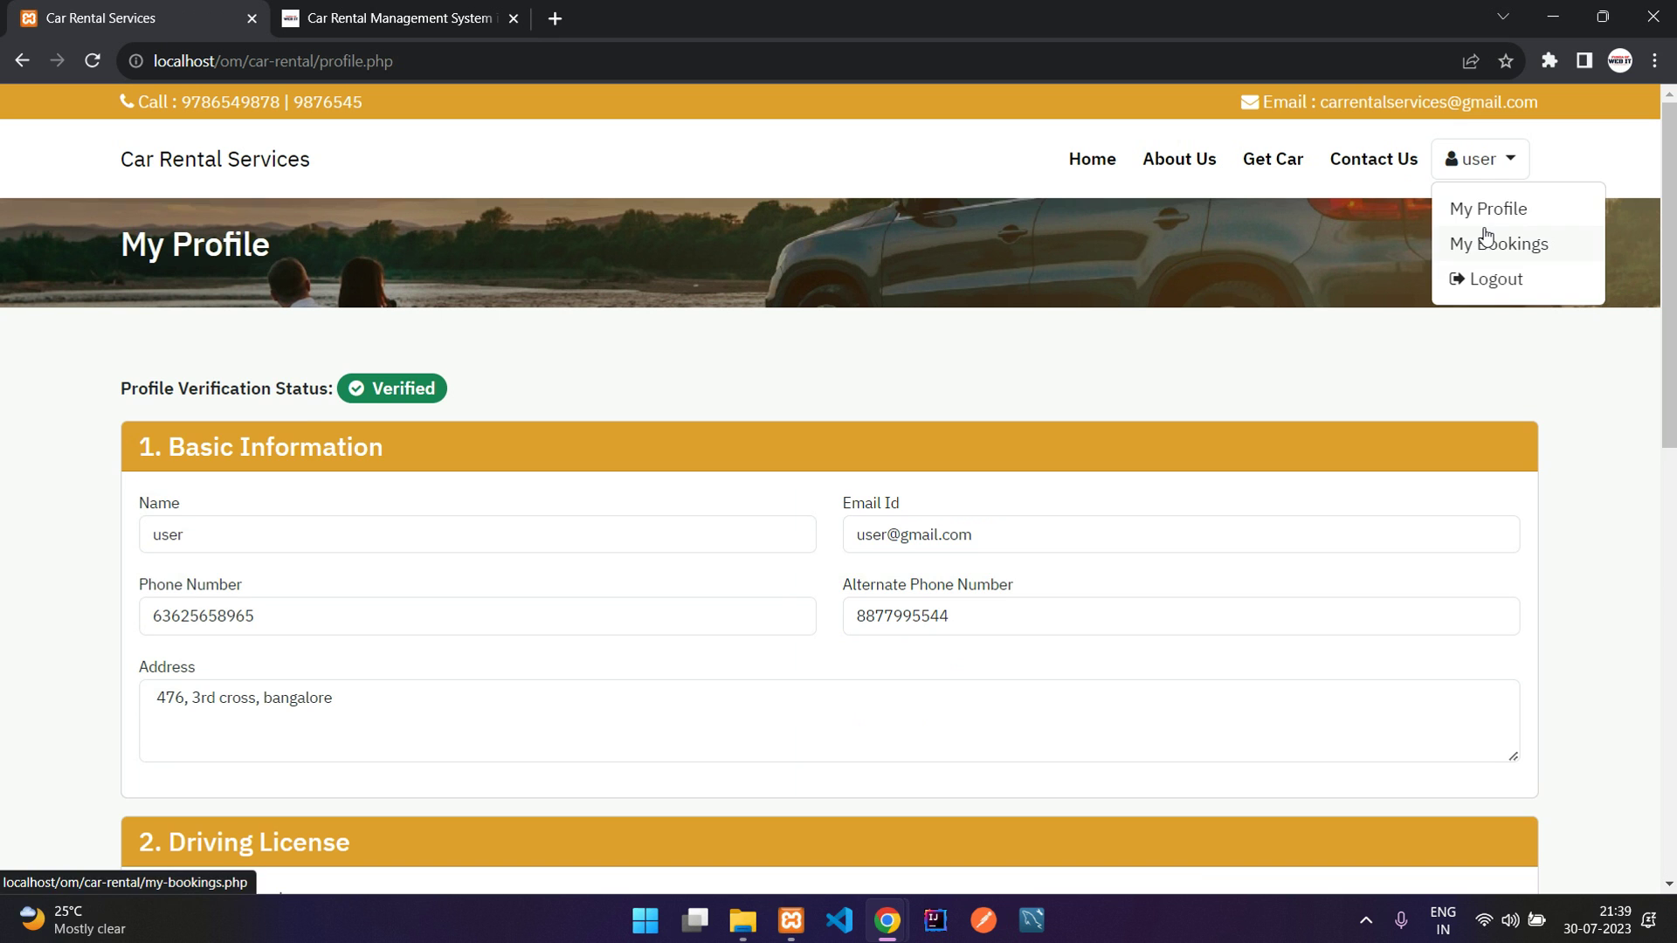
{"action": "left_click", "coordinate": [1485, 244]}
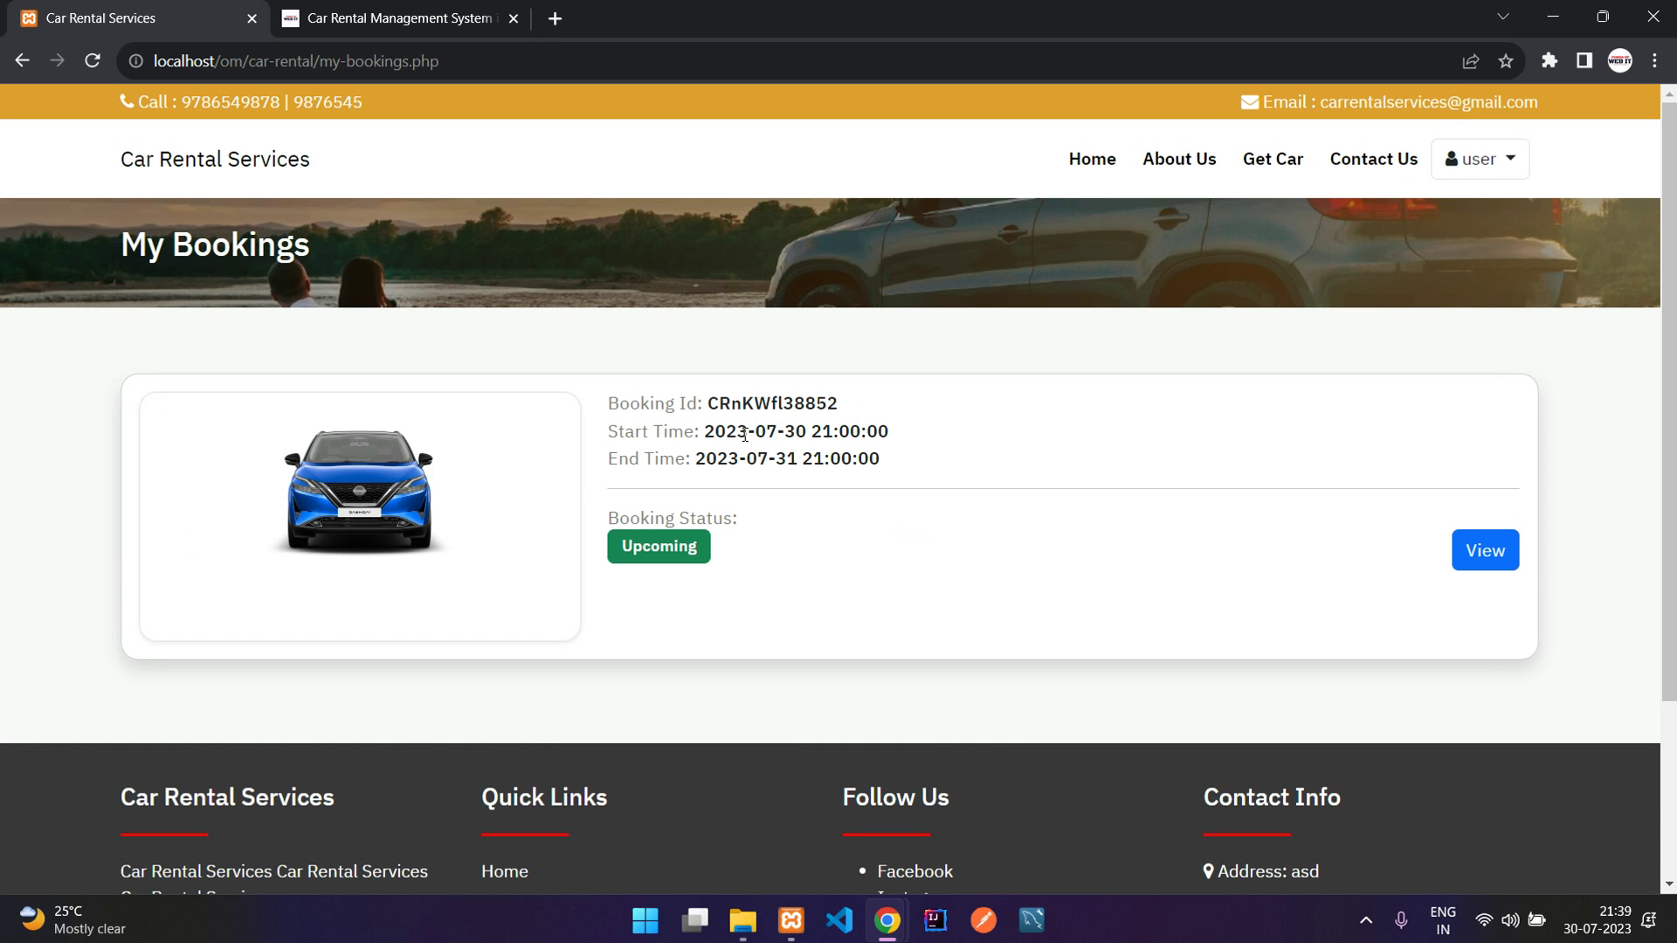
{"action": "left_click_drag", "start_coordinate": [783, 428], "coordinate": [775, 430]}
{"action": "left_click", "coordinate": [818, 426]}
Search for available cars with the start date set to 31 July at hour 18
{"action": "left_click", "coordinate": [1271, 174]}
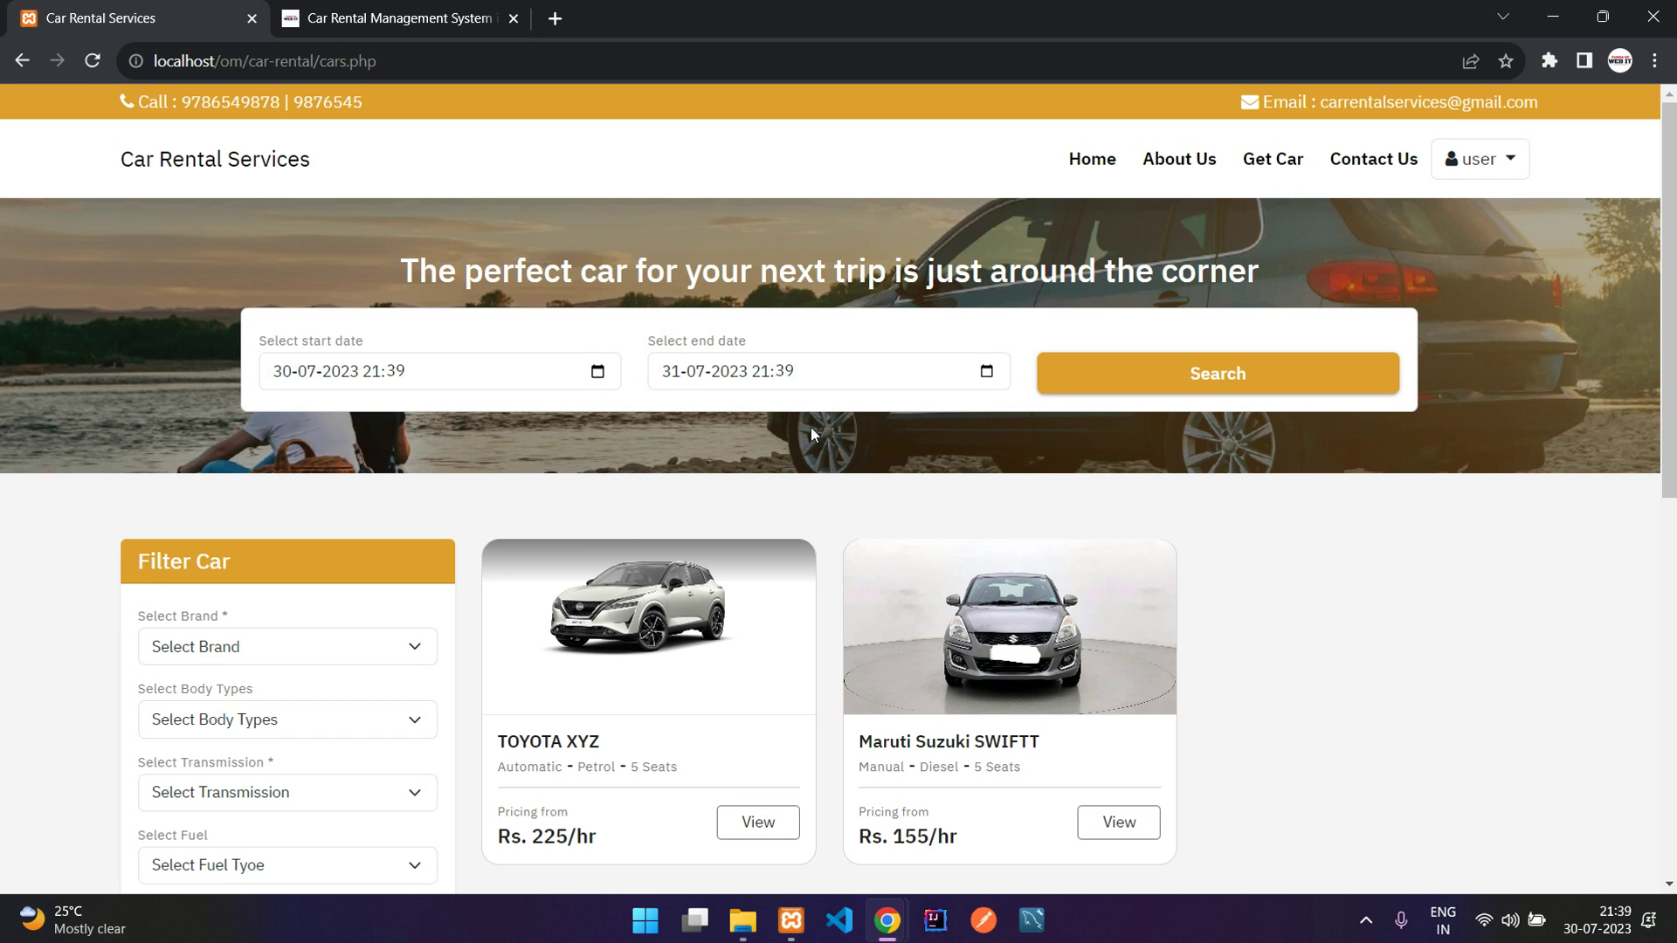
{"action": "left_click", "coordinate": [597, 373]}
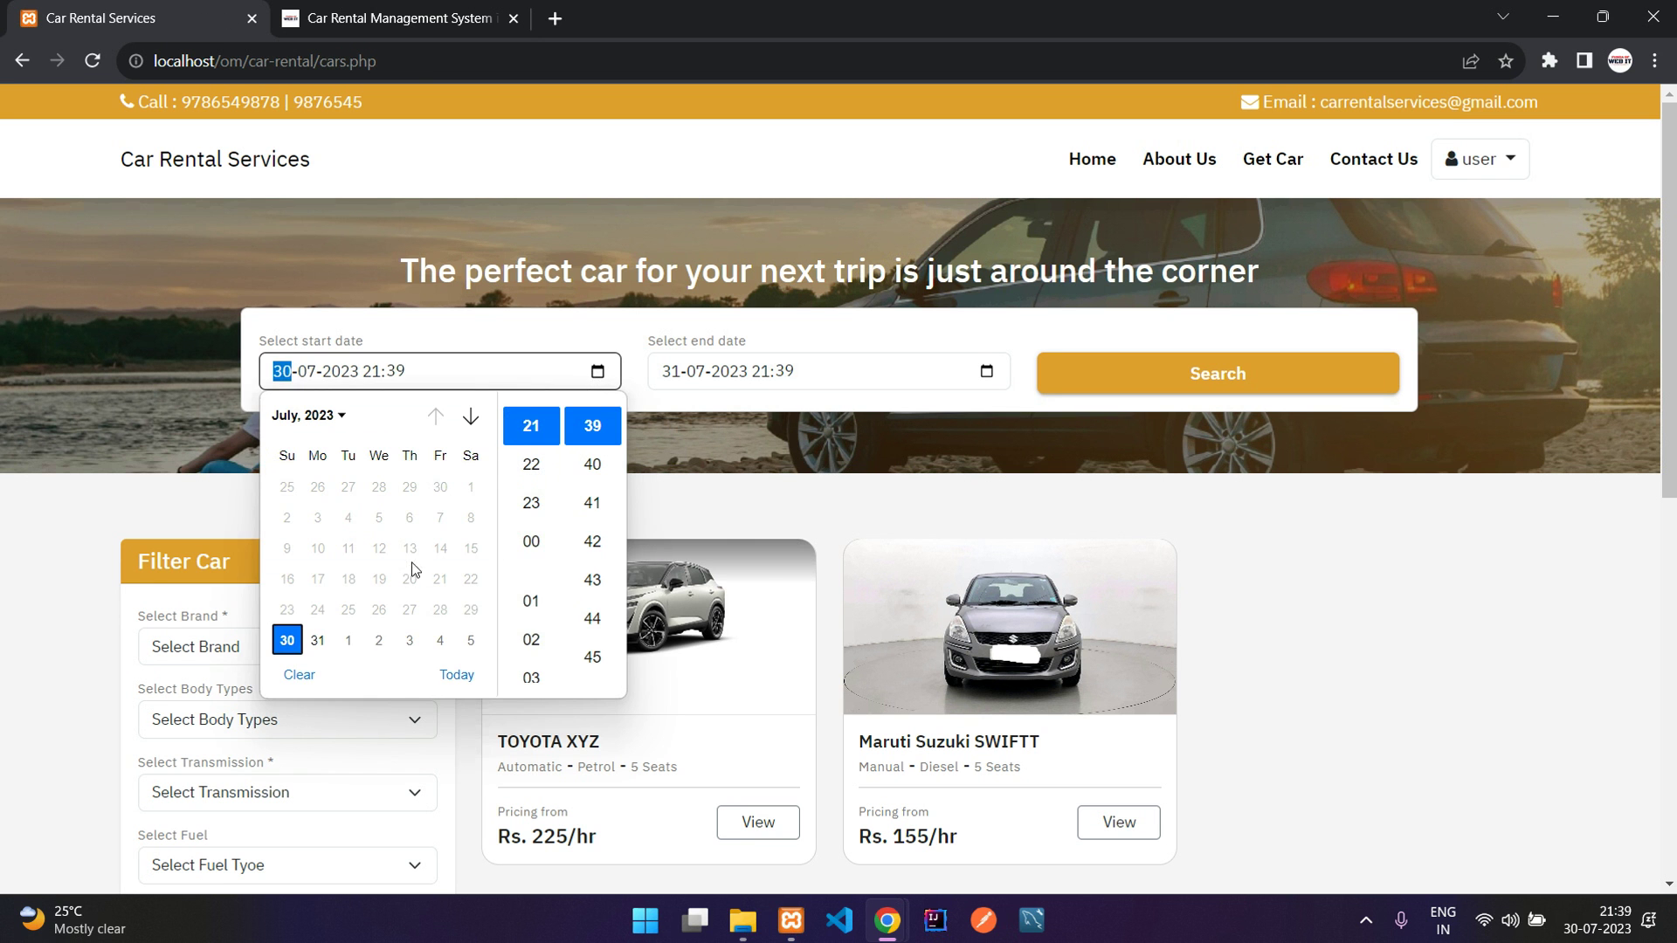
{"action": "left_click", "coordinate": [320, 641]}
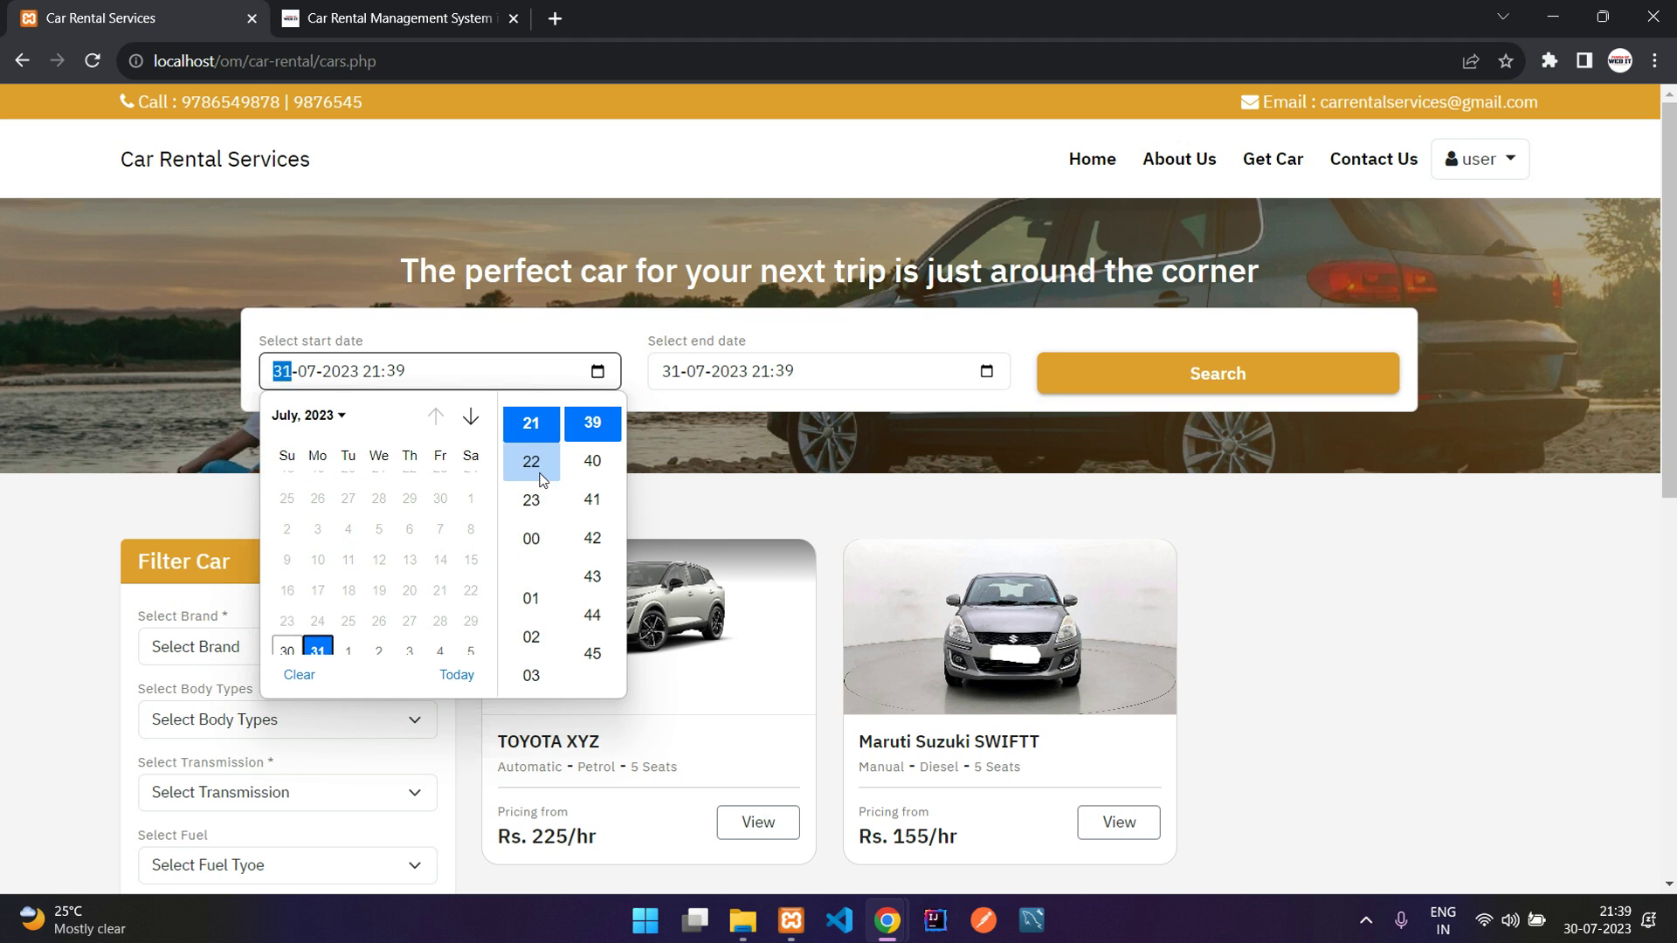
{"action": "scroll", "coordinate": [531, 461], "scroll_direction": "up", "scroll_amount": 3}
{"action": "left_click", "coordinate": [531, 539]}
{"action": "left_click", "coordinate": [830, 395]}
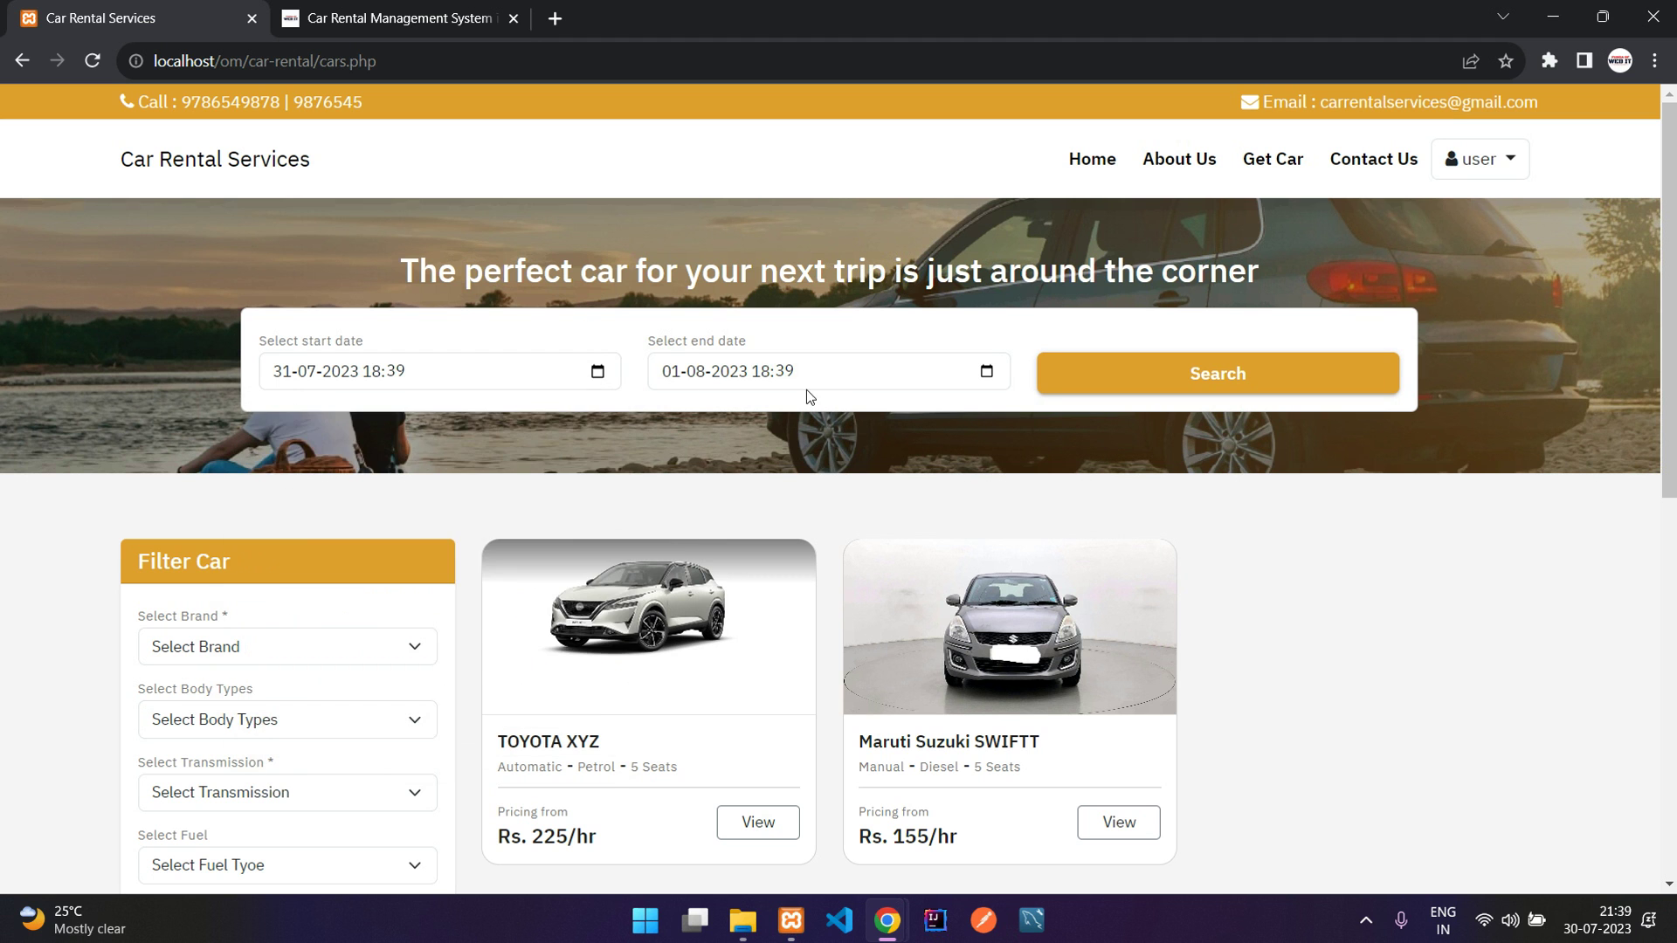
{"action": "left_click", "coordinate": [1280, 382]}
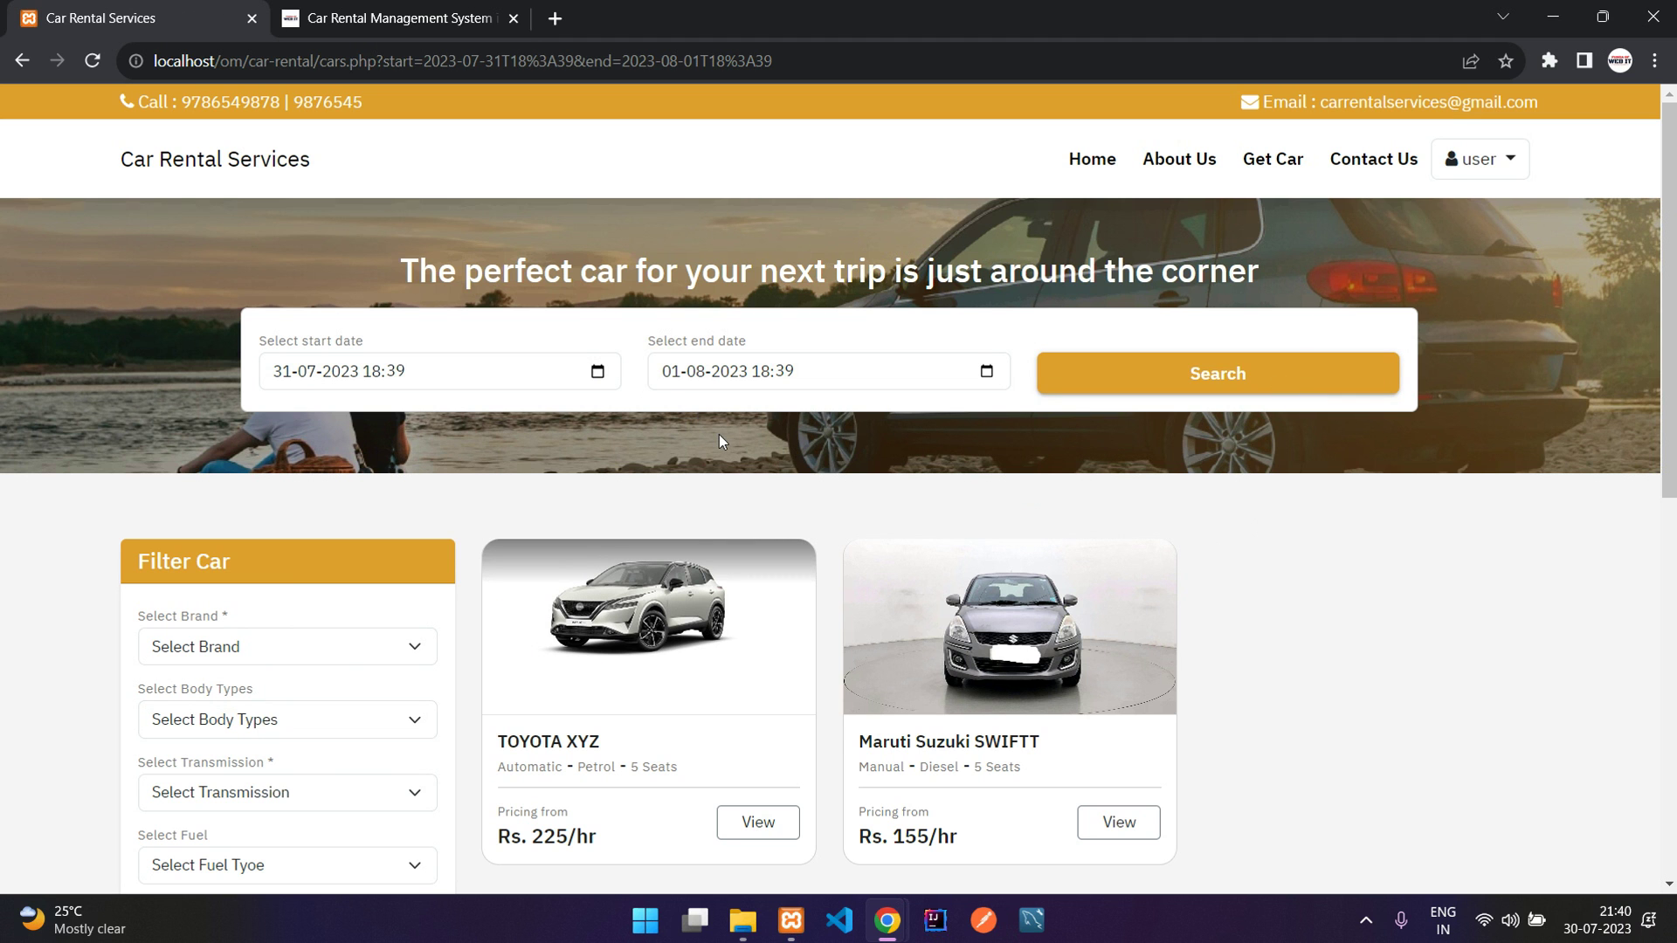
Change the start time to 22:39 and search again for 31-07-2023 to 01-08-2023
{"action": "left_click", "coordinate": [598, 371]}
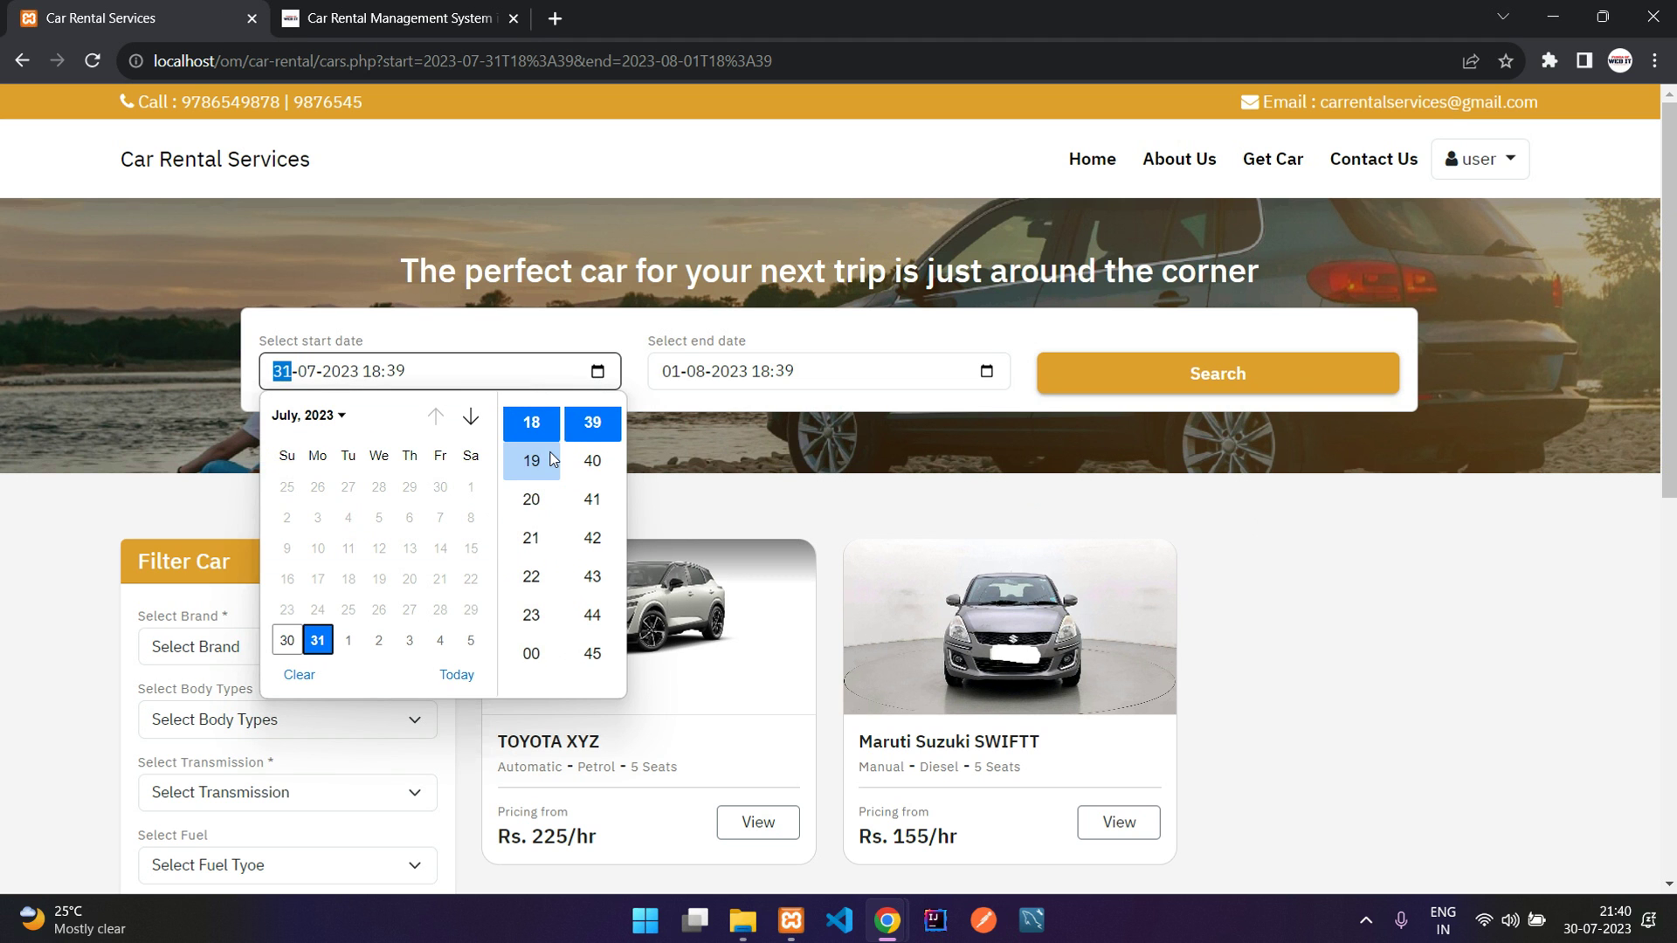
{"action": "left_click", "coordinate": [531, 576]}
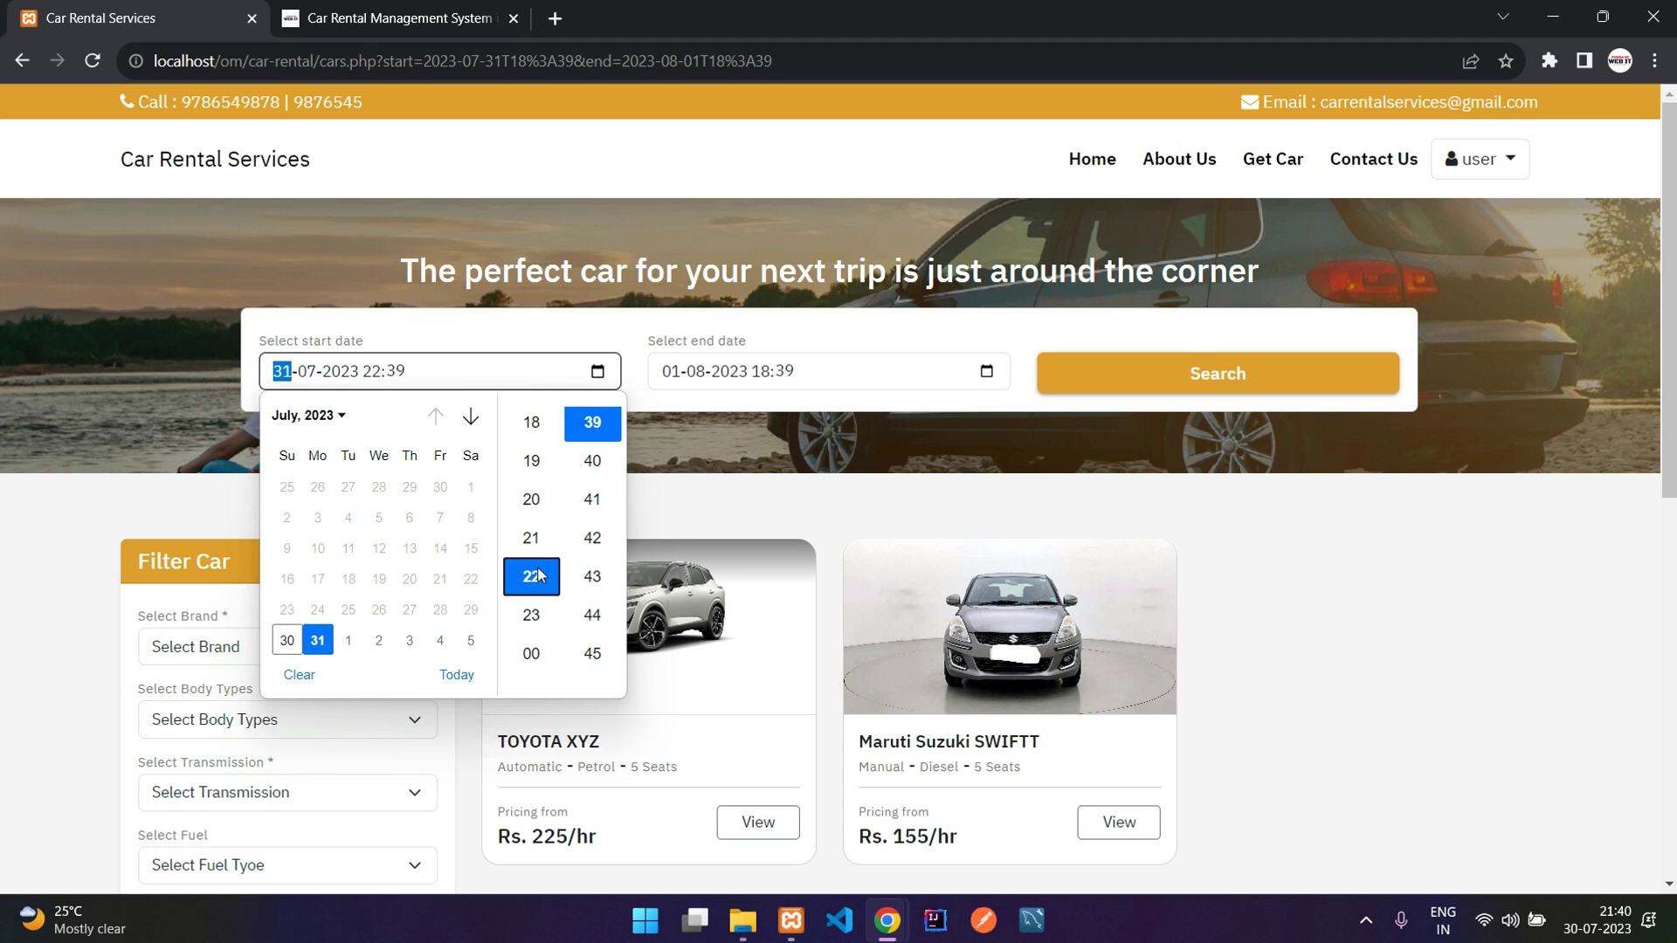
{"action": "left_click", "coordinate": [1098, 377]}
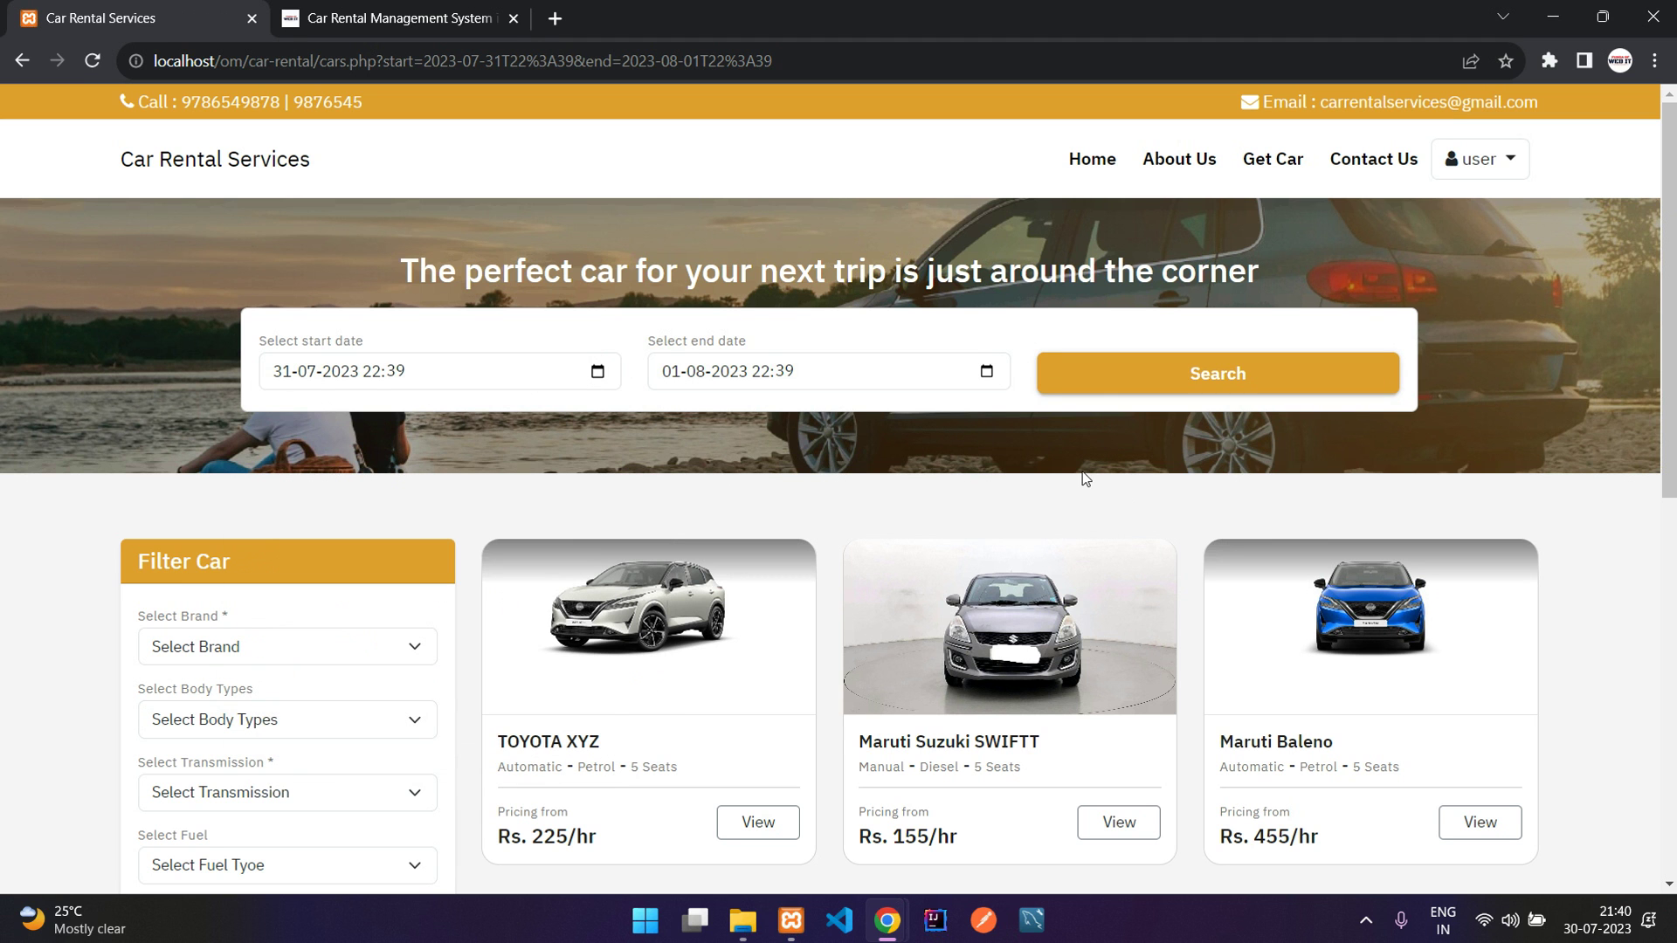
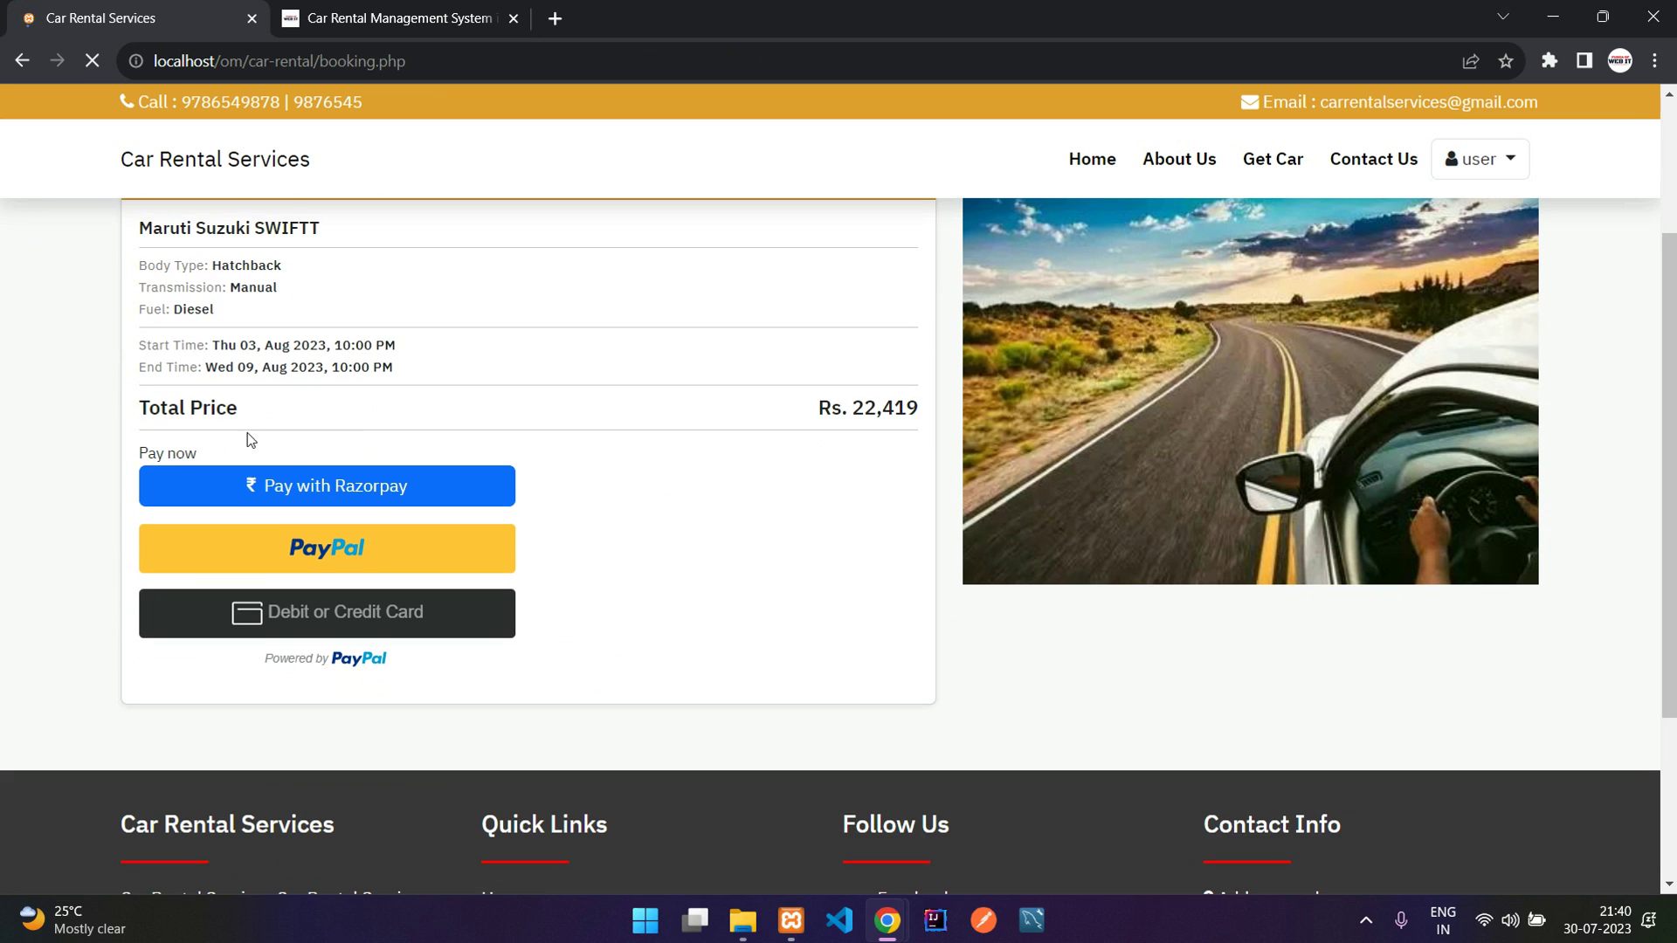
Highlight the Swift booking's start and end days, 3 and 9 August
{"action": "double_click", "coordinate": [249, 344]}
{"action": "double_click", "coordinate": [247, 367]}
Start the Rs. 22,419 Razorpay payment and enter the contact phone number
{"action": "left_click", "coordinate": [262, 367]}
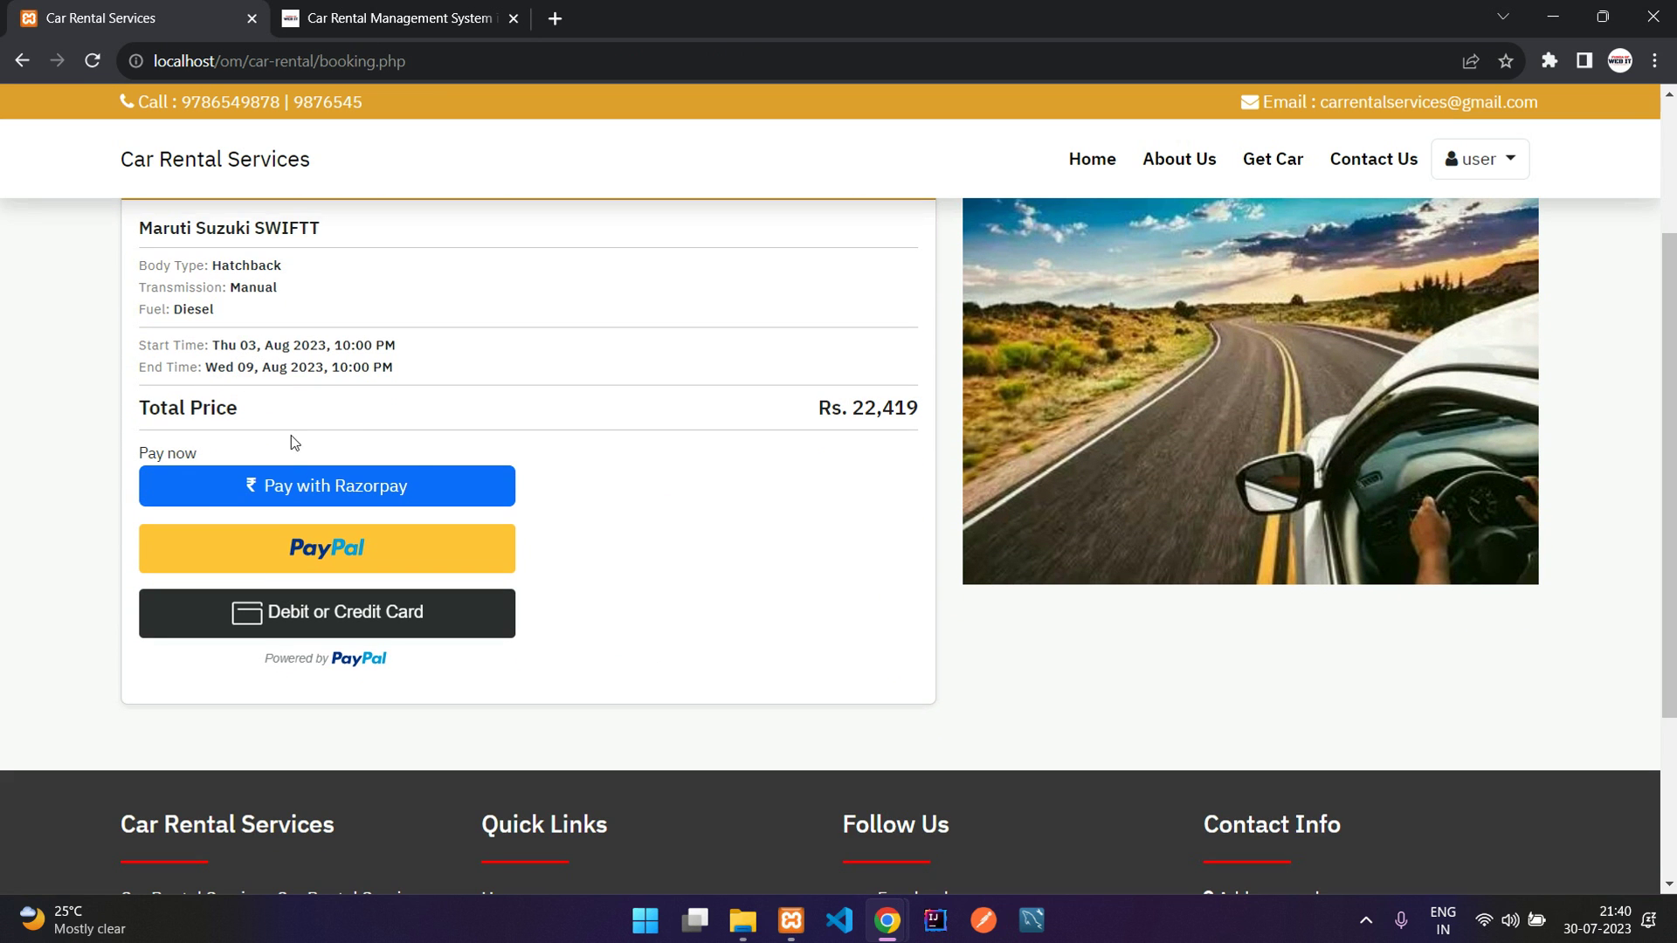
{"action": "left_click", "coordinate": [332, 487]}
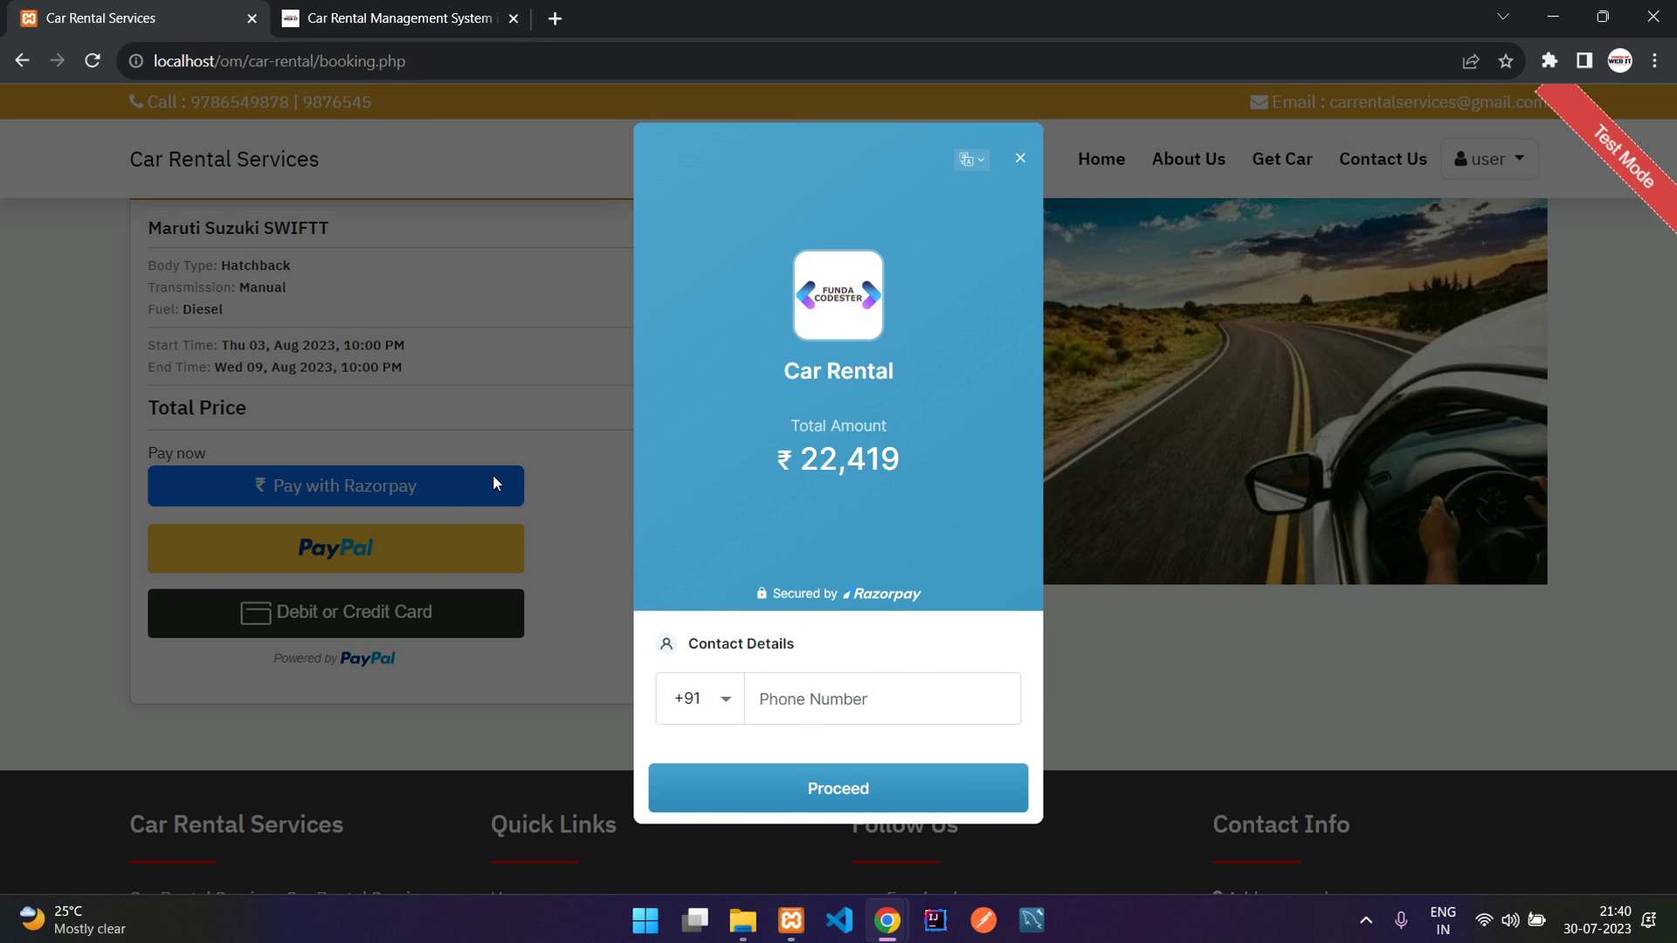
{"action": "left_click", "coordinate": [862, 699]}
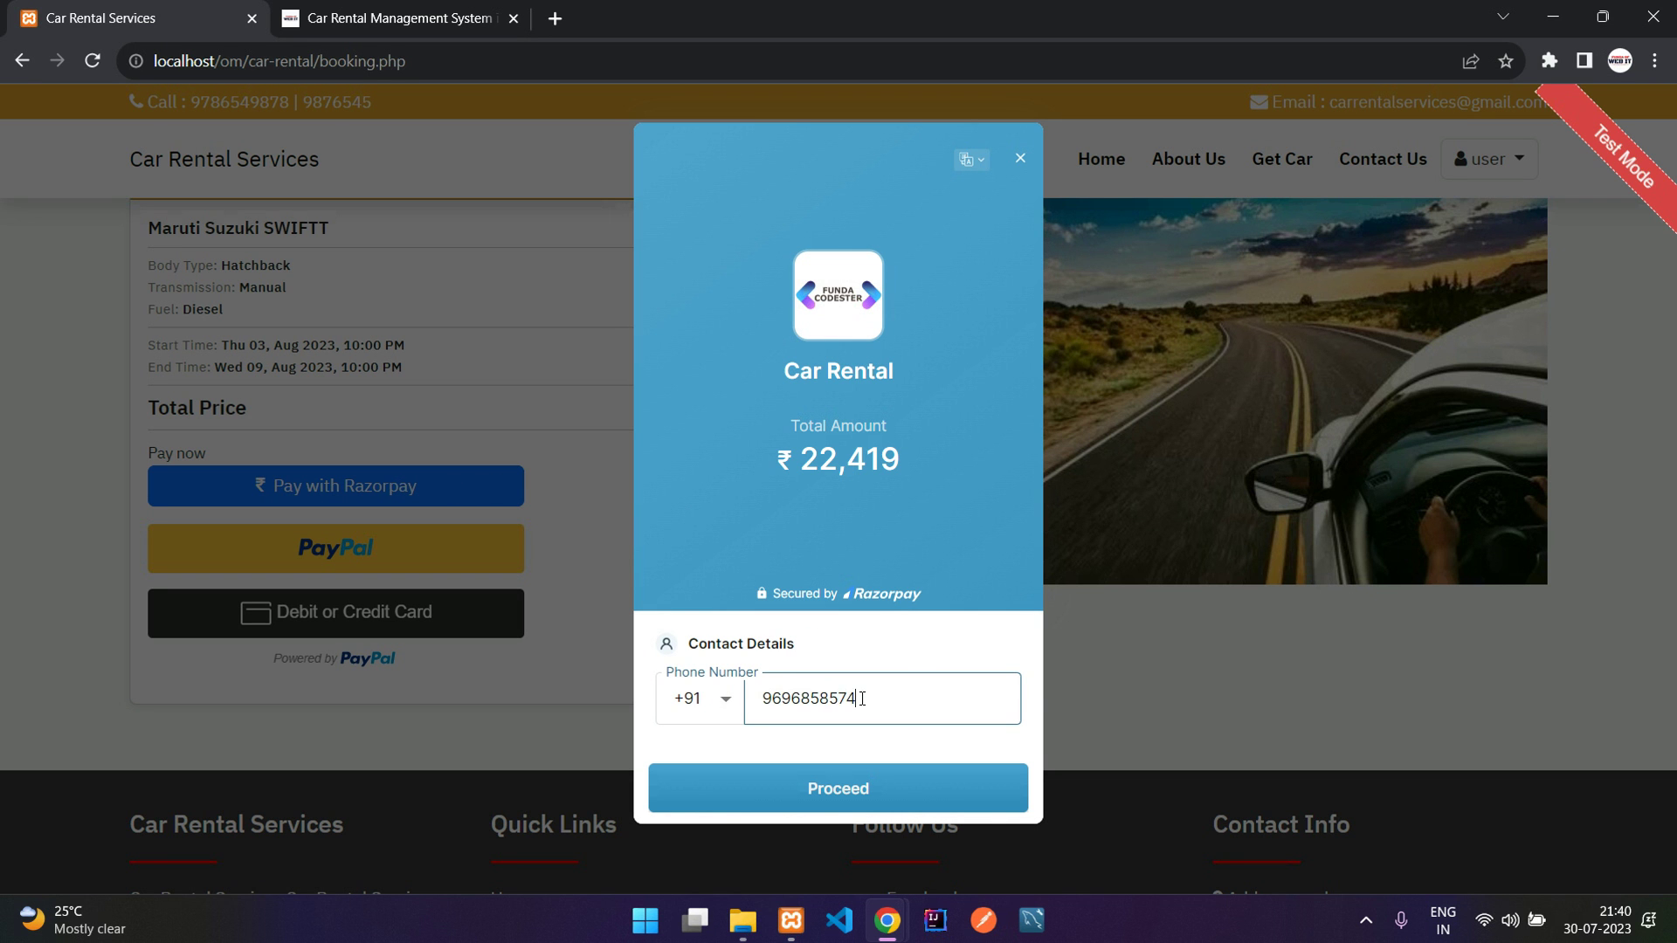
{"action": "left_click", "coordinate": [886, 786]}
Pay with PhonePe UPI by entering the UPI ID and submitting the payment
{"action": "scroll", "coordinate": [812, 629], "scroll_direction": "down", "scroll_amount": 1}
{"action": "left_click", "coordinate": [804, 279]}
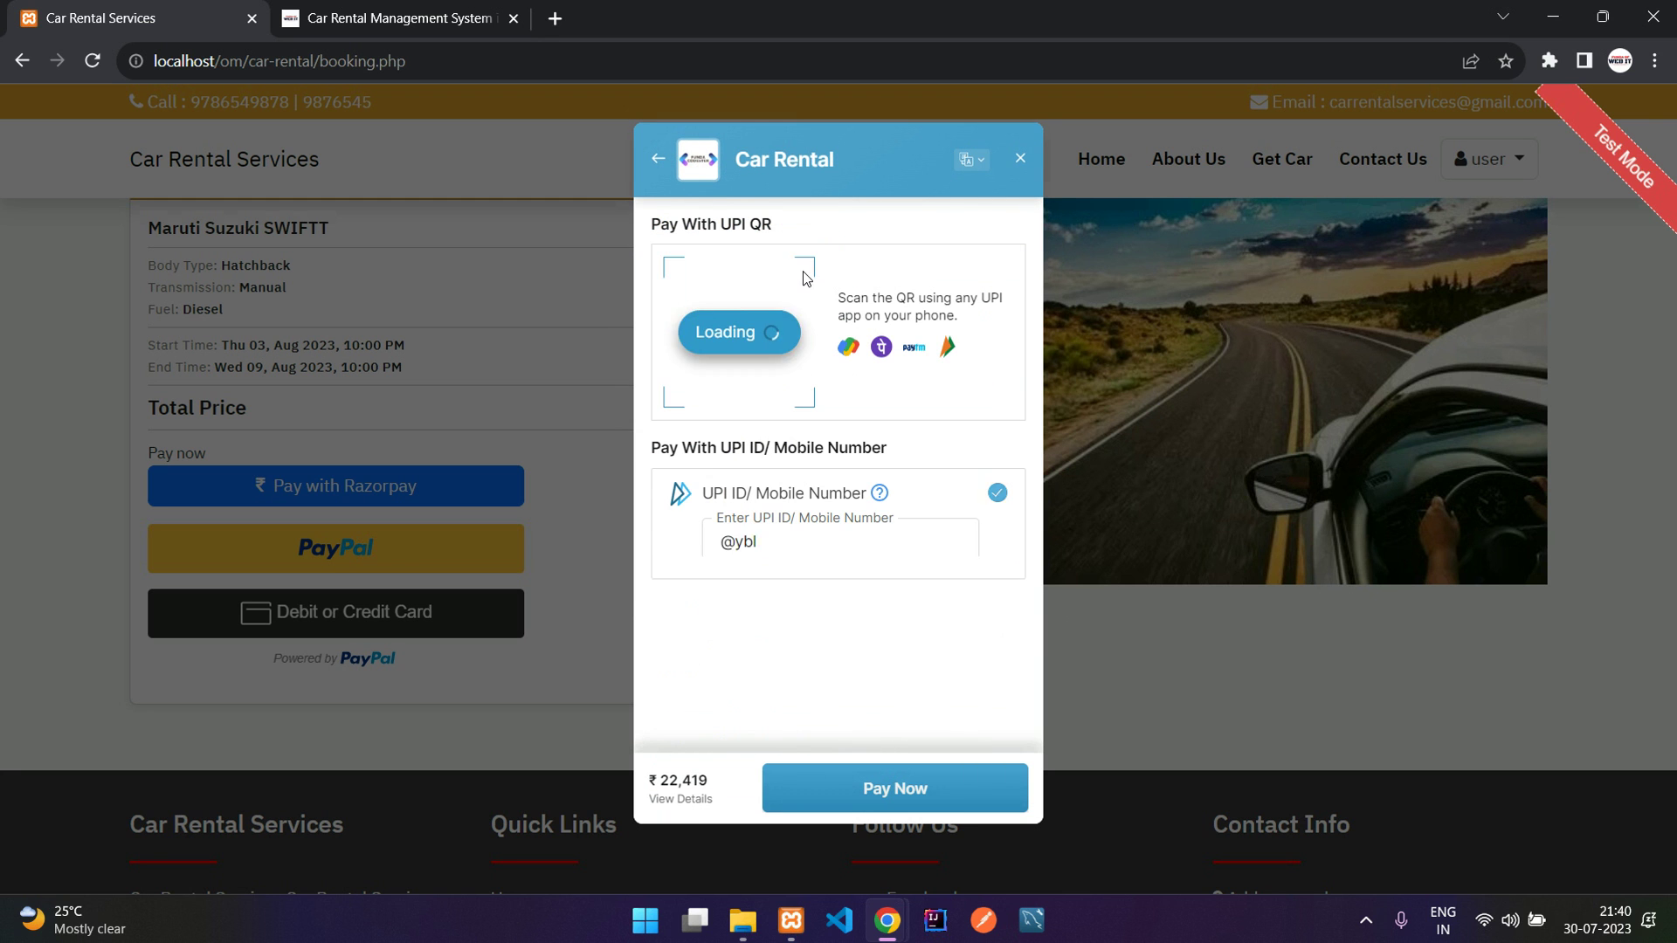
{"action": "left_click", "coordinate": [714, 535]}
{"action": "type", "text": "funda"}
{"action": "left_click", "coordinate": [917, 791]}
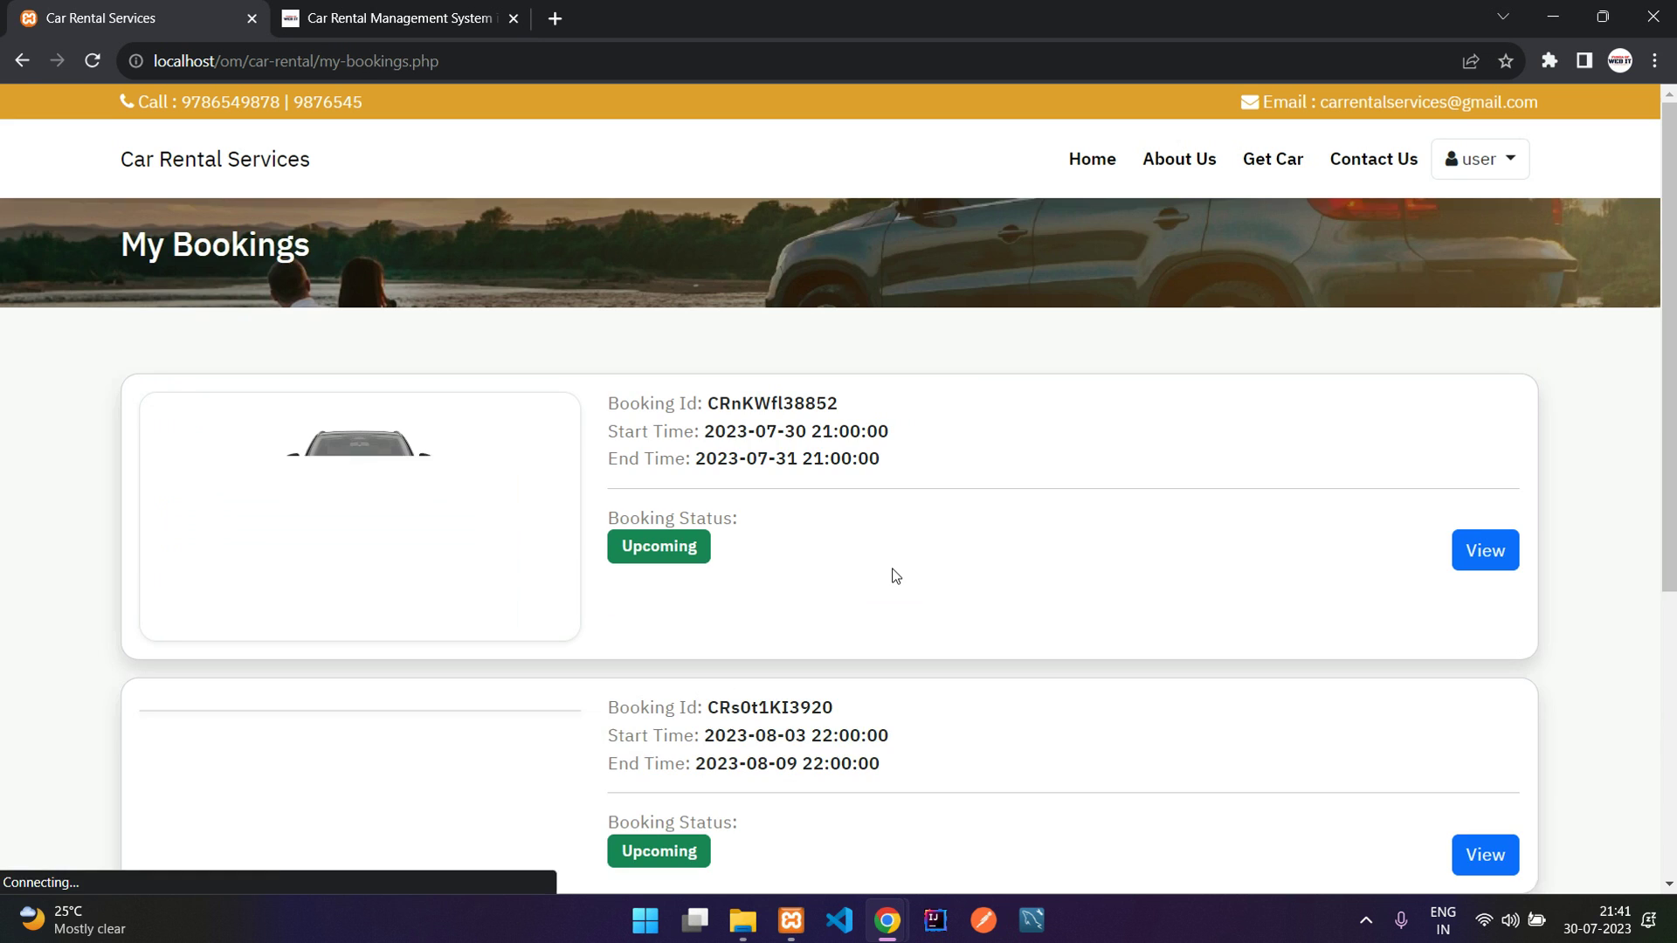
Point out the Swift booking's details and 3 August start date in My Bookings
{"action": "scroll", "coordinate": [675, 491], "scroll_direction": "down", "scroll_amount": 3}
{"action": "left_click_drag", "start_coordinate": [686, 489], "coordinate": [790, 489]}
{"action": "left_click", "coordinate": [791, 489]}
{"action": "left_click_drag", "start_coordinate": [636, 517], "coordinate": [817, 544]}
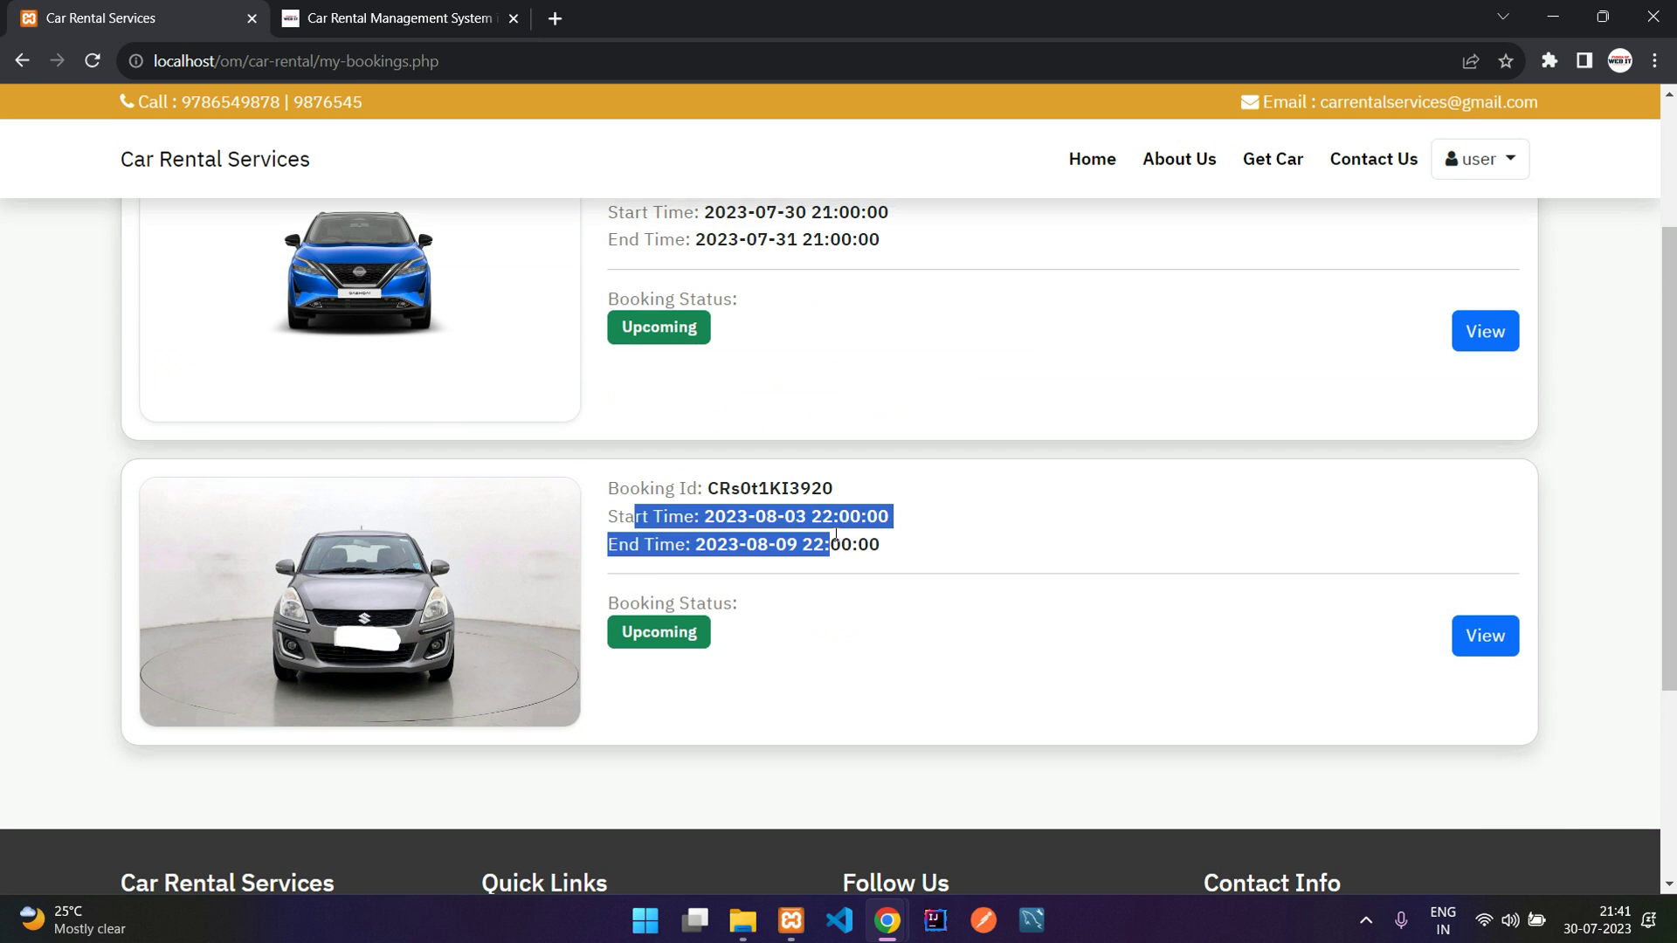
{"action": "left_click", "coordinate": [793, 544]}
{"action": "scroll", "coordinate": [793, 650], "scroll_direction": "up", "scroll_amount": 2}
{"action": "double_click", "coordinate": [799, 625]}
{"action": "left_click", "coordinate": [791, 660]}
{"action": "scroll", "coordinate": [924, 646], "scroll_direction": "up", "scroll_amount": 2}
Search for cars available from 30 July to 4 August
{"action": "left_click", "coordinate": [1273, 161]}
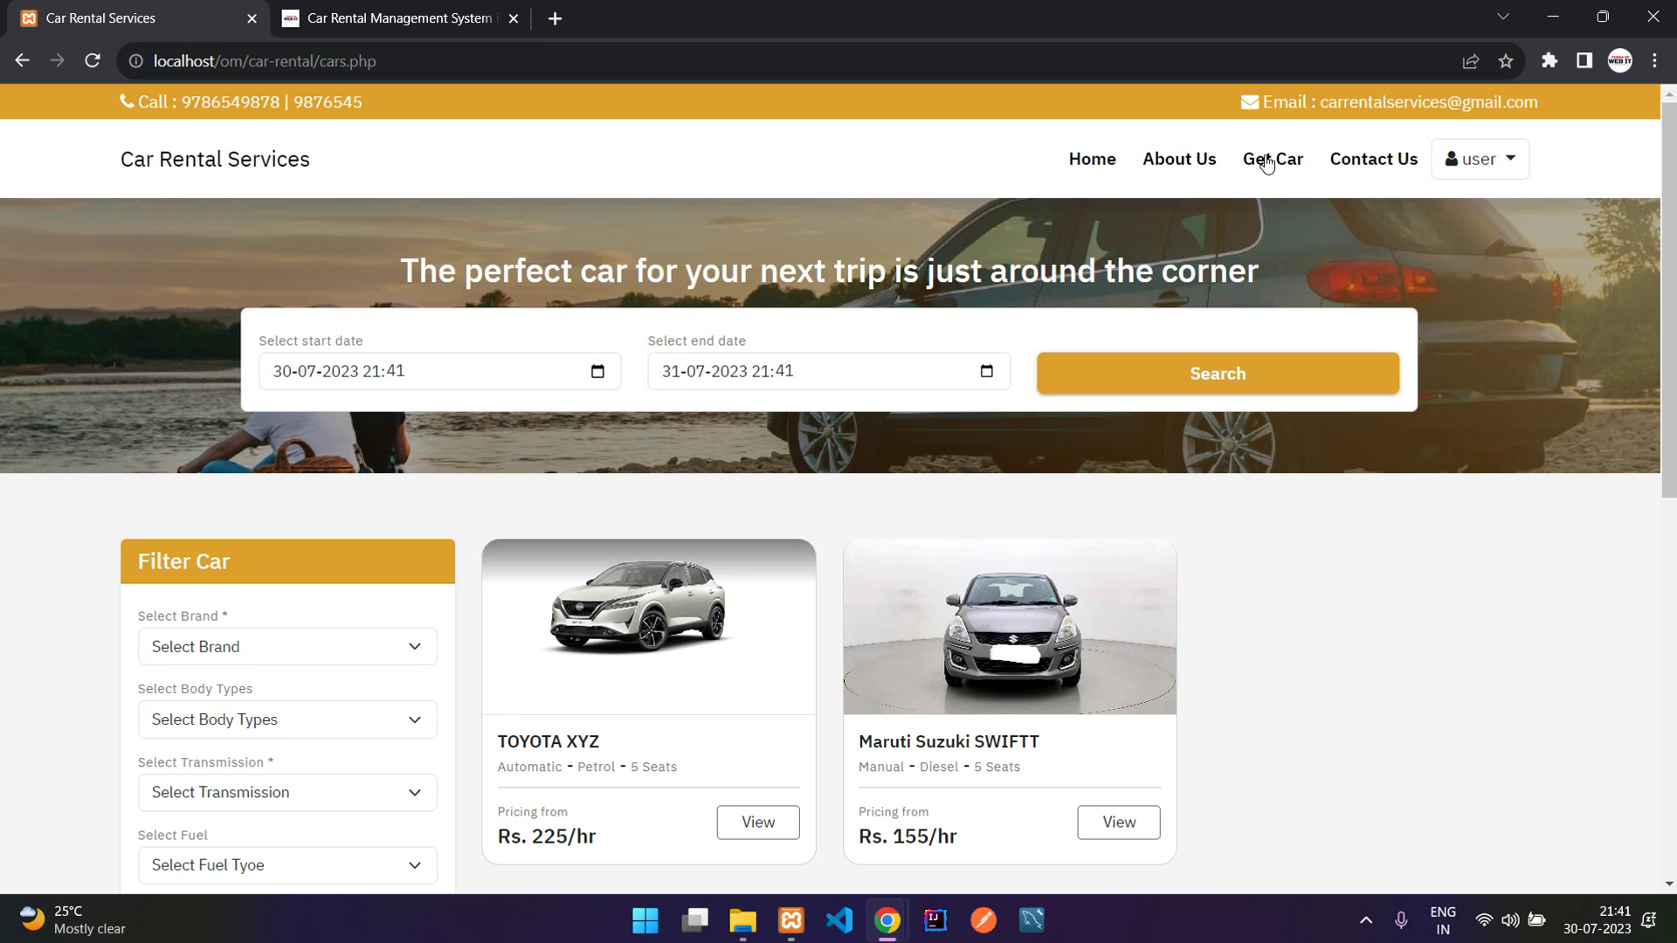
{"action": "left_click", "coordinate": [599, 370]}
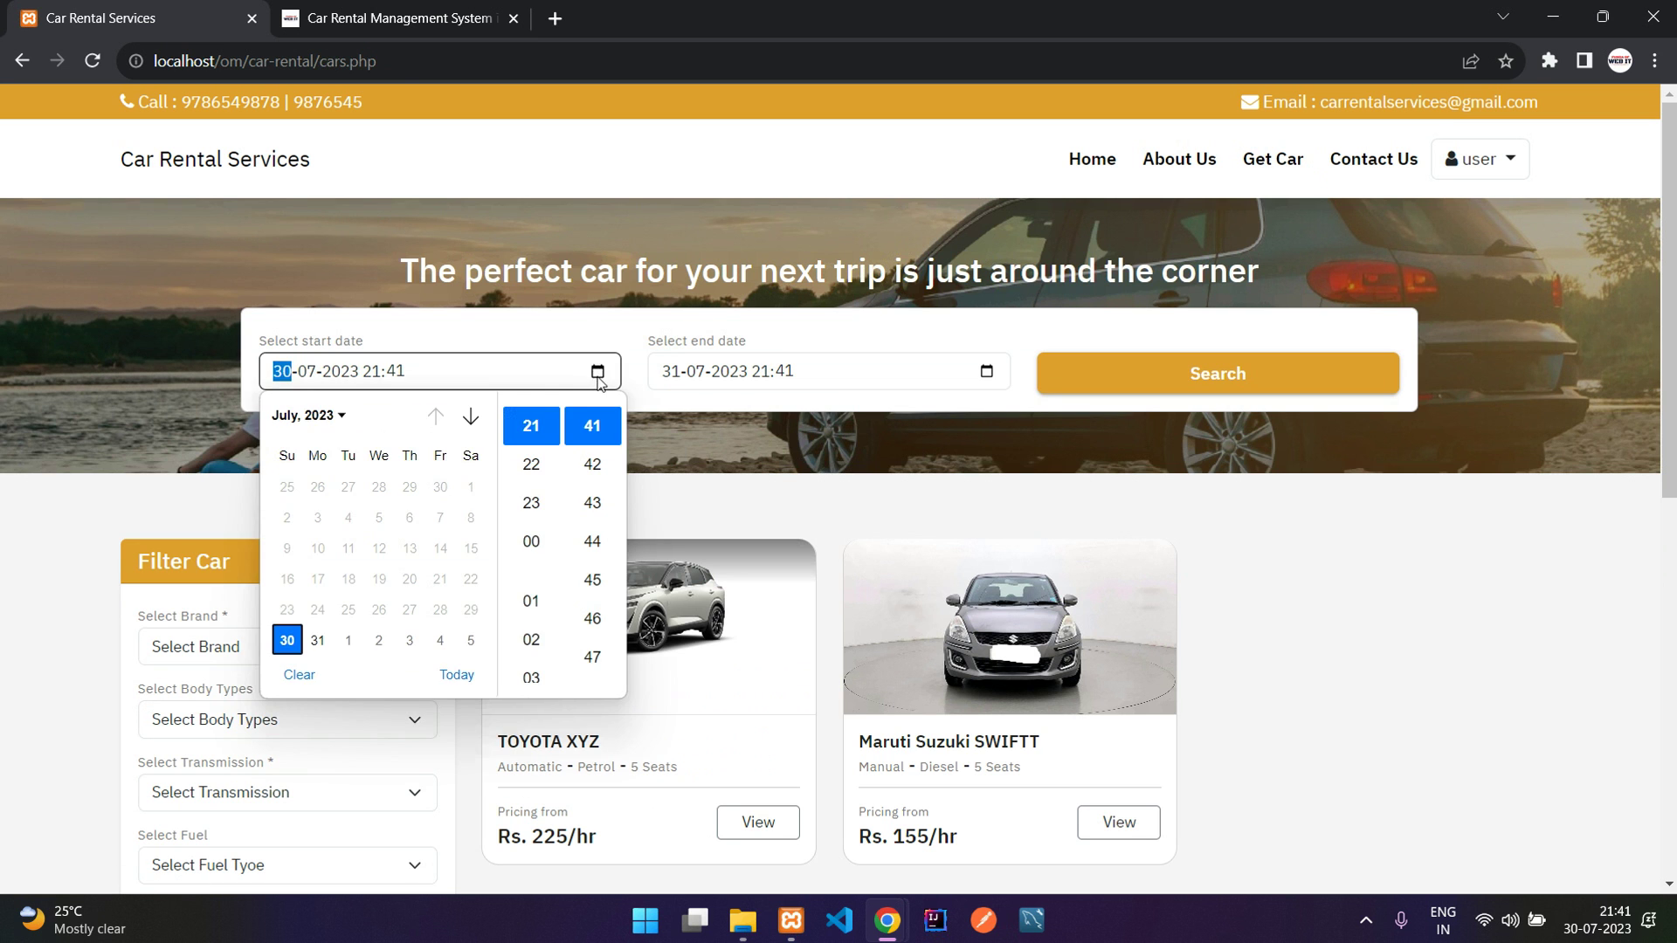
{"action": "left_click", "coordinate": [467, 337]}
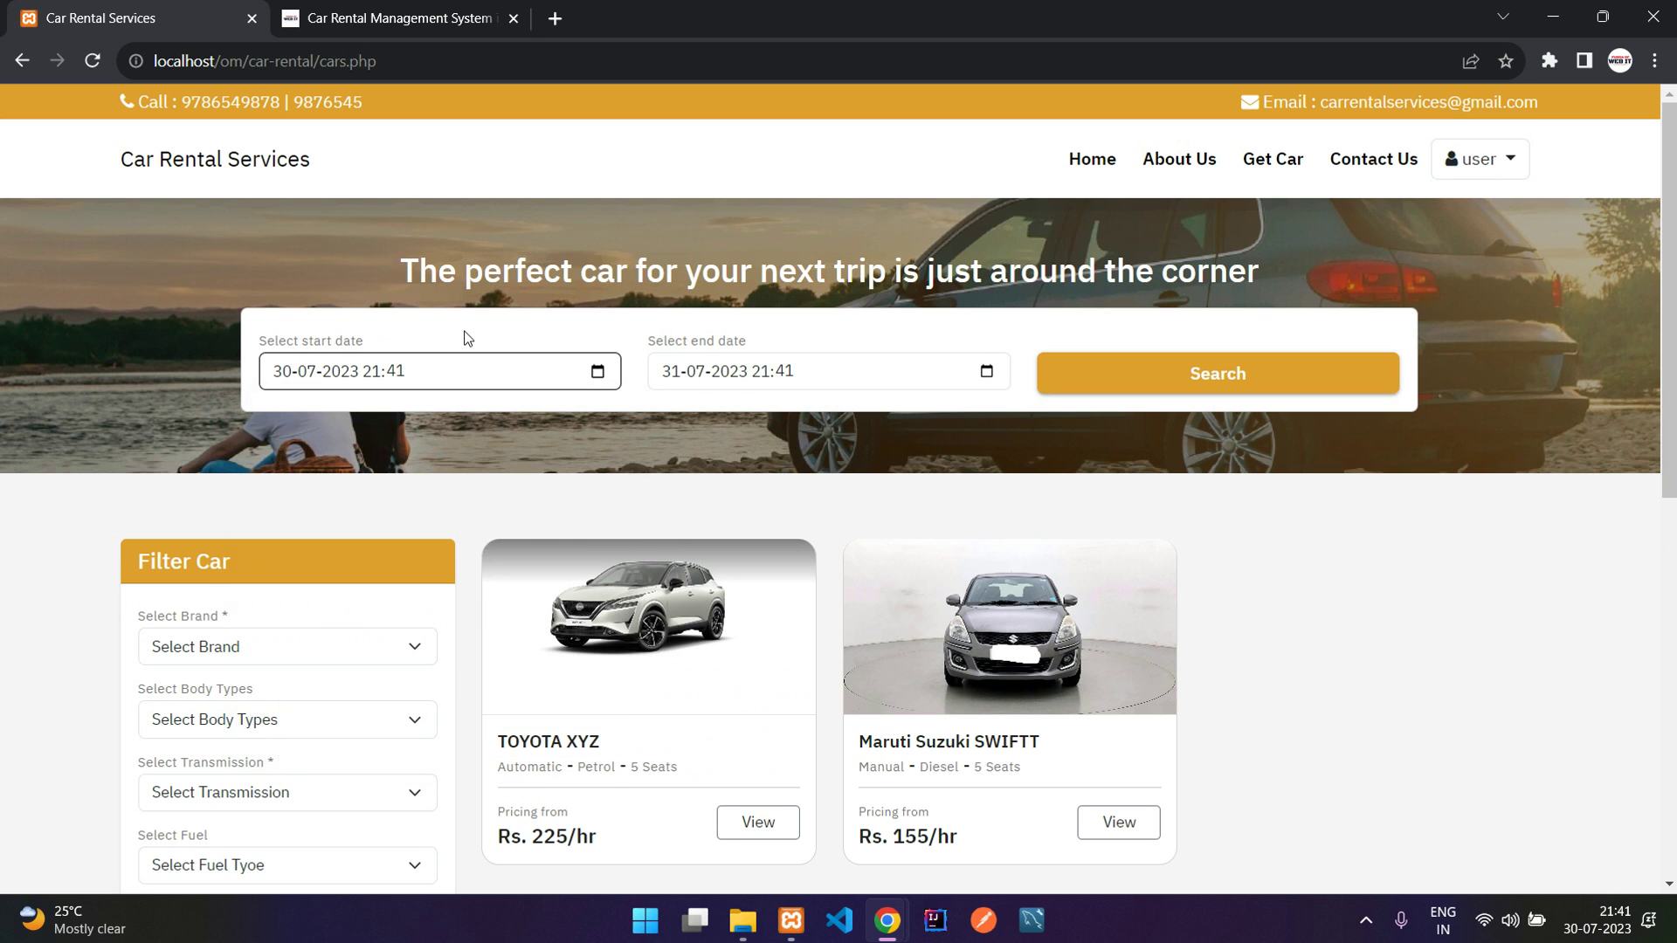
{"action": "left_click", "coordinate": [987, 371]}
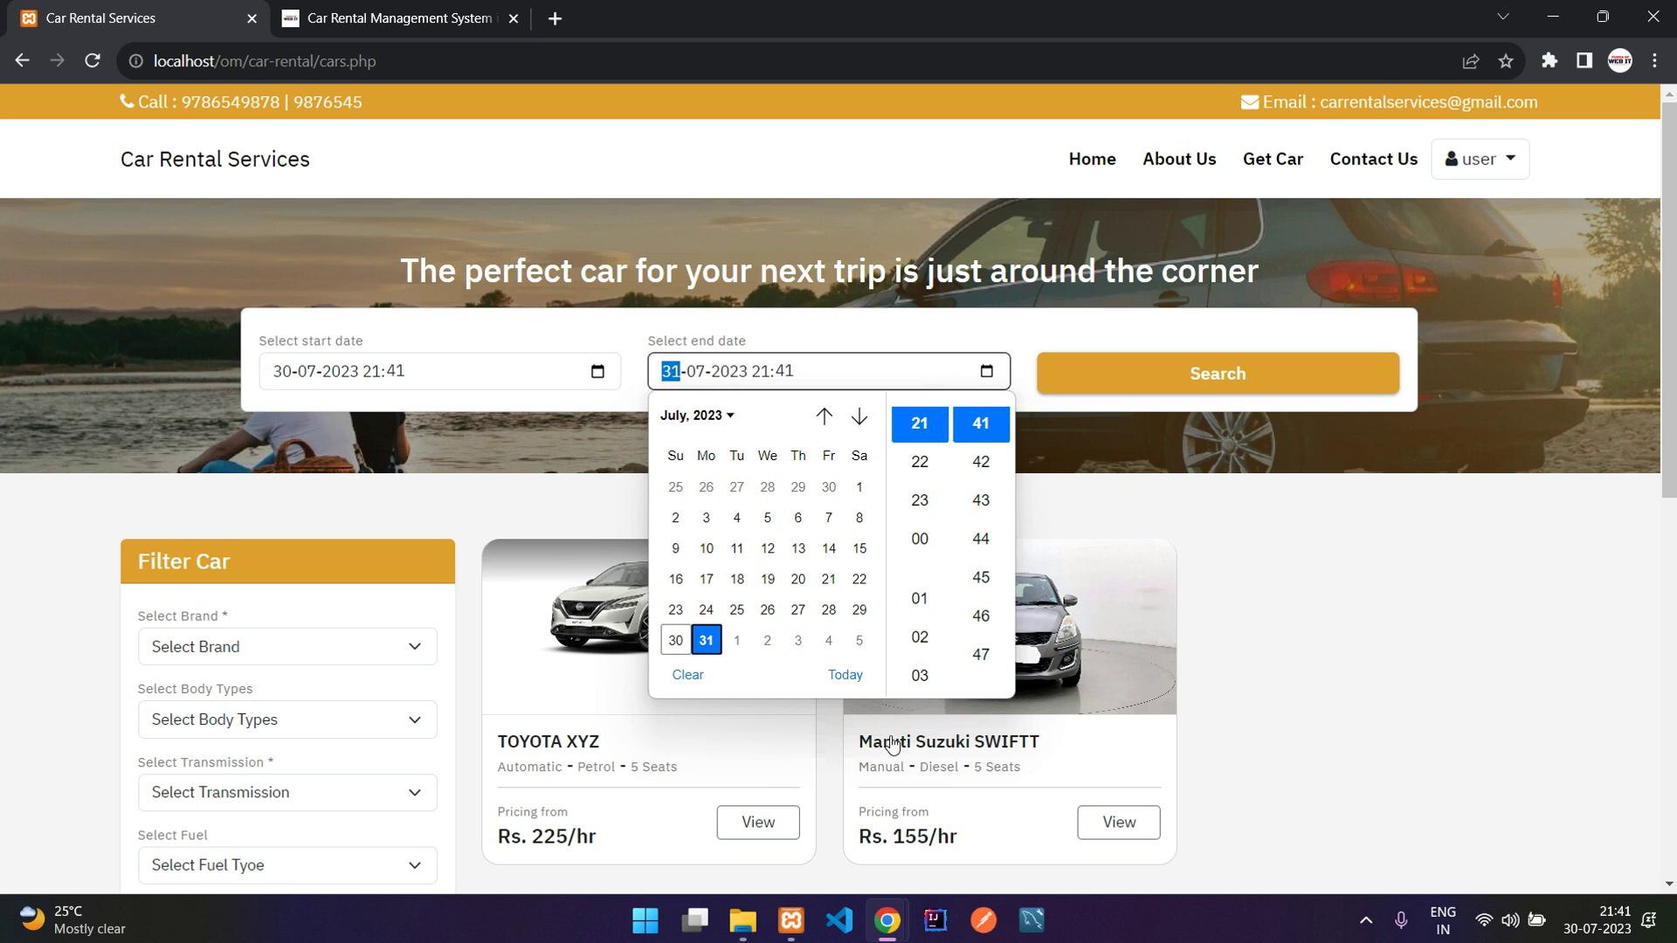
{"action": "left_click", "coordinate": [830, 646]}
{"action": "left_click", "coordinate": [618, 392]}
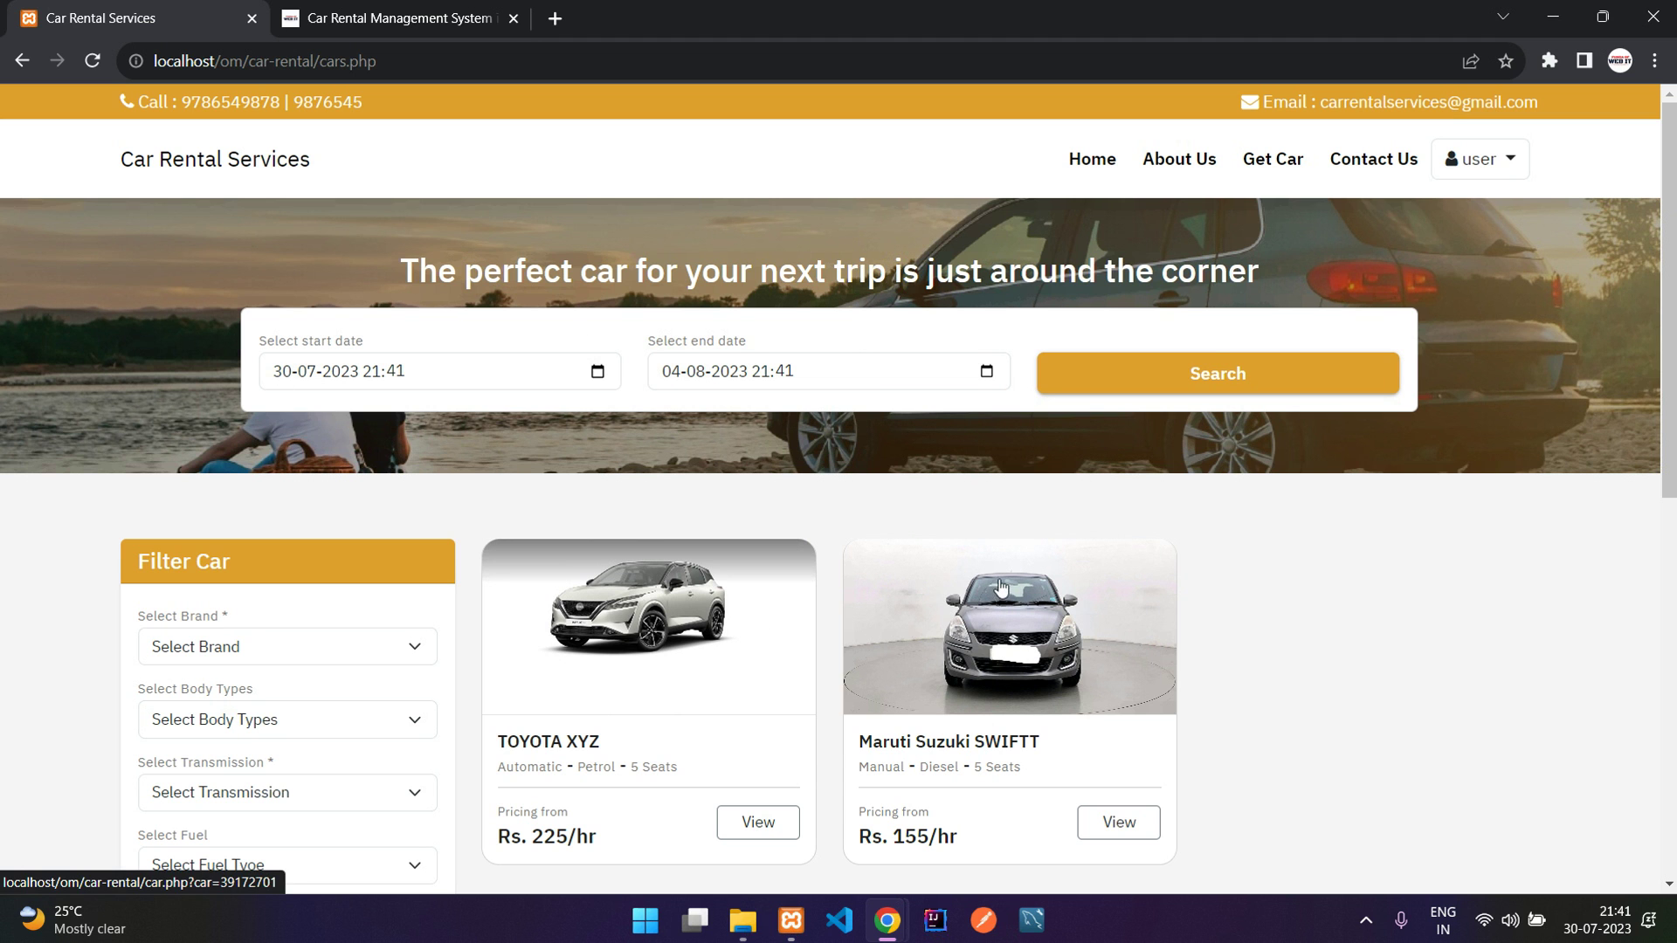
{"action": "left_click", "coordinate": [1214, 368]}
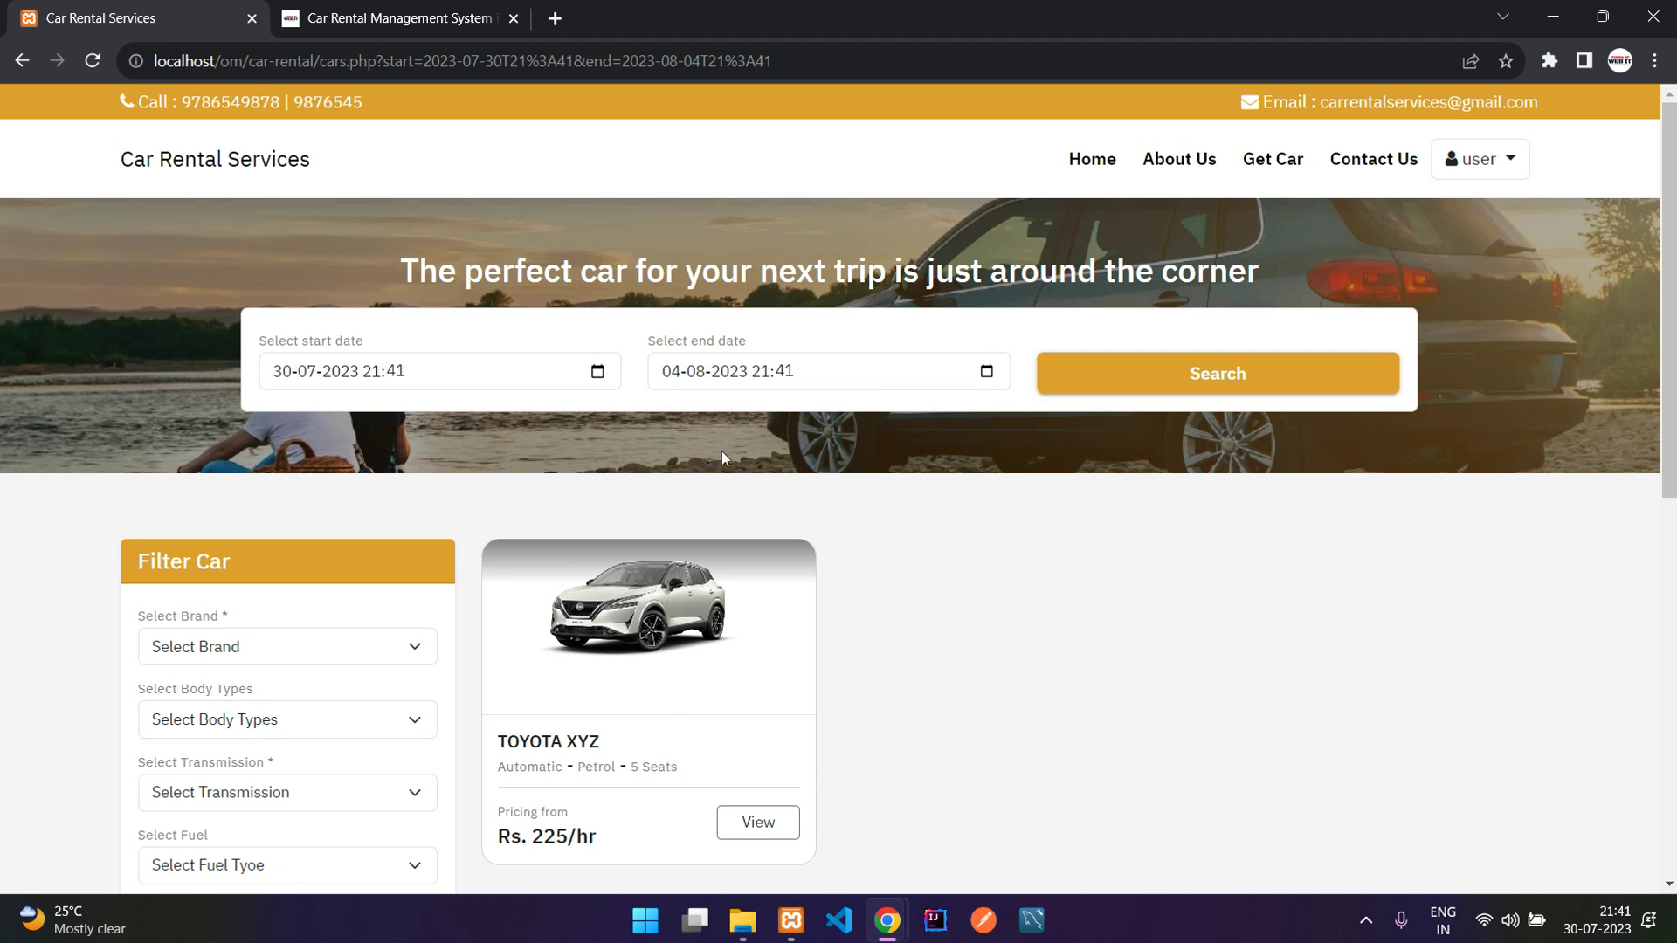
Search again for cars available from 8 to 16 August
{"action": "left_click", "coordinate": [598, 371]}
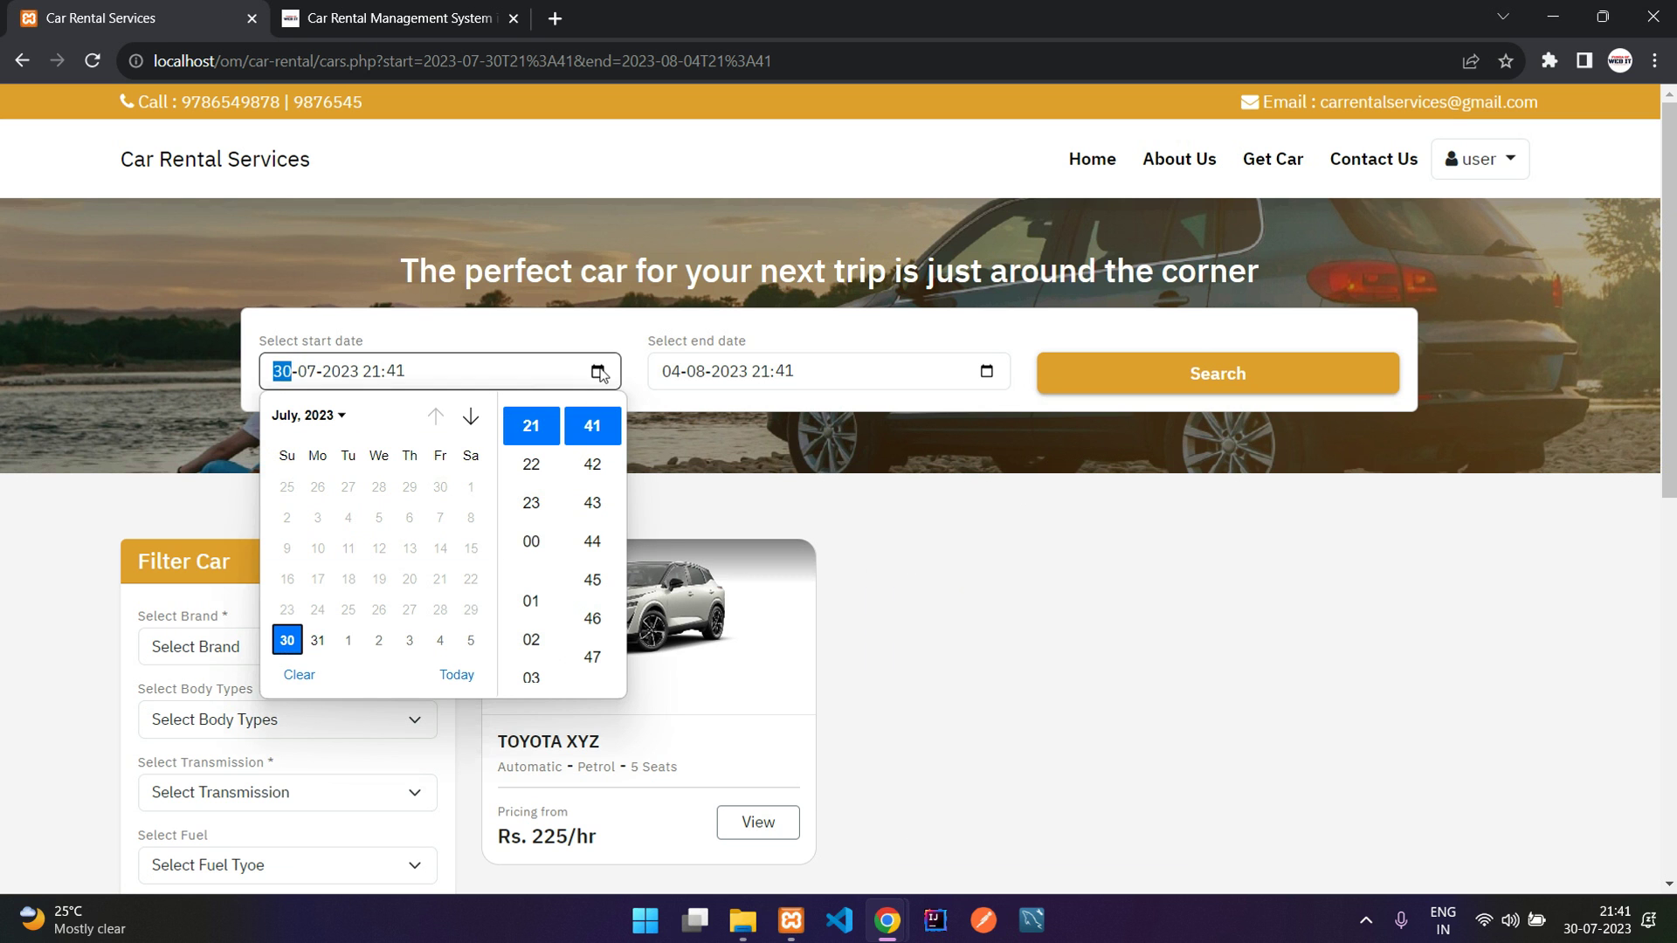
{"action": "scroll", "coordinate": [384, 648], "scroll_direction": "down", "scroll_amount": 2}
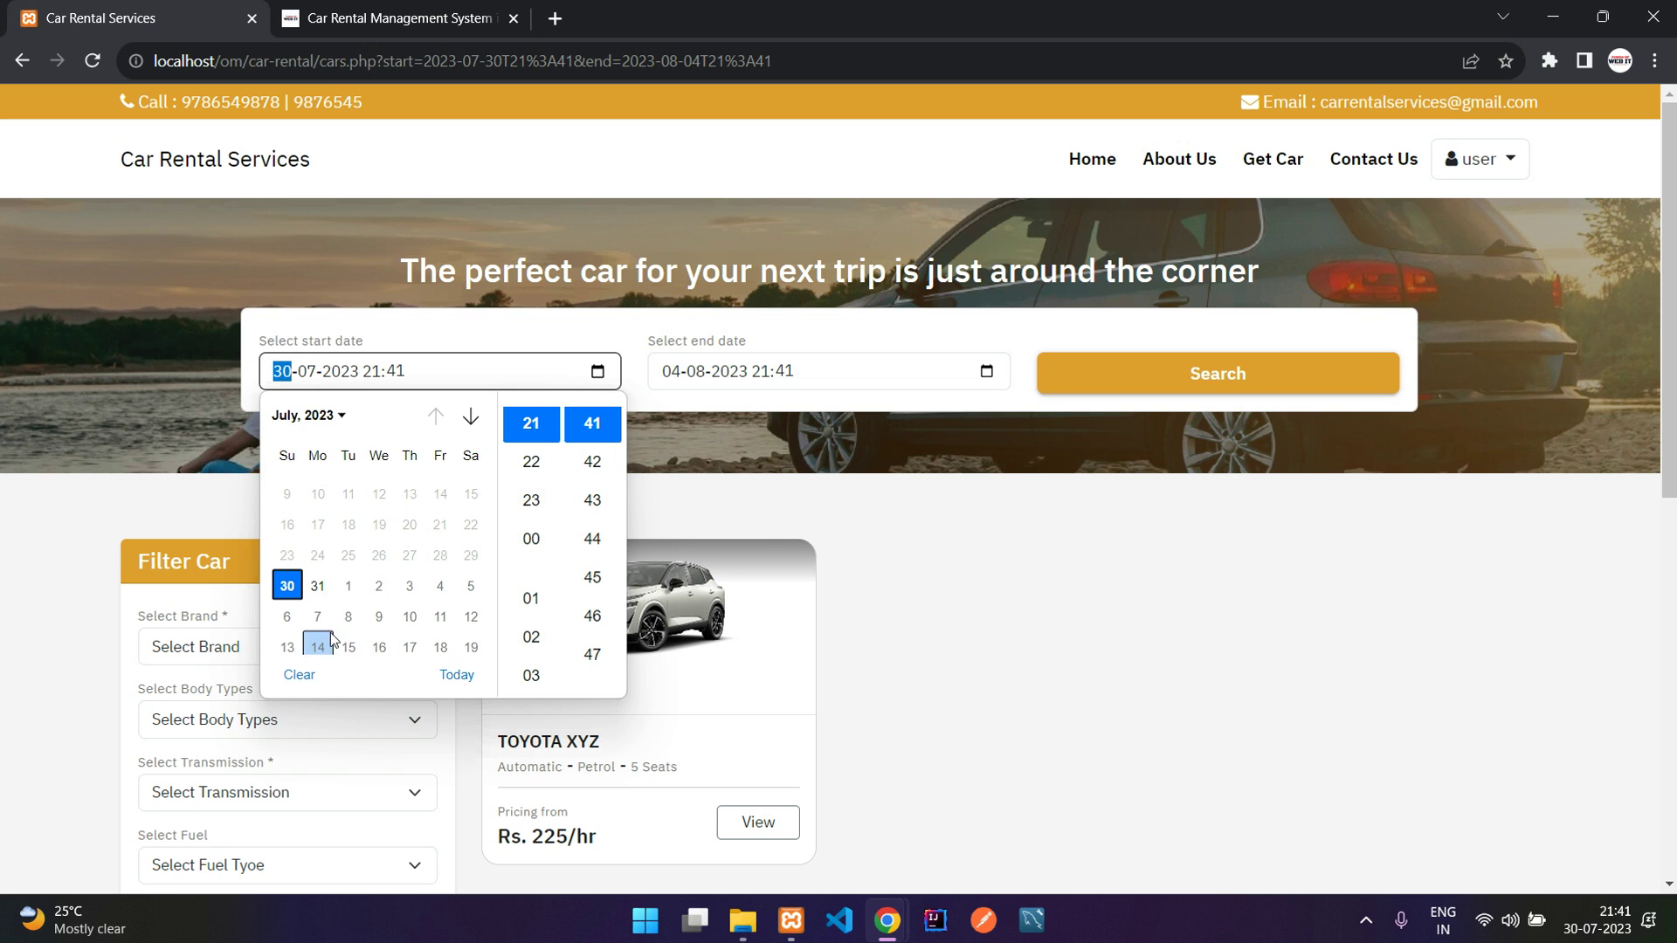
{"action": "left_click", "coordinate": [347, 616]}
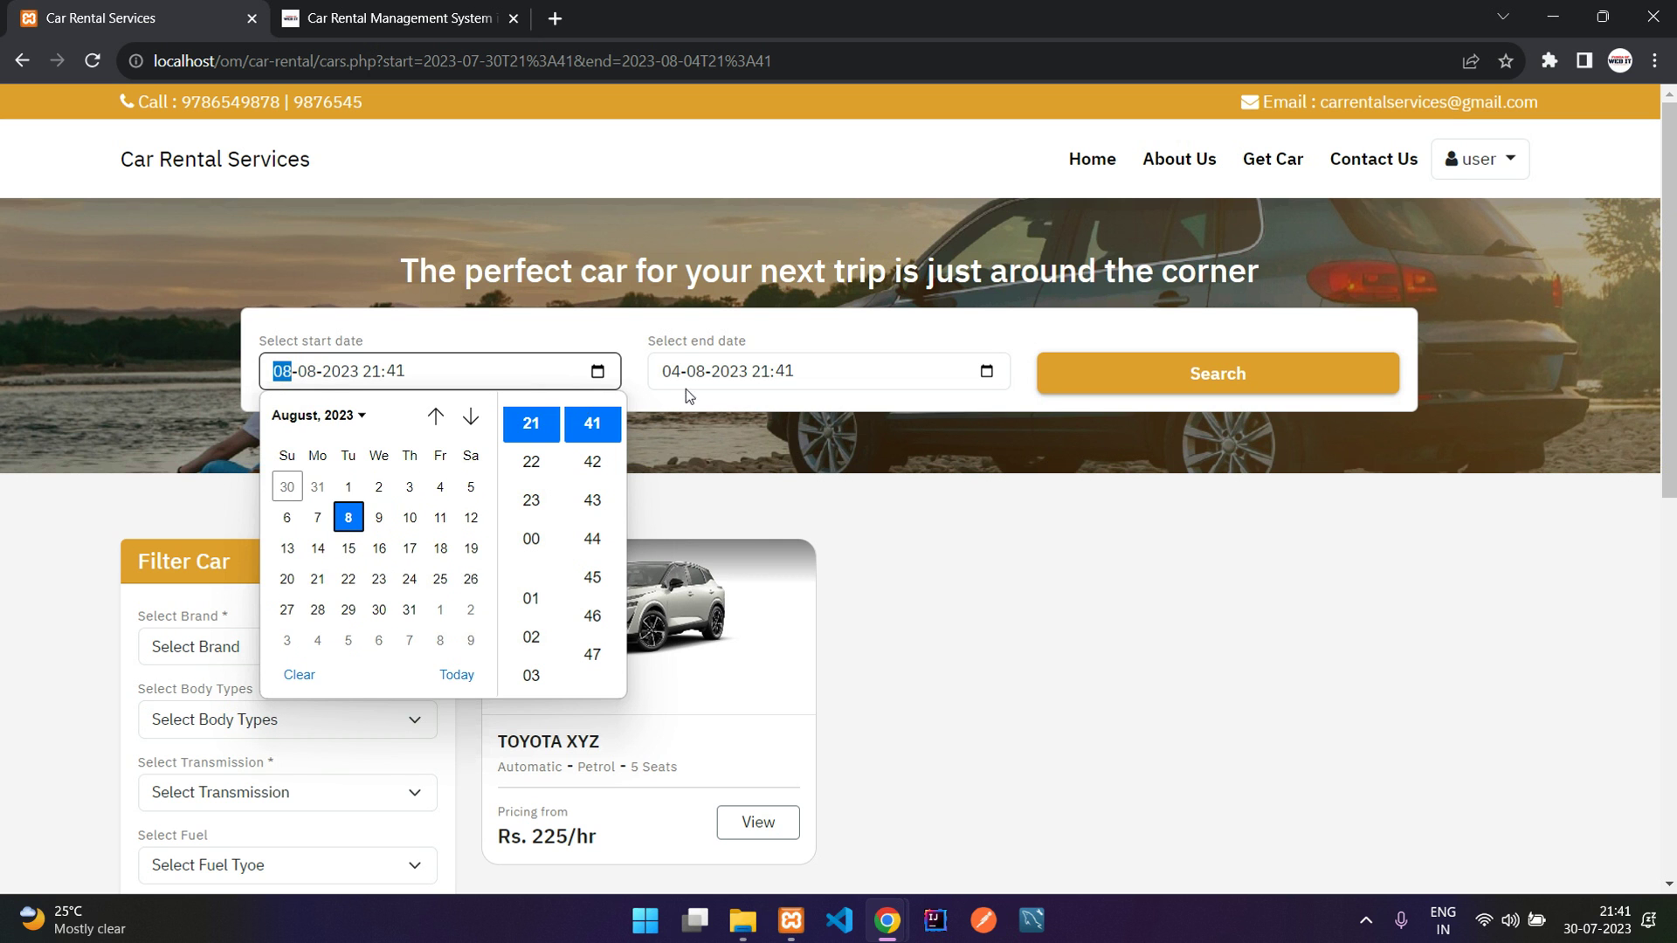
{"action": "left_click", "coordinate": [914, 362]}
{"action": "left_click", "coordinate": [990, 367]}
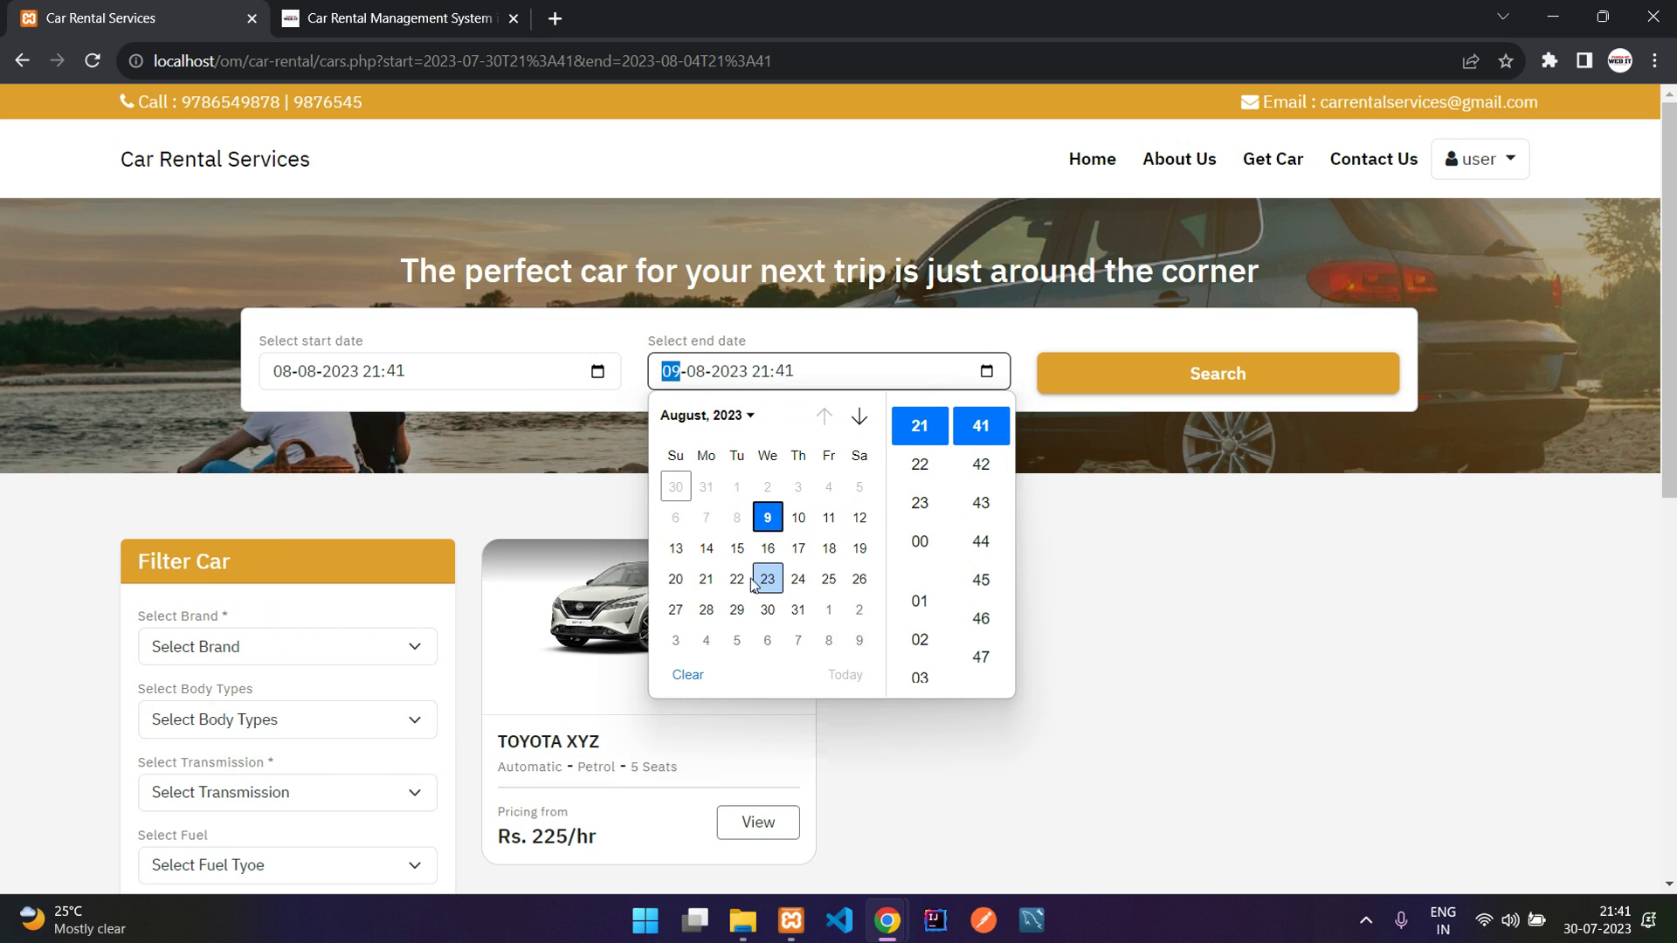
{"action": "left_click", "coordinate": [768, 551]}
{"action": "left_click", "coordinate": [1067, 491]}
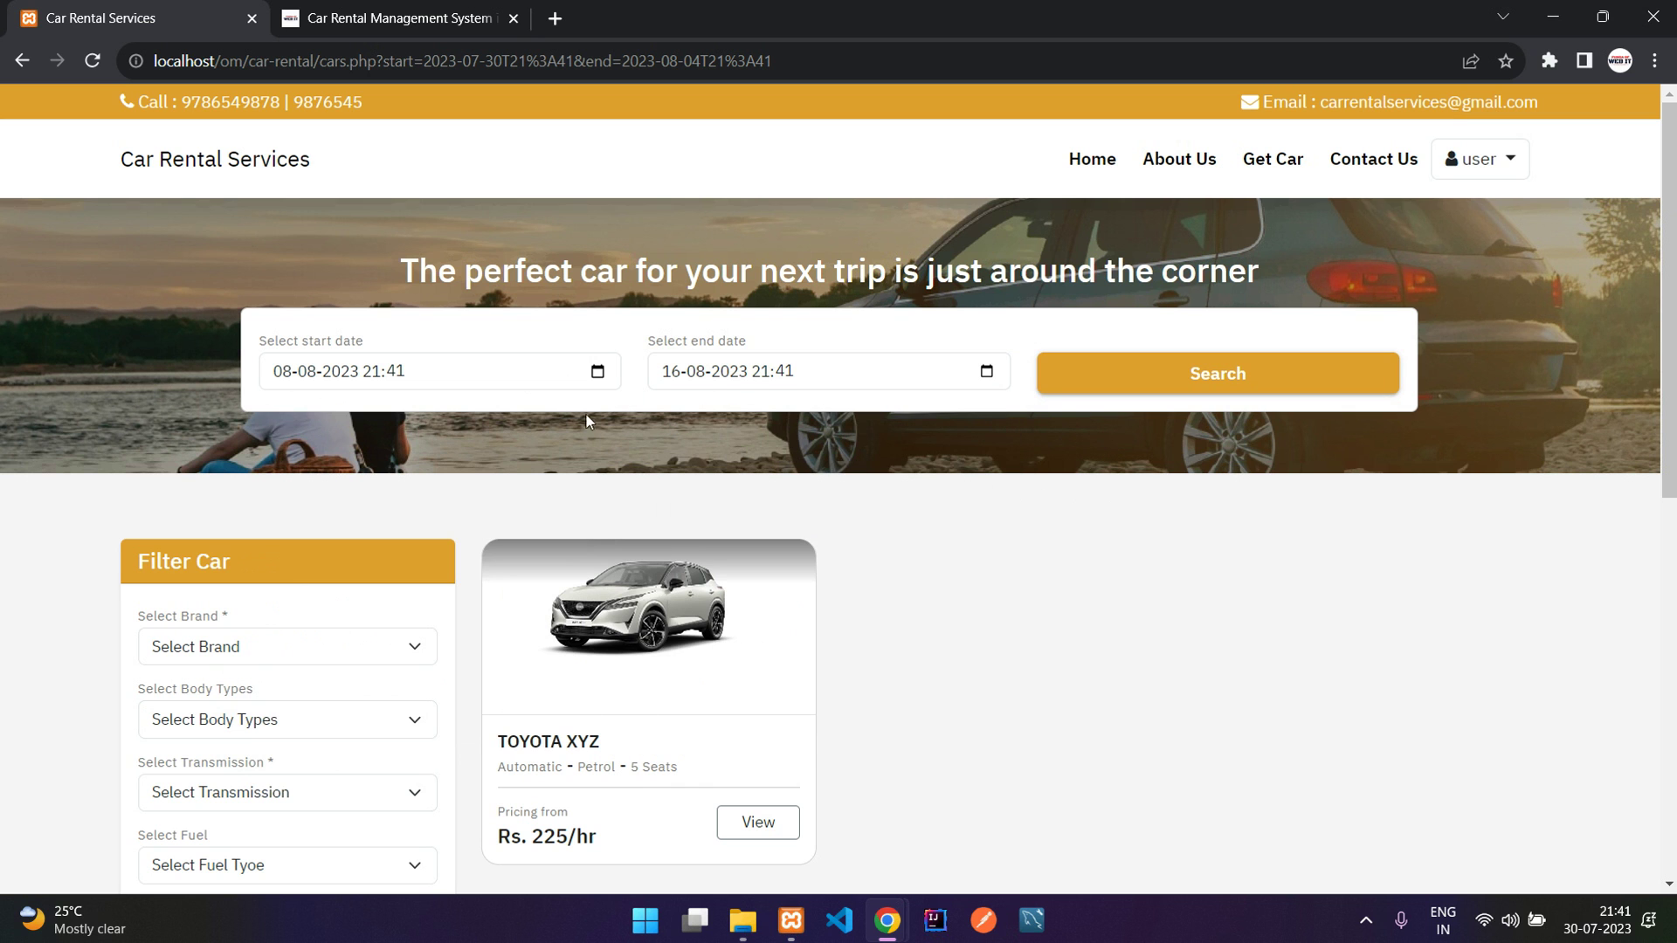
{"action": "left_click", "coordinate": [1143, 384]}
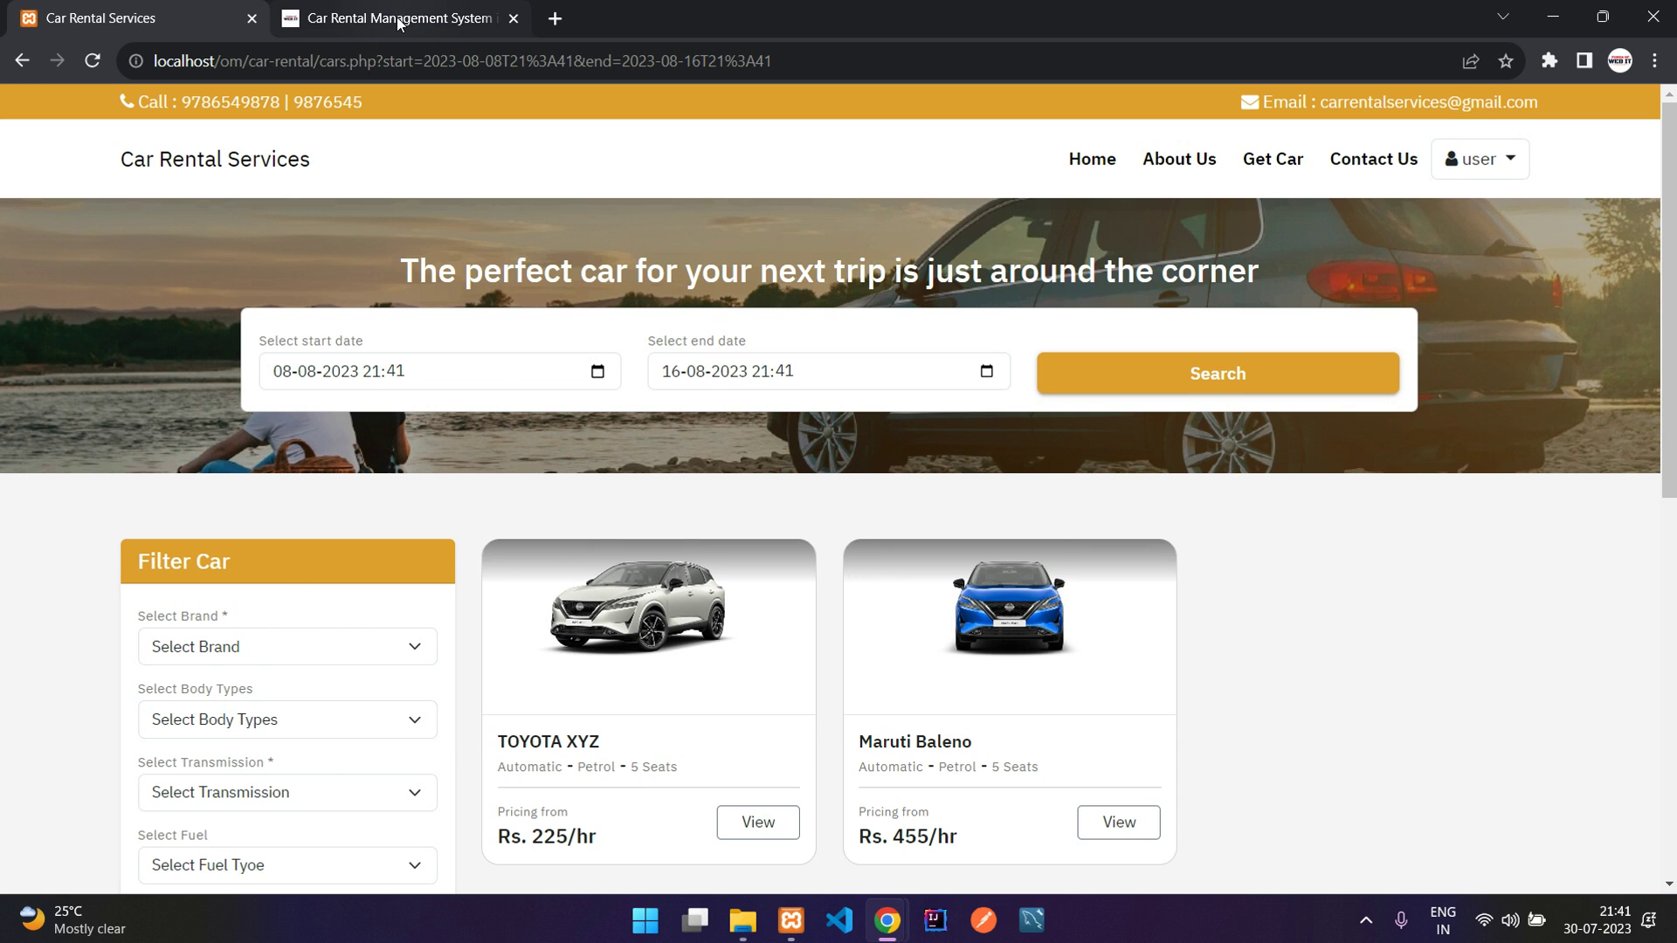
Return to My Bookings and point out the Swift booking's start date
{"action": "left_click", "coordinate": [1501, 168]}
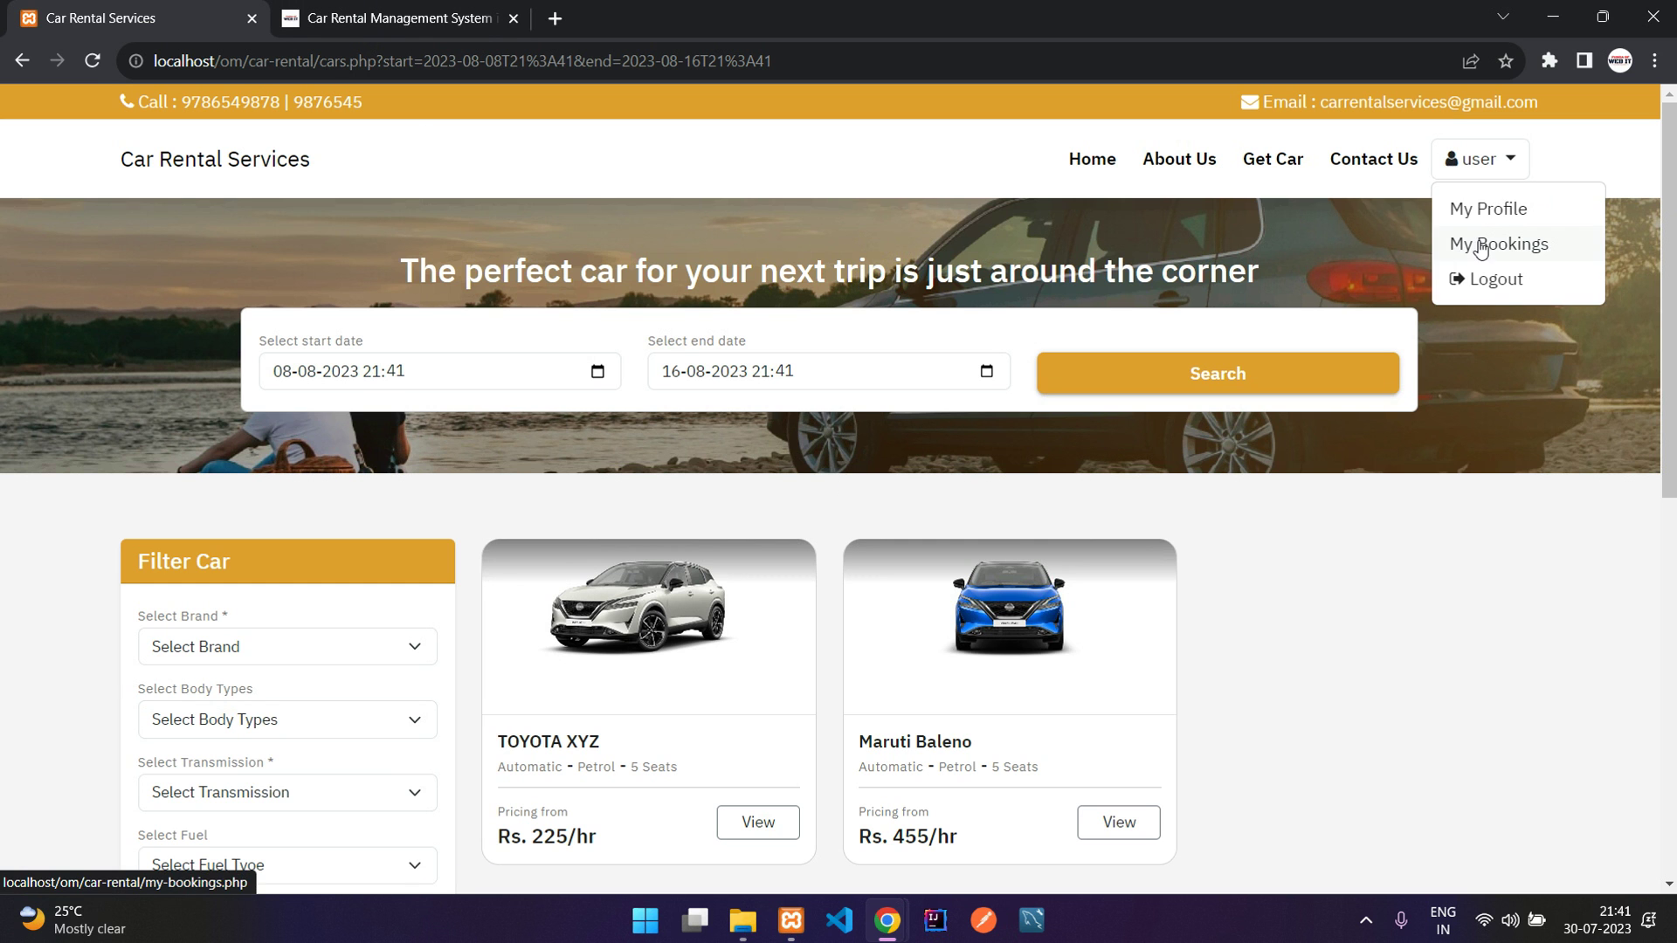
{"action": "left_click", "coordinate": [1476, 247]}
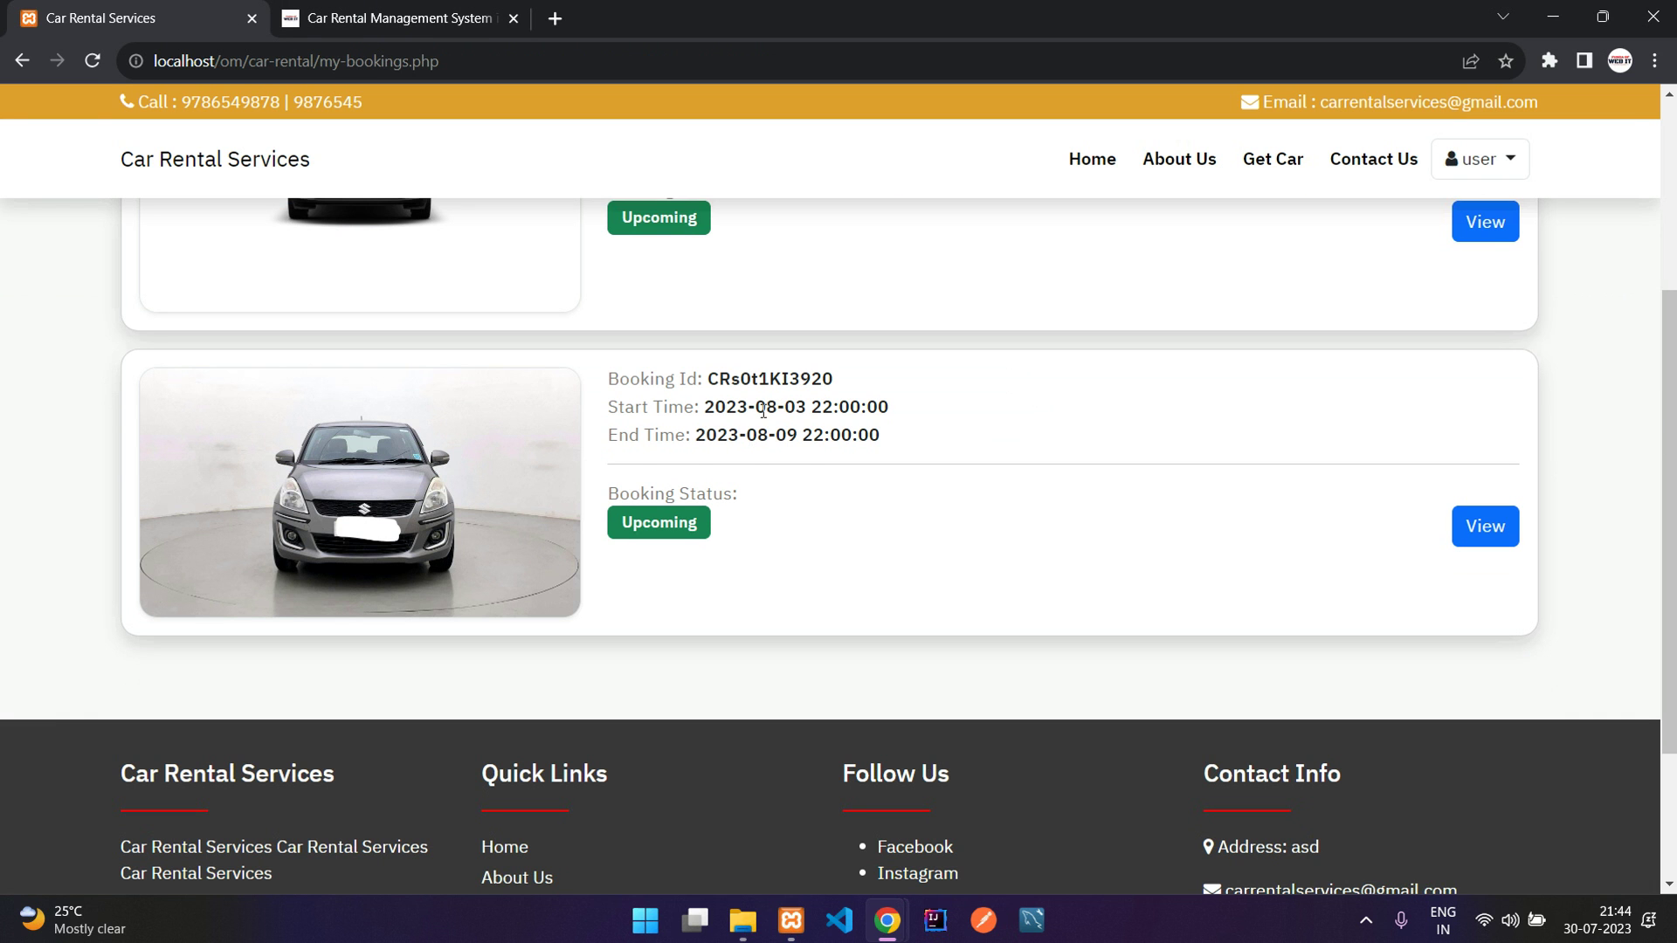
{"action": "left_click_drag", "start_coordinate": [788, 409], "coordinate": [827, 407]}
{"action": "left_click", "coordinate": [818, 407]}
Search for cars available from 30 July to 5 August
{"action": "left_click", "coordinate": [1277, 170]}
{"action": "left_click", "coordinate": [590, 375]}
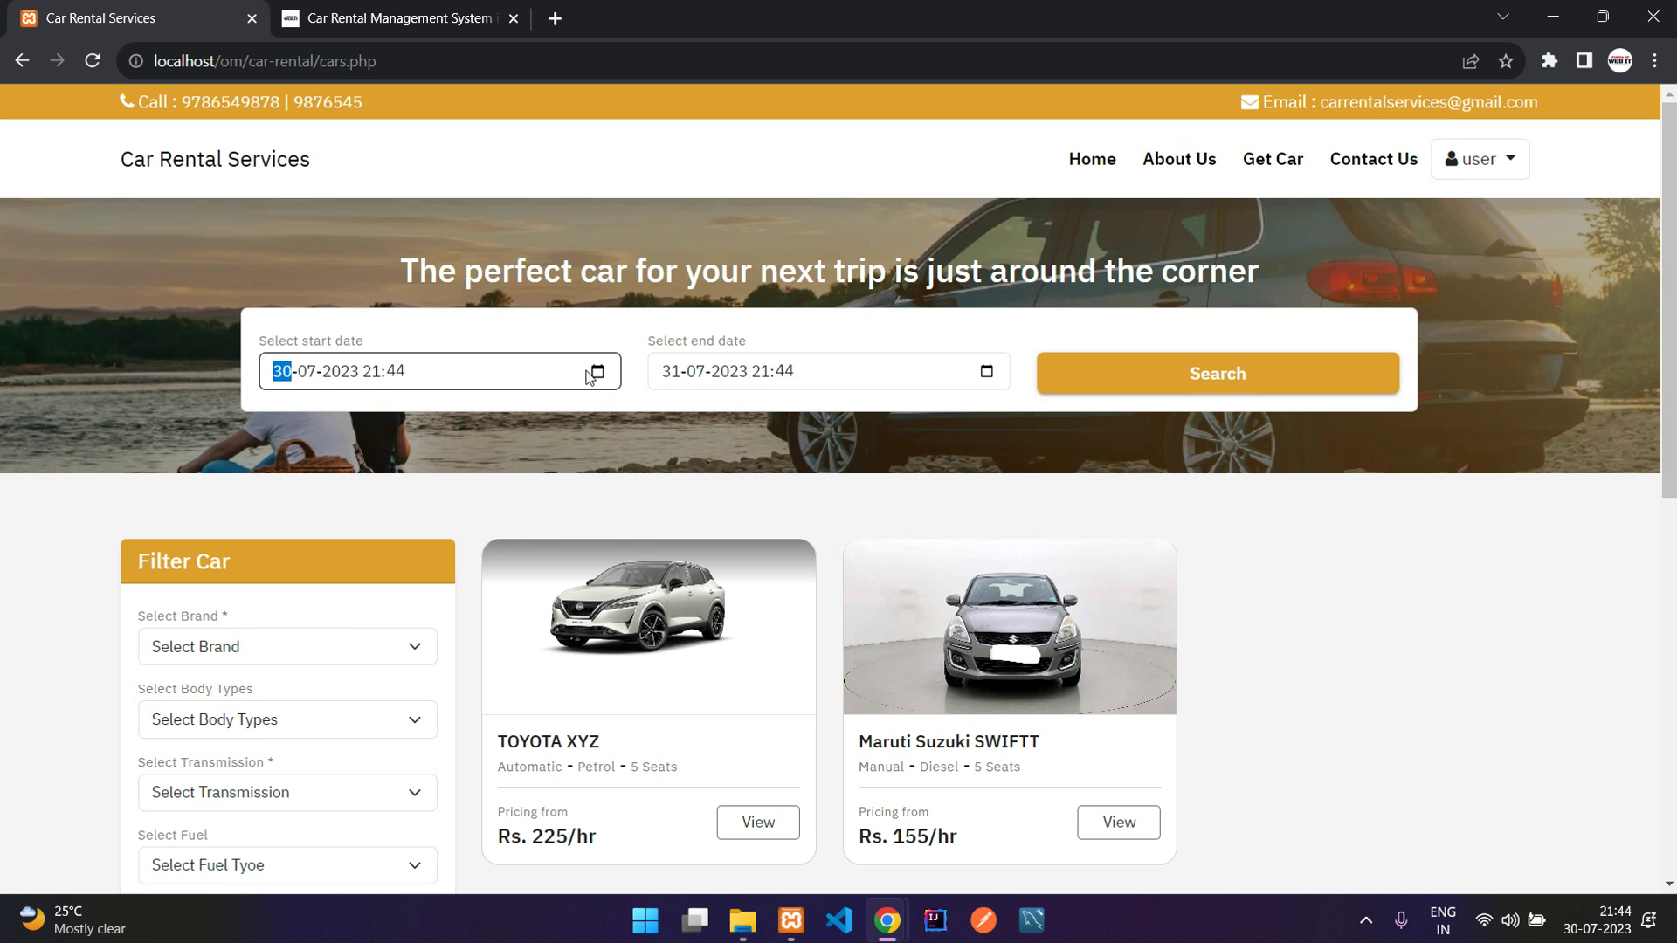
{"action": "left_click", "coordinate": [596, 372]}
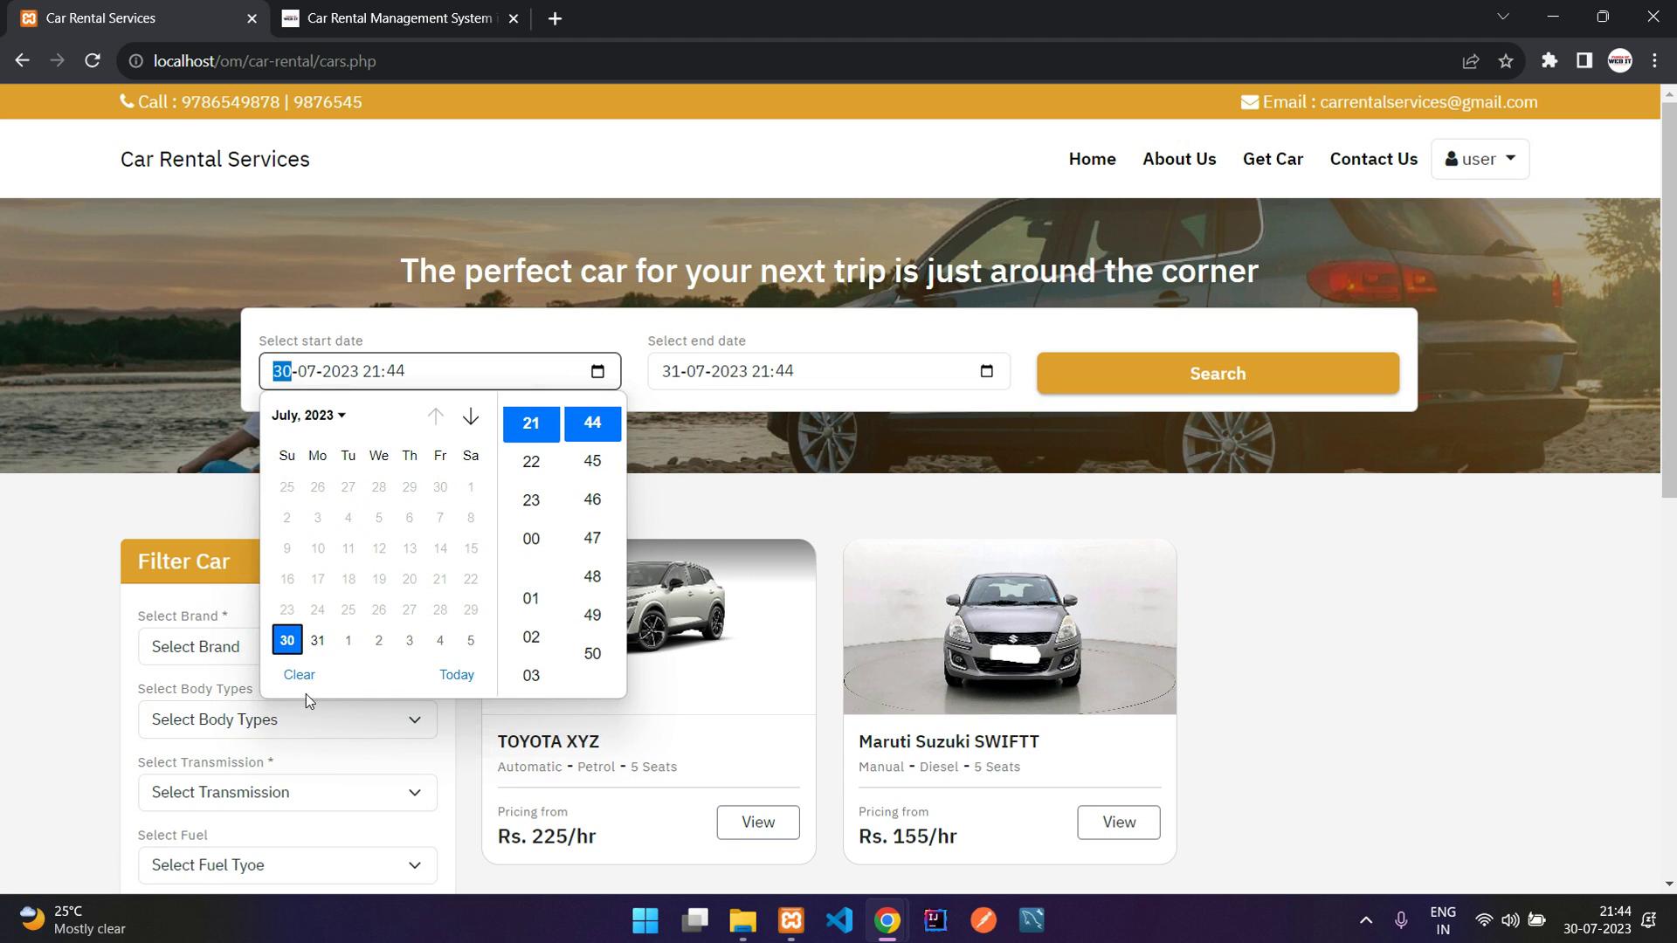
{"action": "left_click", "coordinate": [287, 641]}
{"action": "left_click", "coordinate": [978, 379]}
{"action": "left_click", "coordinate": [986, 372]}
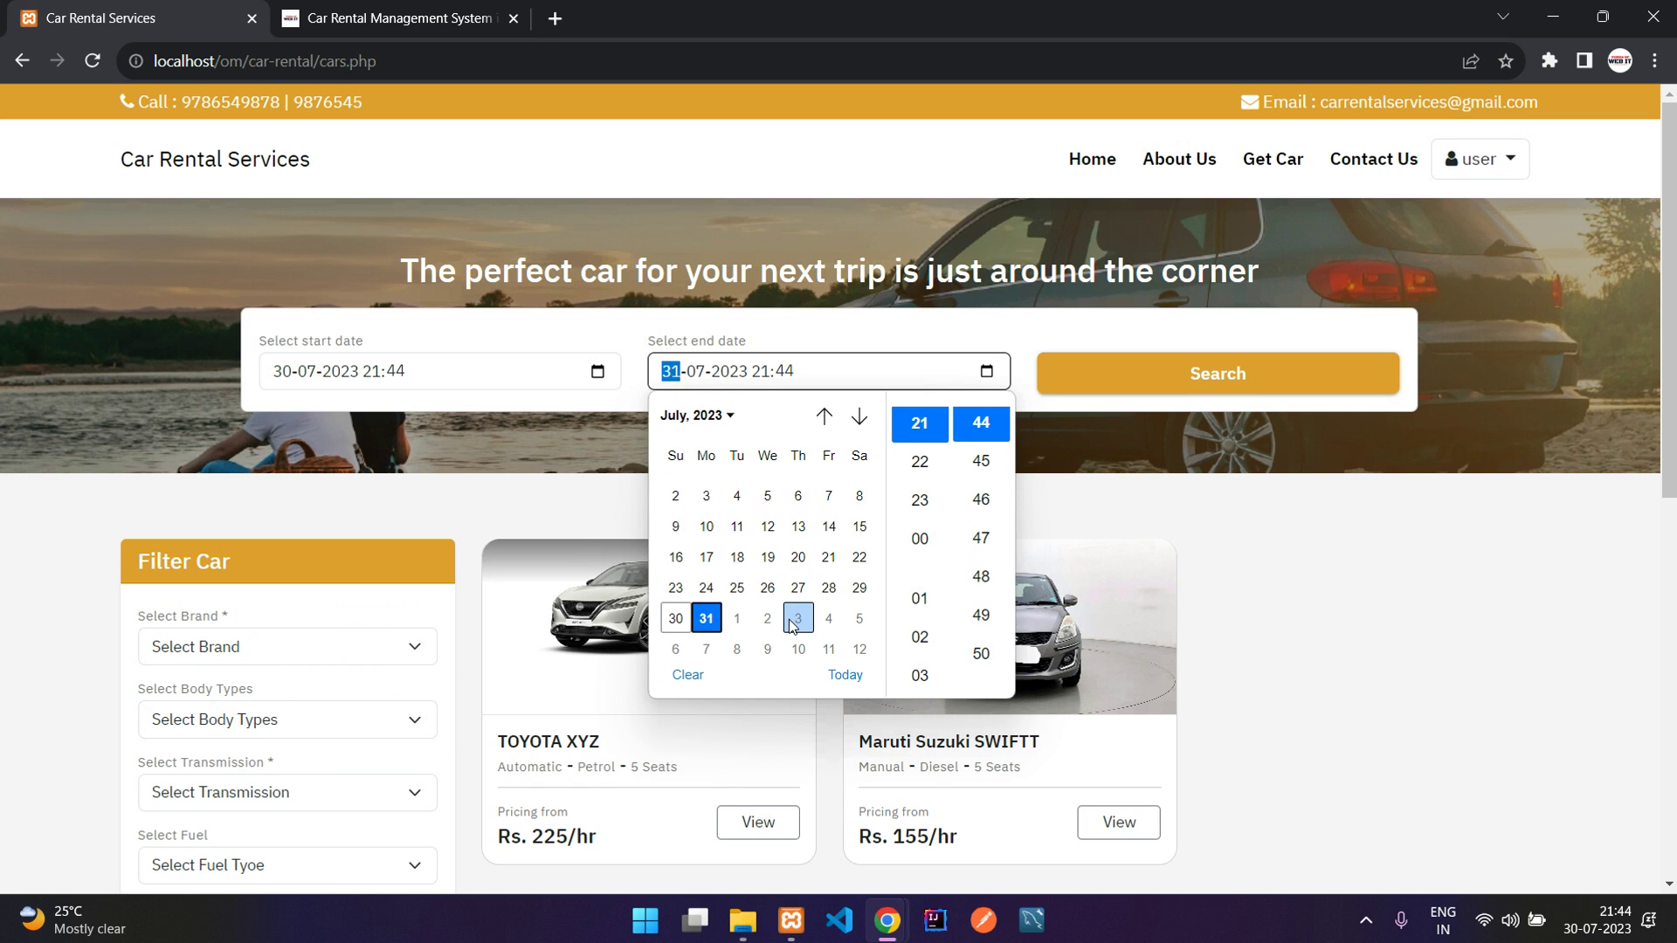
{"action": "left_click", "coordinate": [860, 618]}
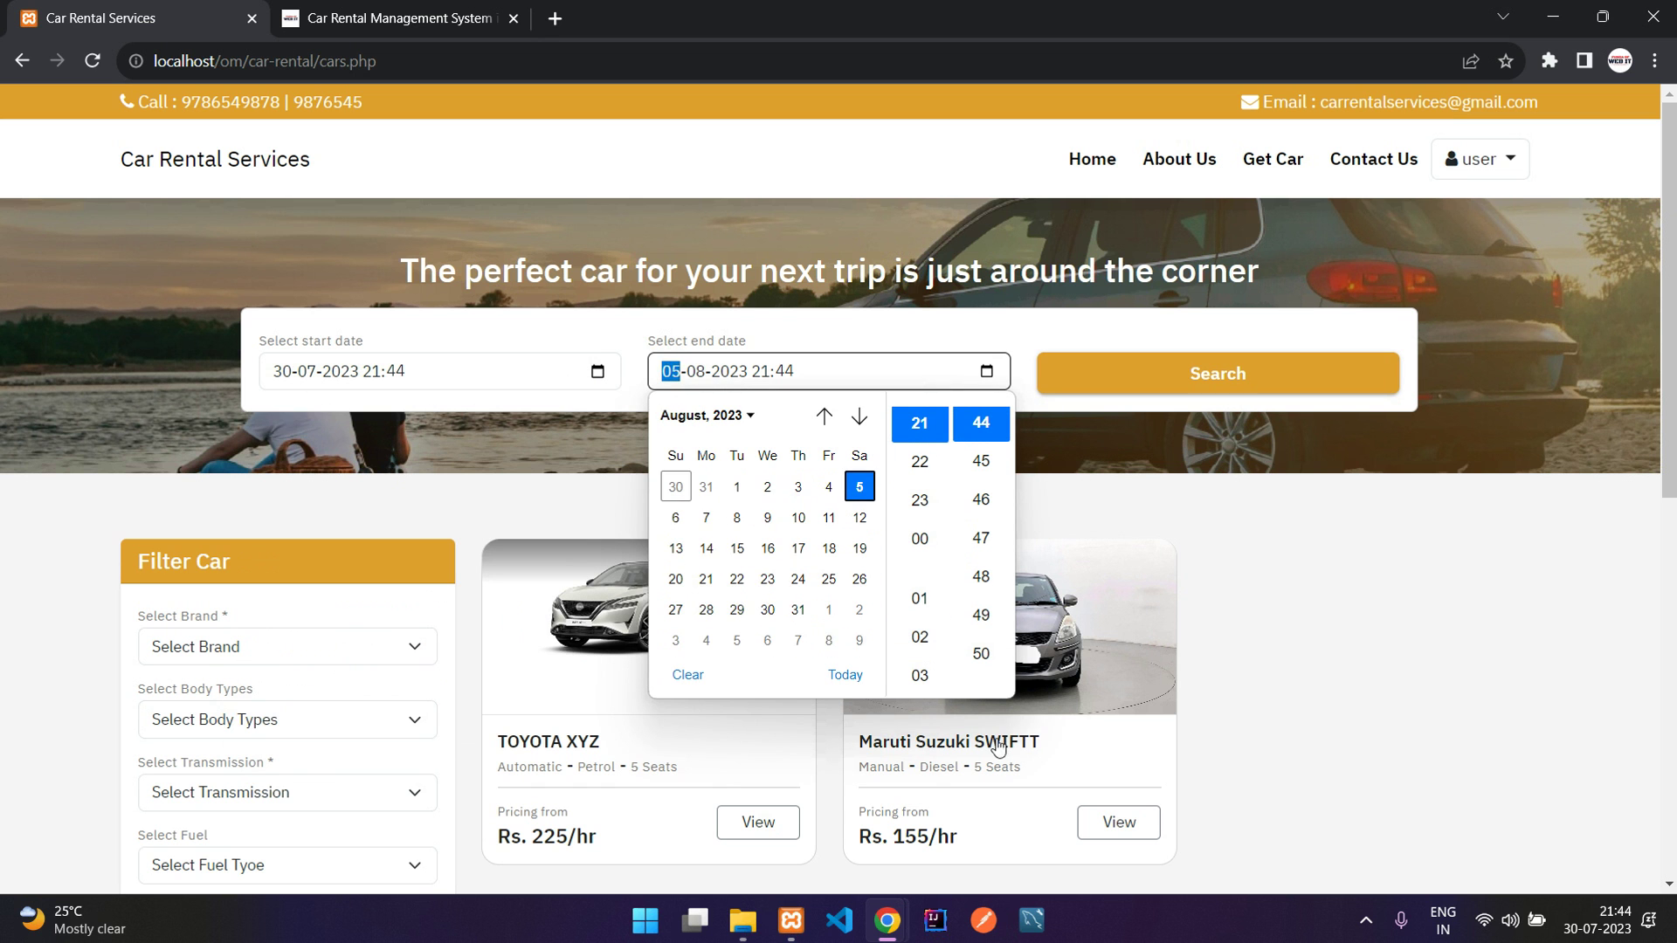
{"action": "left_click", "coordinate": [1240, 632]}
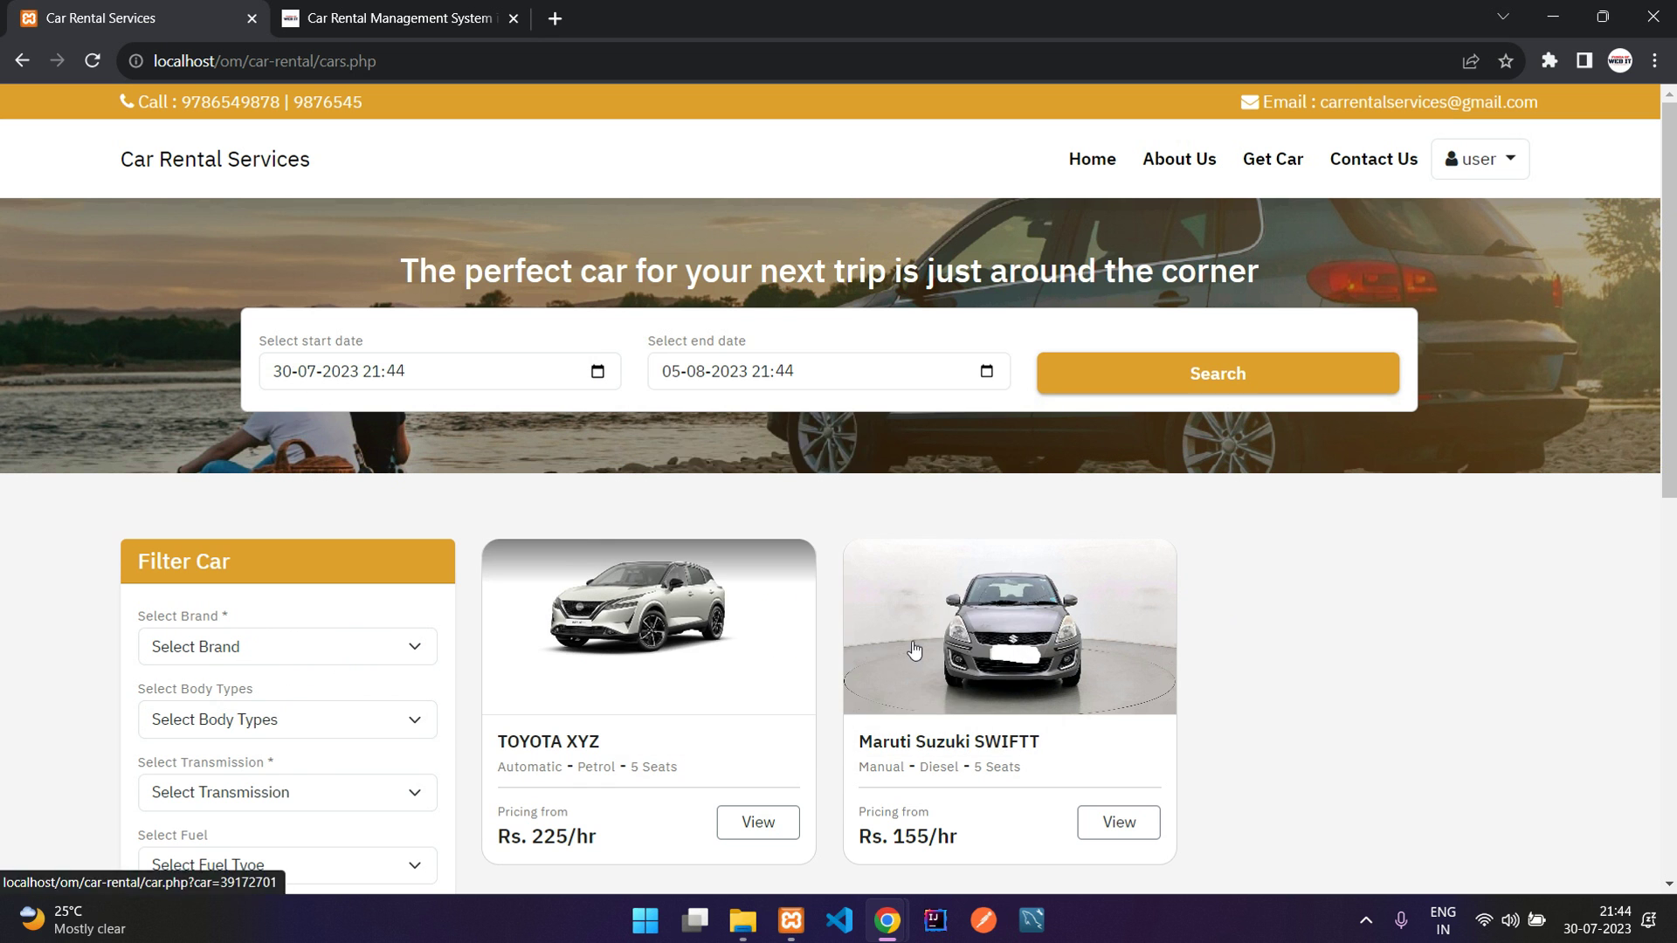
{"action": "left_click", "coordinate": [1213, 392]}
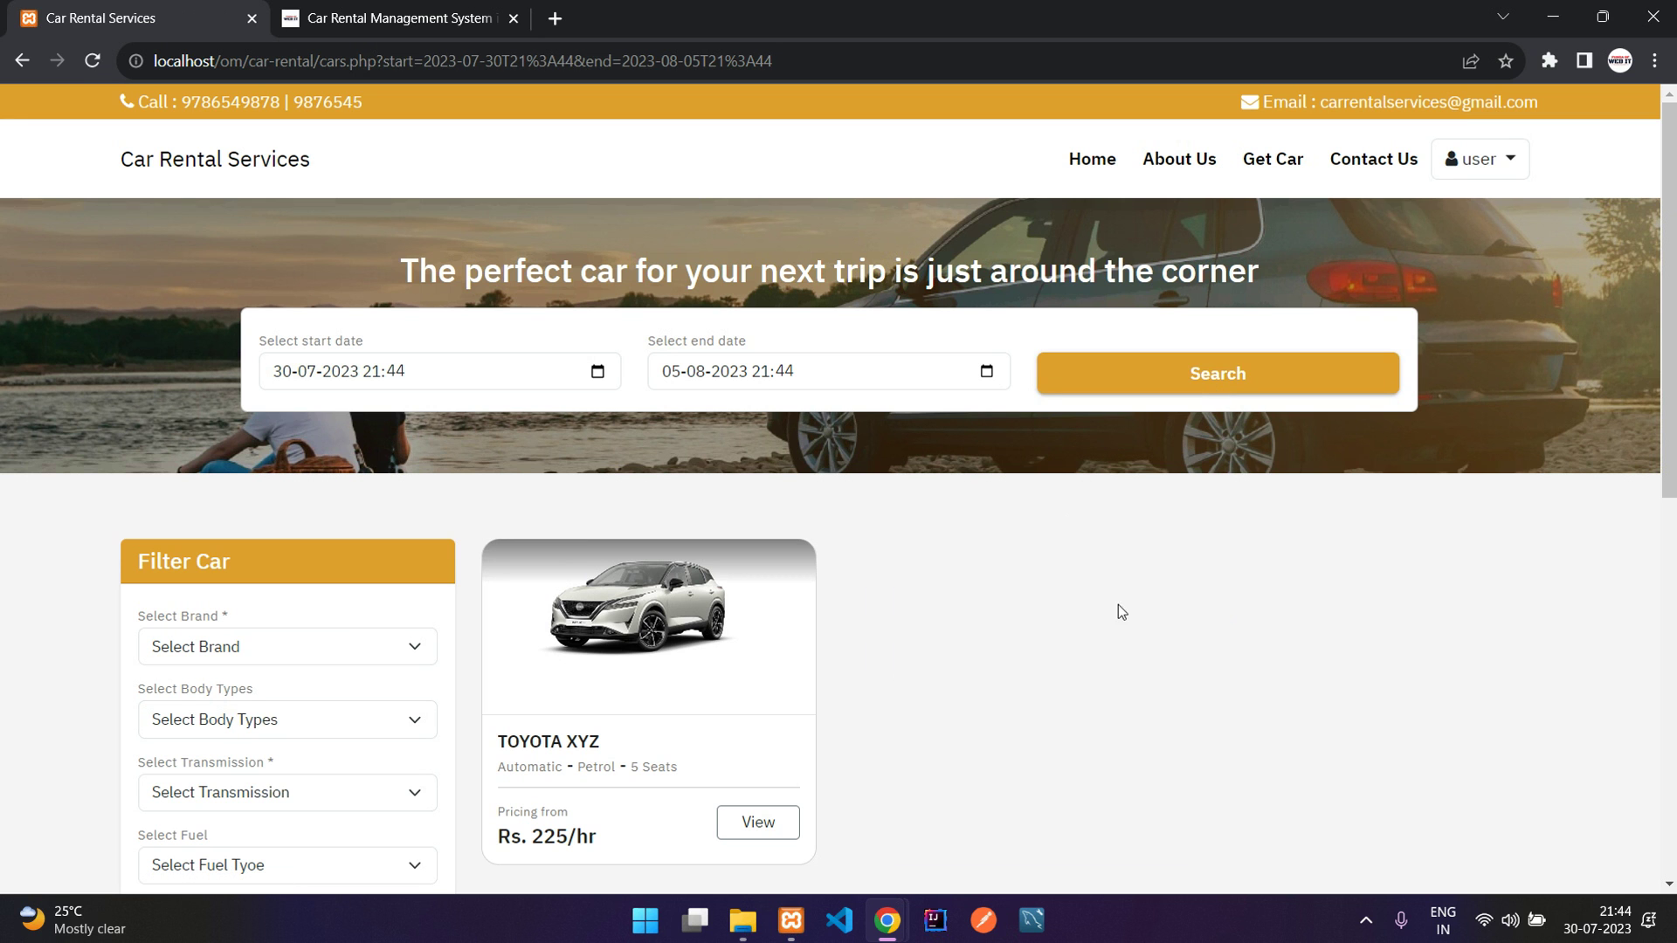
Search for cars available from 7 to 11 August 2023
{"action": "left_click", "coordinate": [597, 371]}
{"action": "scroll", "coordinate": [350, 594], "scroll_direction": "down", "scroll_amount": 2}
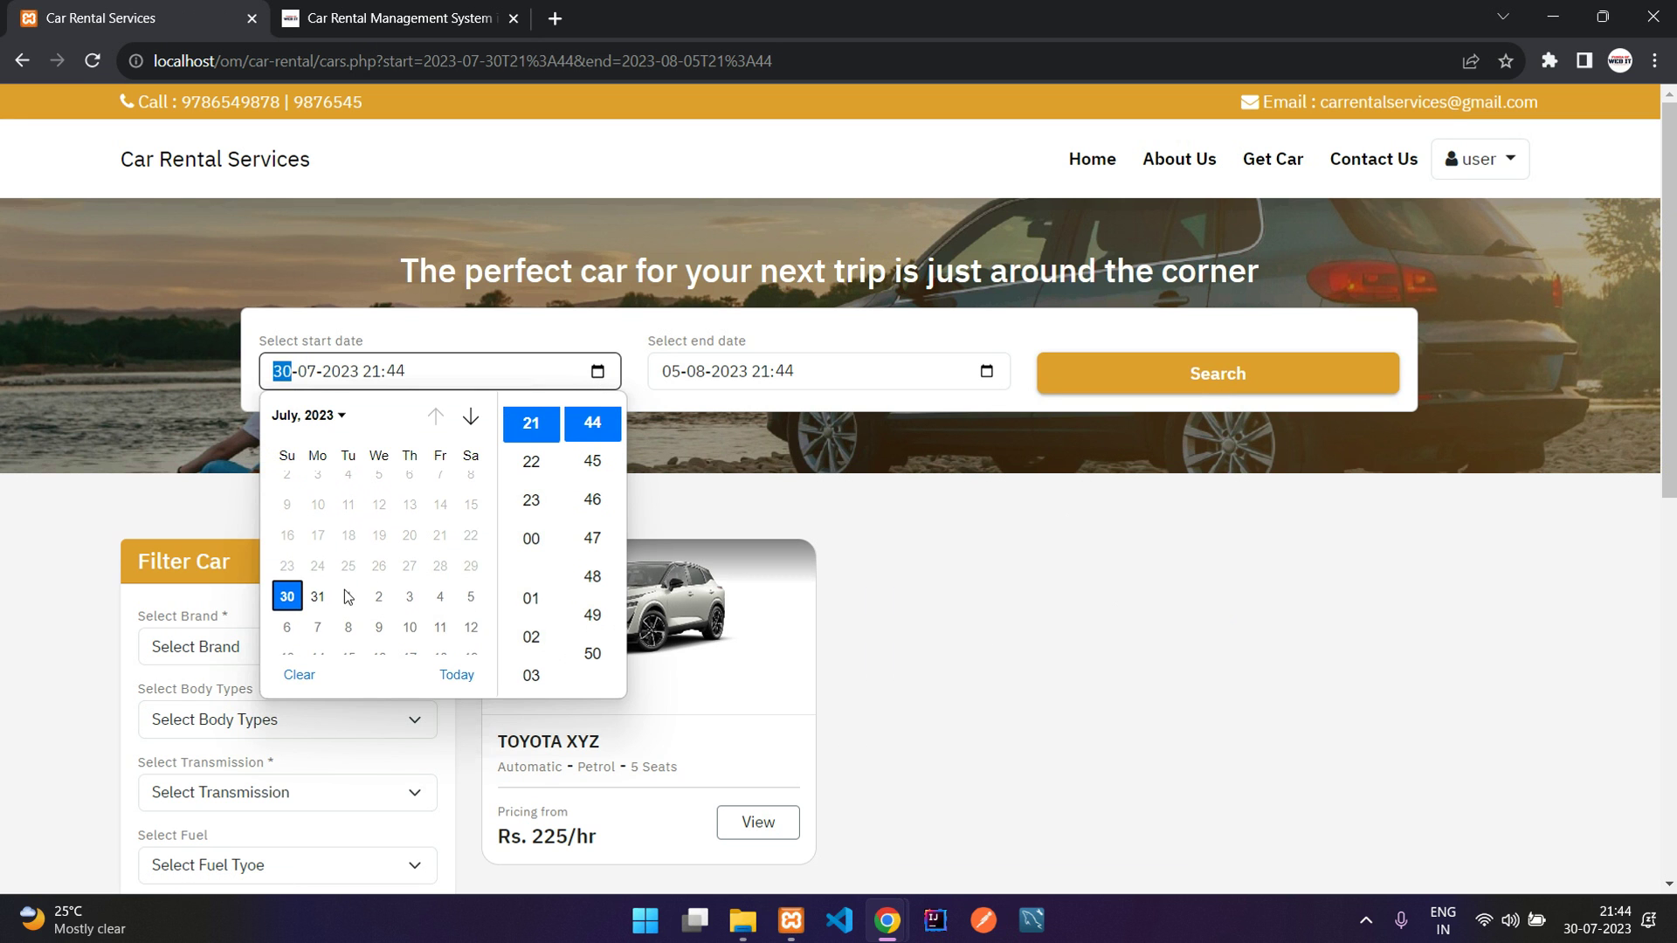
{"action": "left_click", "coordinate": [317, 626]}
{"action": "left_click", "coordinate": [845, 374]}
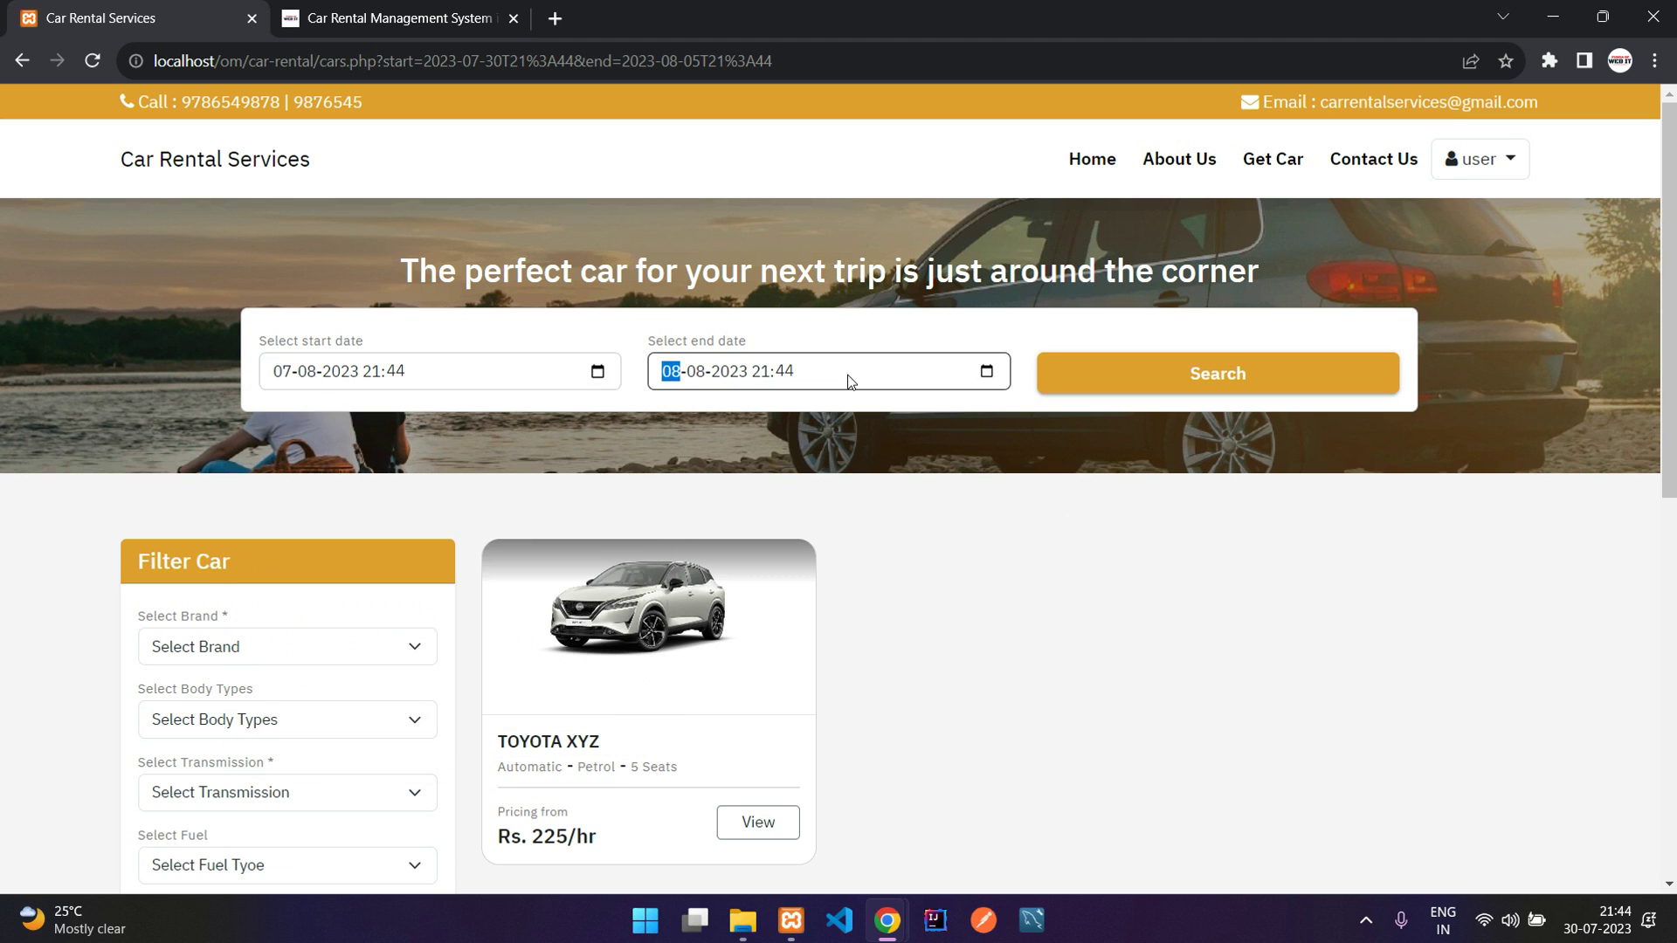
{"action": "left_click", "coordinate": [985, 371]}
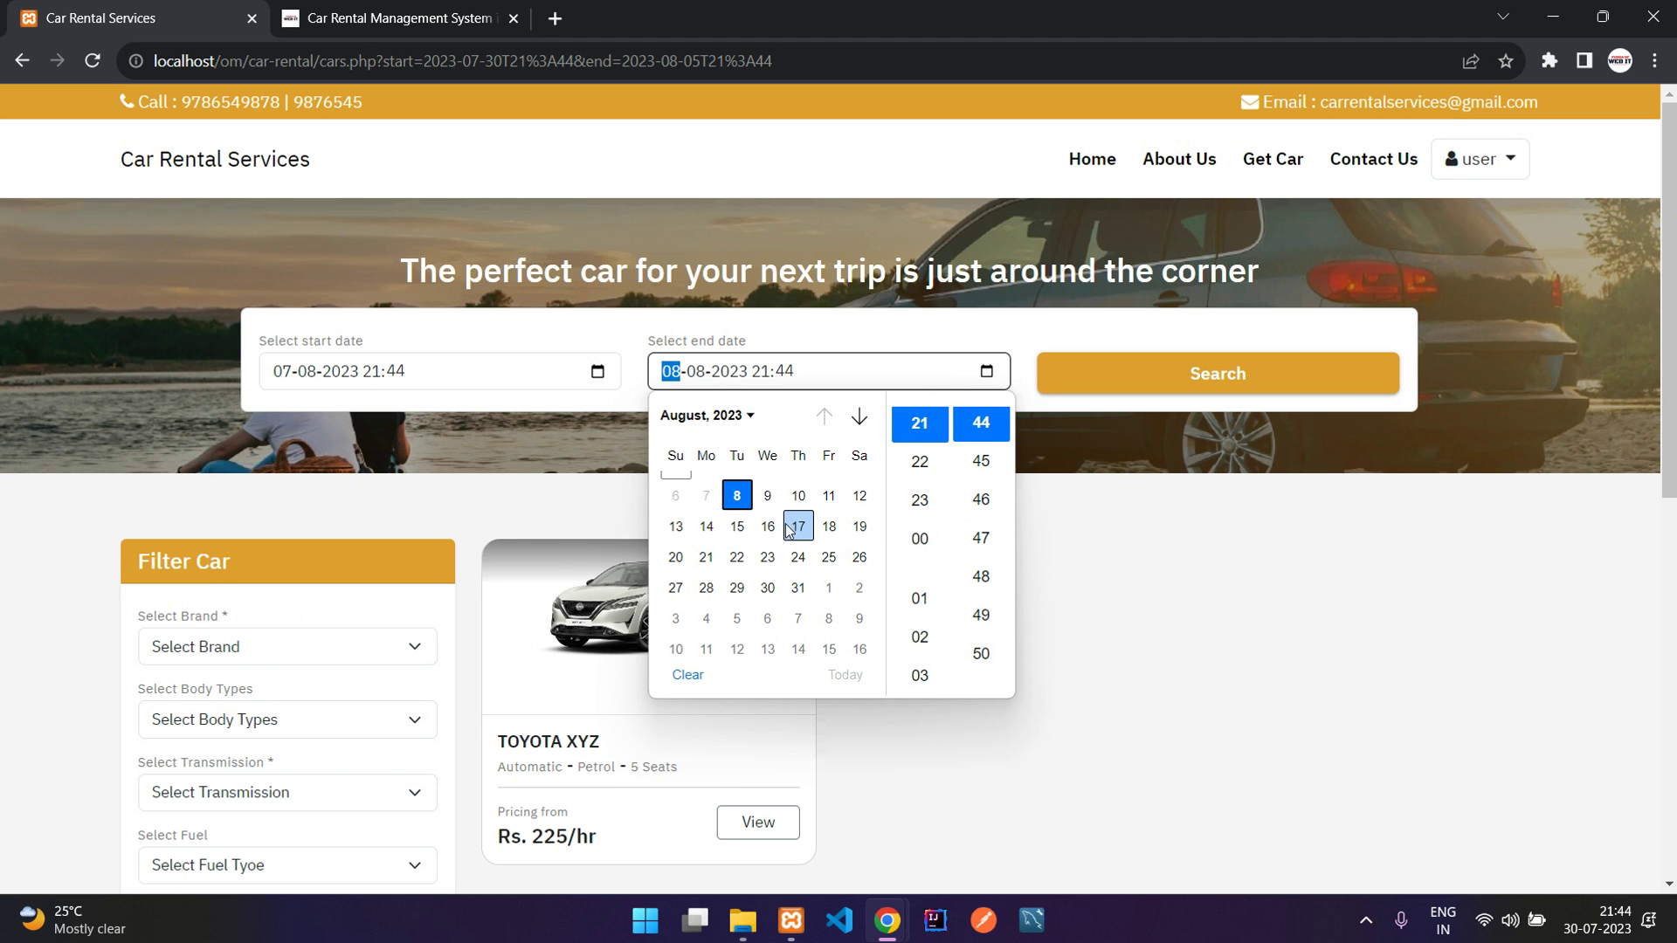
{"action": "left_click", "coordinate": [829, 495]}
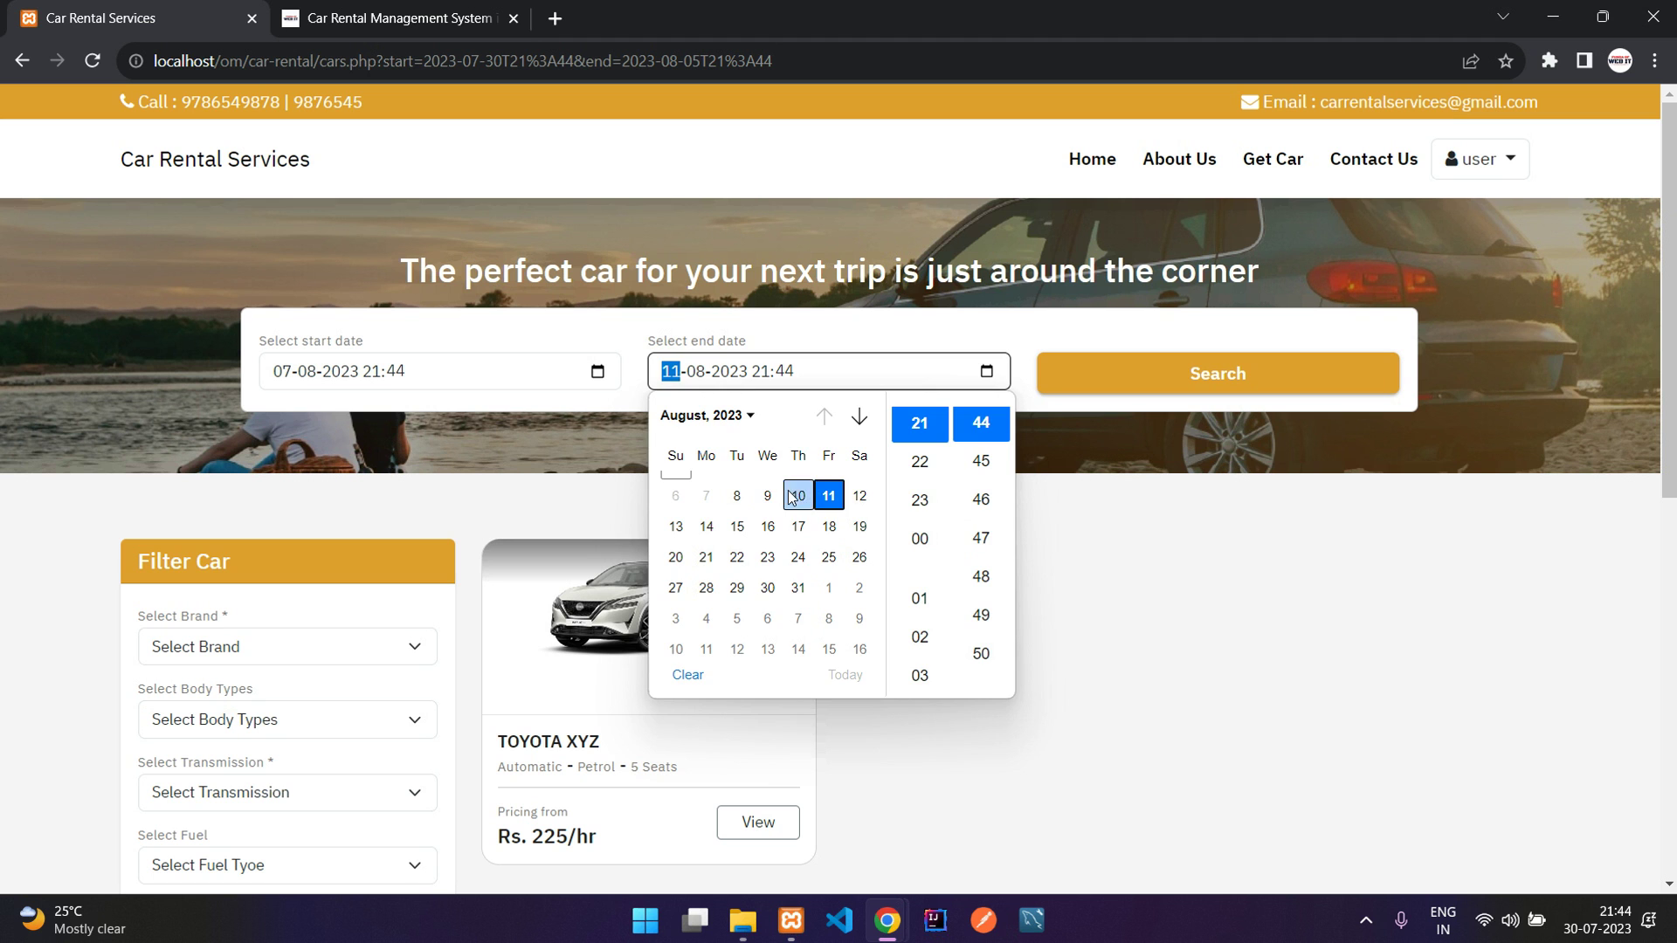
{"action": "left_click", "coordinate": [1144, 457]}
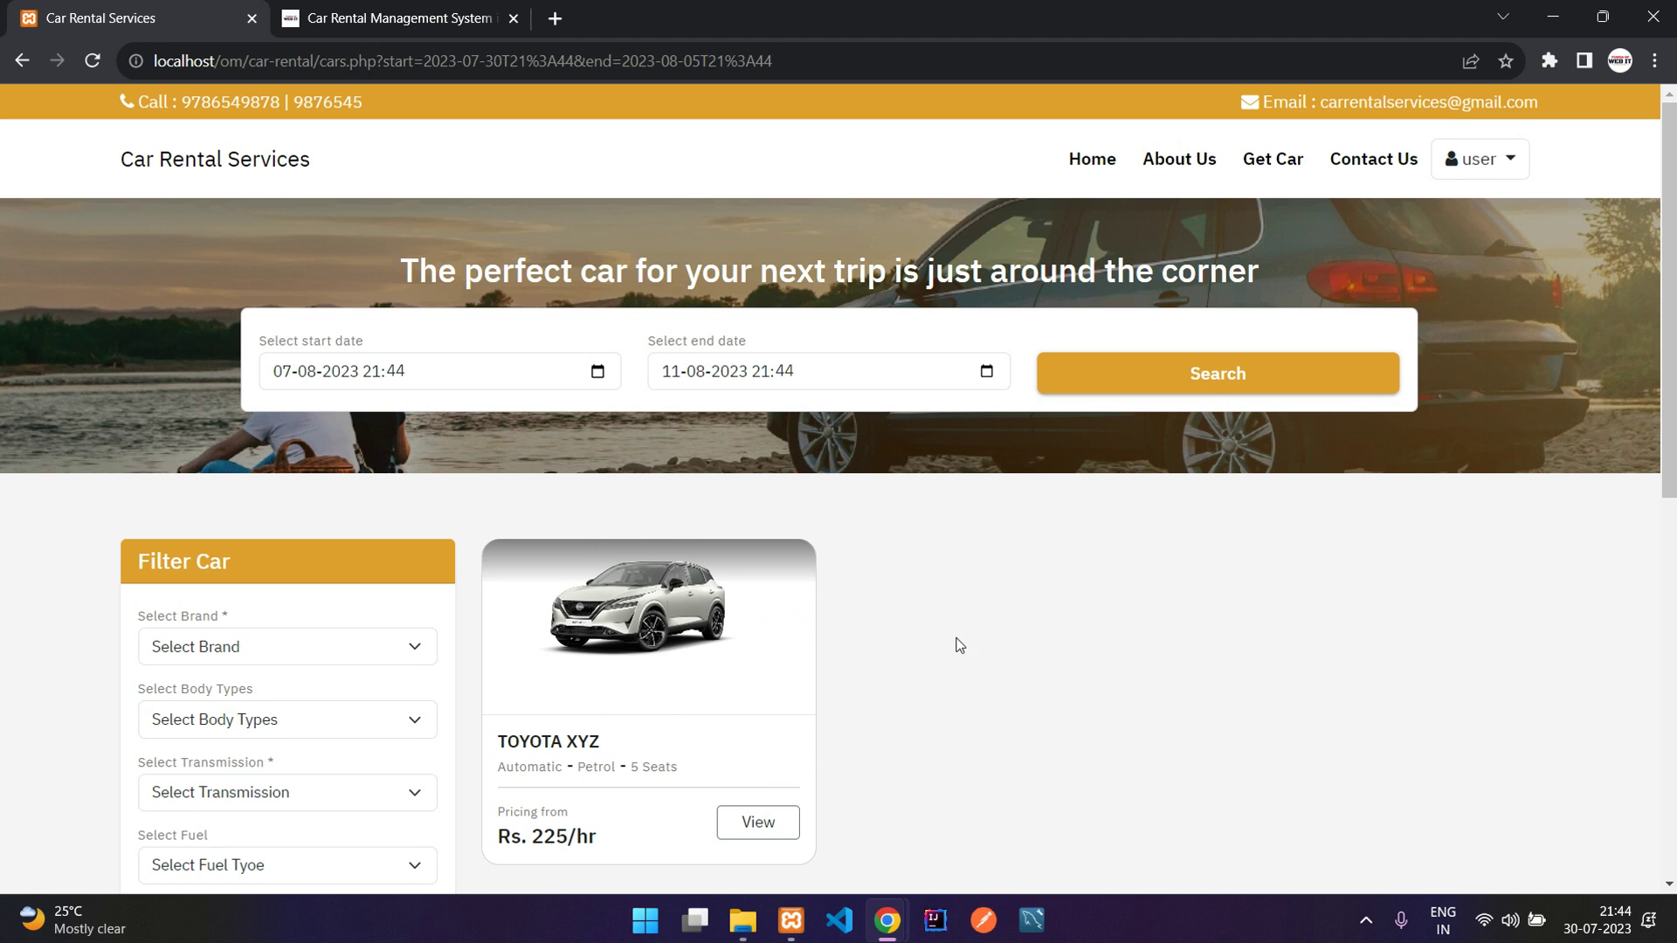
{"action": "left_click", "coordinate": [1192, 384]}
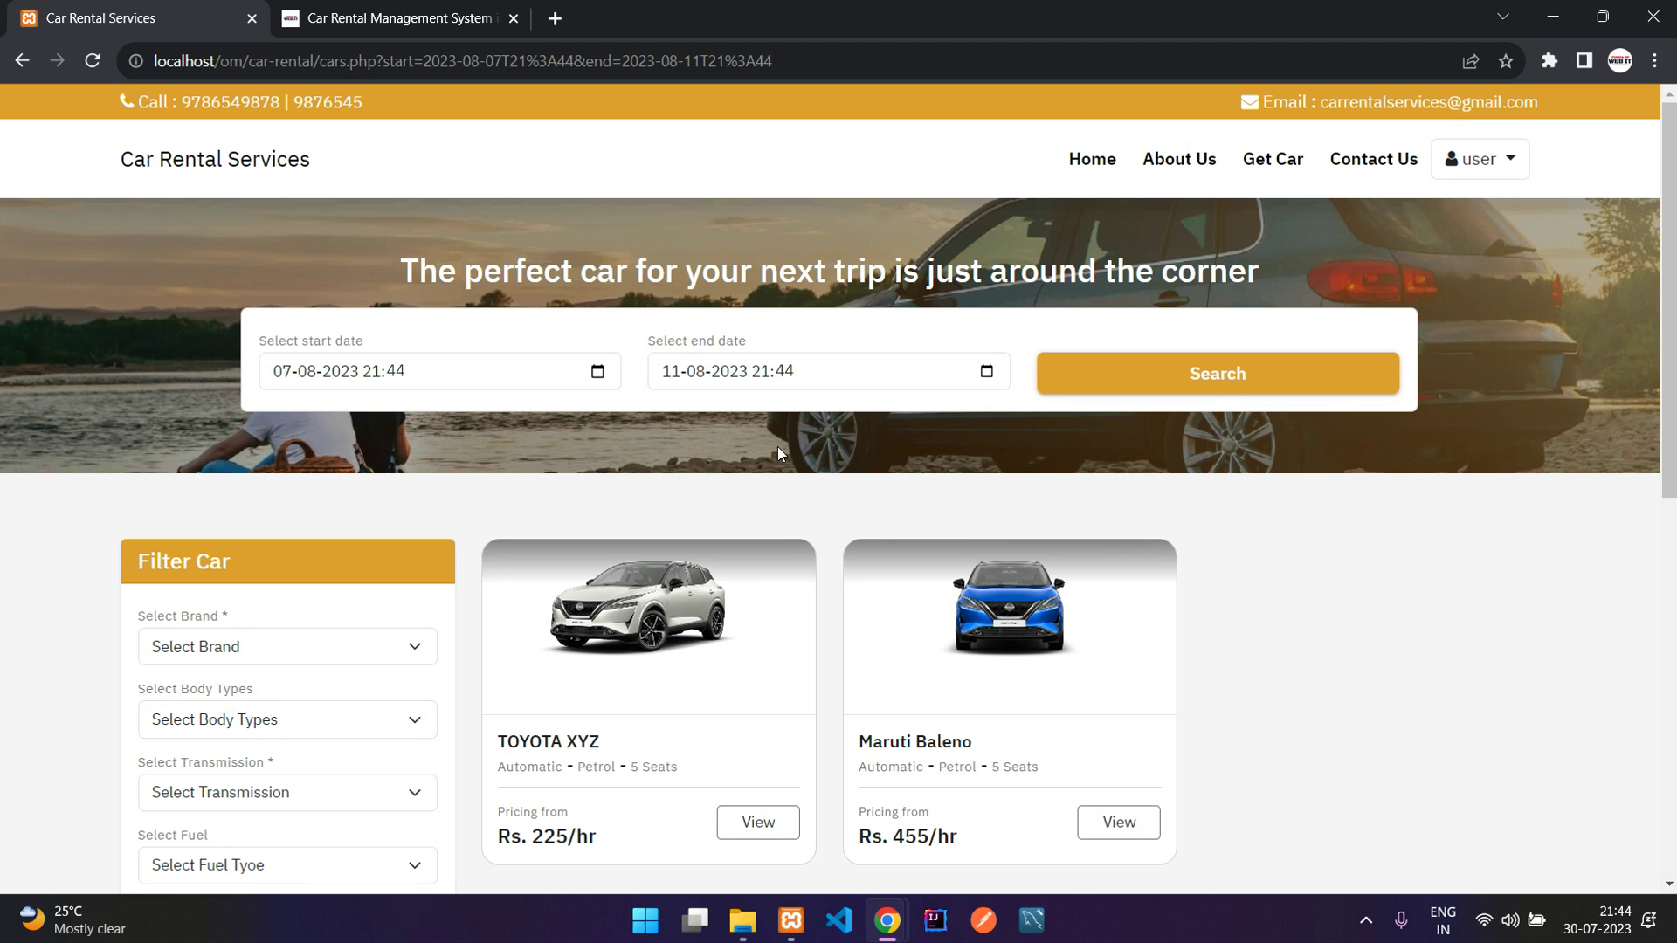
Point out the 7 August start date on the search results
{"action": "left_click", "coordinate": [599, 371]}
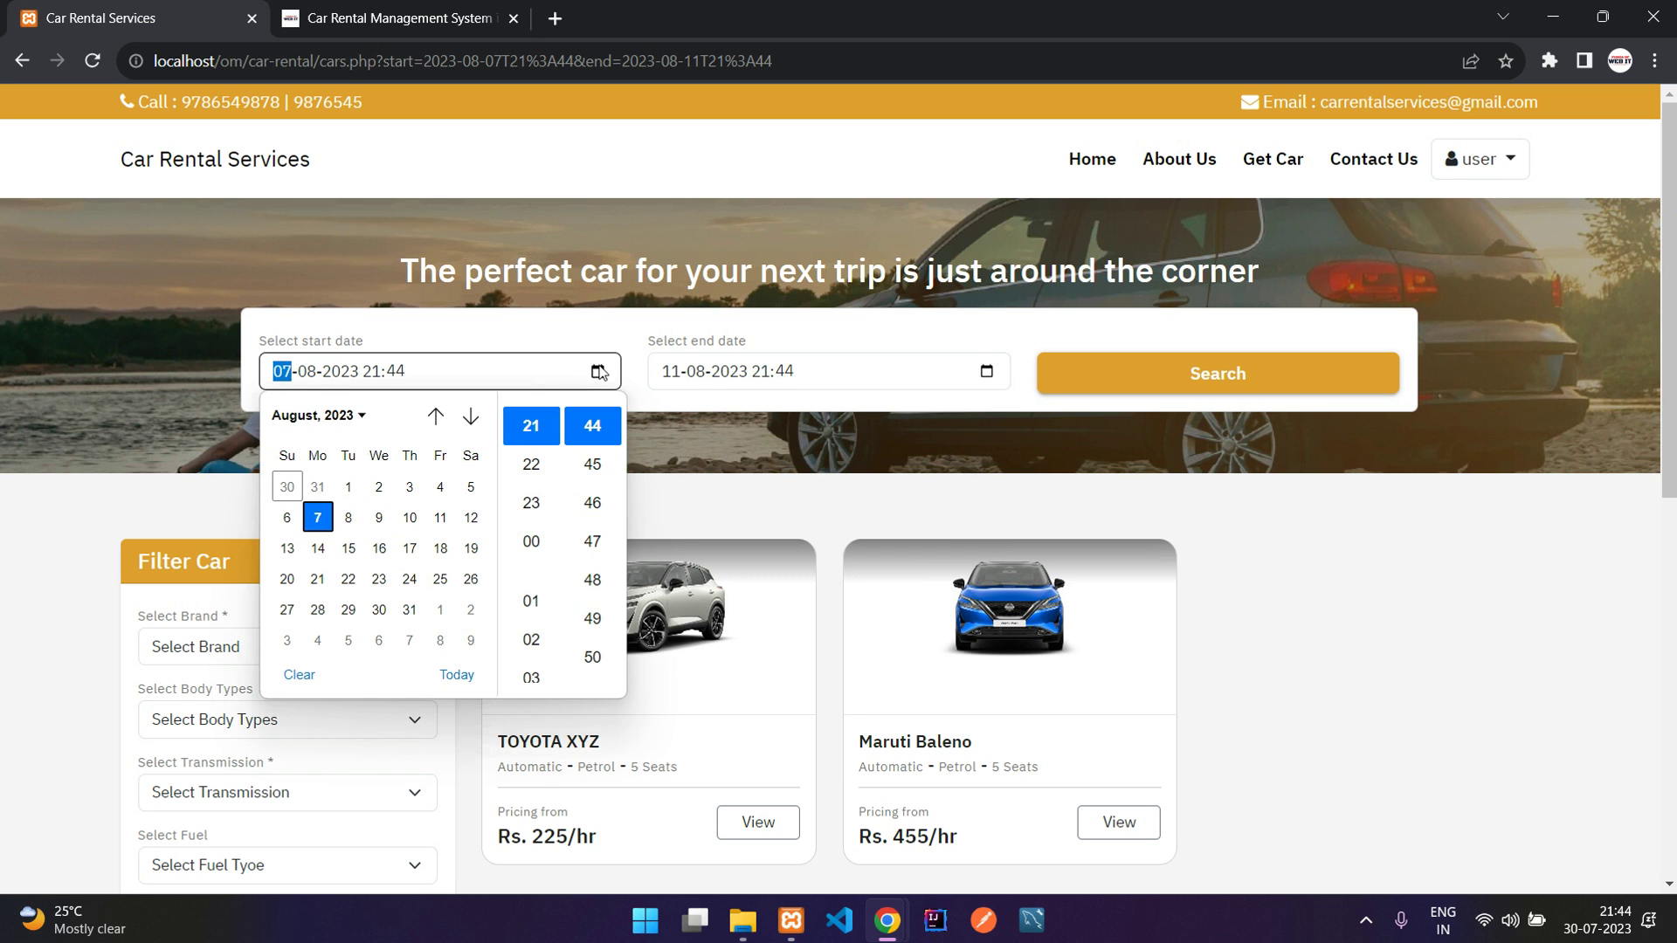
{"action": "left_click", "coordinate": [788, 465]}
{"action": "scroll", "coordinate": [797, 474], "scroll_direction": "down", "scroll_amount": 2}
{"action": "scroll", "coordinate": [824, 480], "scroll_direction": "up", "scroll_amount": 2}
{"action": "left_click_drag", "start_coordinate": [323, 327], "coordinate": [689, 309]}
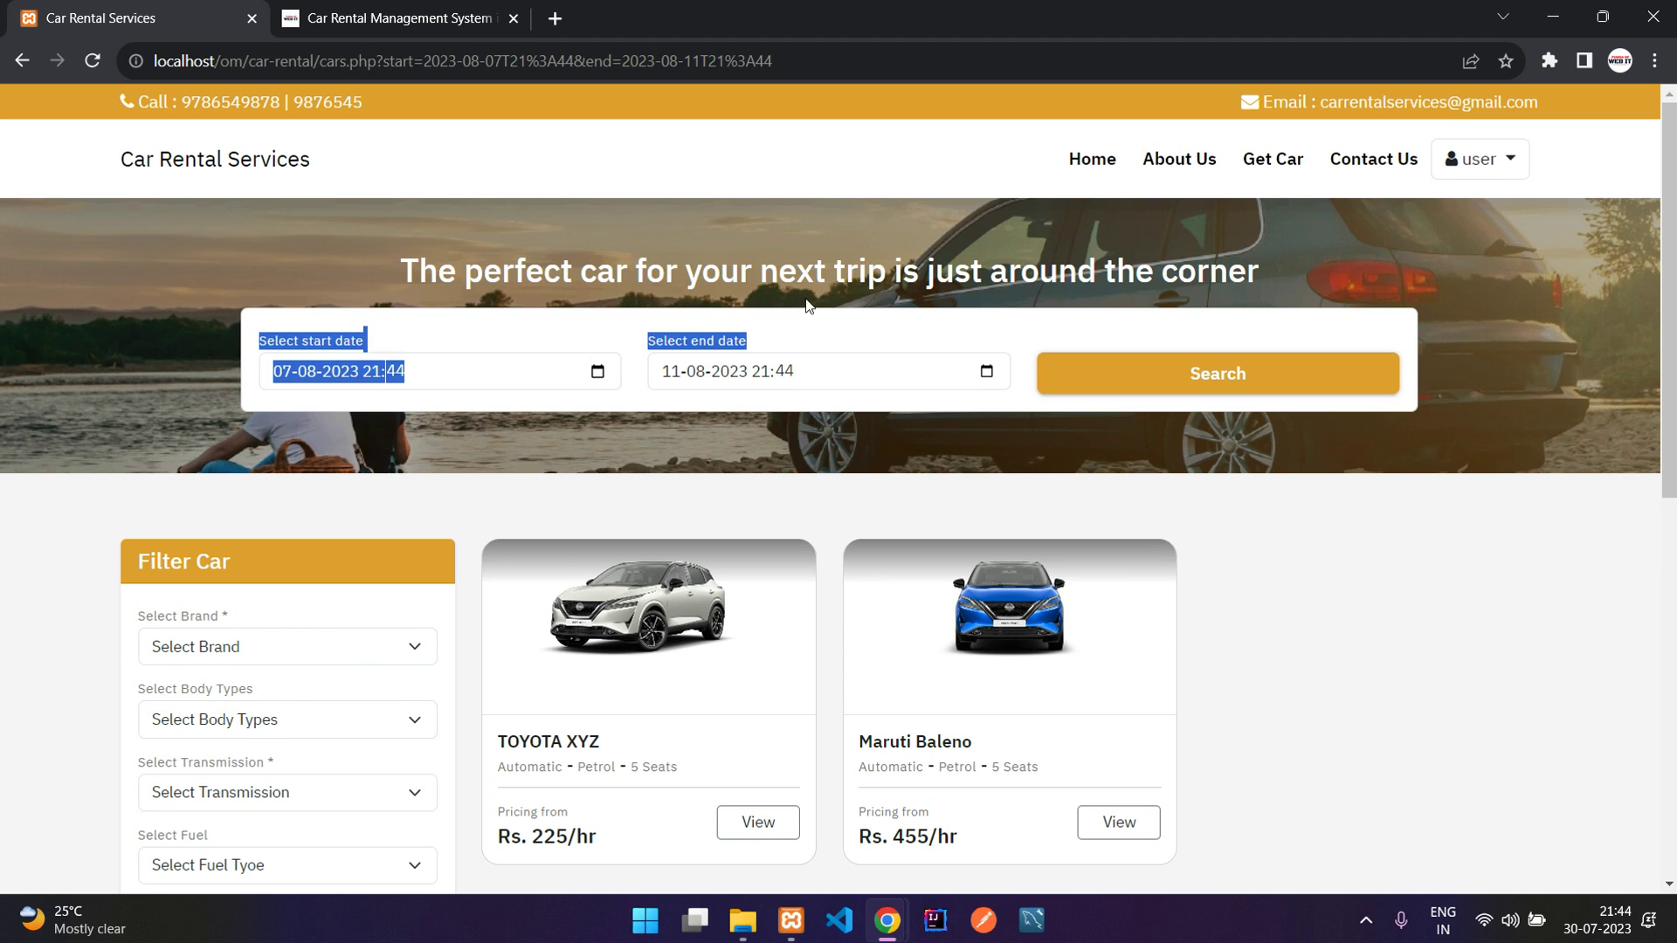
{"action": "left_click", "coordinate": [860, 323]}
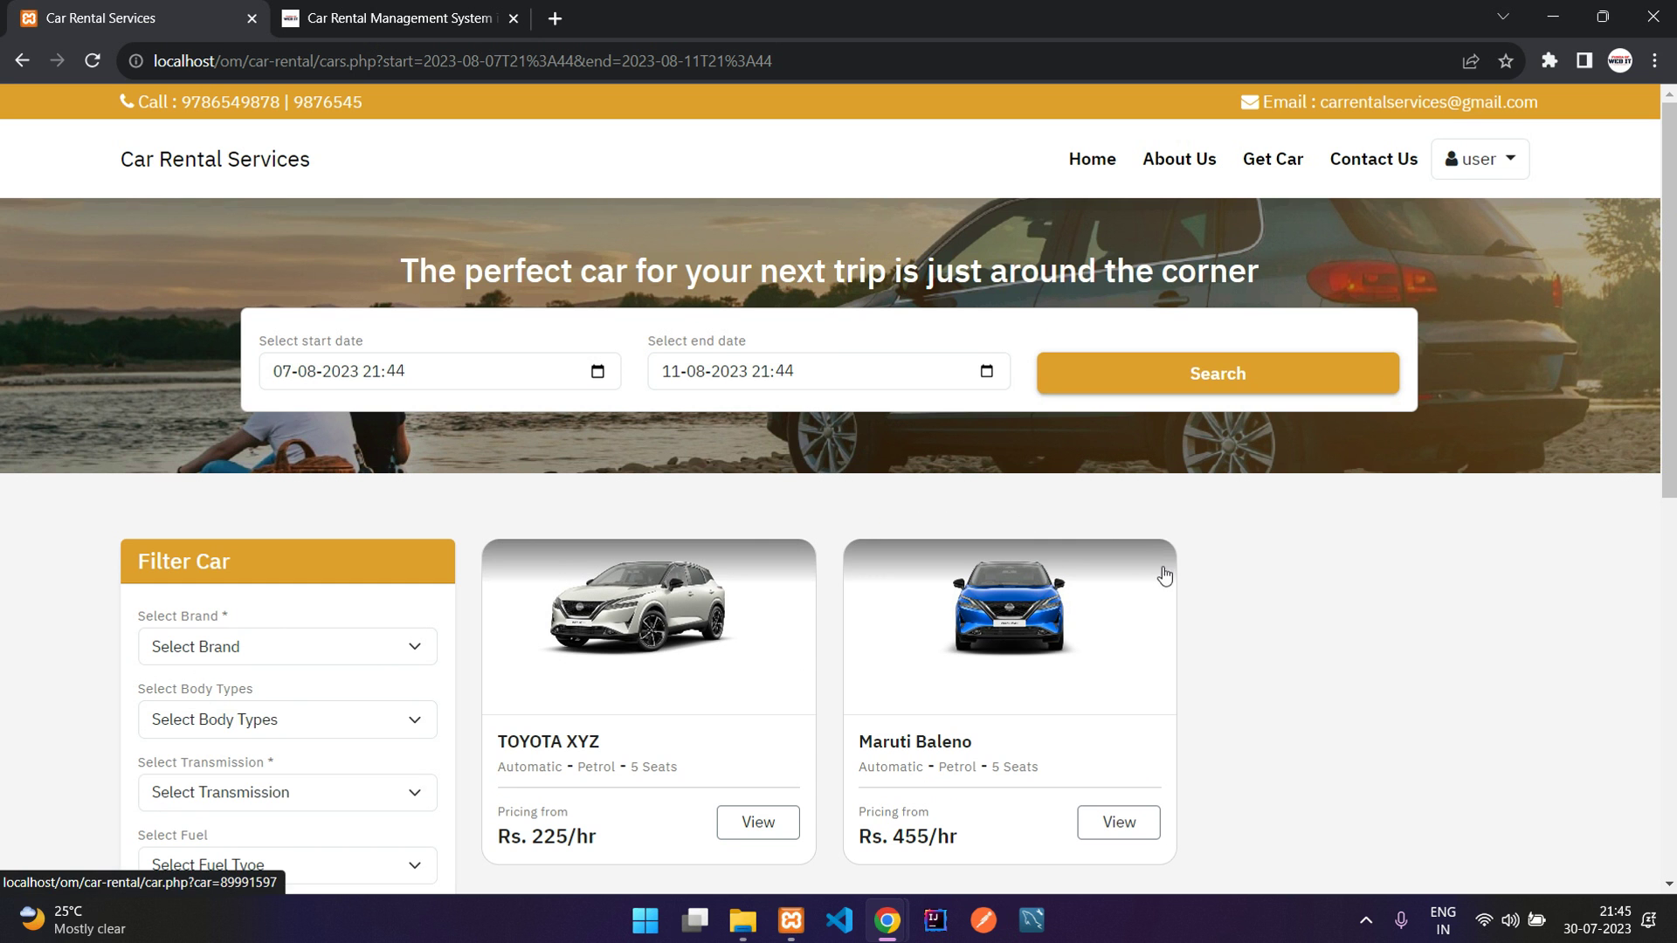
{"action": "scroll", "coordinate": [1280, 514], "scroll_direction": "down", "scroll_amount": 2}
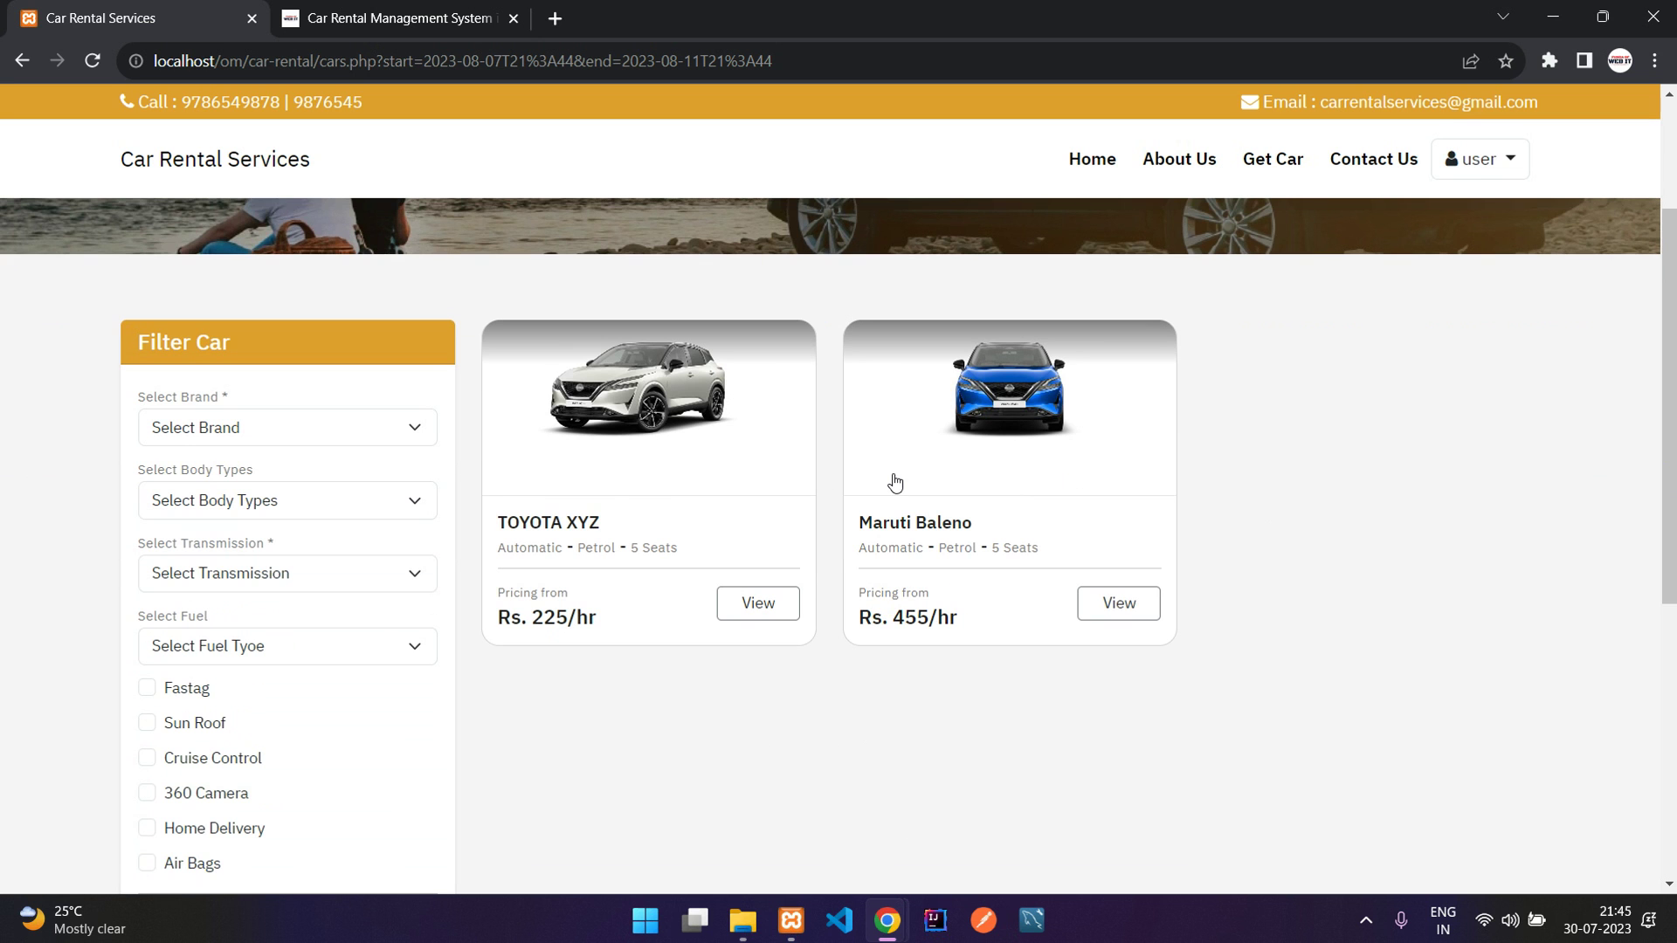
{"action": "scroll", "coordinate": [1264, 392], "scroll_direction": "up", "scroll_amount": 2}
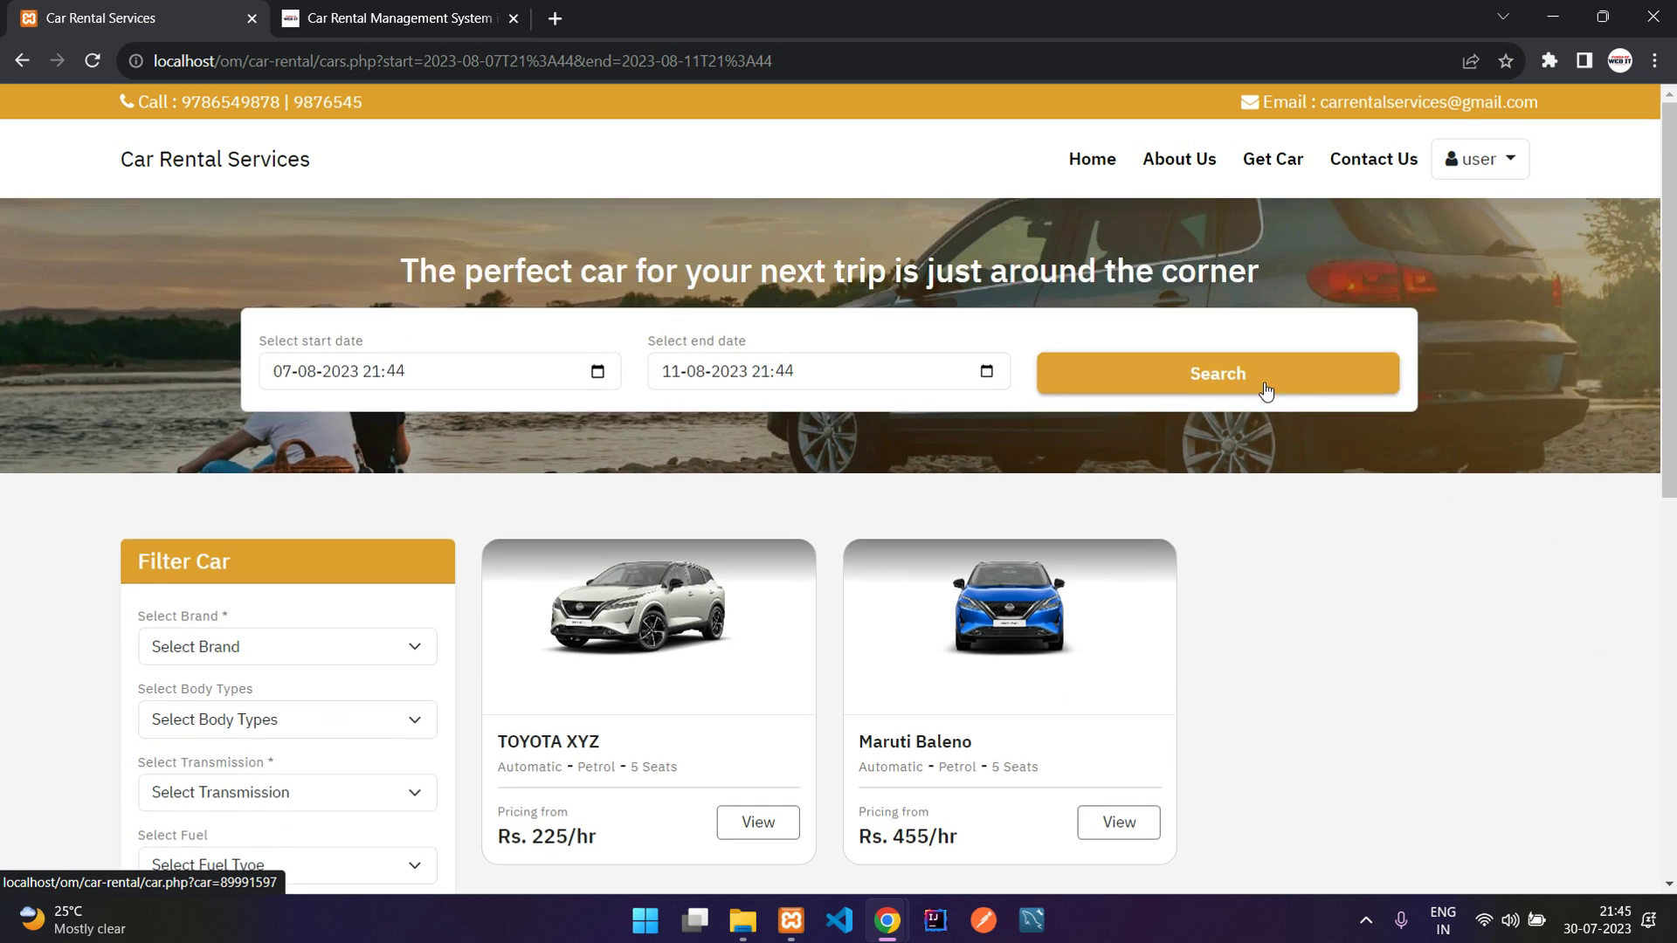
Go to the My Bookings page from the user account menu
{"action": "left_click", "coordinate": [1509, 171]}
{"action": "left_click", "coordinate": [1497, 241]}
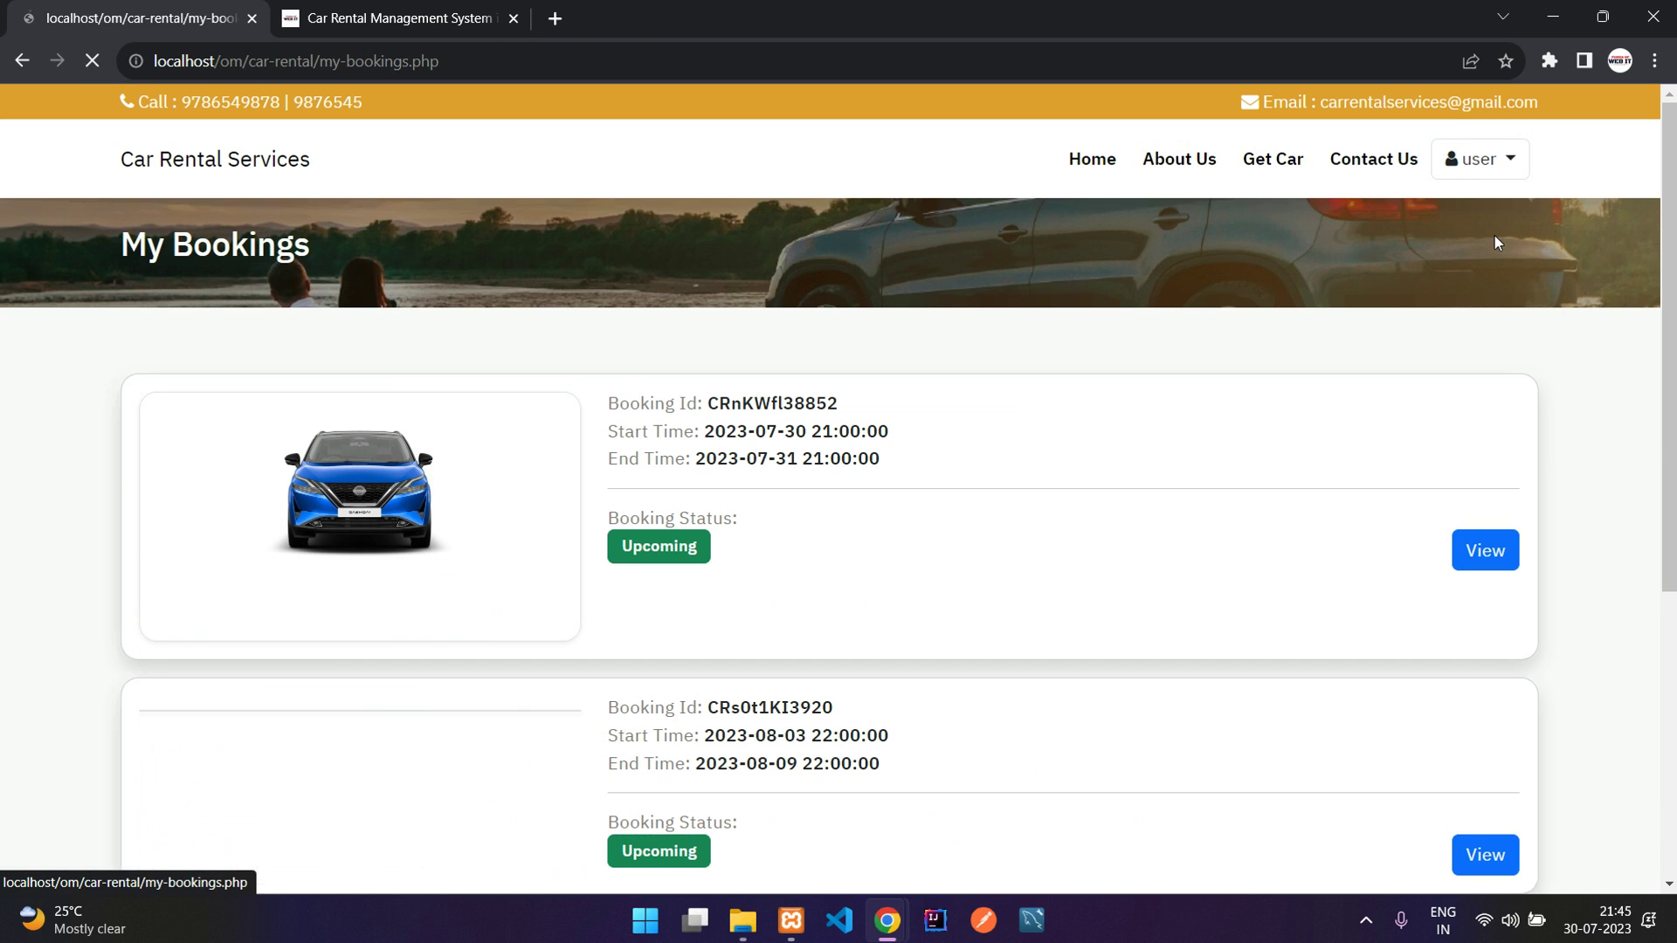
{"action": "scroll", "coordinate": [625, 419], "scroll_direction": "down", "scroll_amount": 1}
Switch to the admin panel window and open the Dashboard
{"action": "mouse_move", "coordinate": [819, 921]}
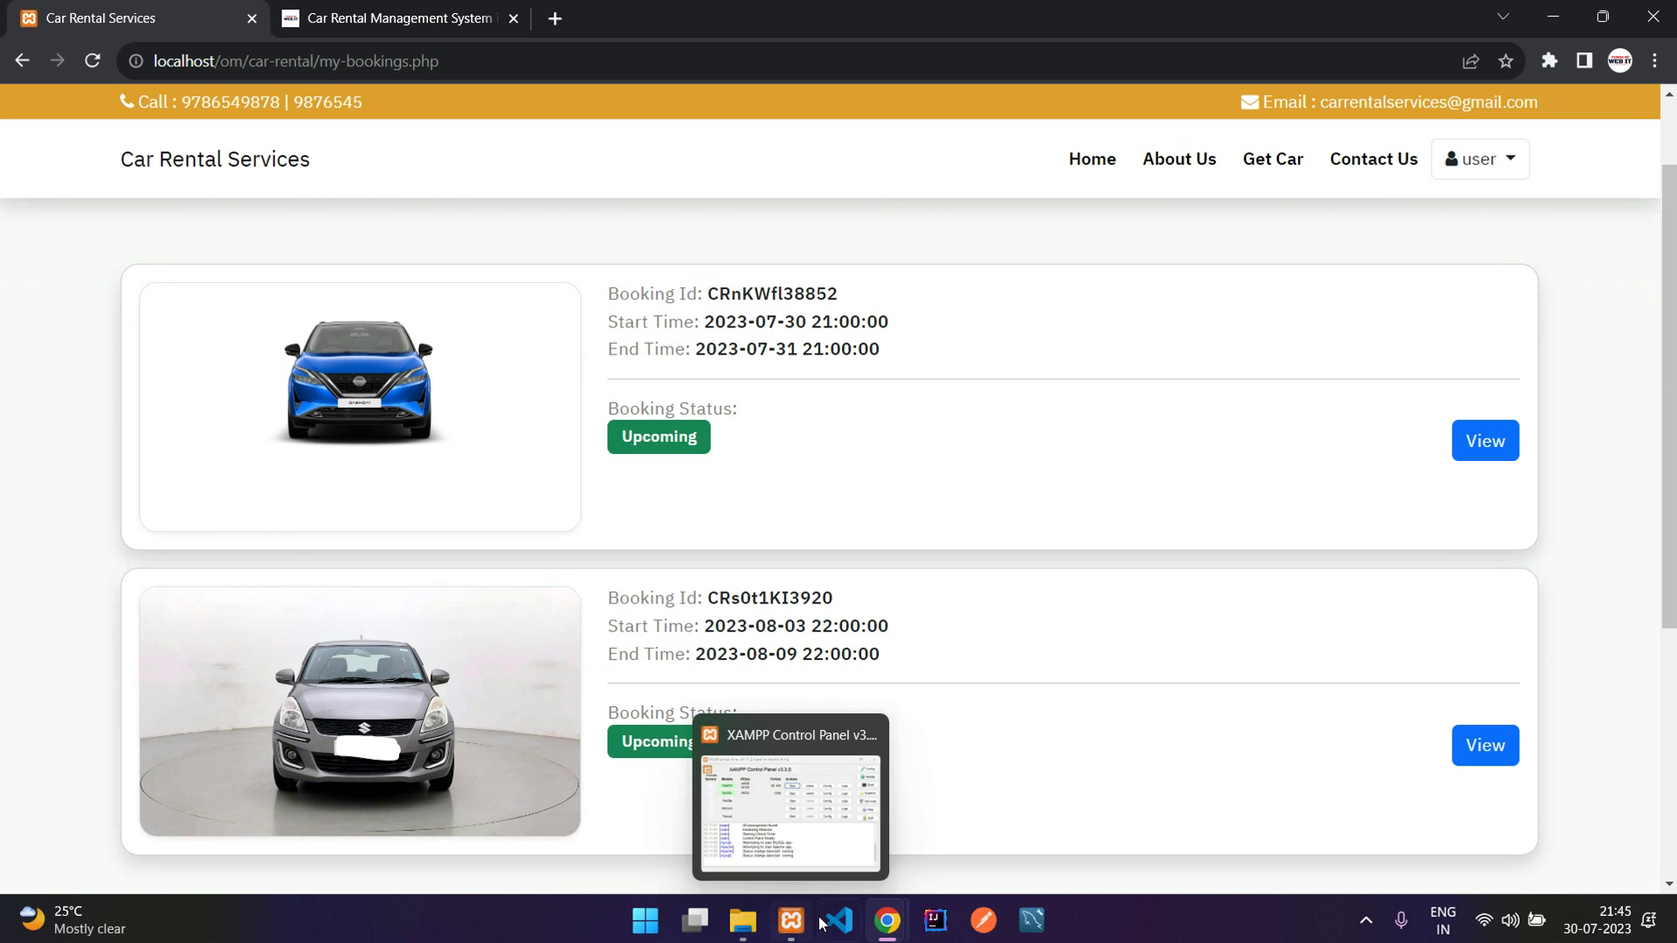
{"action": "mouse_move", "coordinate": [887, 921]}
{"action": "left_click", "coordinate": [995, 803]}
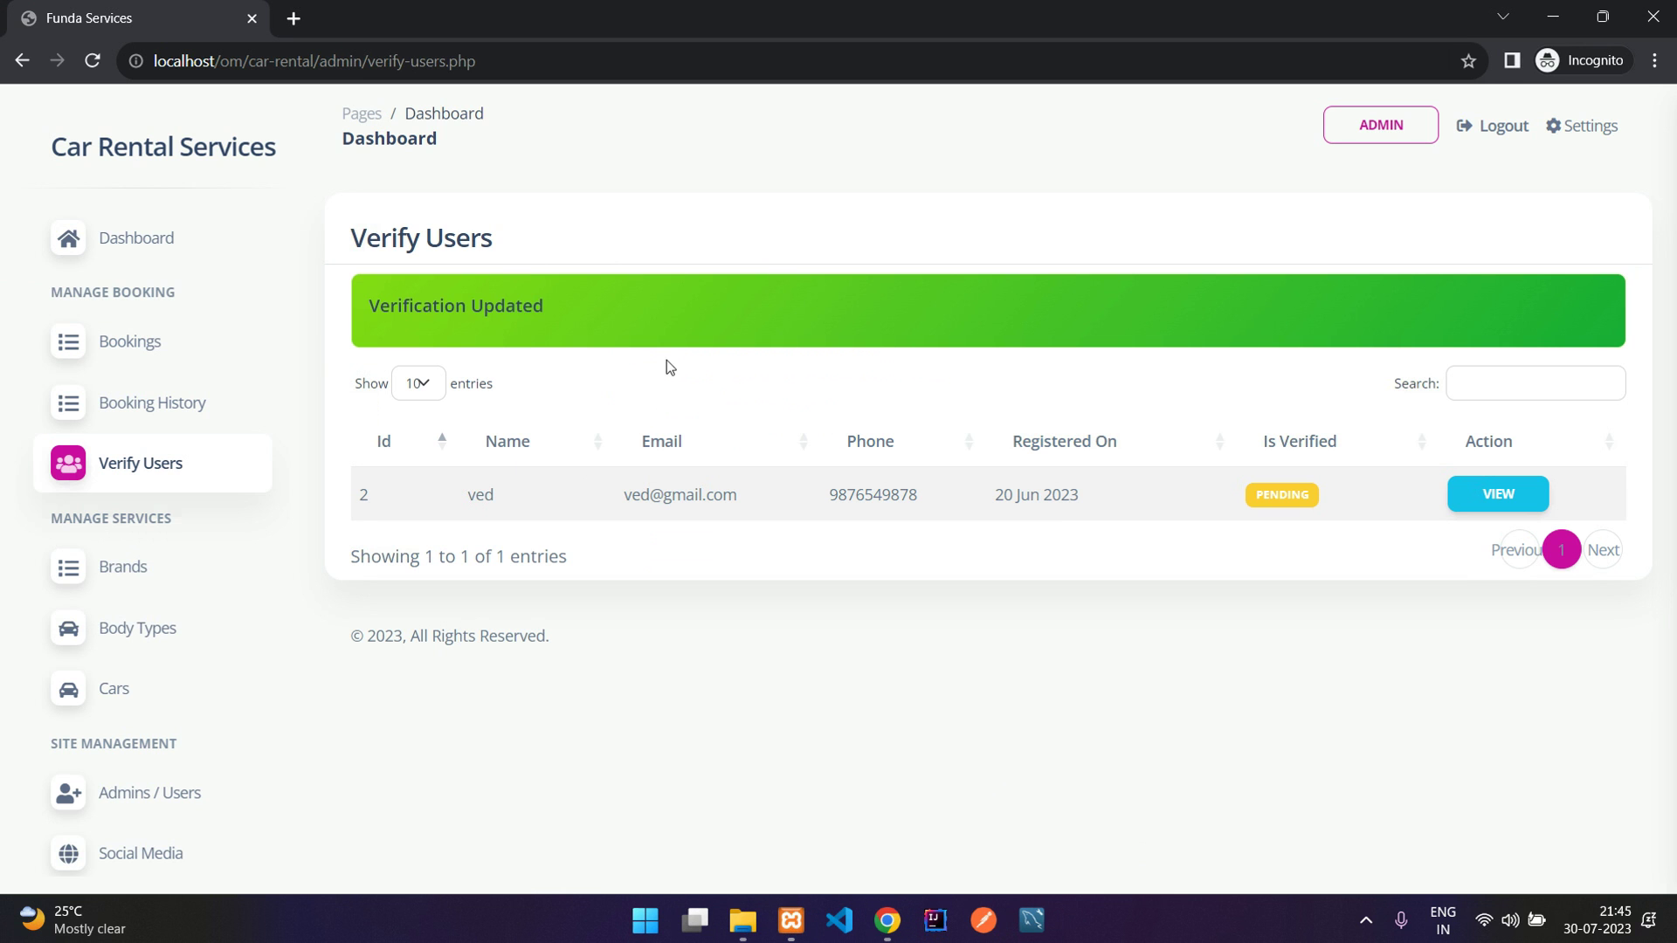
{"action": "left_click", "coordinate": [81, 236]}
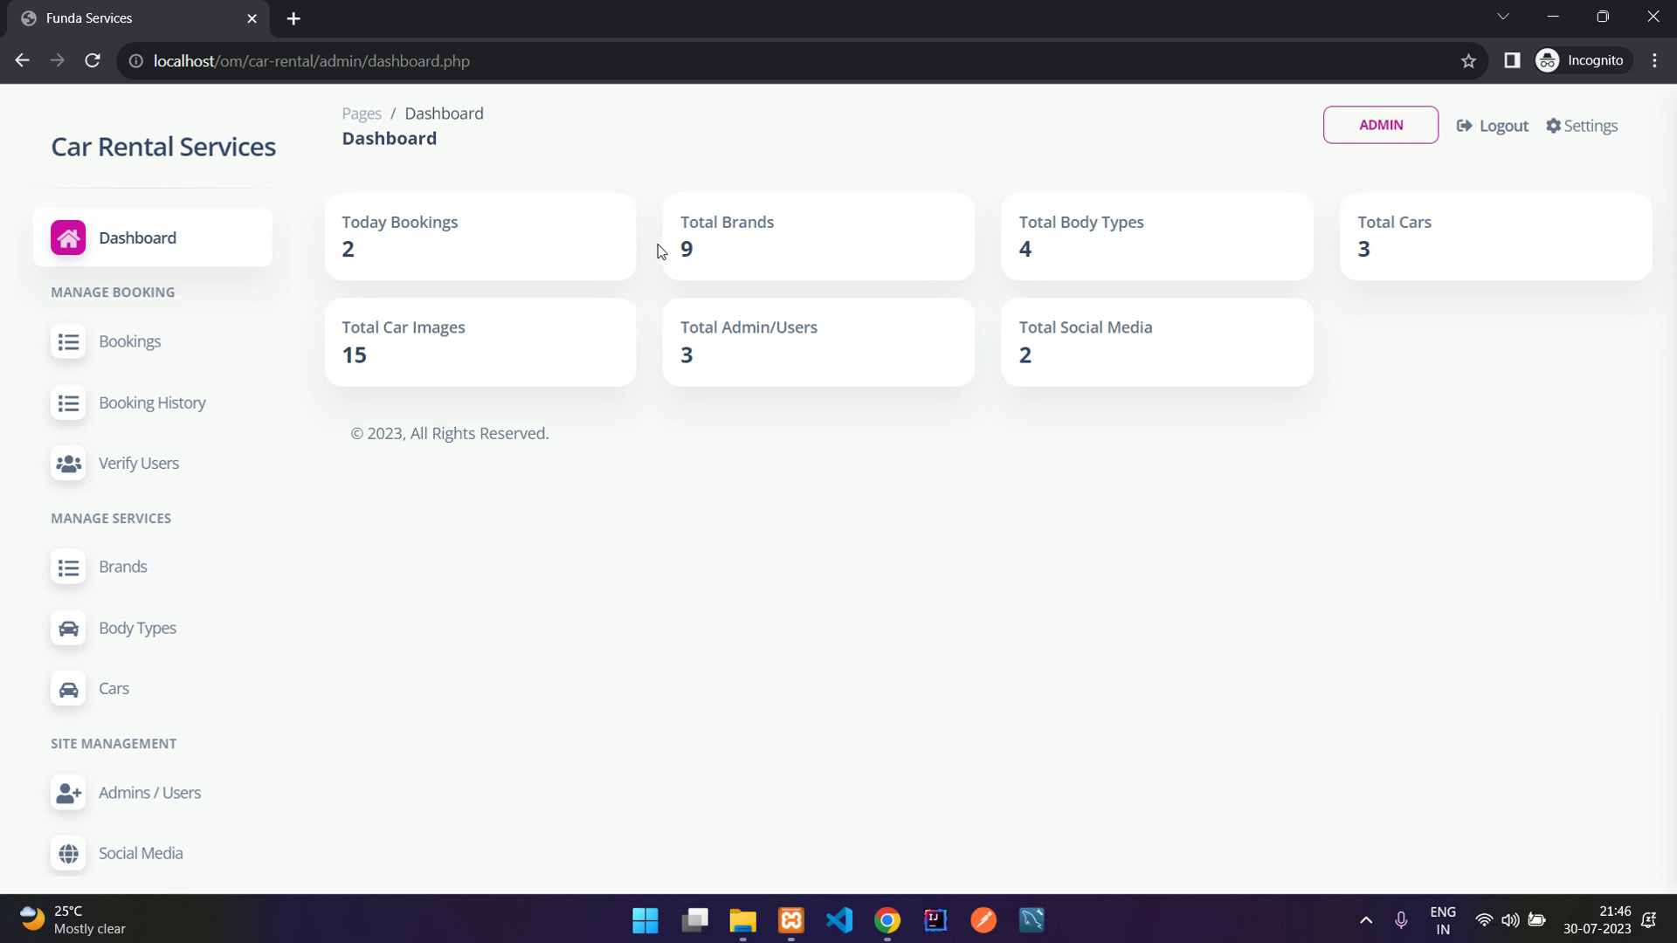
Point out the dashboard totals, including Total Brands 9, then list the bookings
{"action": "left_click_drag", "start_coordinate": [340, 227], "coordinate": [342, 250]}
{"action": "left_click", "coordinate": [412, 257]}
{"action": "left_click_drag", "start_coordinate": [687, 220], "coordinate": [774, 223]}
{"action": "left_click", "coordinate": [748, 249]}
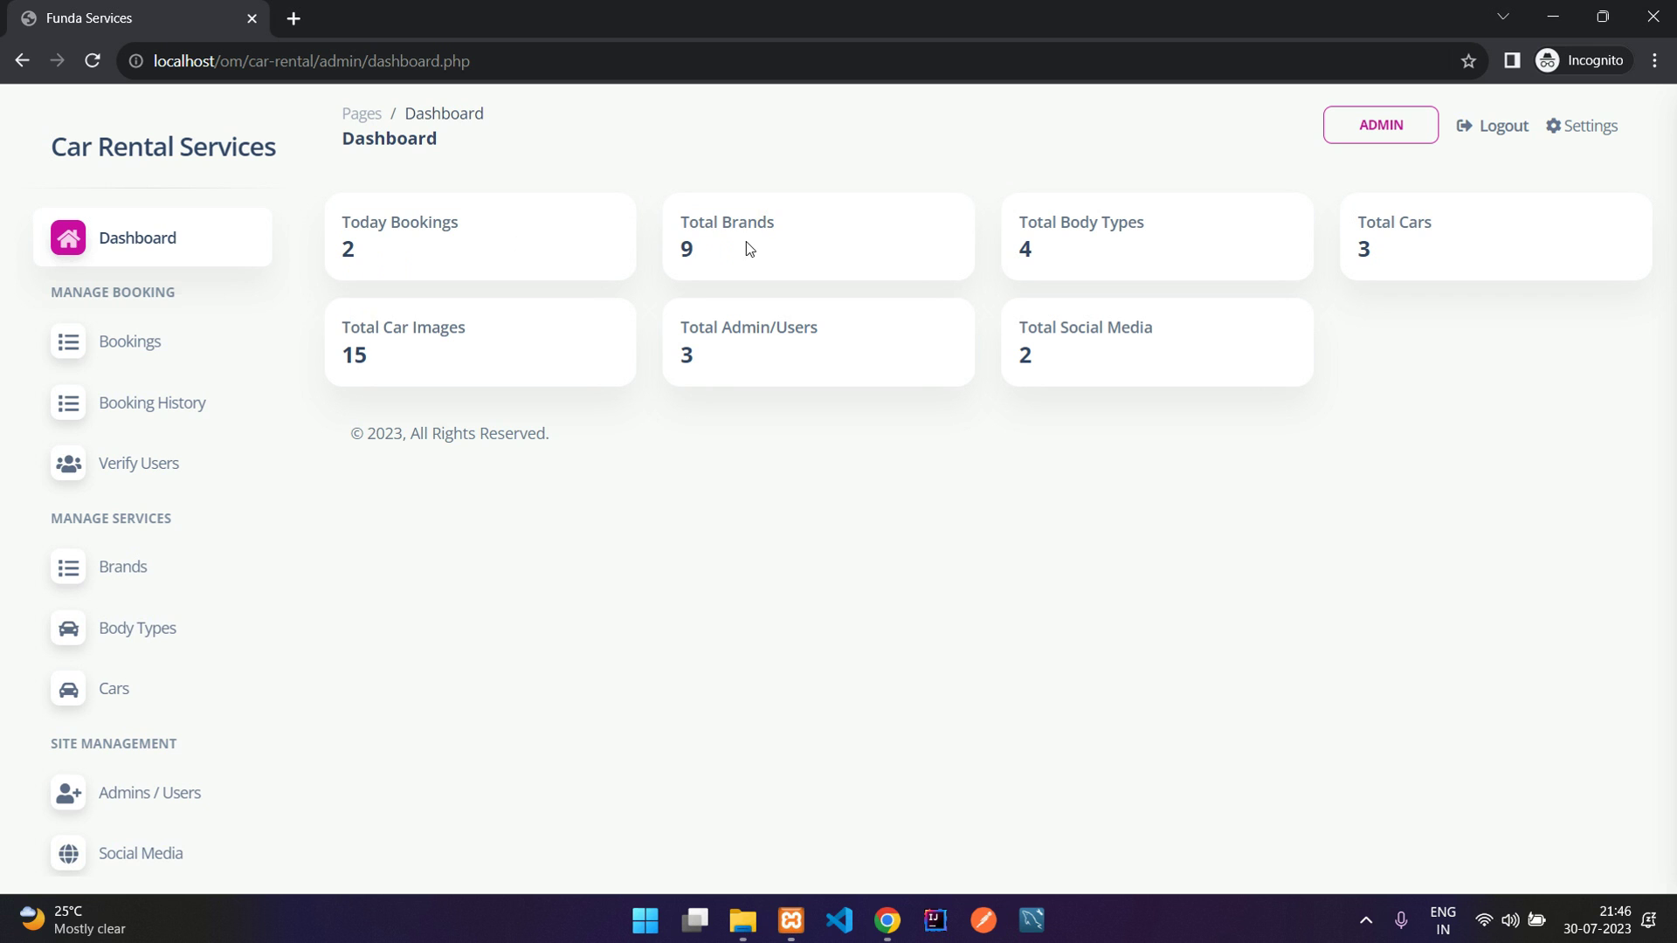
{"action": "double_click", "coordinate": [685, 251]}
{"action": "left_click_drag", "start_coordinate": [1020, 221], "coordinate": [1168, 225]}
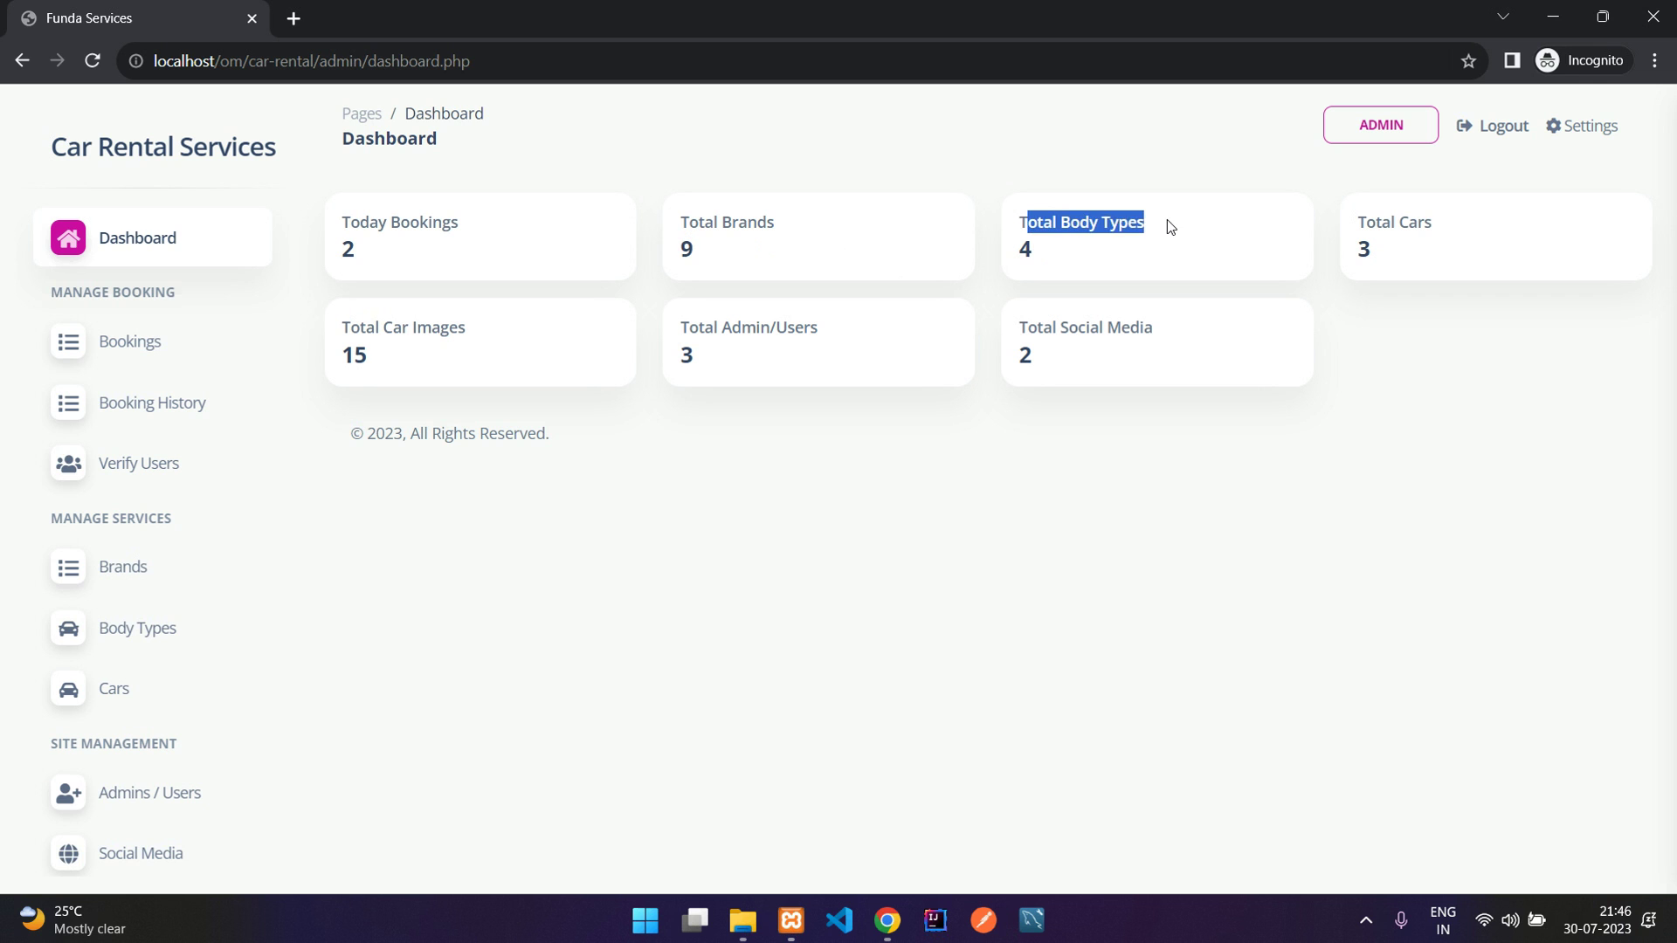
{"action": "left_click", "coordinate": [1167, 224]}
{"action": "left_click_drag", "start_coordinate": [1357, 221], "coordinate": [1424, 257]}
{"action": "left_click", "coordinate": [1423, 257]}
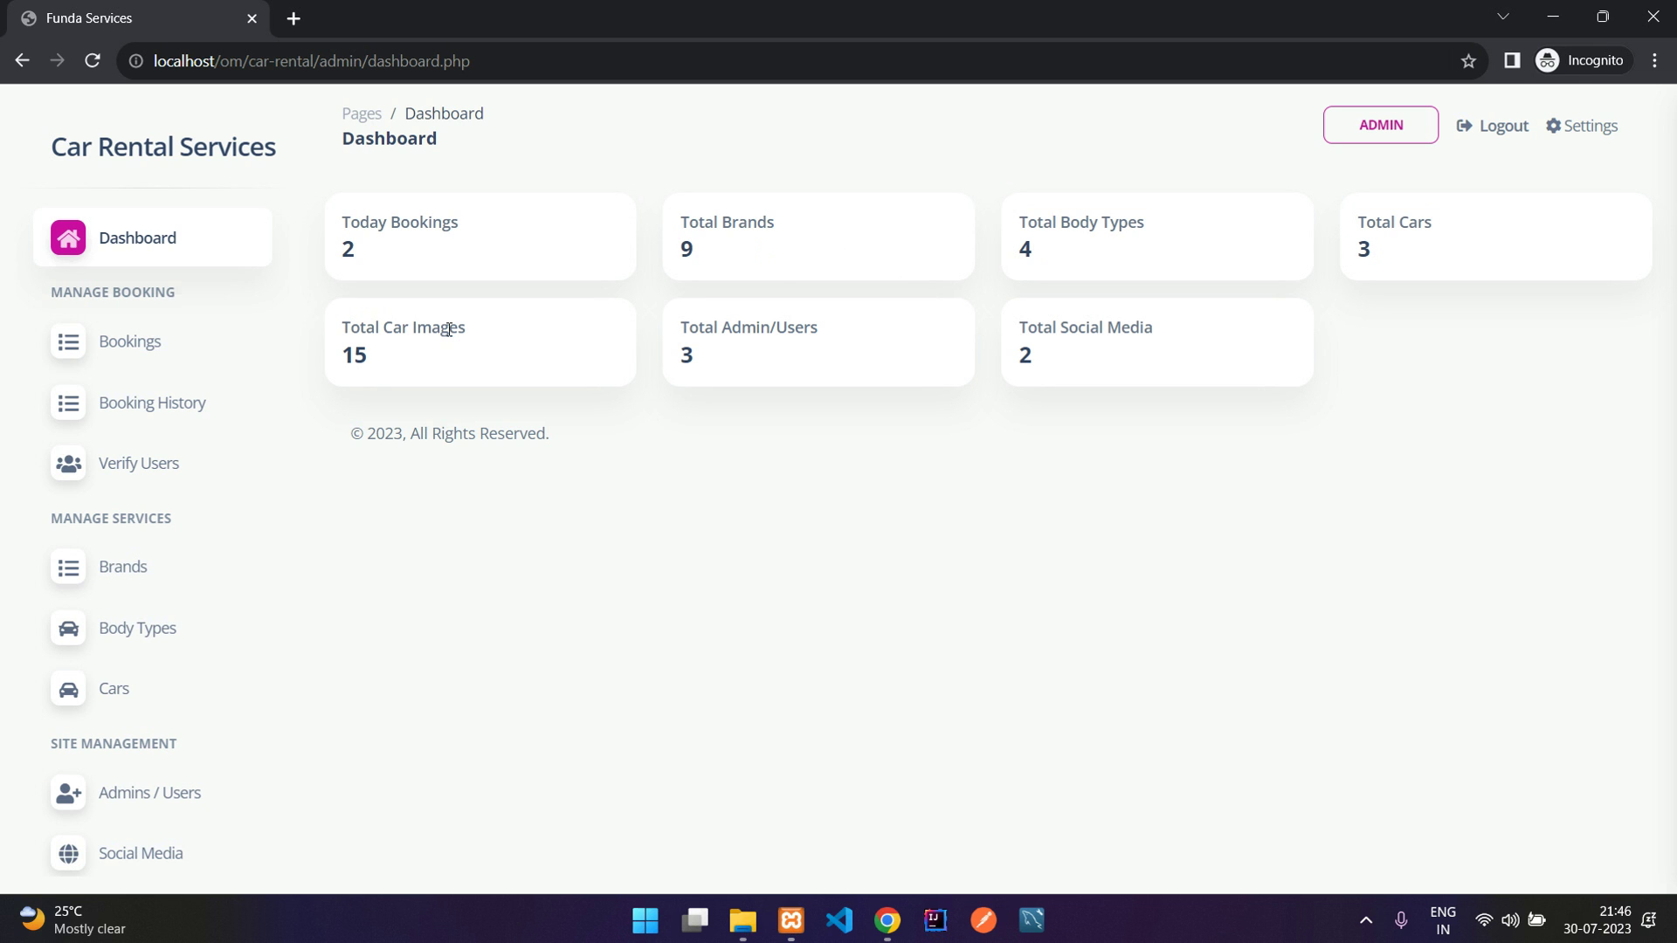
{"action": "left_click_drag", "start_coordinate": [348, 330], "coordinate": [370, 353]}
{"action": "left_click", "coordinate": [371, 354]}
{"action": "left_click_drag", "start_coordinate": [677, 329], "coordinate": [804, 329]}
{"action": "left_click", "coordinate": [804, 329]}
{"action": "left_click_drag", "start_coordinate": [1037, 328], "coordinate": [1071, 364]}
{"action": "left_click", "coordinate": [1071, 364]}
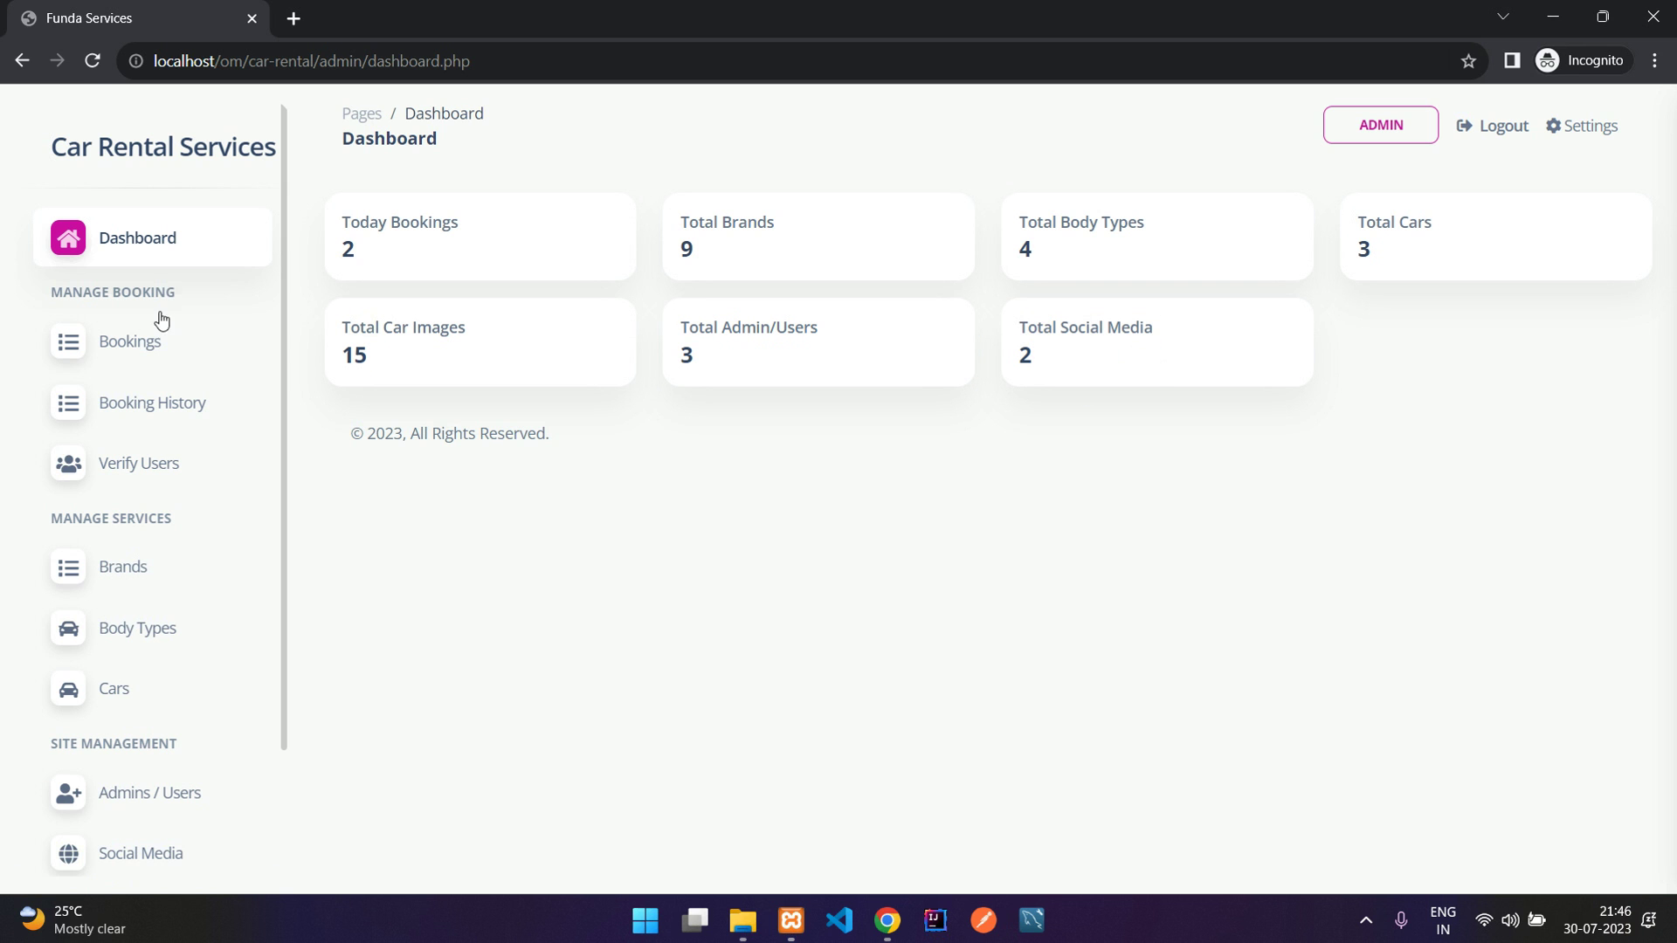
{"action": "left_click", "coordinate": [125, 363]}
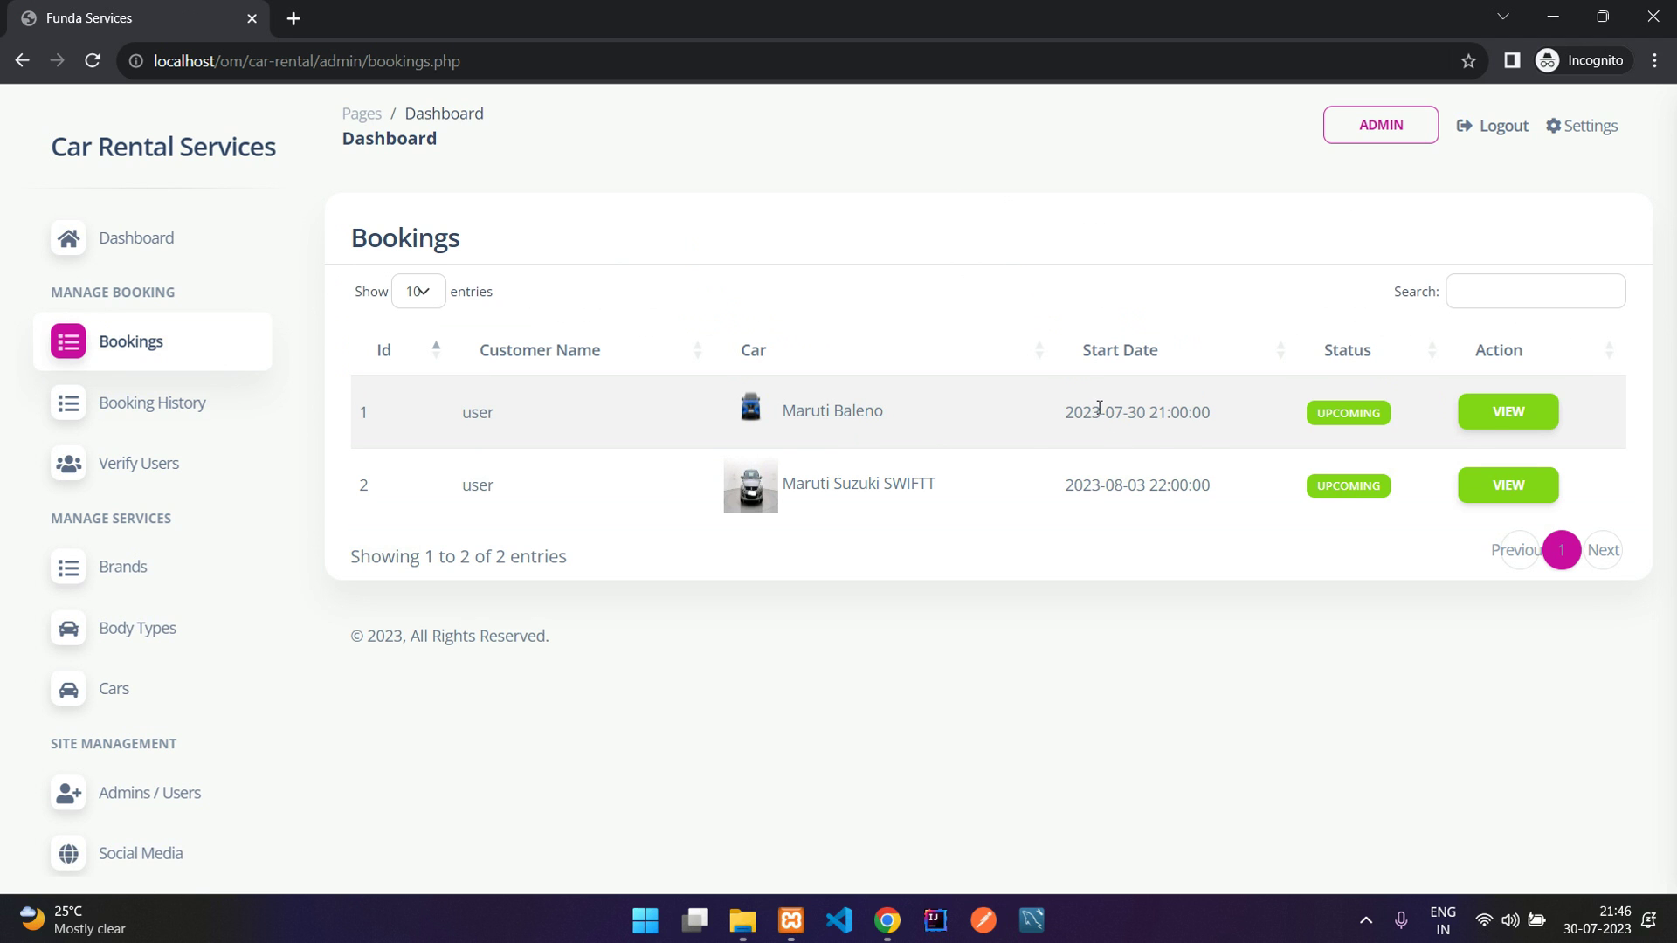
Set the Maruti Baleno booking's status to Live and submit
{"action": "left_click", "coordinate": [1493, 418]}
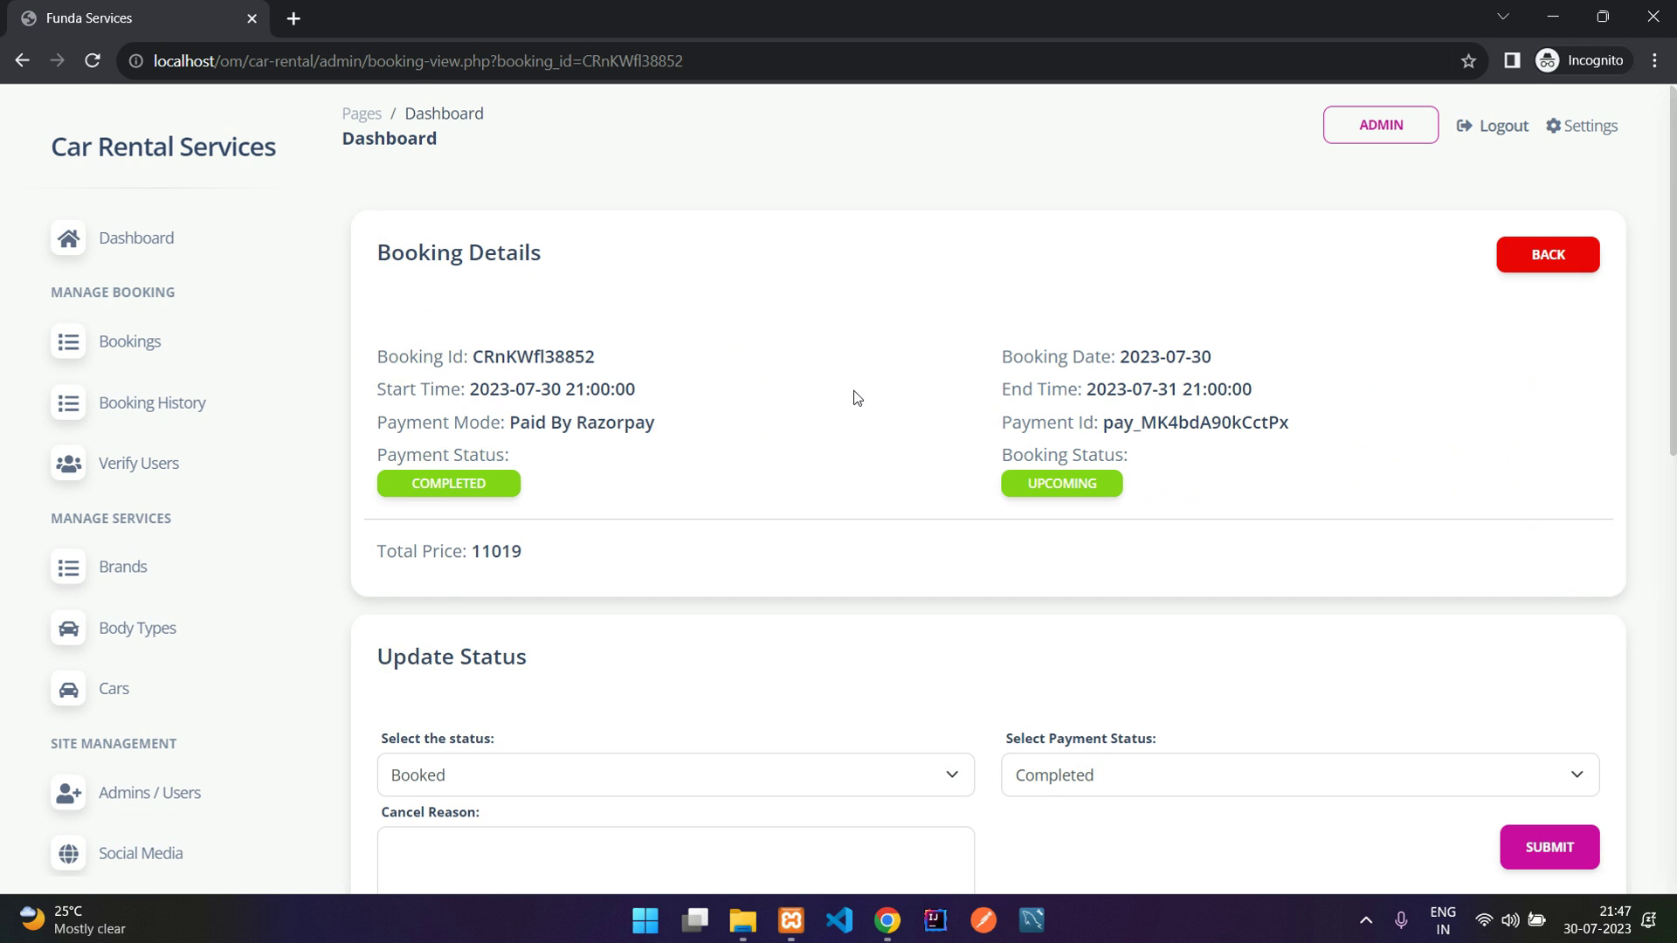
{"action": "left_click_drag", "start_coordinate": [411, 252], "coordinate": [753, 403]}
{"action": "left_click", "coordinate": [753, 403]}
{"action": "scroll", "coordinate": [551, 414], "scroll_direction": "down", "scroll_amount": 3}
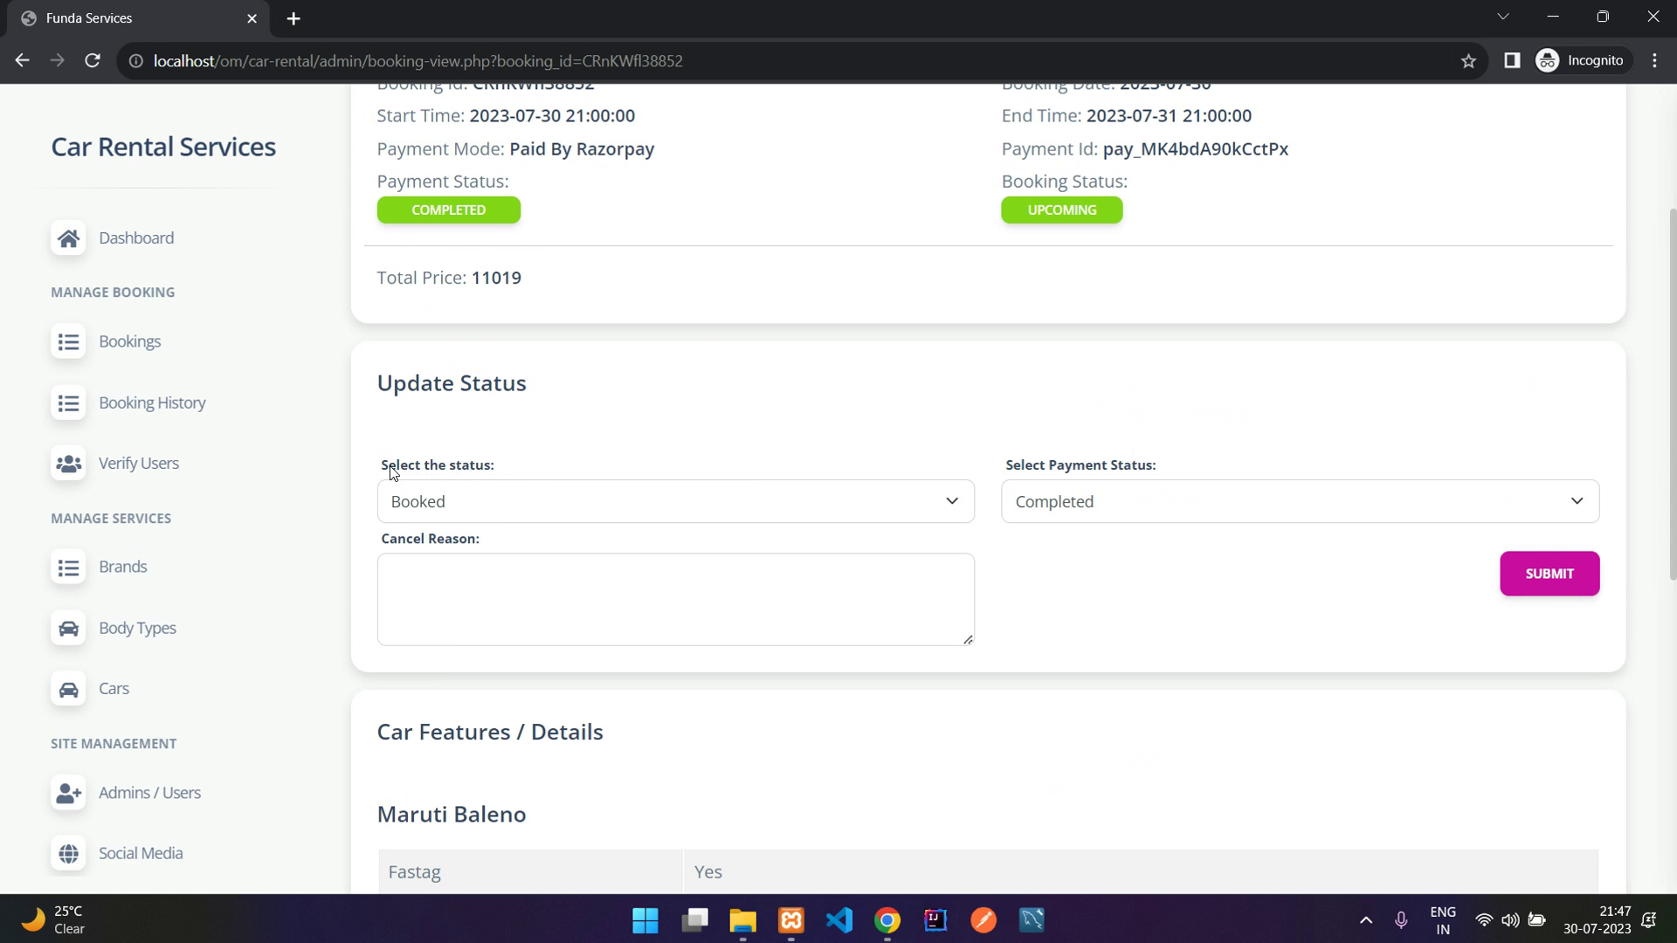
{"action": "left_click", "coordinate": [583, 506]}
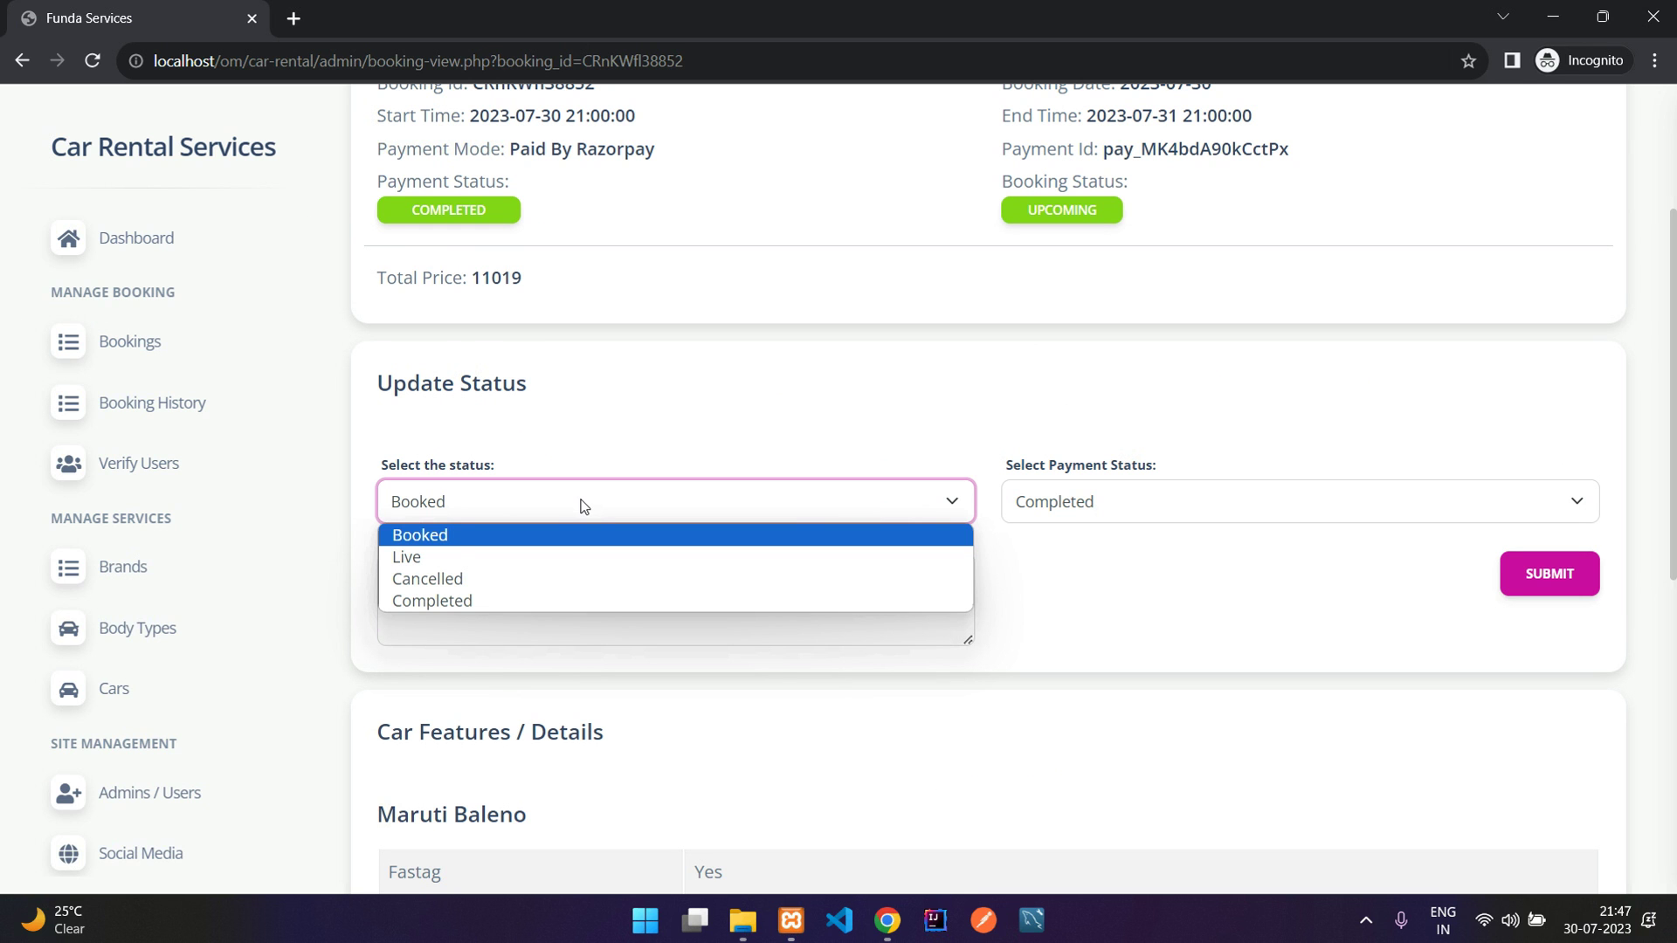
{"action": "left_click", "coordinate": [458, 557]}
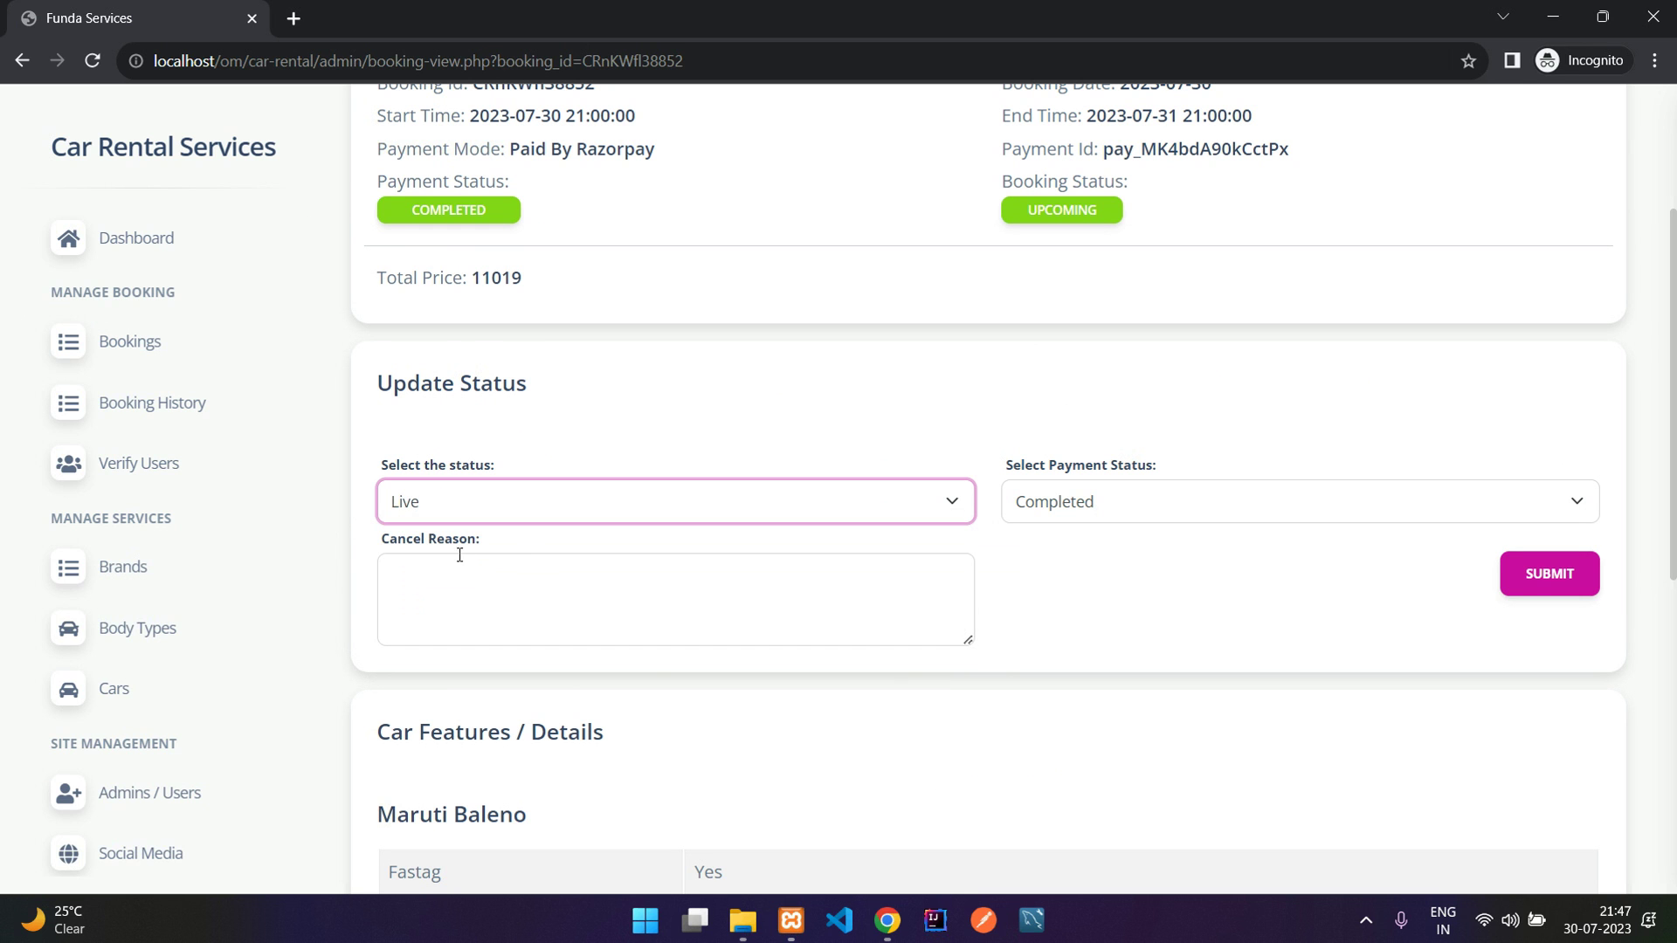
{"action": "left_click", "coordinate": [1537, 583]}
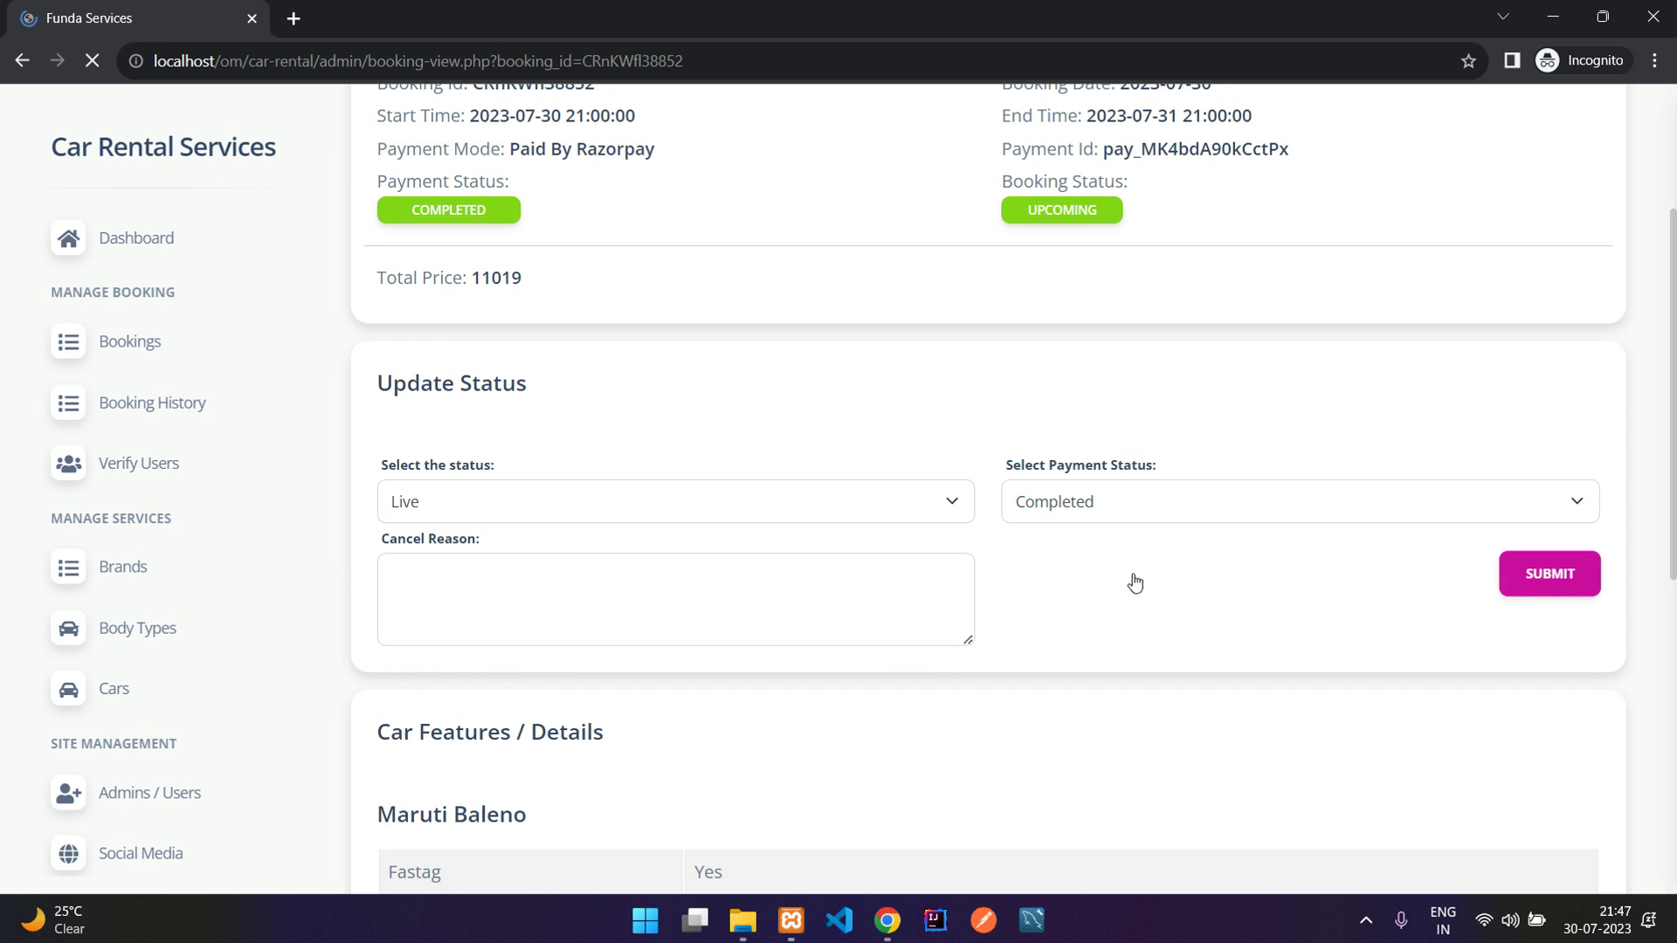
Reload the user's My Bookings to confirm Live, then return to the admin window
{"action": "scroll", "coordinate": [783, 399], "scroll_direction": "down", "scroll_amount": 7}
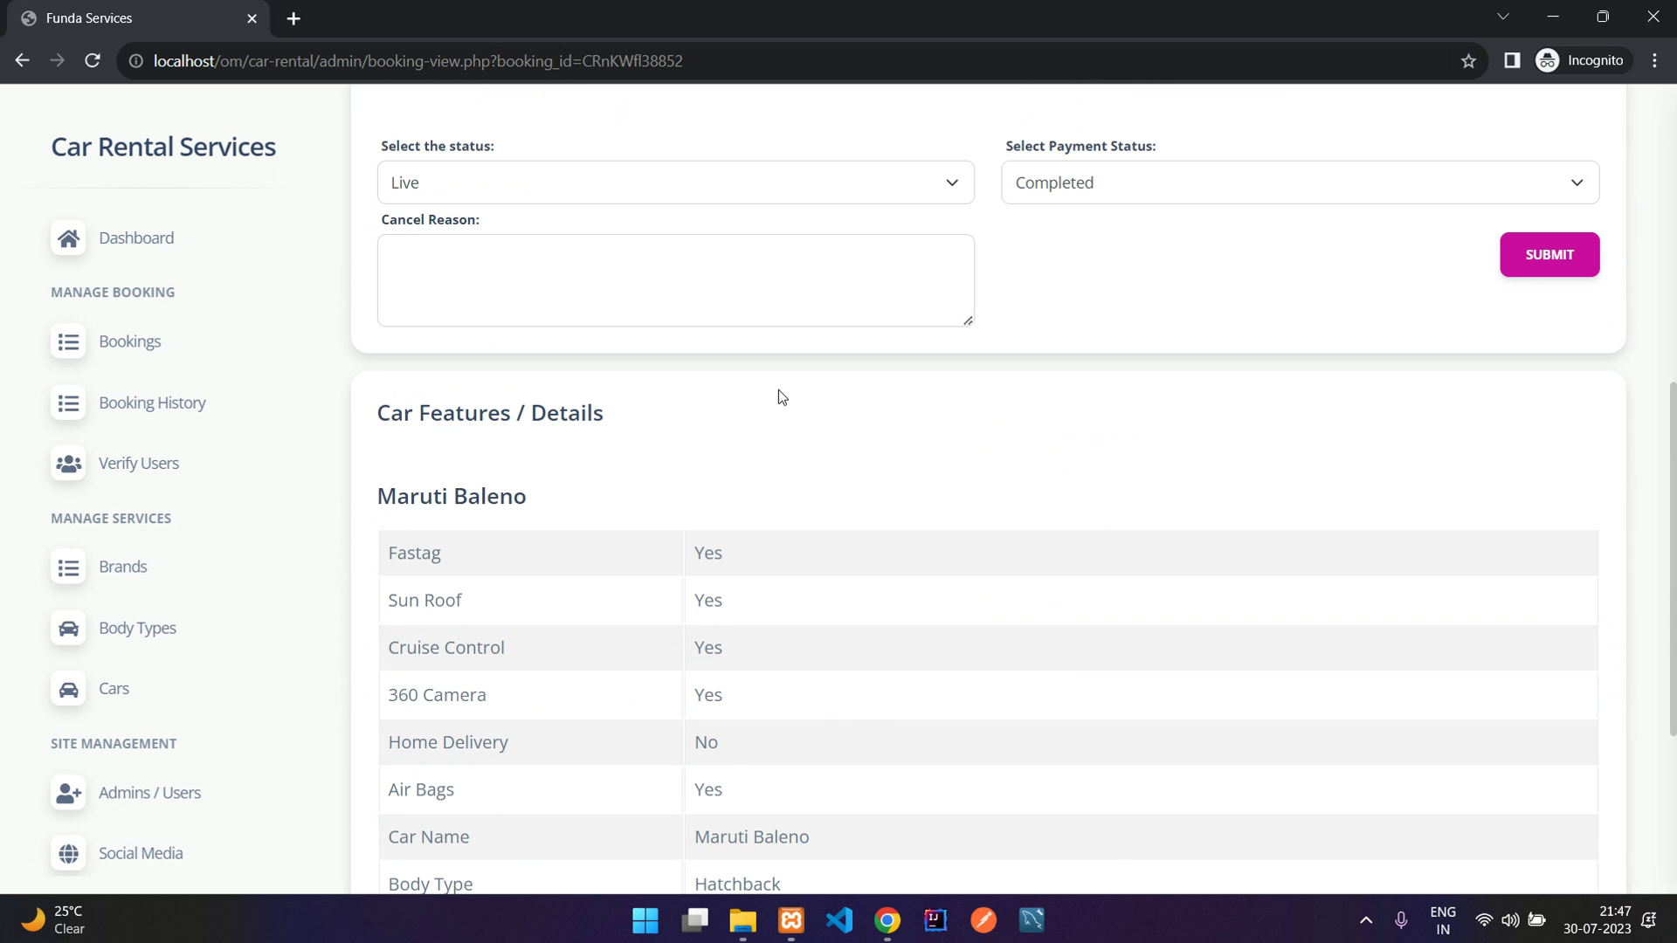
{"action": "mouse_move", "coordinate": [887, 920]}
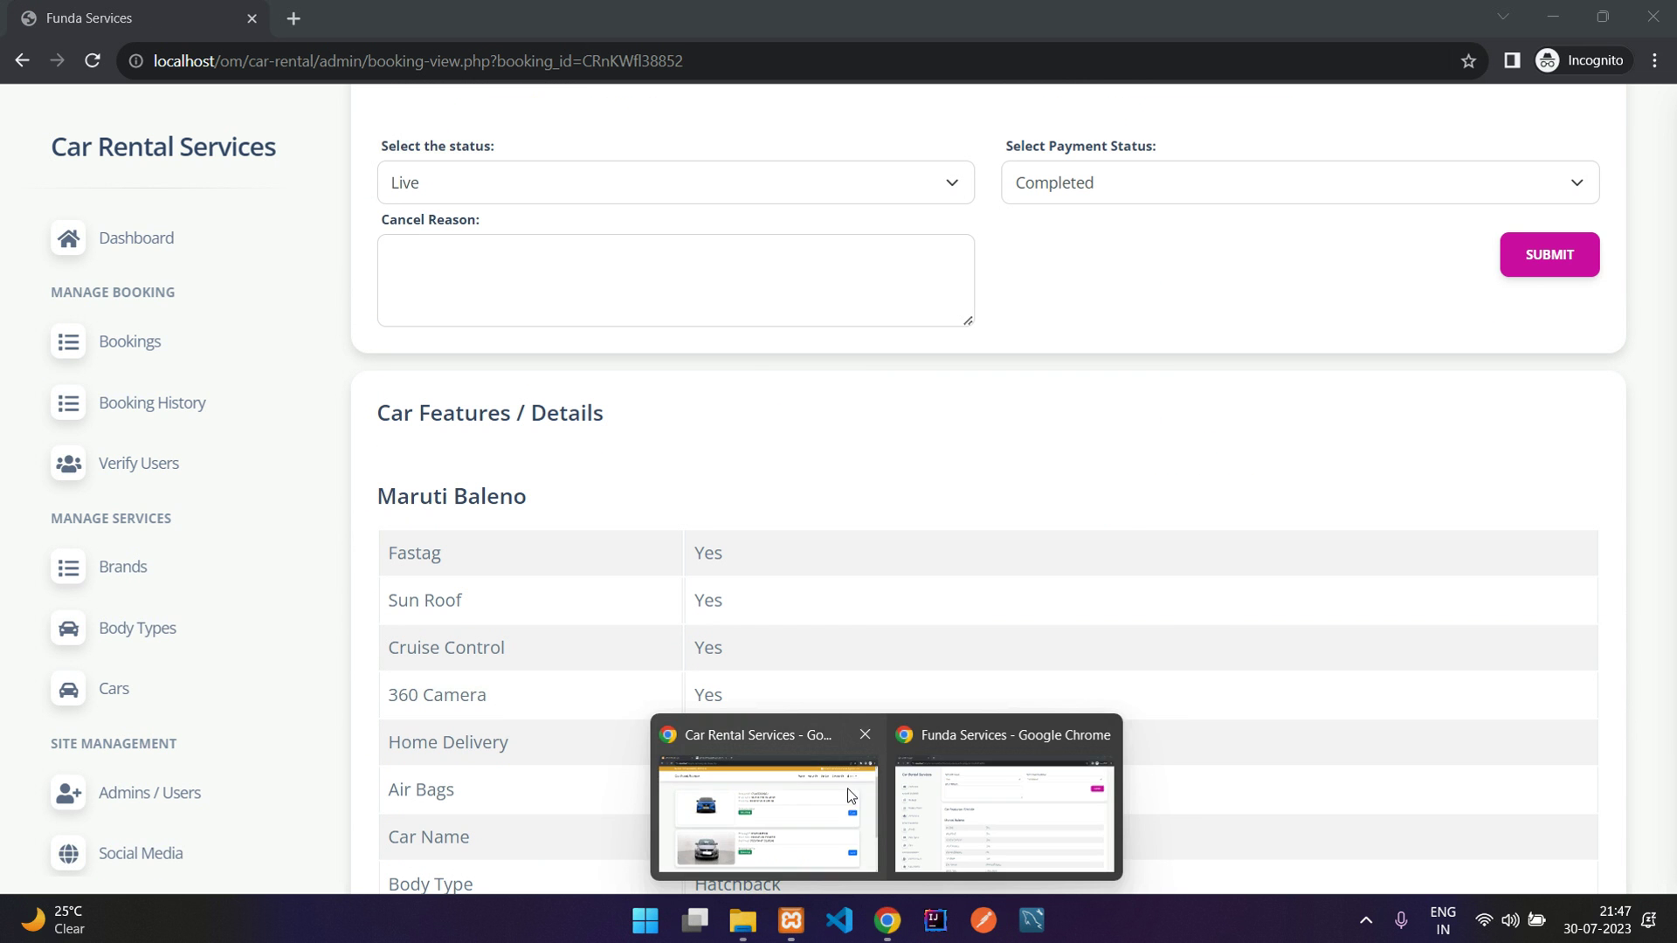
{"action": "left_click", "coordinate": [788, 804]}
{"action": "key", "text": "F5"}
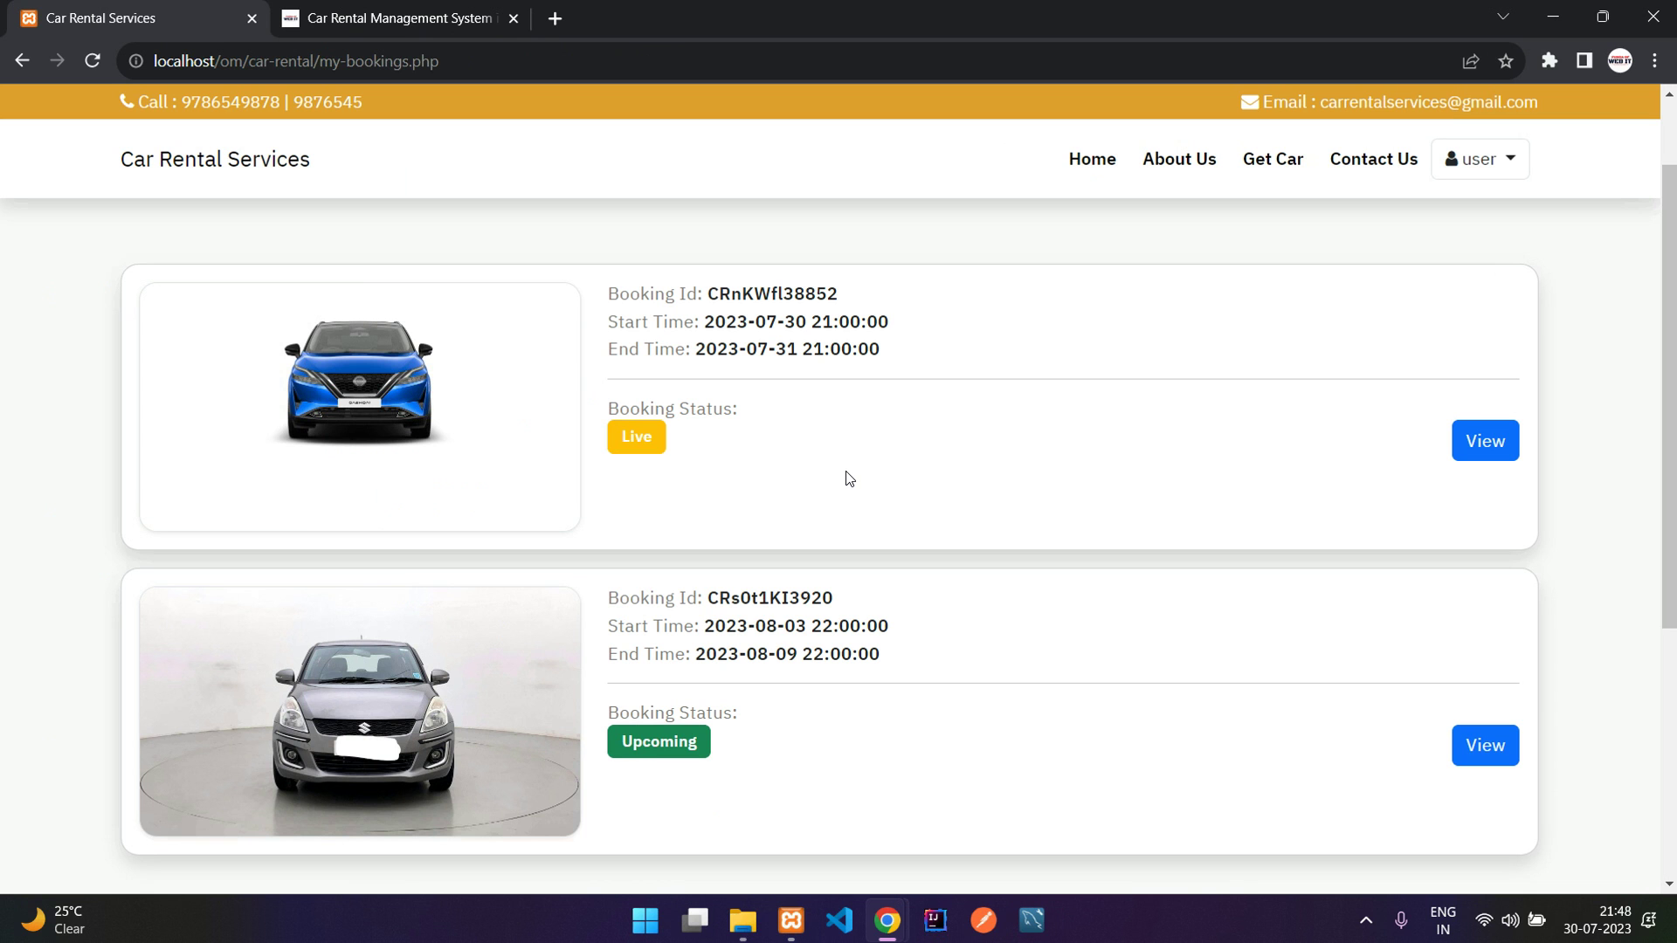
{"action": "left_click_drag", "start_coordinate": [620, 409], "coordinate": [716, 433]}
{"action": "left_click", "coordinate": [652, 447]}
{"action": "mouse_move", "coordinate": [899, 899]}
{"action": "left_click", "coordinate": [981, 804]}
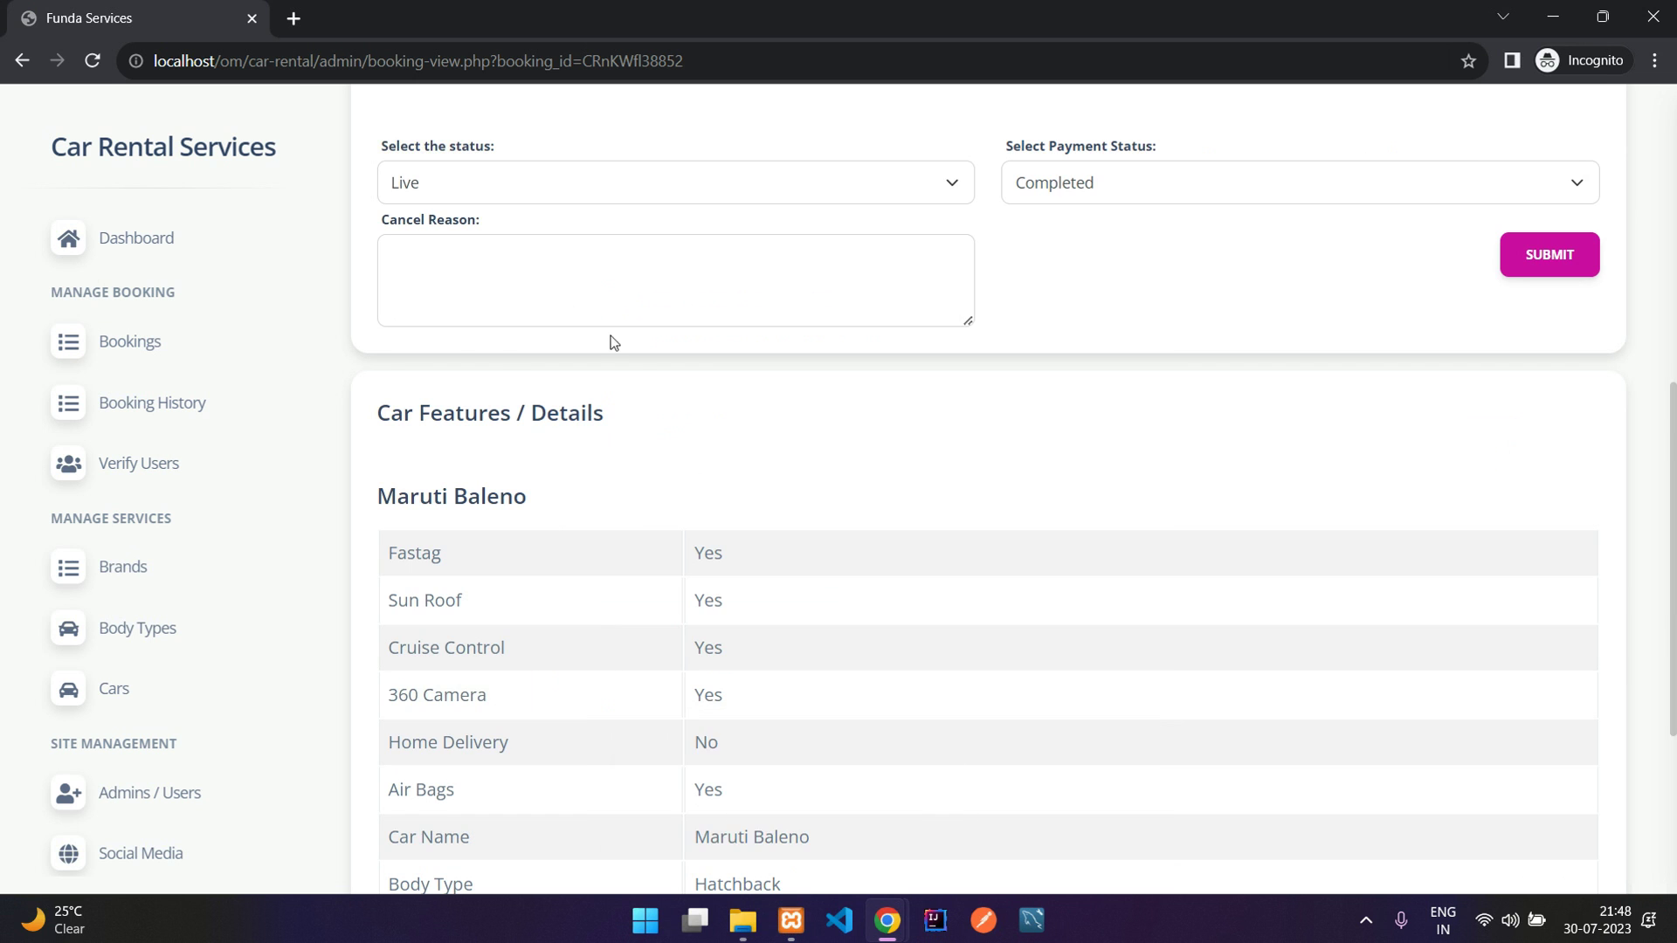
Set the Baleno booking status and payment status both to Completed and submit
{"action": "scroll", "coordinate": [603, 336], "scroll_direction": "up", "scroll_amount": 3}
{"action": "left_click", "coordinate": [588, 463]}
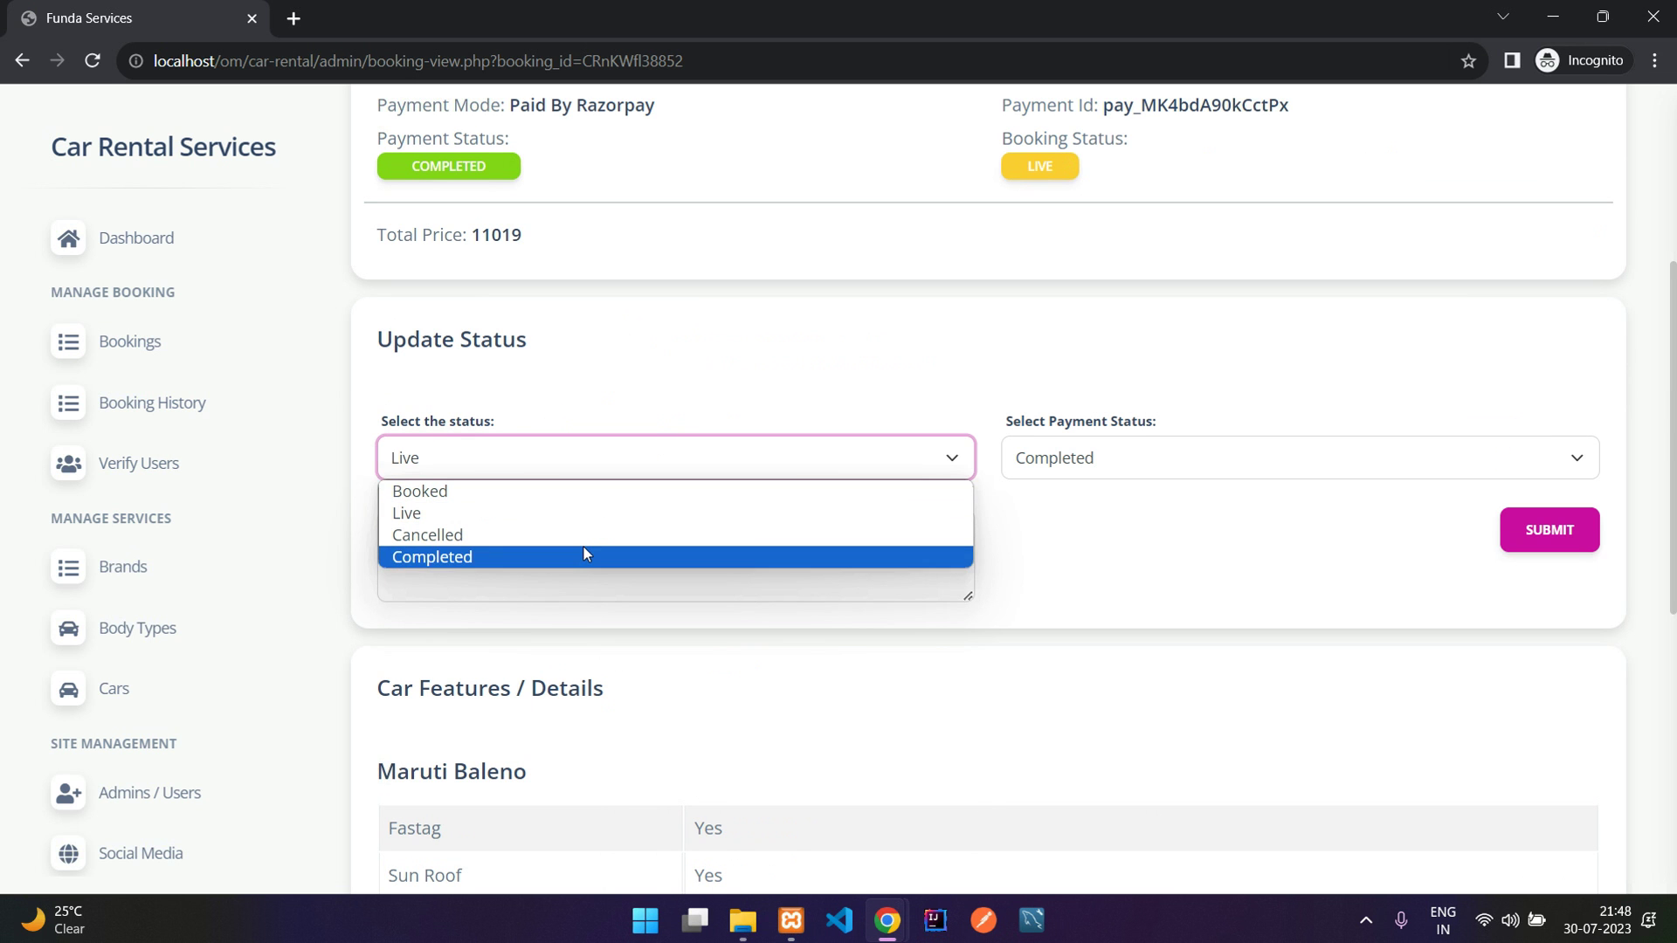
{"action": "left_click", "coordinate": [583, 555]}
{"action": "left_click", "coordinate": [1144, 447]}
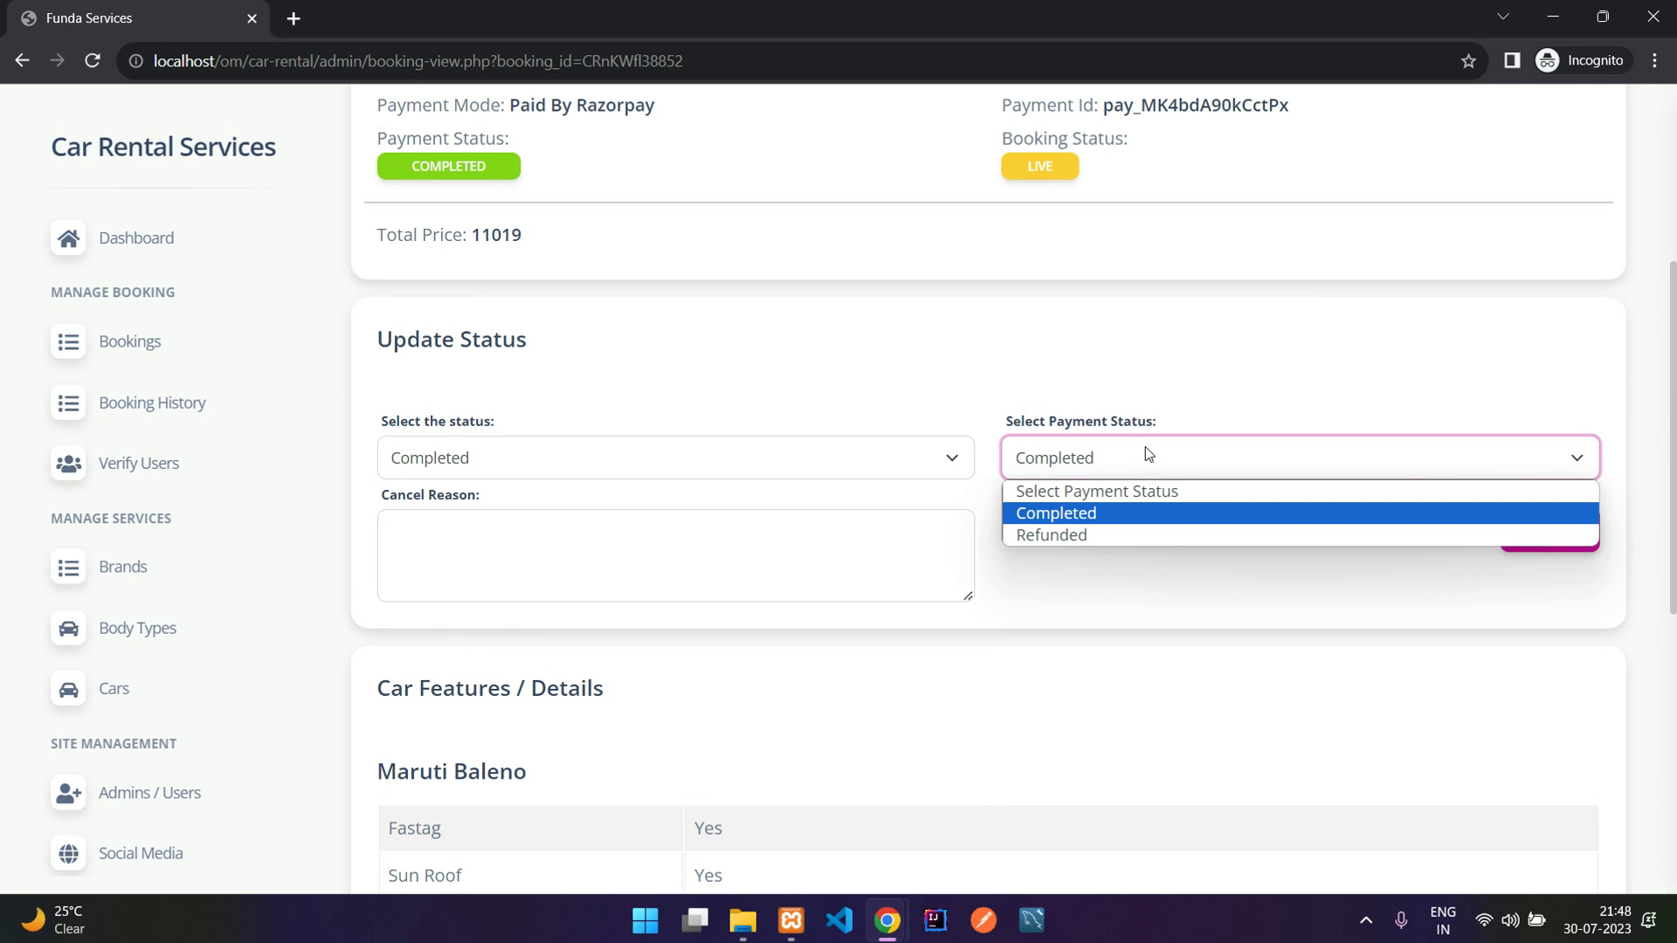
{"action": "left_click", "coordinate": [1054, 462]}
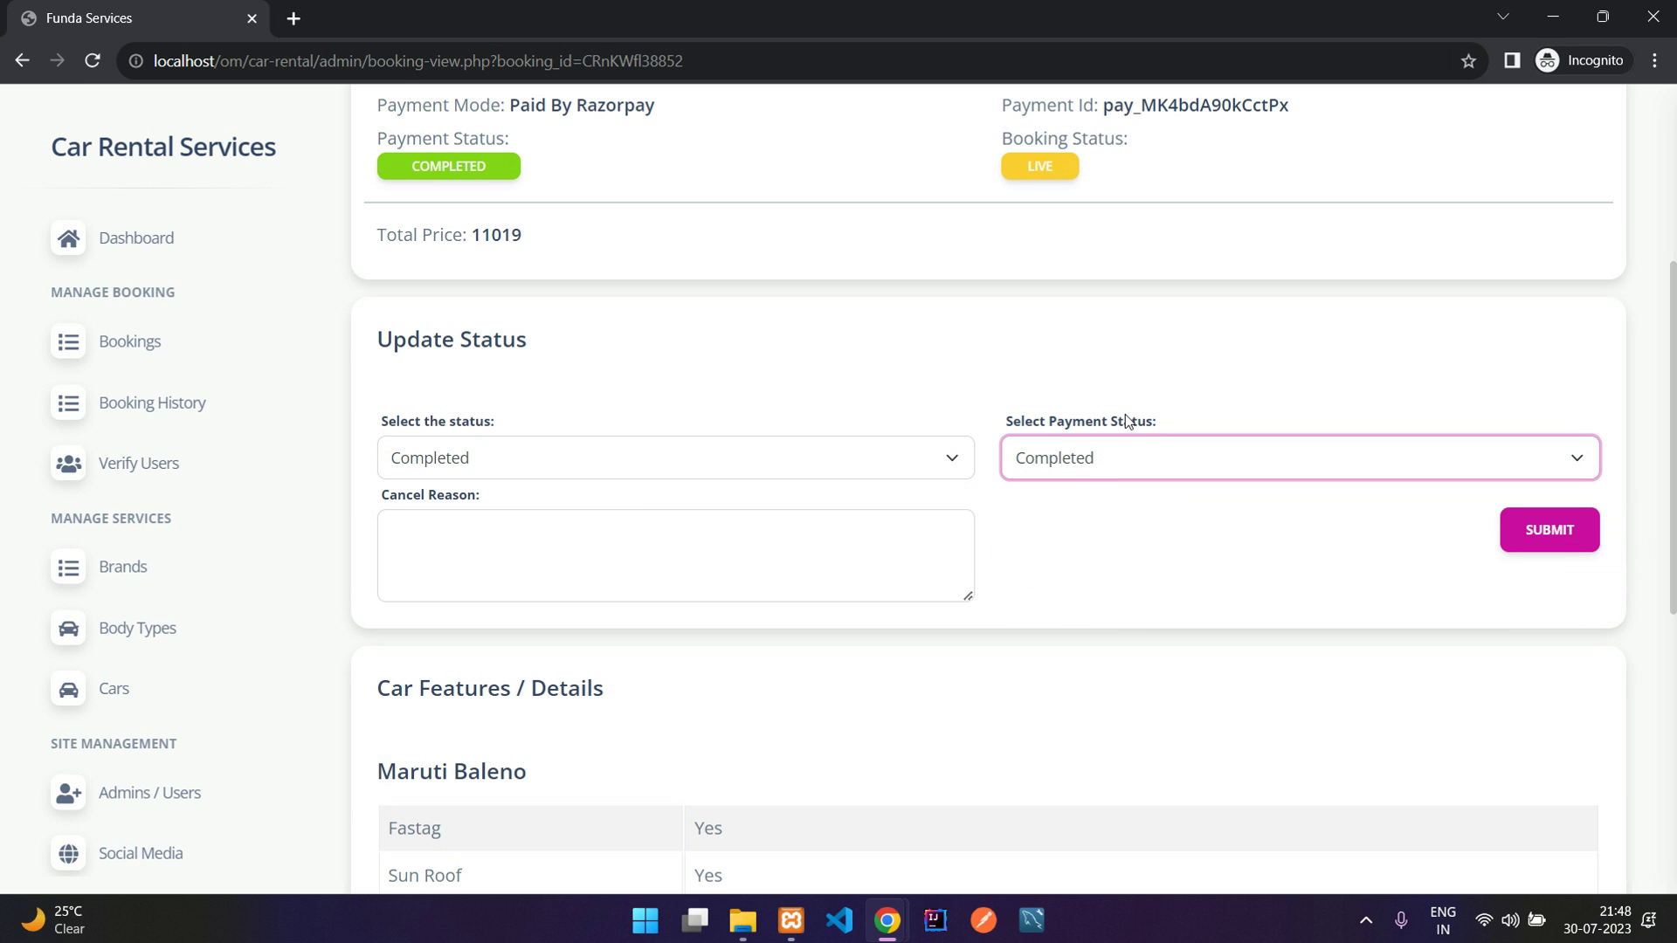
{"action": "left_click", "coordinate": [1549, 531]}
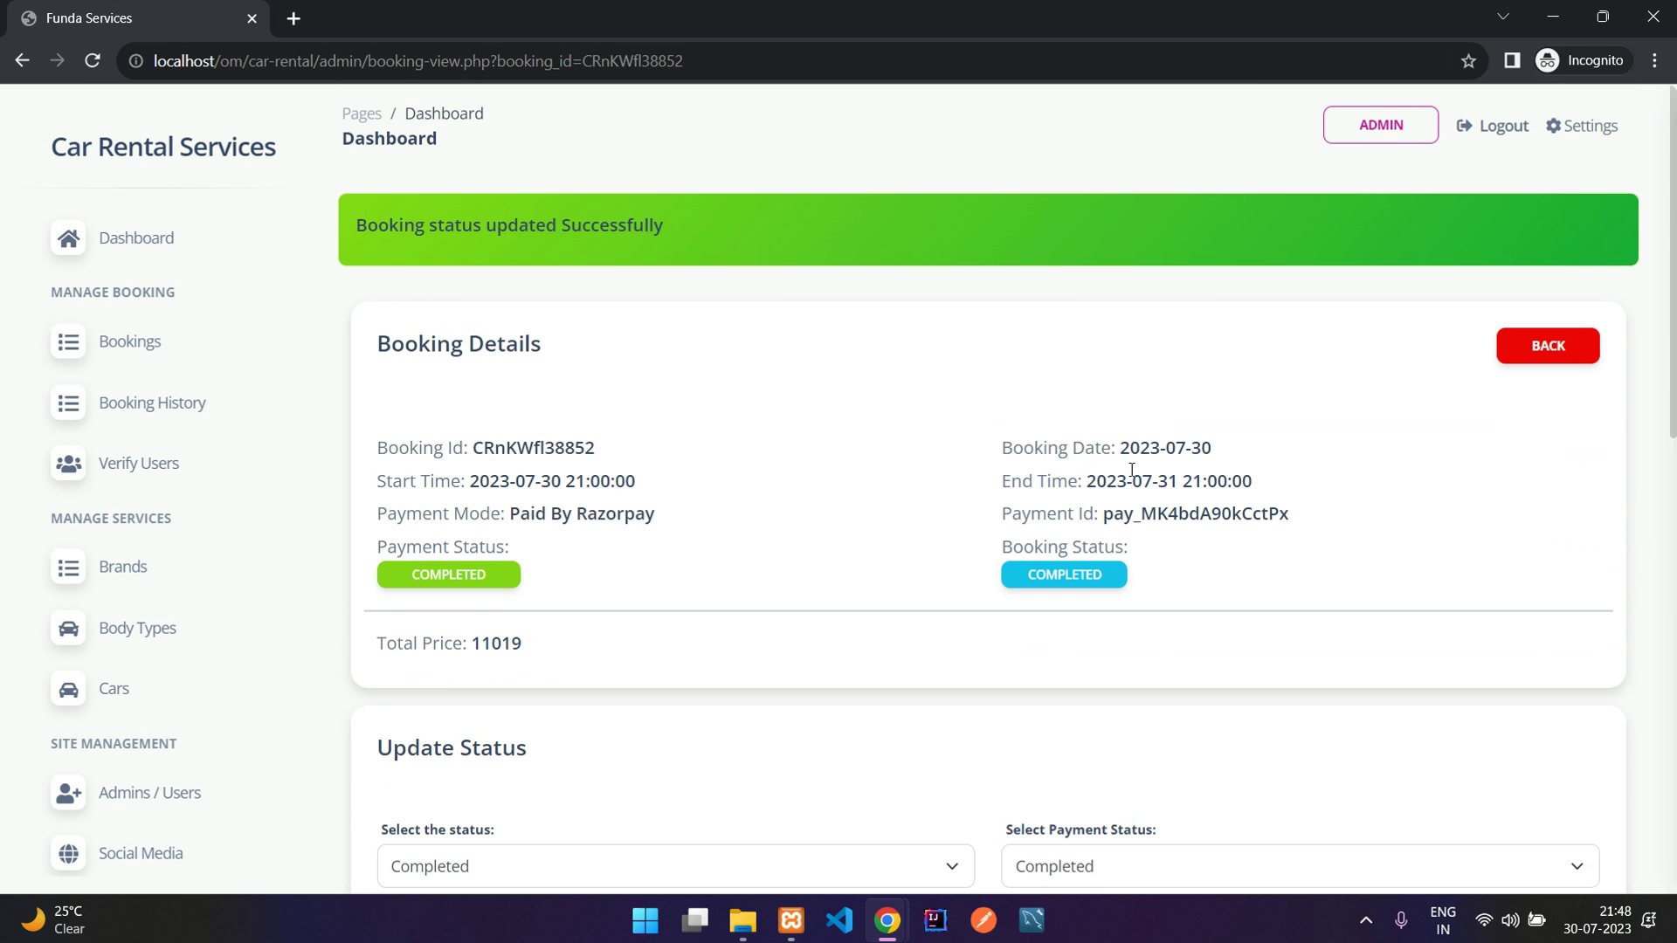
{"action": "scroll", "coordinate": [1130, 475], "scroll_direction": "down", "scroll_amount": 2}
{"action": "scroll", "coordinate": [1020, 421], "scroll_direction": "up", "scroll_amount": 1}
{"action": "left_click_drag", "start_coordinate": [1061, 418], "coordinate": [1166, 419]}
{"action": "left_click", "coordinate": [1167, 419]}
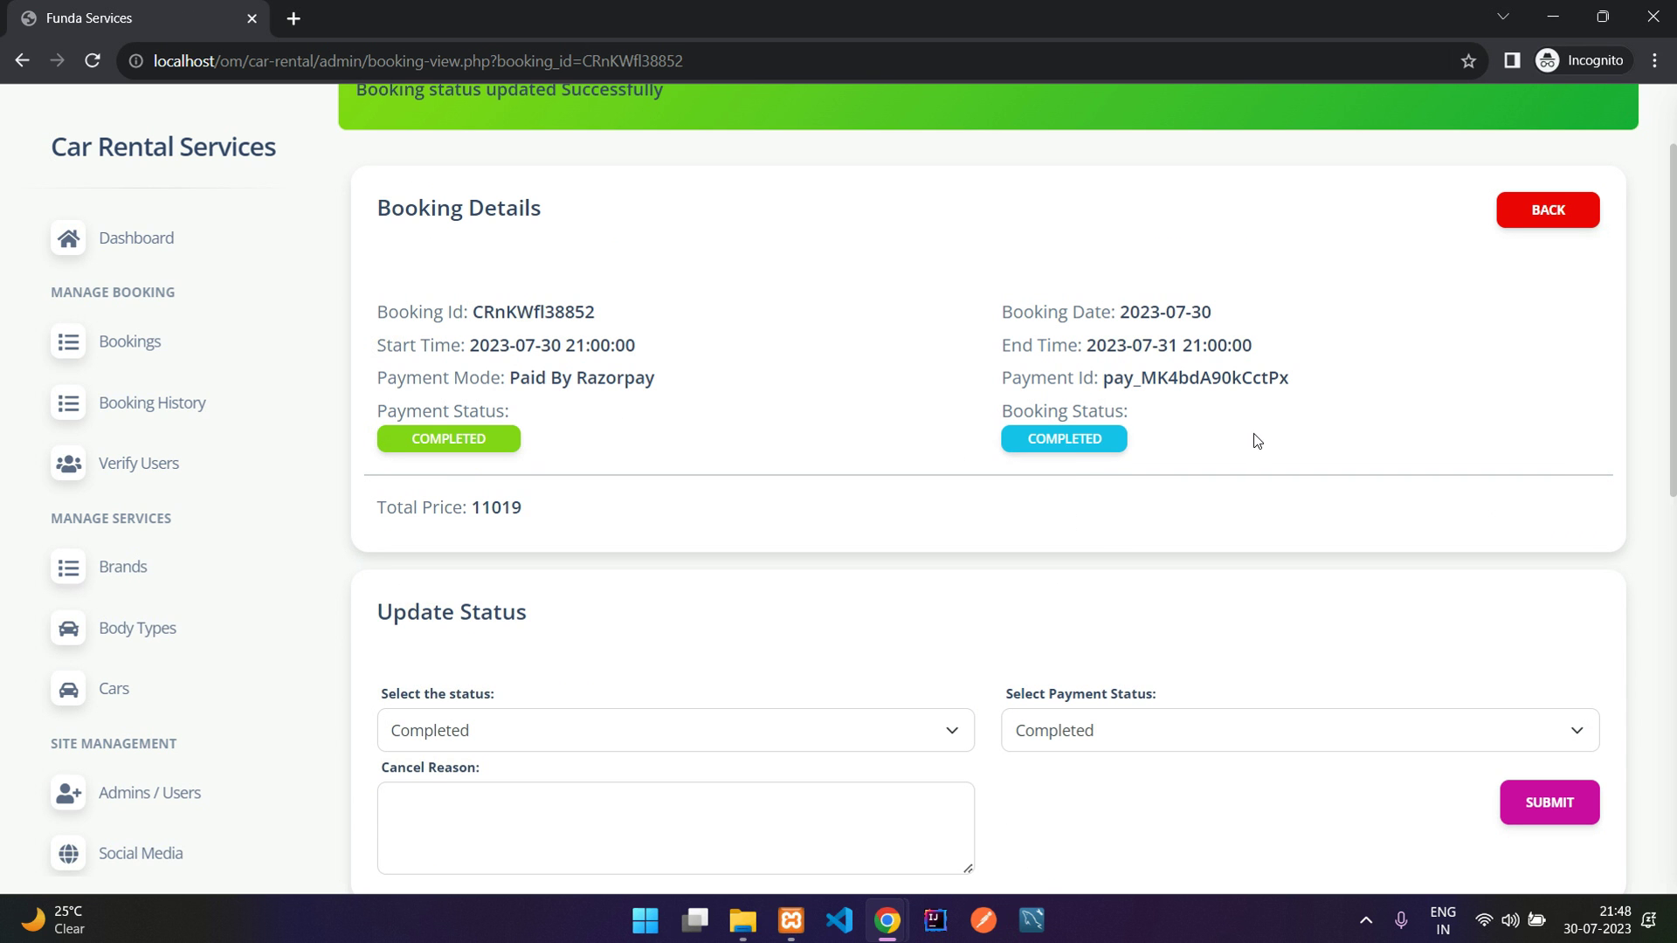
Confirm Completed in the user's My Bookings, then return to the admin bookings list
{"action": "mouse_move", "coordinate": [886, 921]}
{"action": "left_click", "coordinate": [840, 856]}
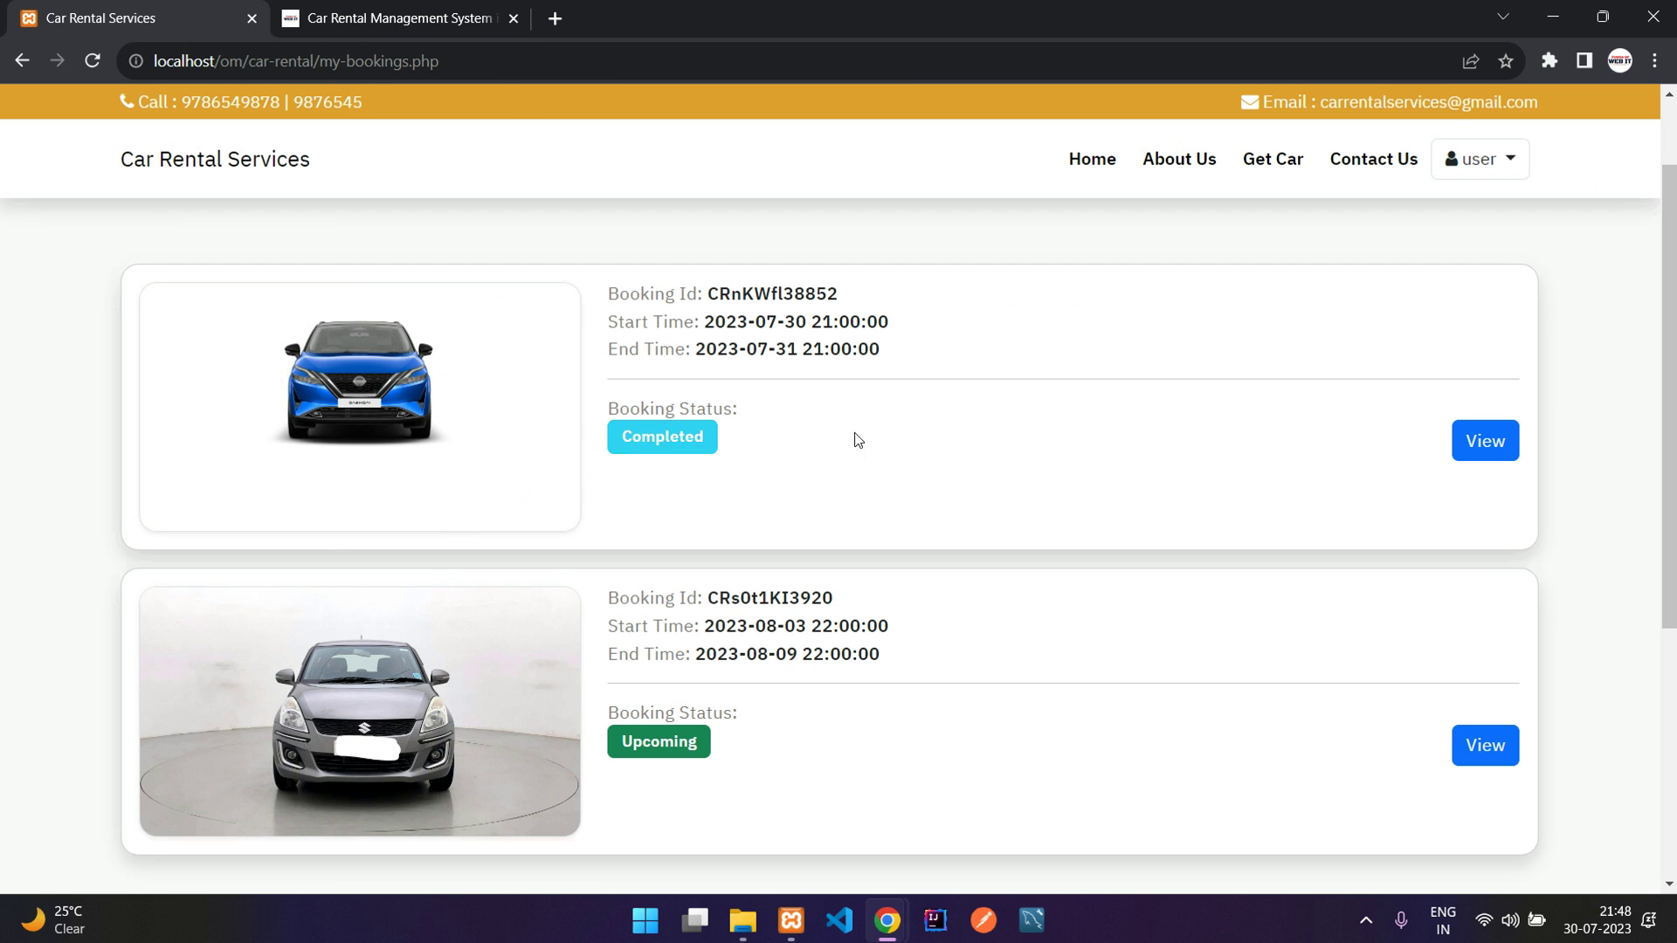
{"action": "scroll", "coordinate": [865, 541], "scroll_direction": "down", "scroll_amount": 3}
{"action": "mouse_move", "coordinate": [887, 921]}
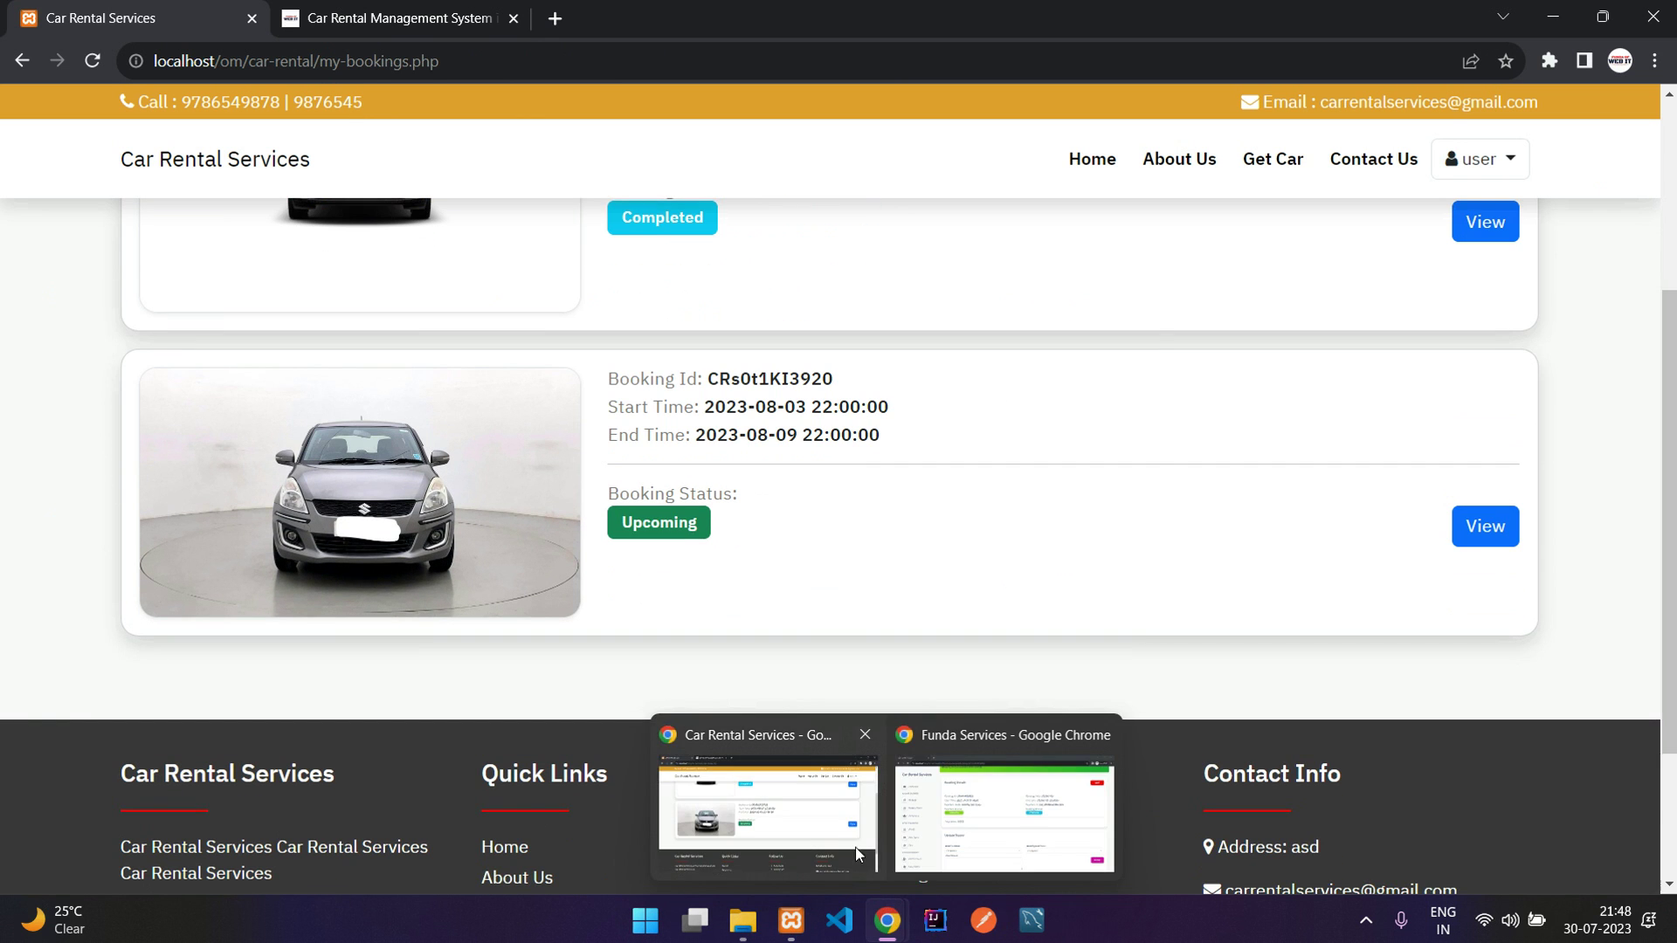
{"action": "left_click", "coordinate": [1004, 838]}
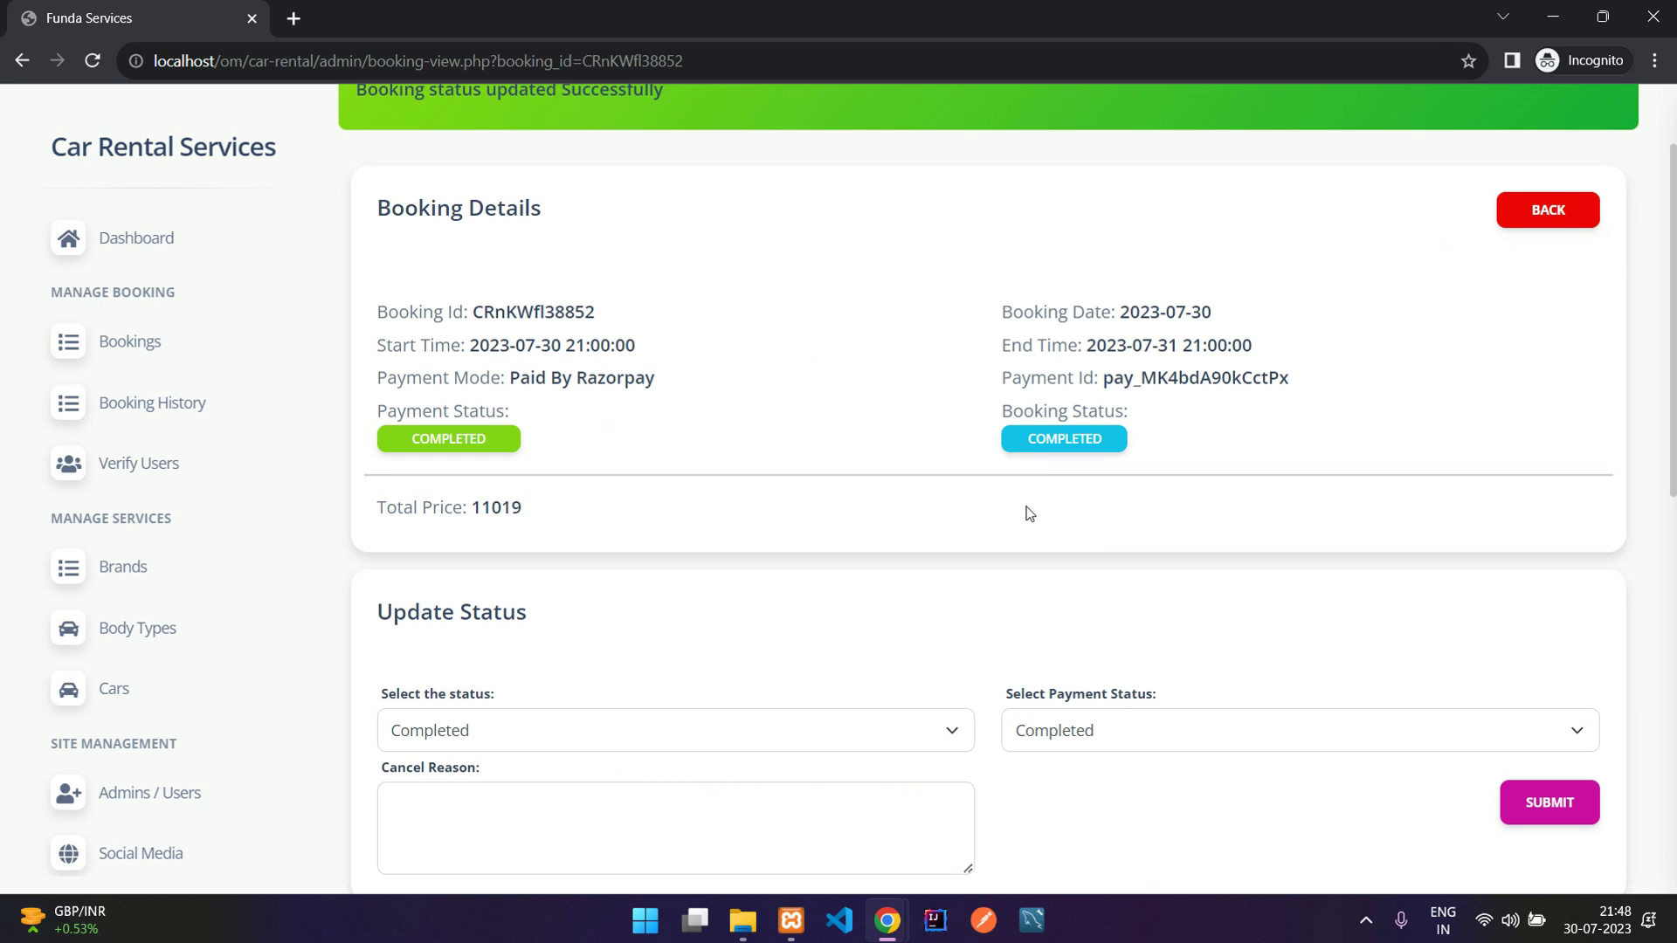
{"action": "scroll", "coordinate": [1177, 640], "scroll_direction": "down", "scroll_amount": 3}
{"action": "scroll", "coordinate": [1180, 637], "scroll_direction": "up", "scroll_amount": 6}
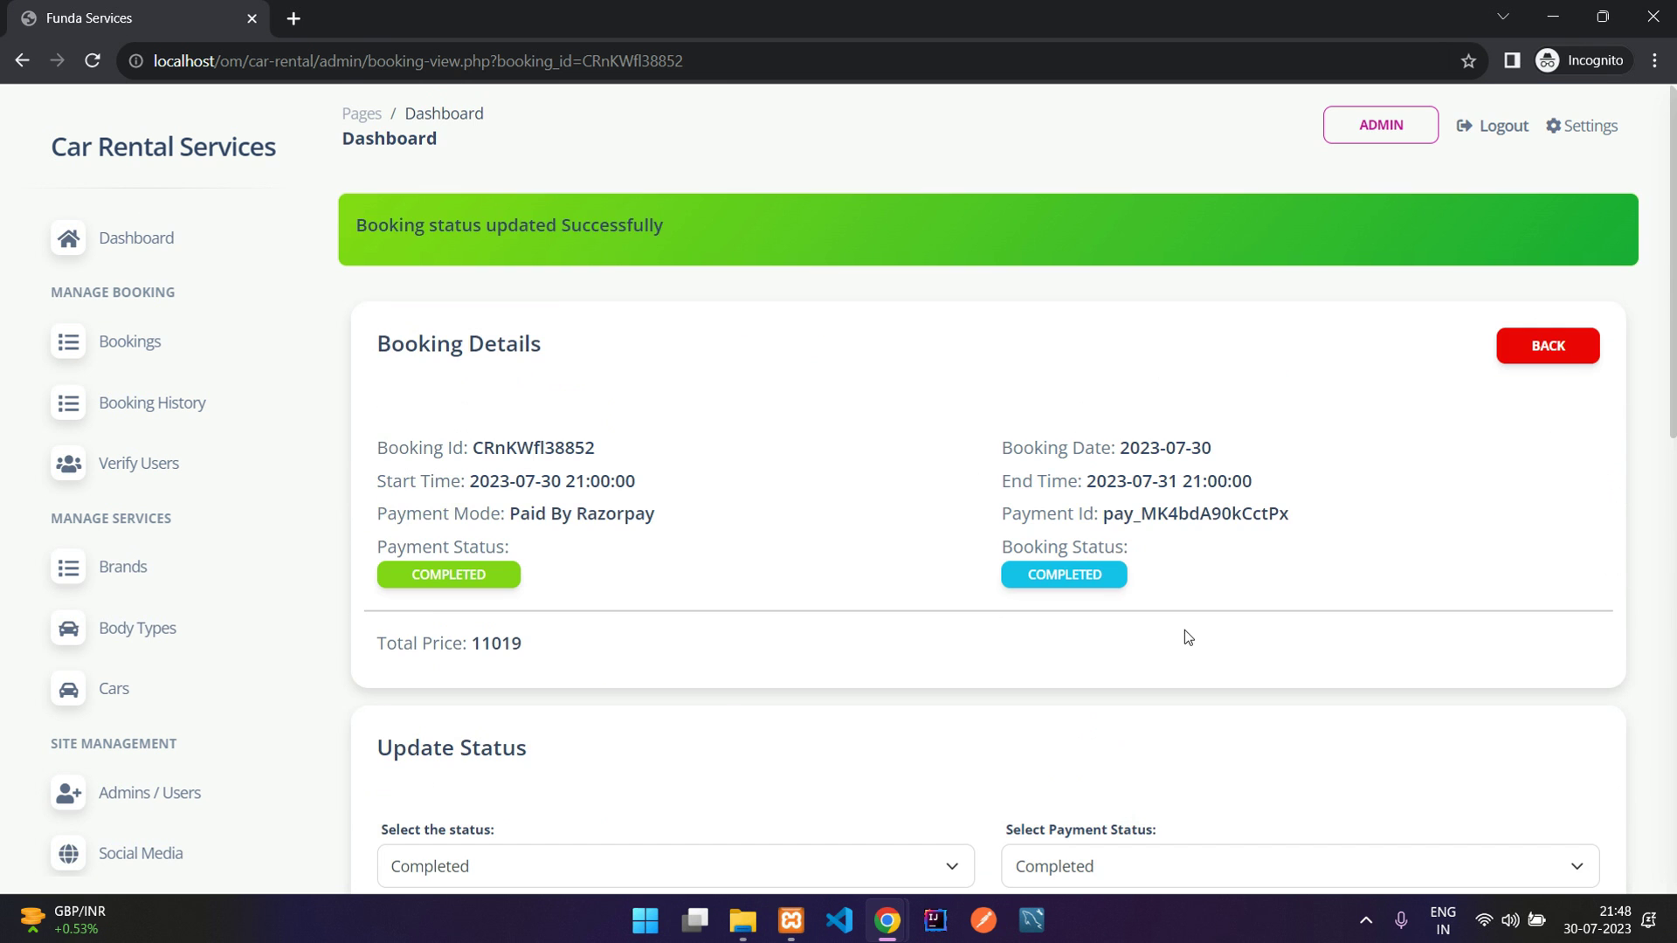
{"action": "left_click", "coordinate": [1563, 350]}
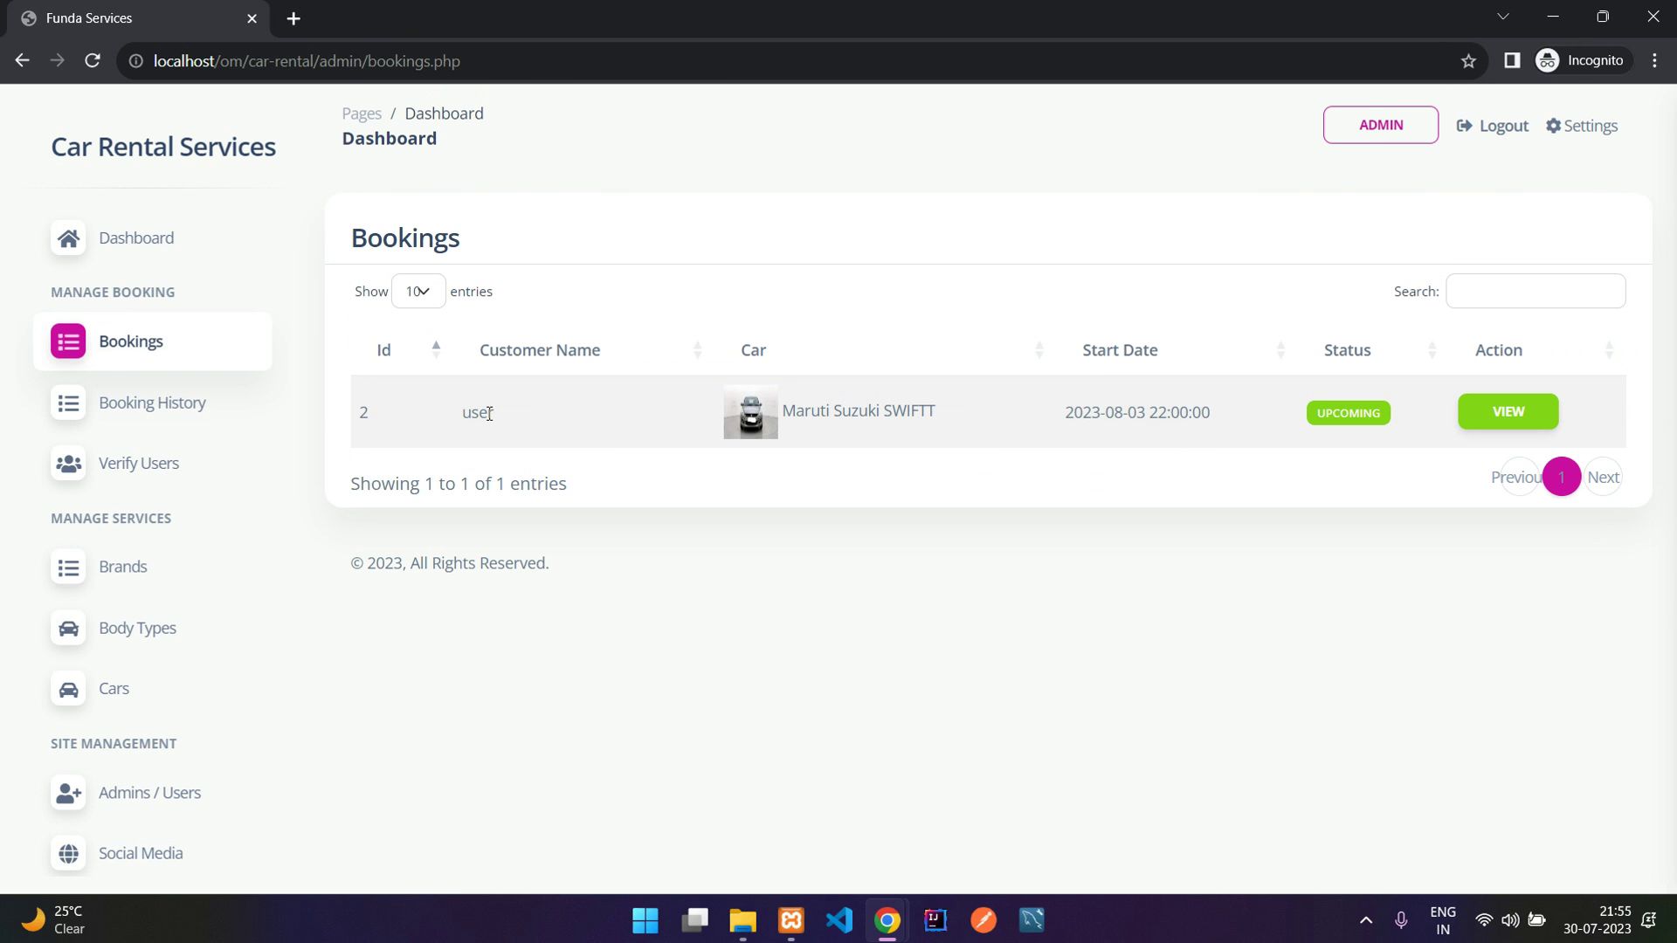
Look over the Bookings list and Booking History, then open Verify Users
{"action": "left_click_drag", "start_coordinate": [413, 231], "coordinate": [547, 233]}
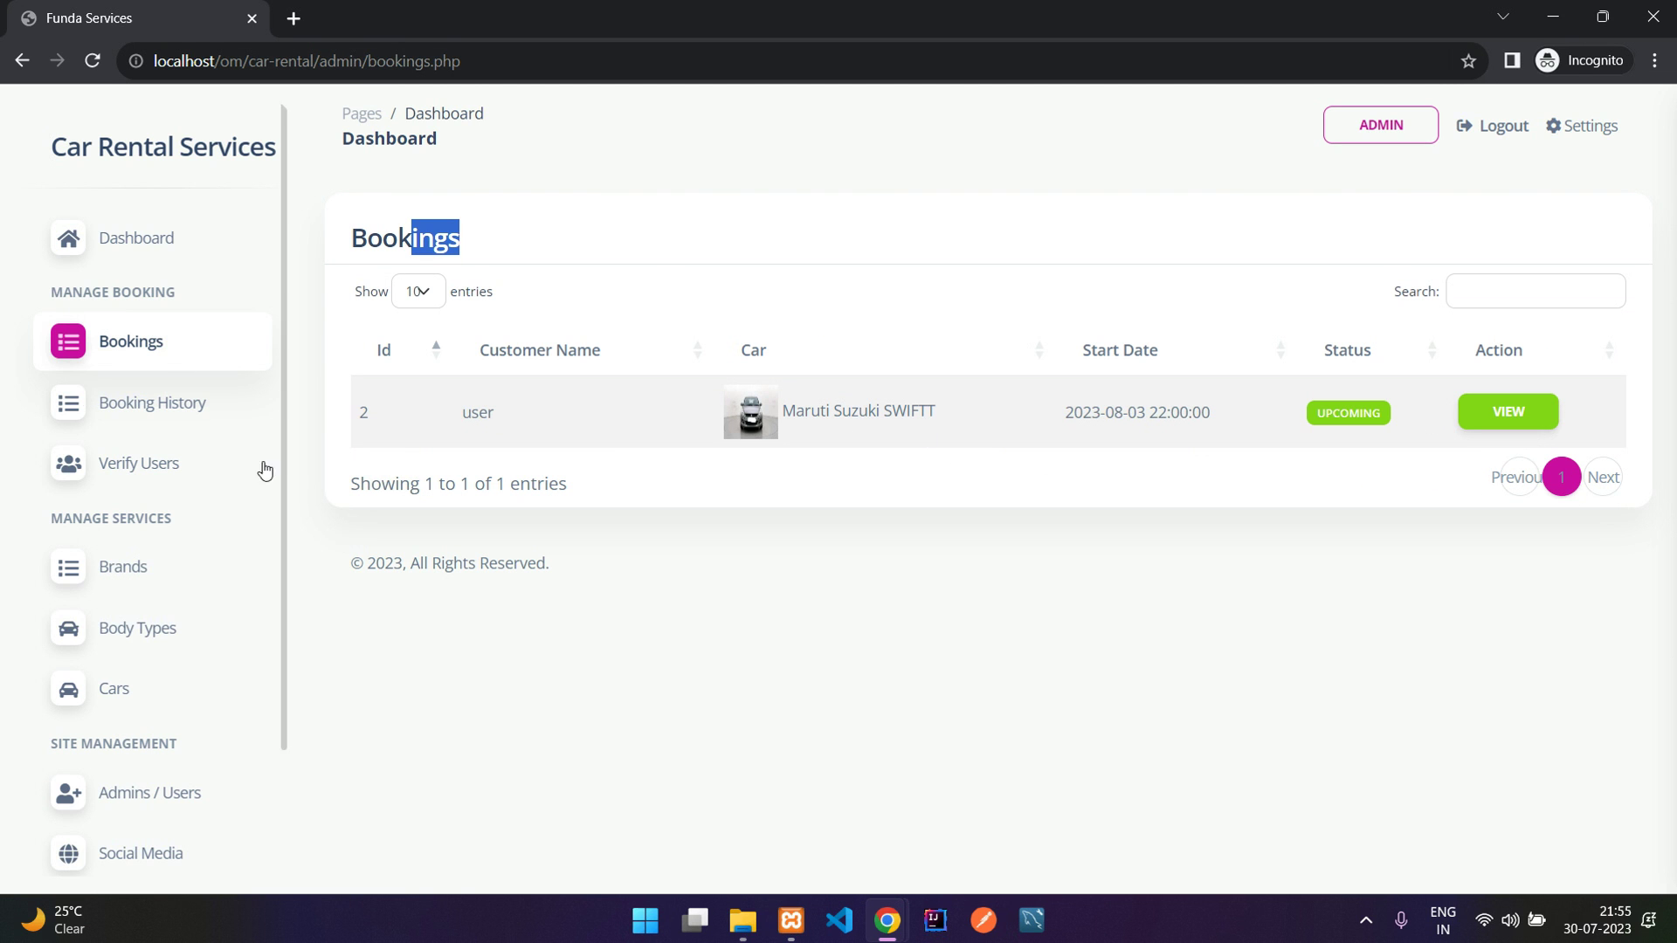
{"action": "left_click", "coordinate": [103, 402]}
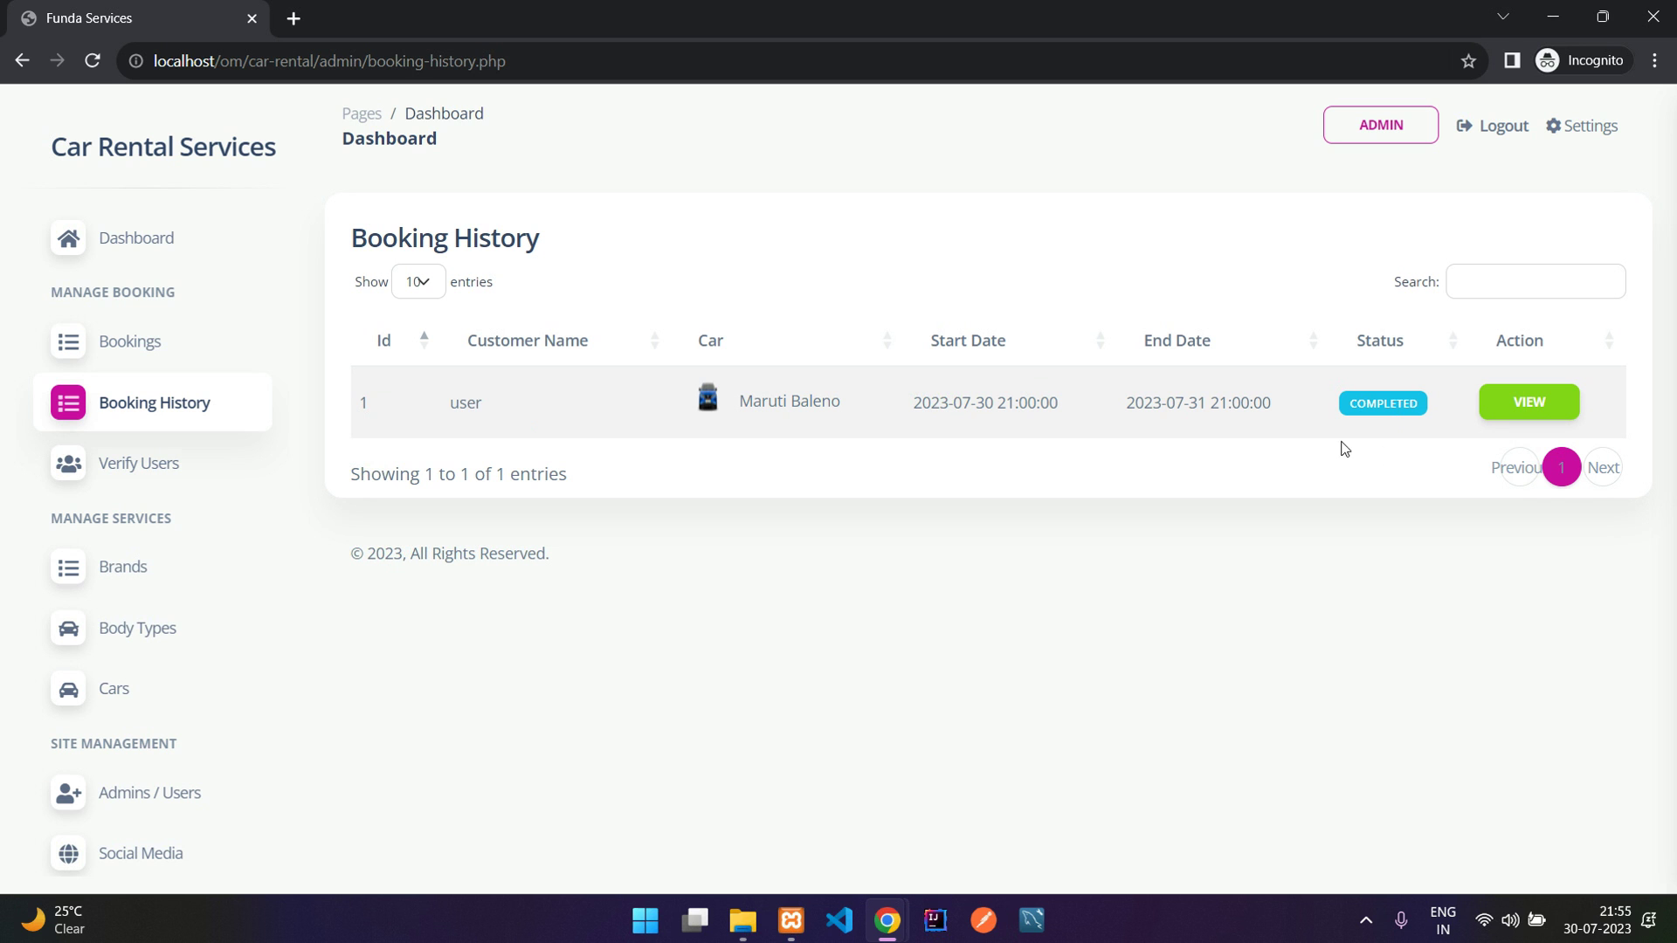
{"action": "left_click", "coordinate": [94, 471]}
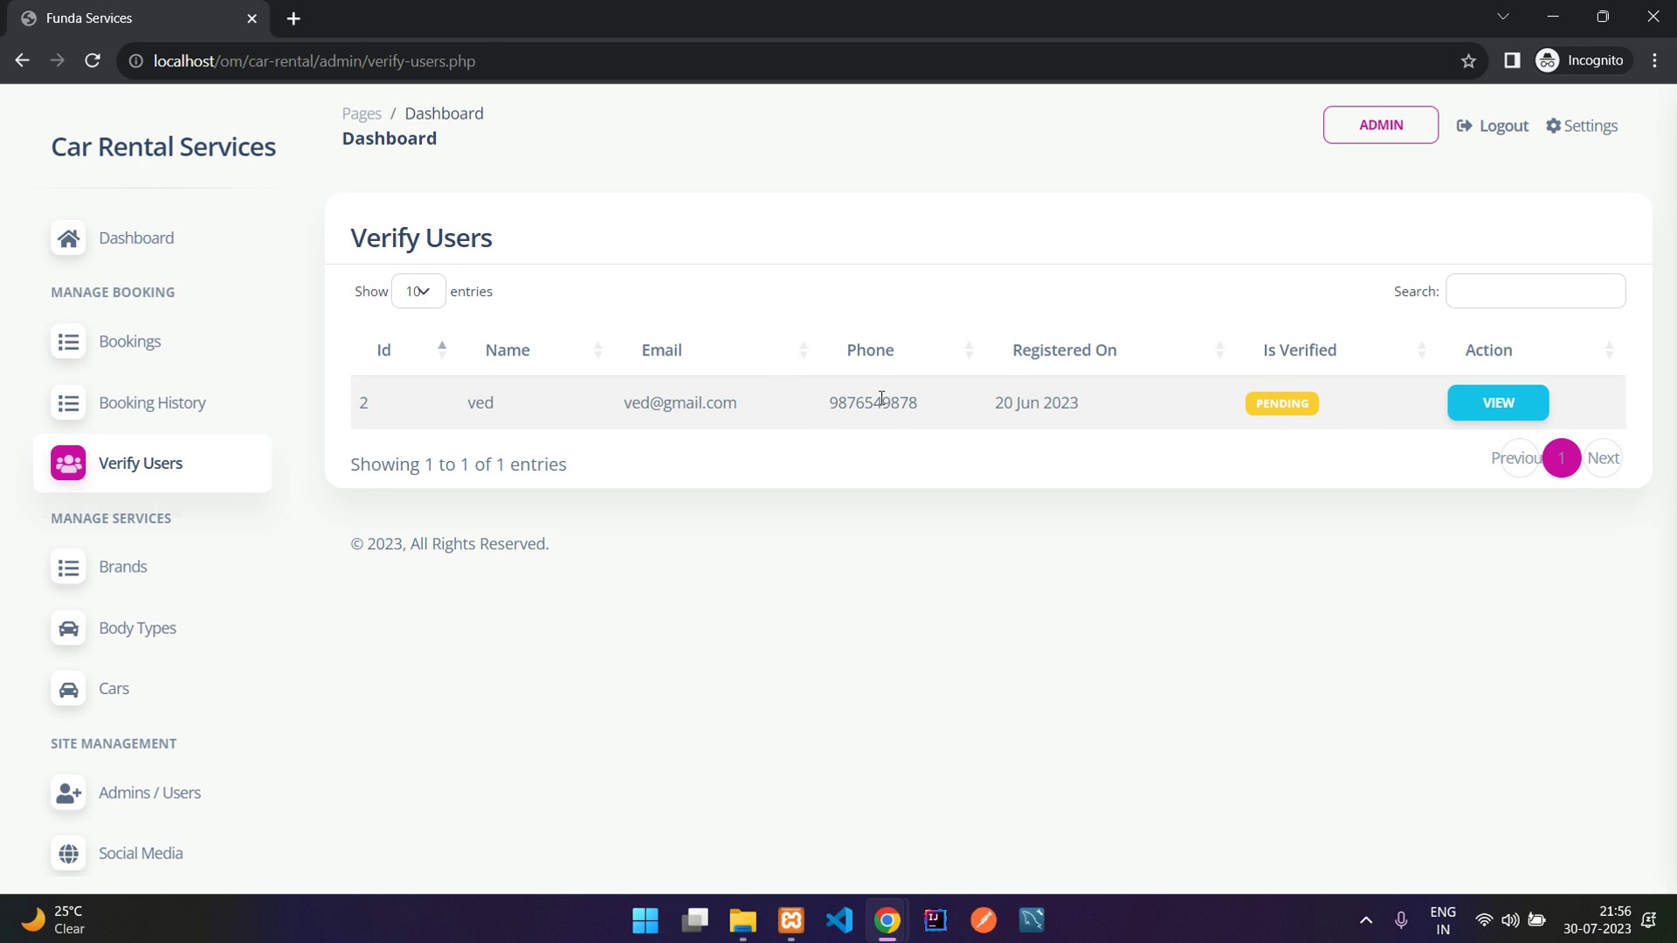
{"action": "scroll", "coordinate": [118, 467], "scroll_direction": "down", "scroll_amount": 2}
Open the Brands list and inspect the Add Brand form without saving
{"action": "left_click", "coordinate": [127, 461]}
{"action": "scroll", "coordinate": [717, 426], "scroll_direction": "down", "scroll_amount": 2}
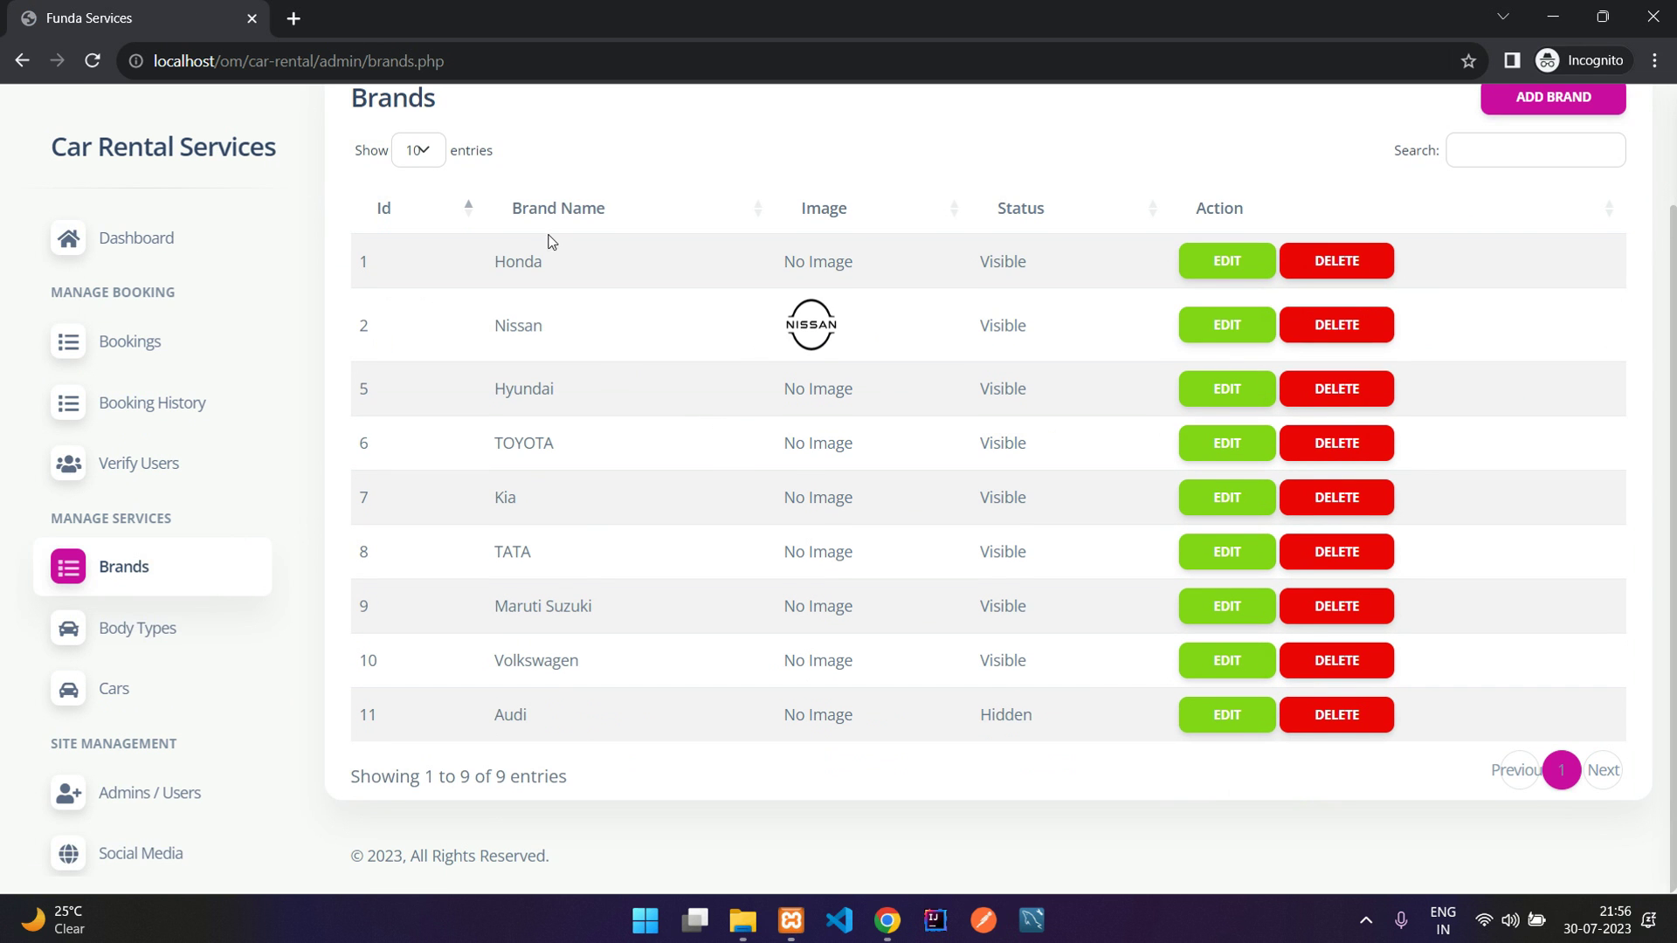
{"action": "scroll", "coordinate": [597, 627], "scroll_direction": "up", "scroll_amount": 2}
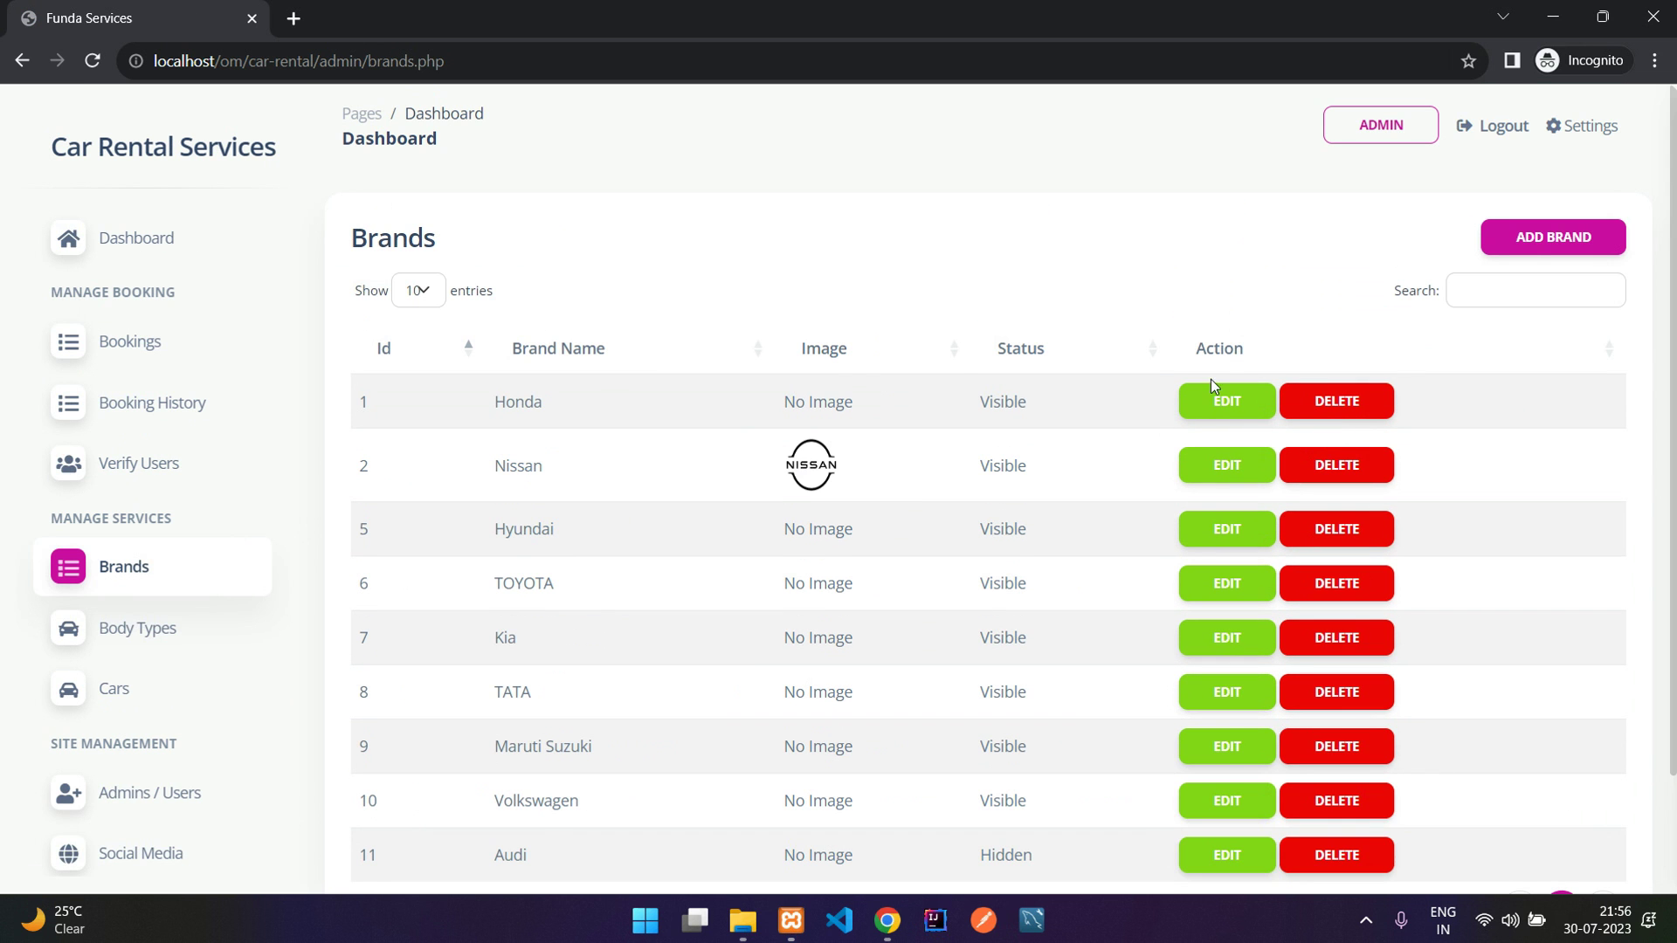
{"action": "left_click", "coordinate": [1562, 236]}
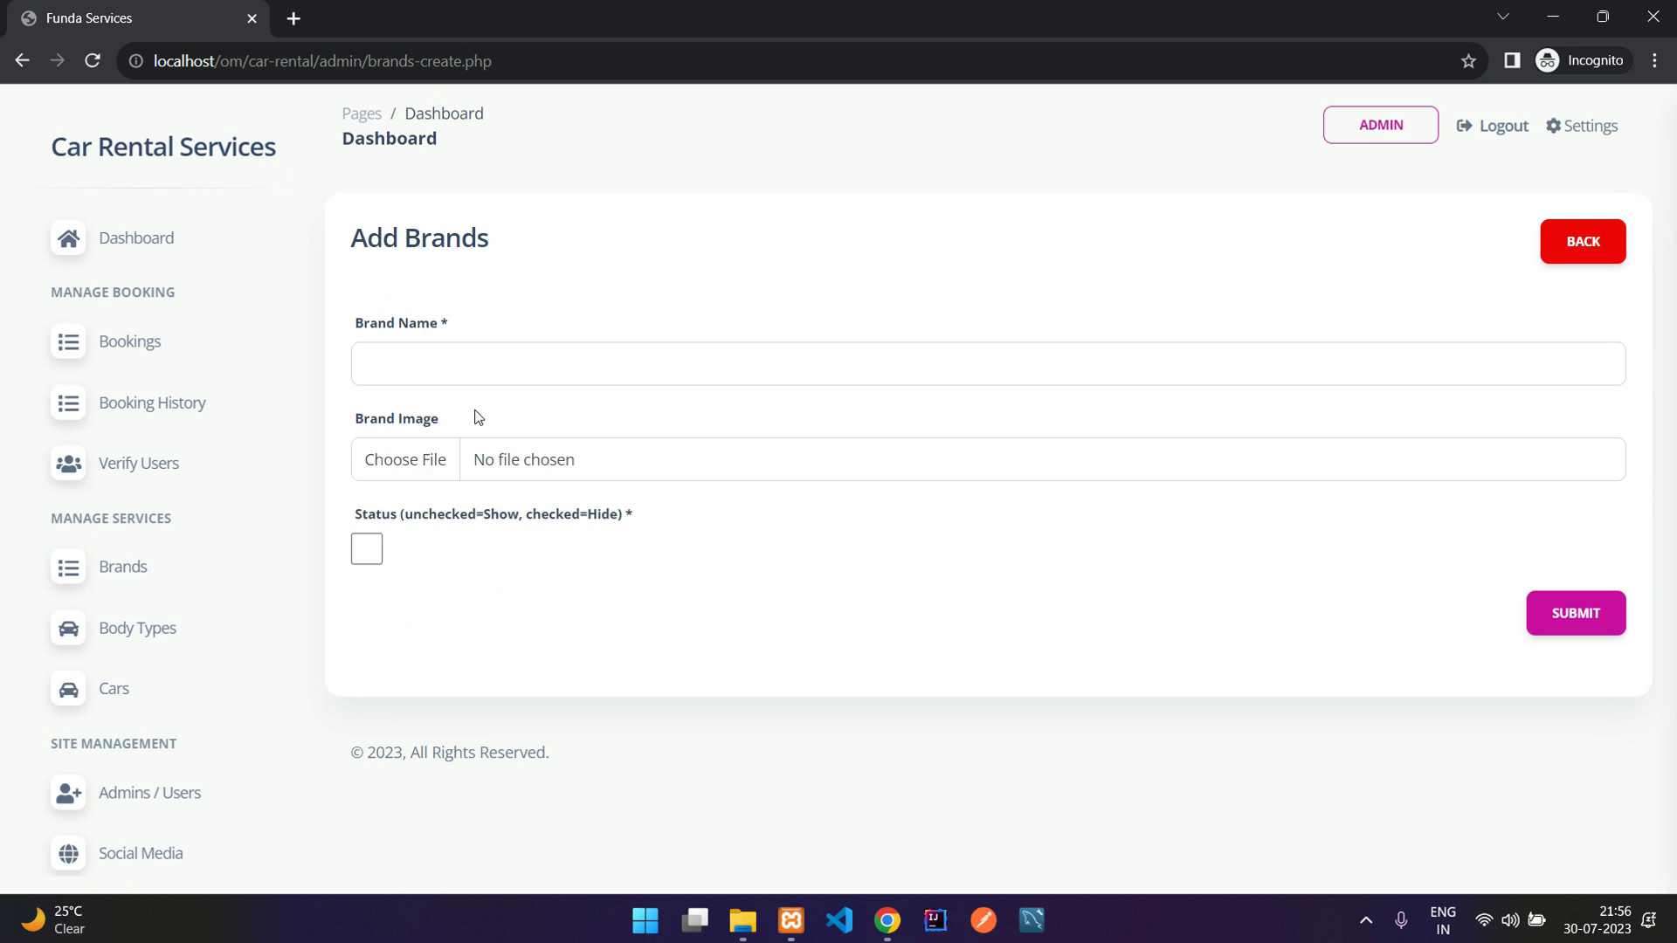
{"action": "left_click", "coordinate": [484, 369]}
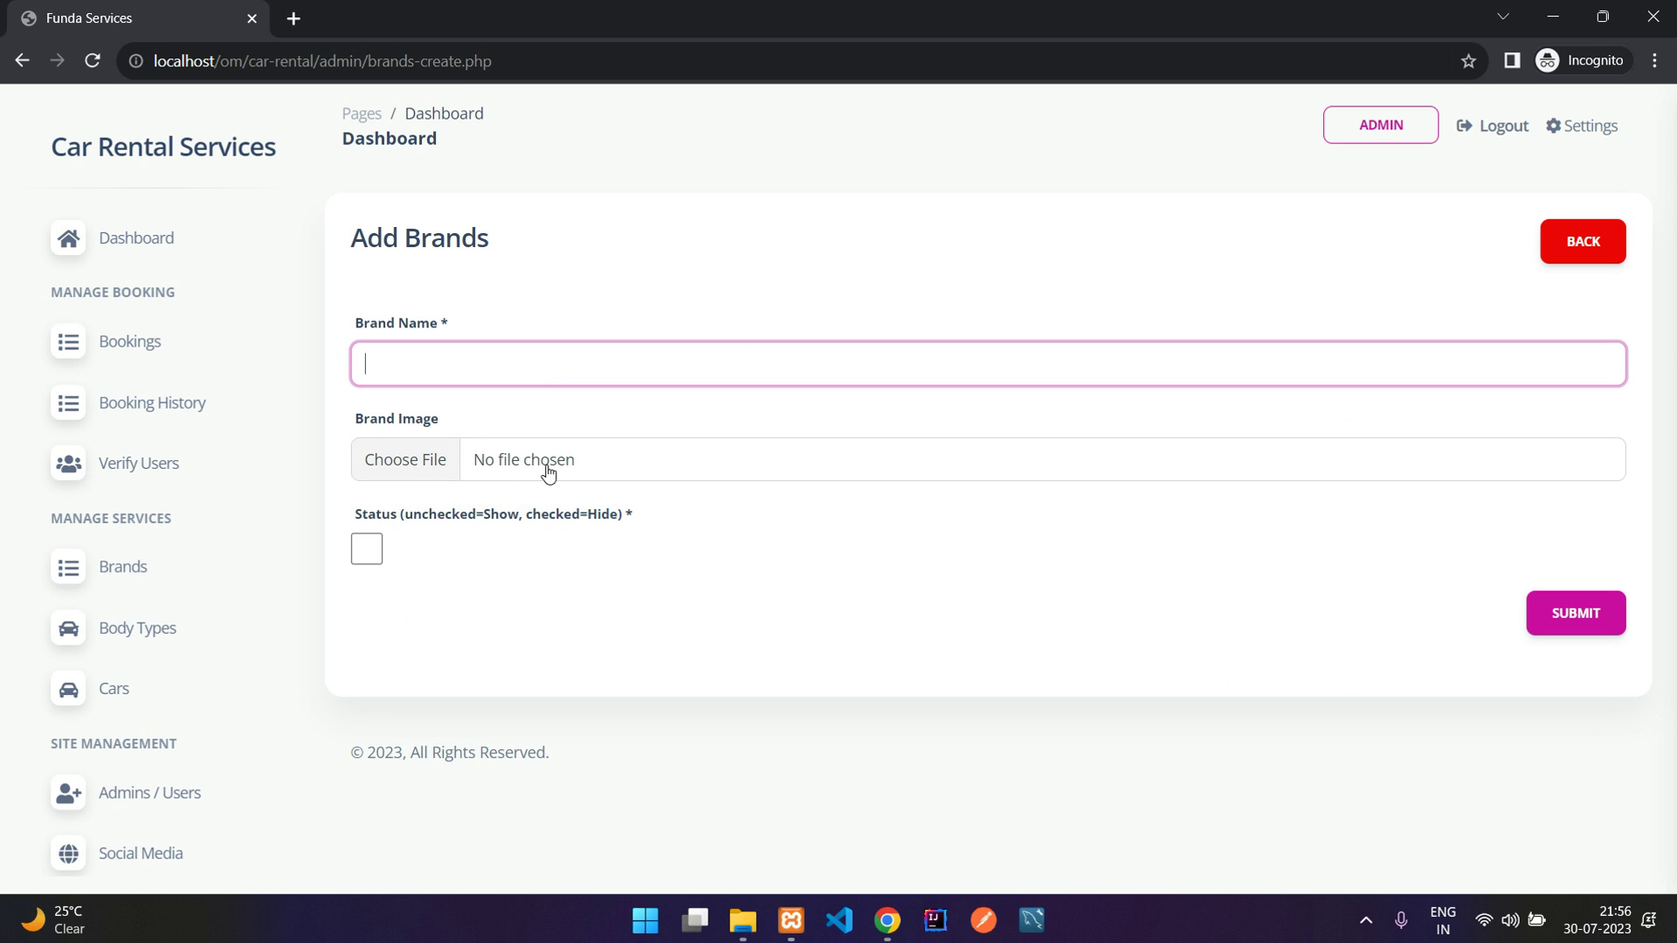
{"action": "left_click_drag", "start_coordinate": [371, 550], "coordinate": [471, 517]}
{"action": "left_click", "coordinate": [515, 519]}
{"action": "double_click", "coordinate": [367, 549]}
{"action": "left_click", "coordinate": [1568, 249]}
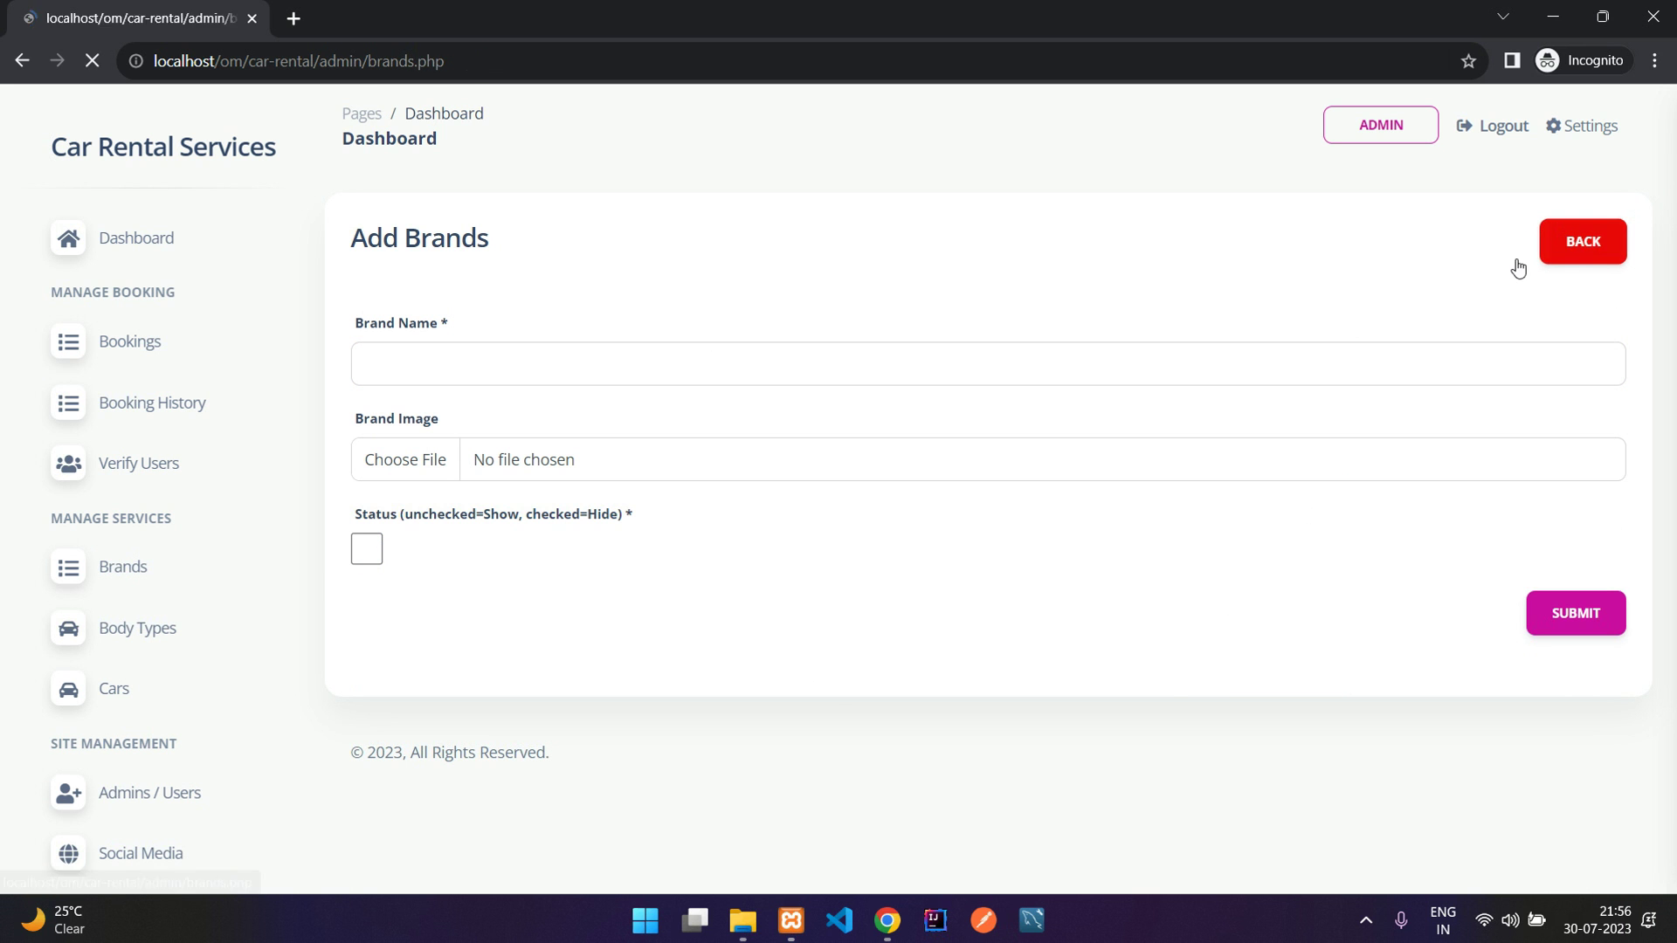
Open Honda's edit form, leave unchanged, and show the Body Types list
{"action": "scroll", "coordinate": [895, 379], "scroll_direction": "down", "scroll_amount": 2}
{"action": "left_click", "coordinate": [1226, 260]}
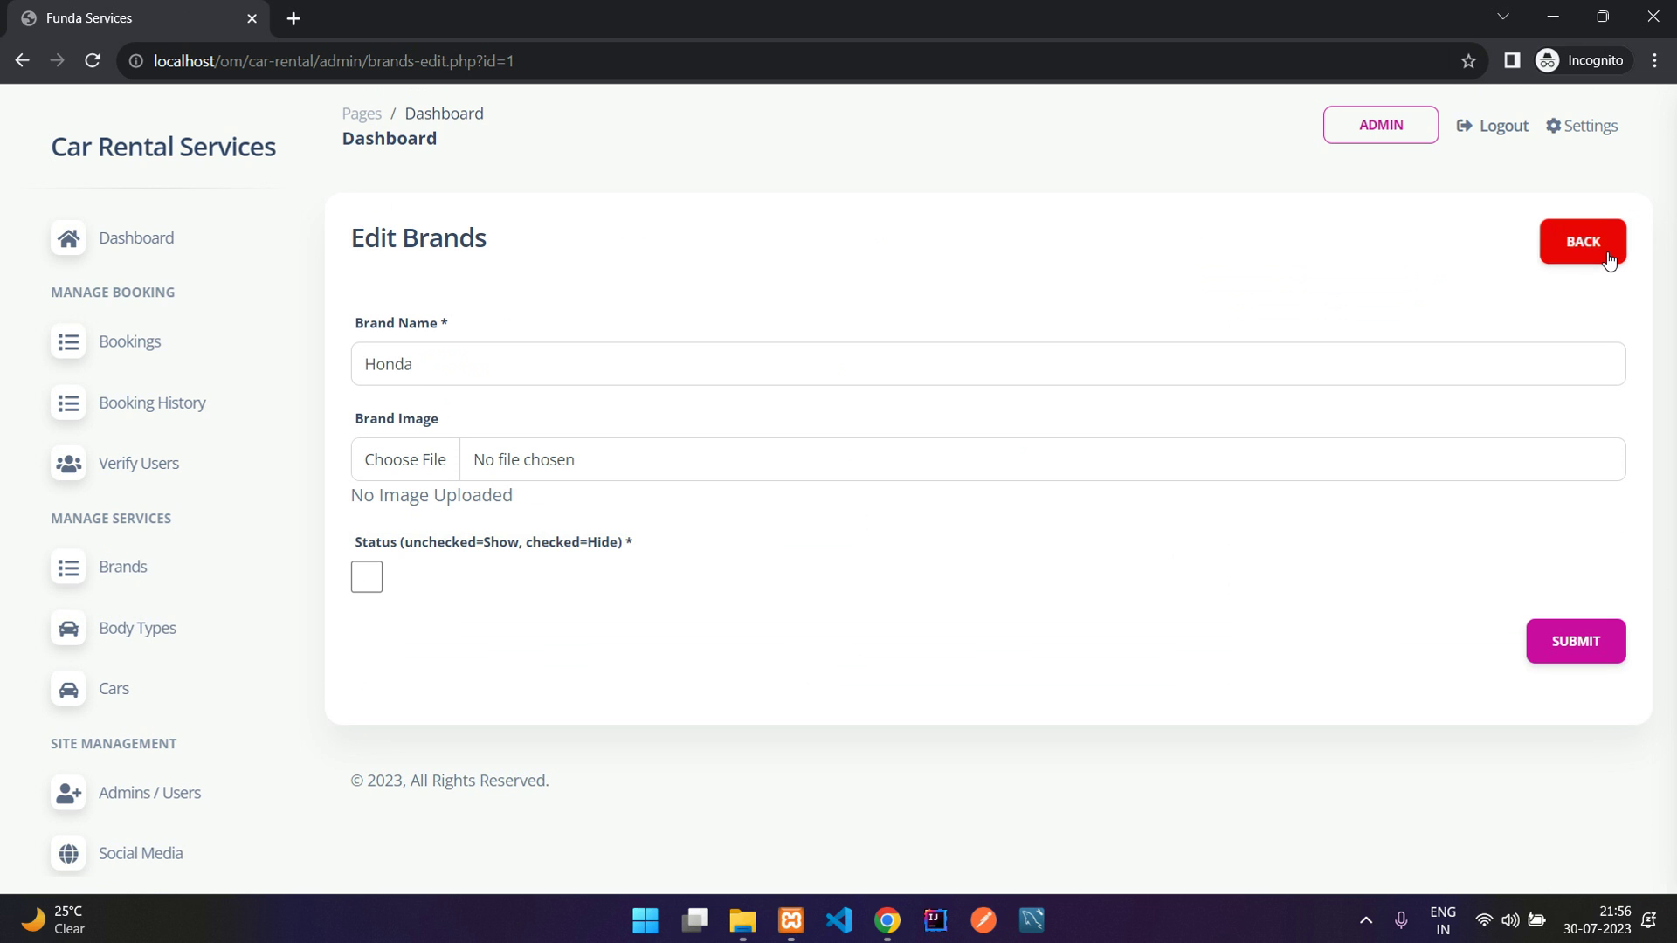
{"action": "left_click", "coordinate": [1610, 253]}
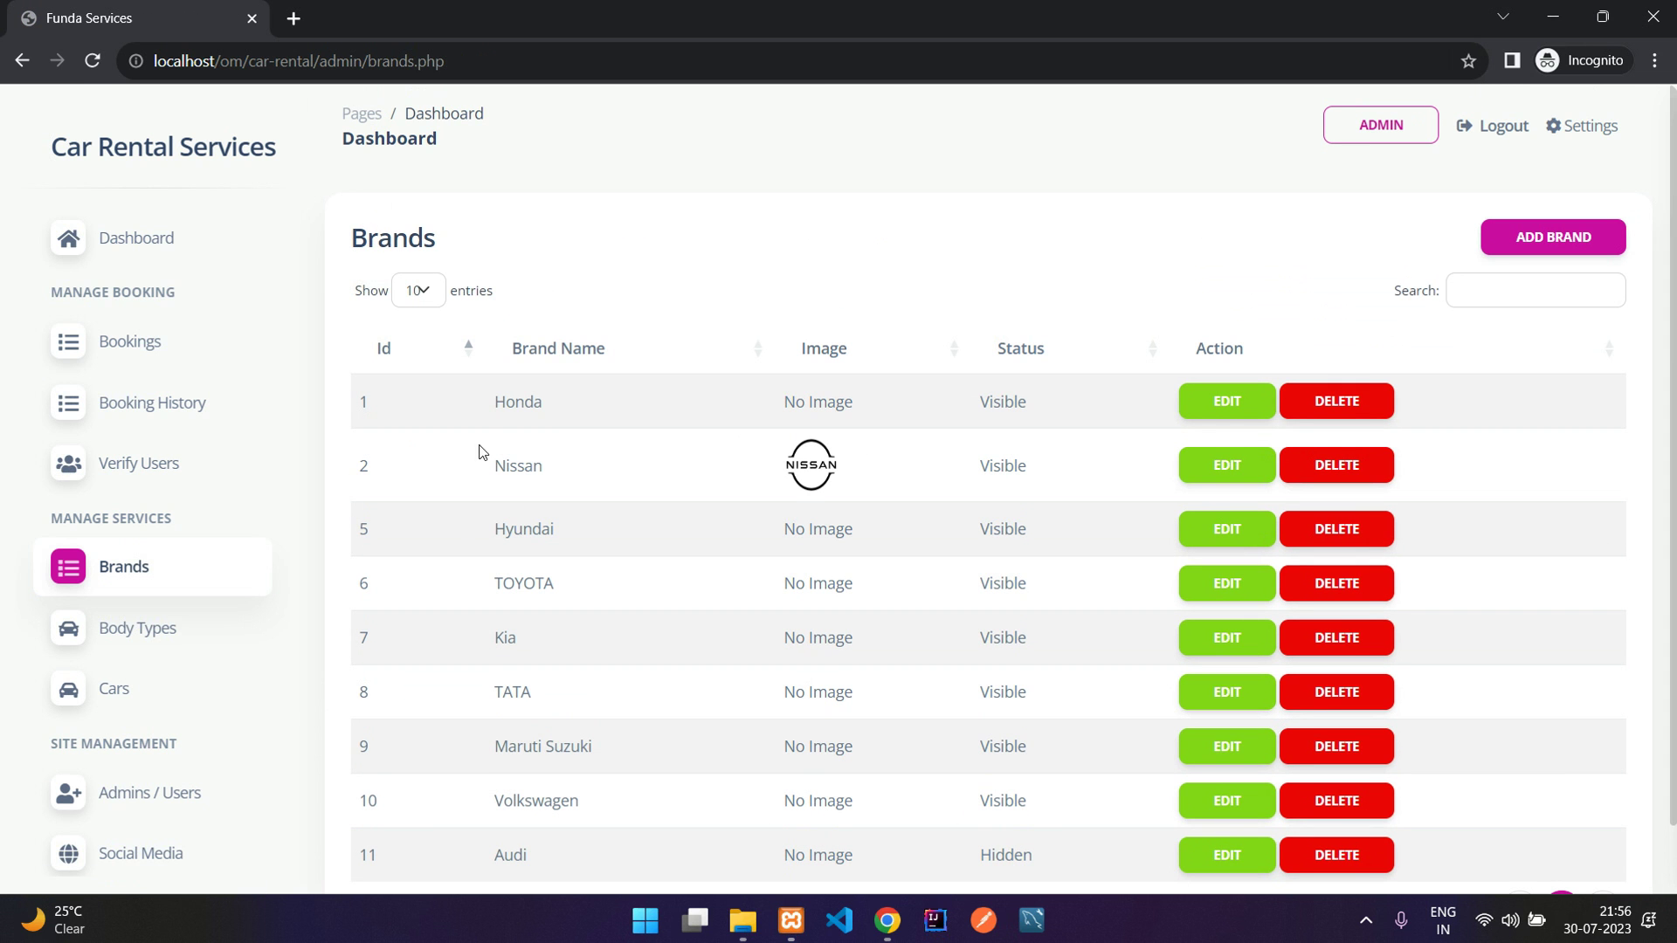
{"action": "left_click", "coordinate": [131, 636]}
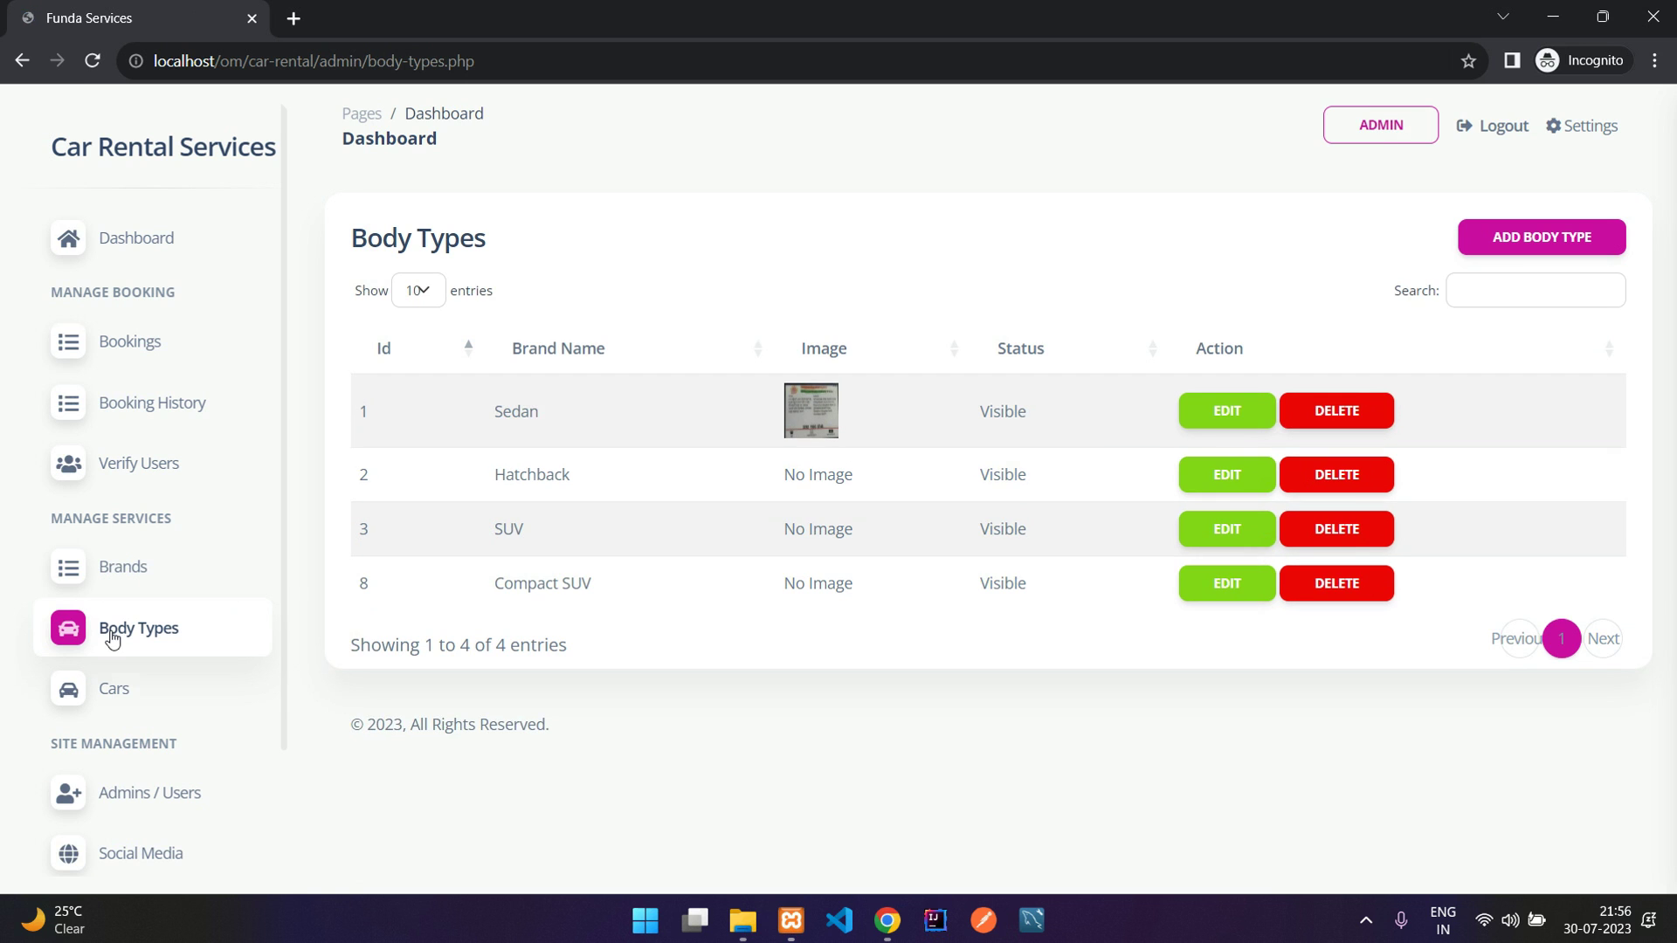
Point out the Sedan, Hatchback and Compact SUV body types in the list
{"action": "left_click_drag", "start_coordinate": [526, 417], "coordinate": [541, 417]}
{"action": "left_click_drag", "start_coordinate": [516, 475], "coordinate": [567, 479]}
{"action": "left_click", "coordinate": [531, 577]}
{"action": "left_click_drag", "start_coordinate": [514, 584], "coordinate": [585, 583]}
{"action": "left_click", "coordinate": [618, 573]}
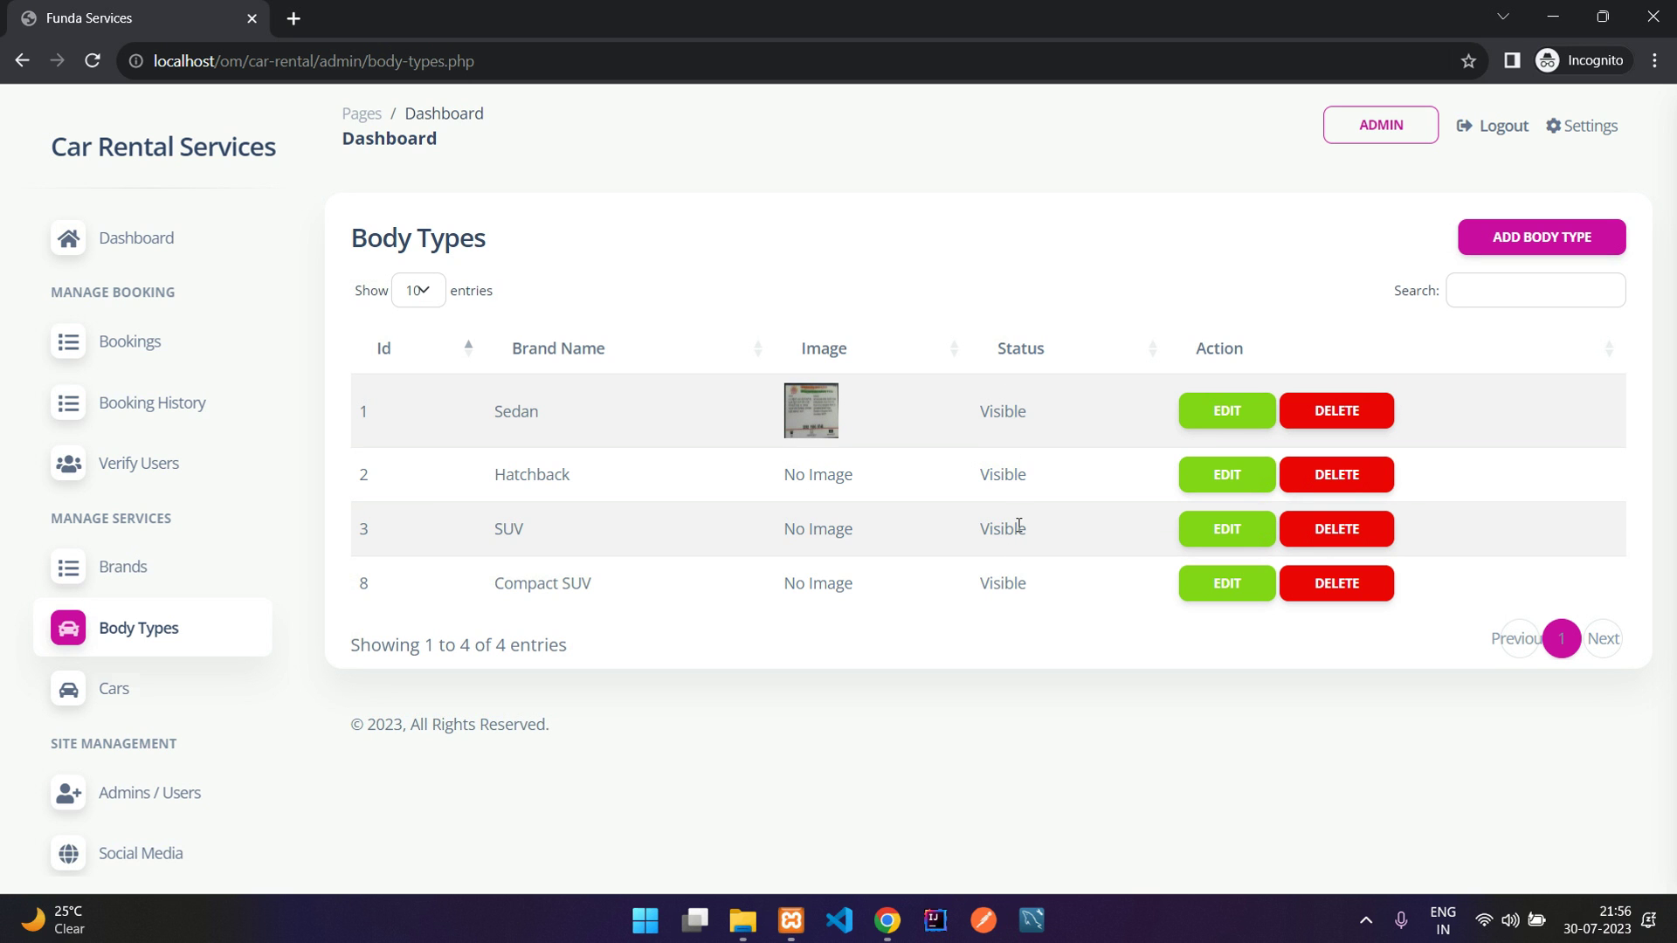
Open the Cars list, point out TOYOTA XYZ, and open the Add Car form
{"action": "left_click", "coordinate": [87, 688]}
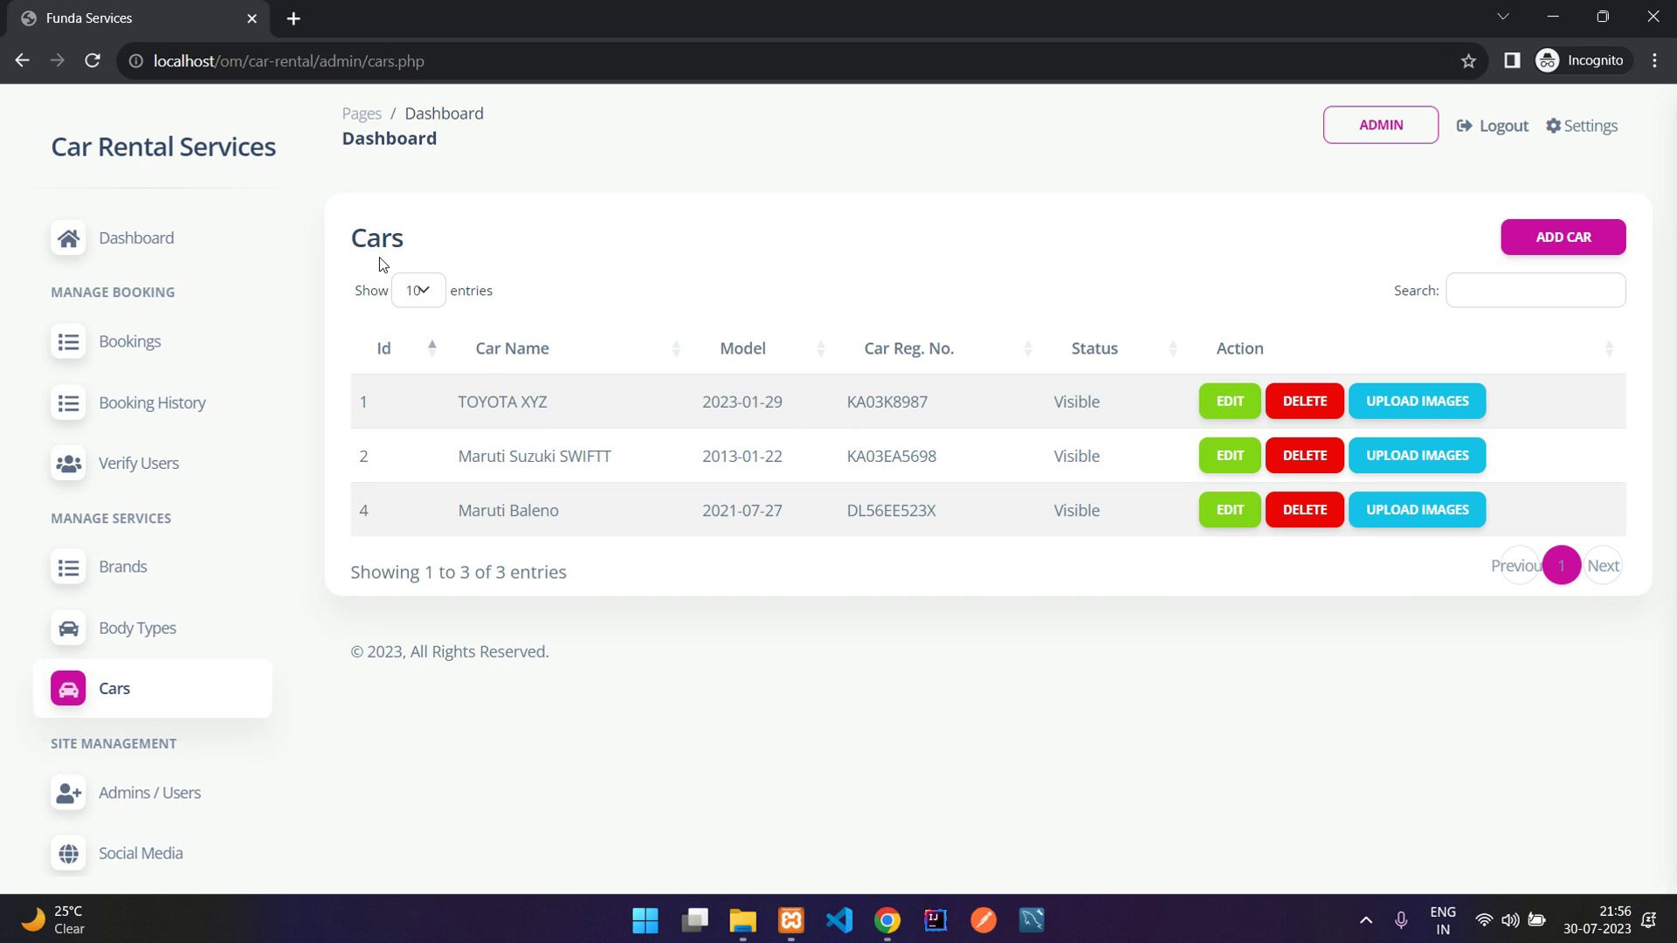
{"action": "left_click_drag", "start_coordinate": [474, 395], "coordinate": [564, 395]}
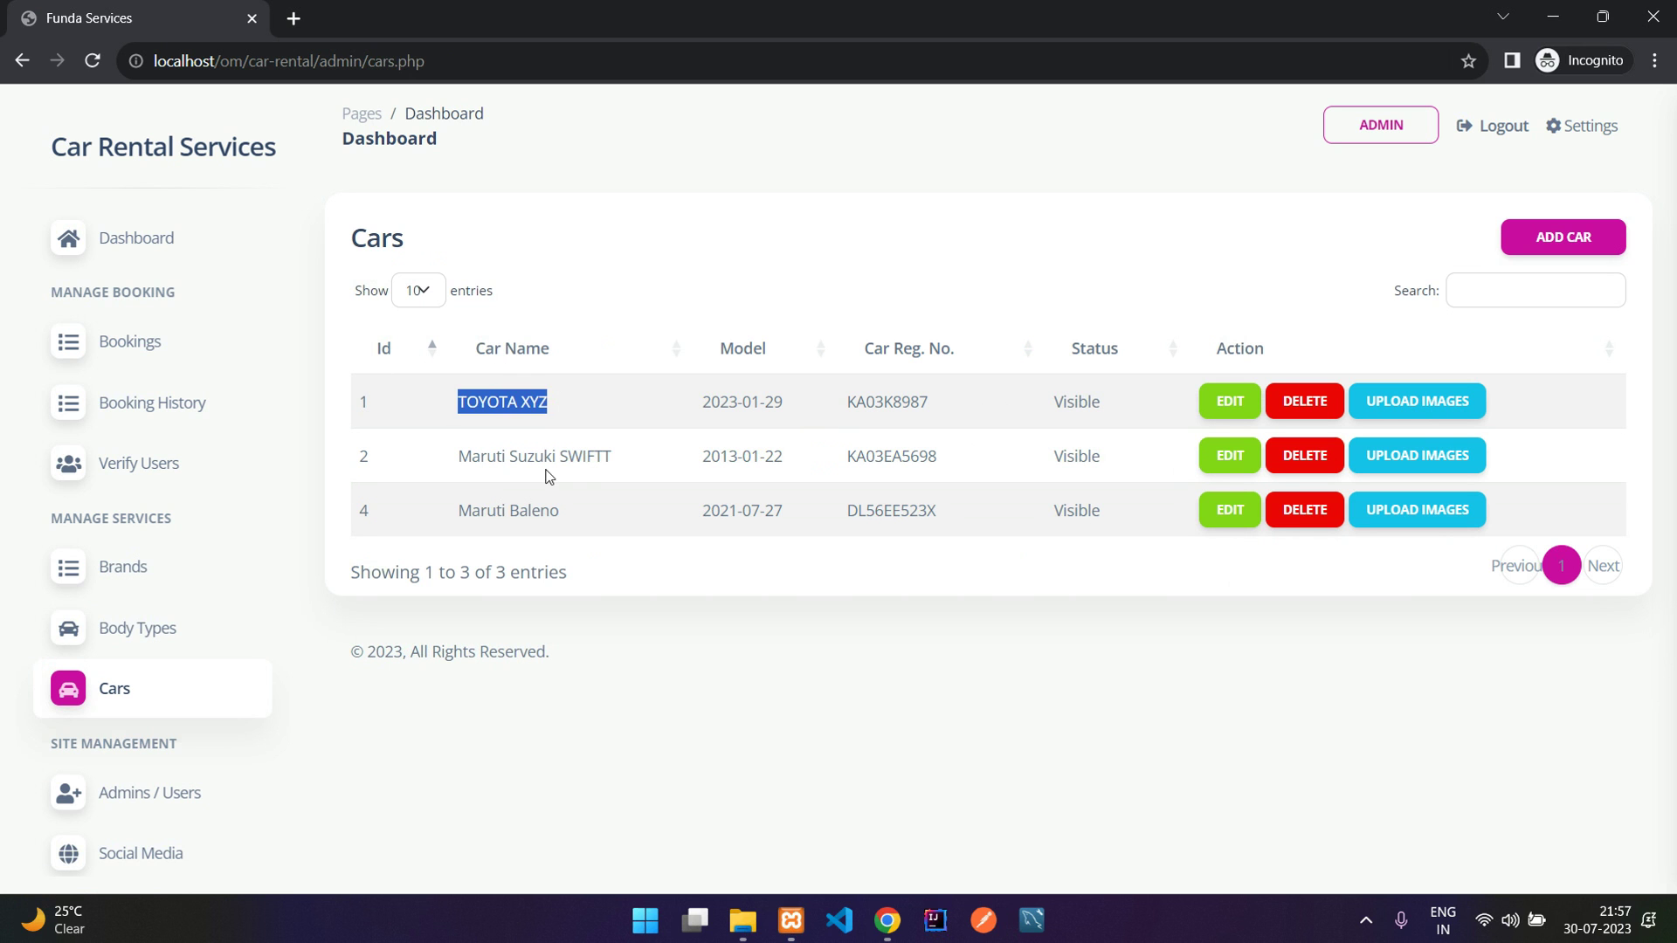
{"action": "left_click", "coordinate": [604, 510]}
{"action": "left_click", "coordinate": [1528, 246]}
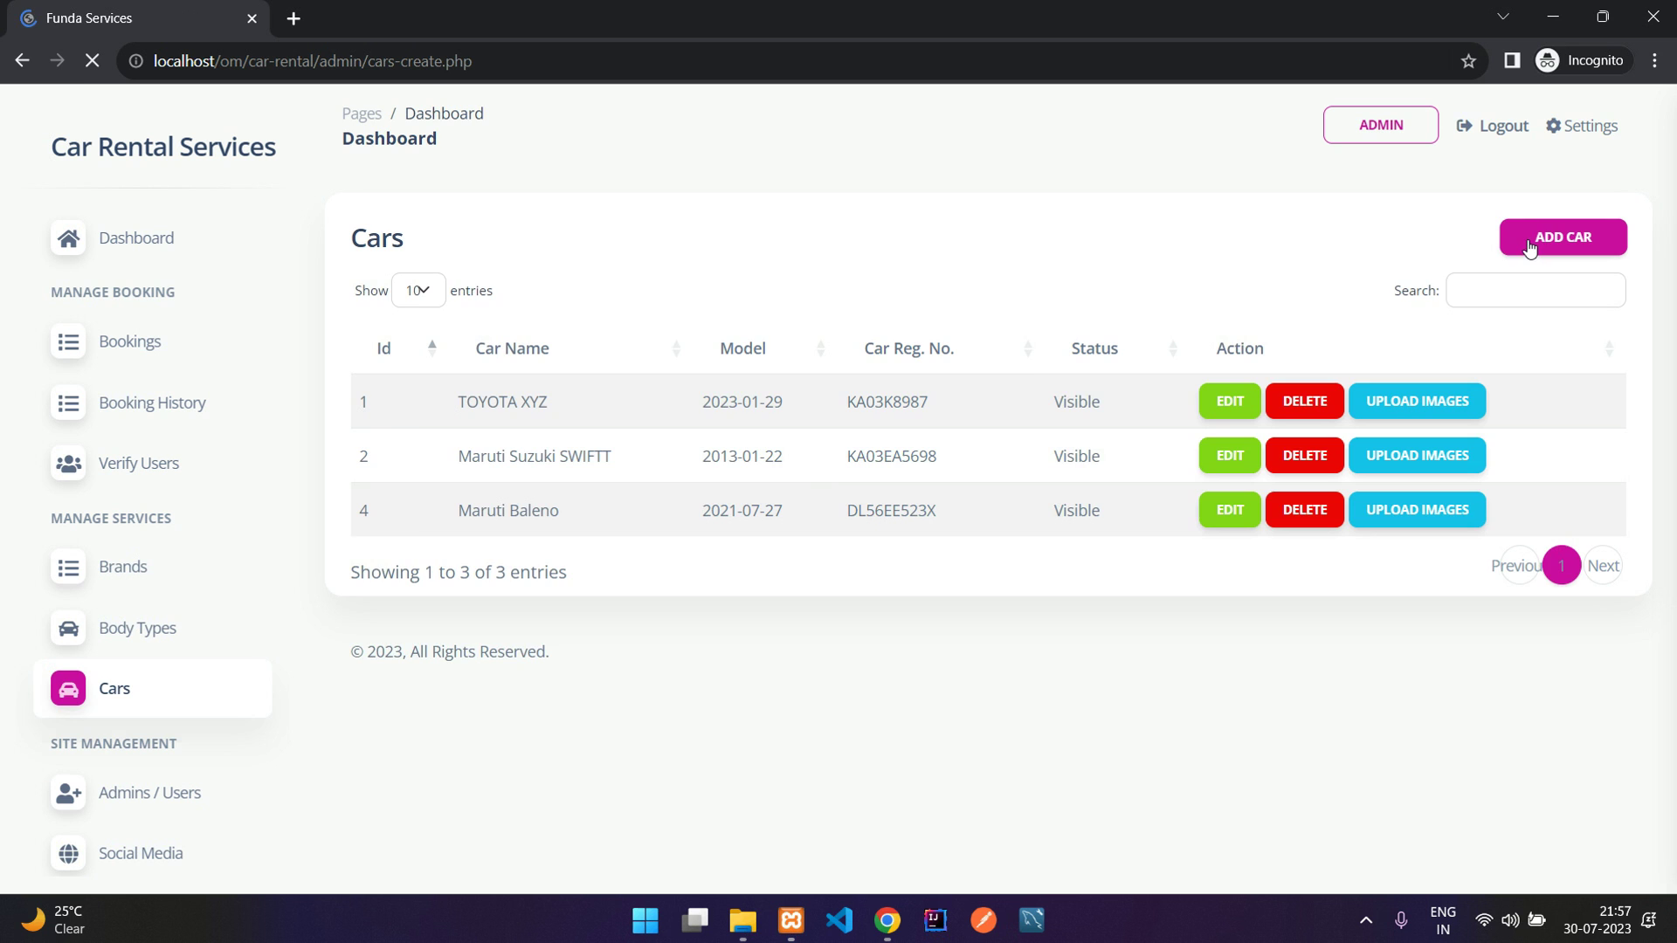
Choose Nissan as brand, SUV as body type and Manual transmission for the new car
{"action": "scroll", "coordinate": [580, 281], "scroll_direction": "down", "scroll_amount": 2}
{"action": "left_click", "coordinate": [518, 212]}
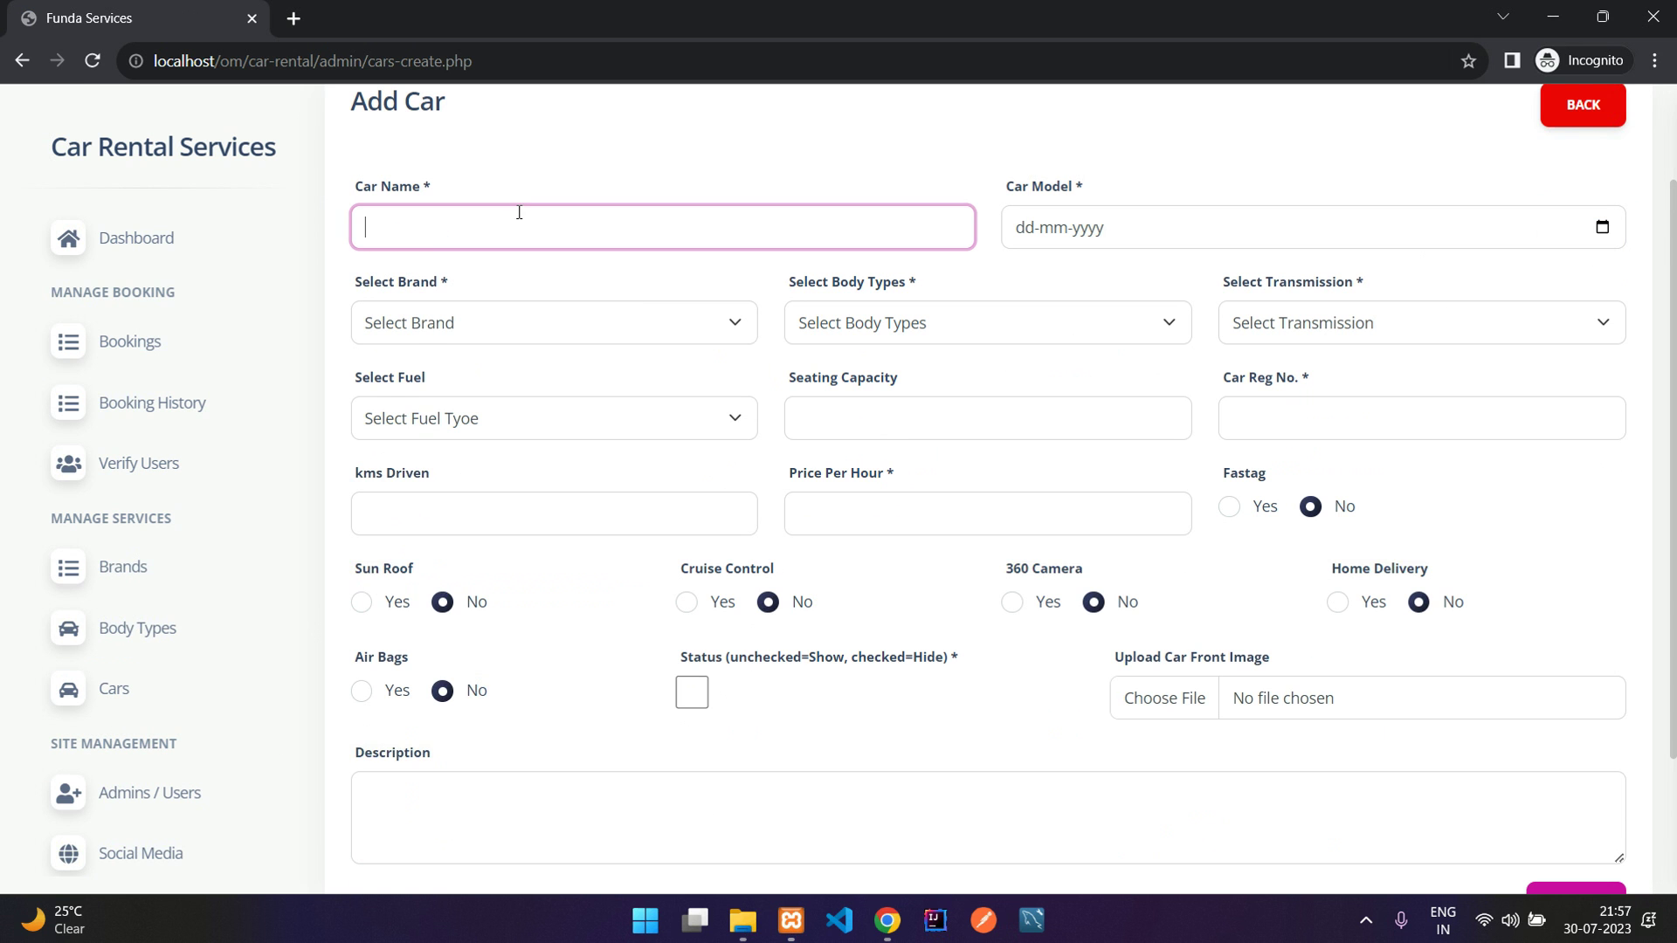
{"action": "scroll", "coordinate": [521, 237], "scroll_direction": "up", "scroll_amount": 2}
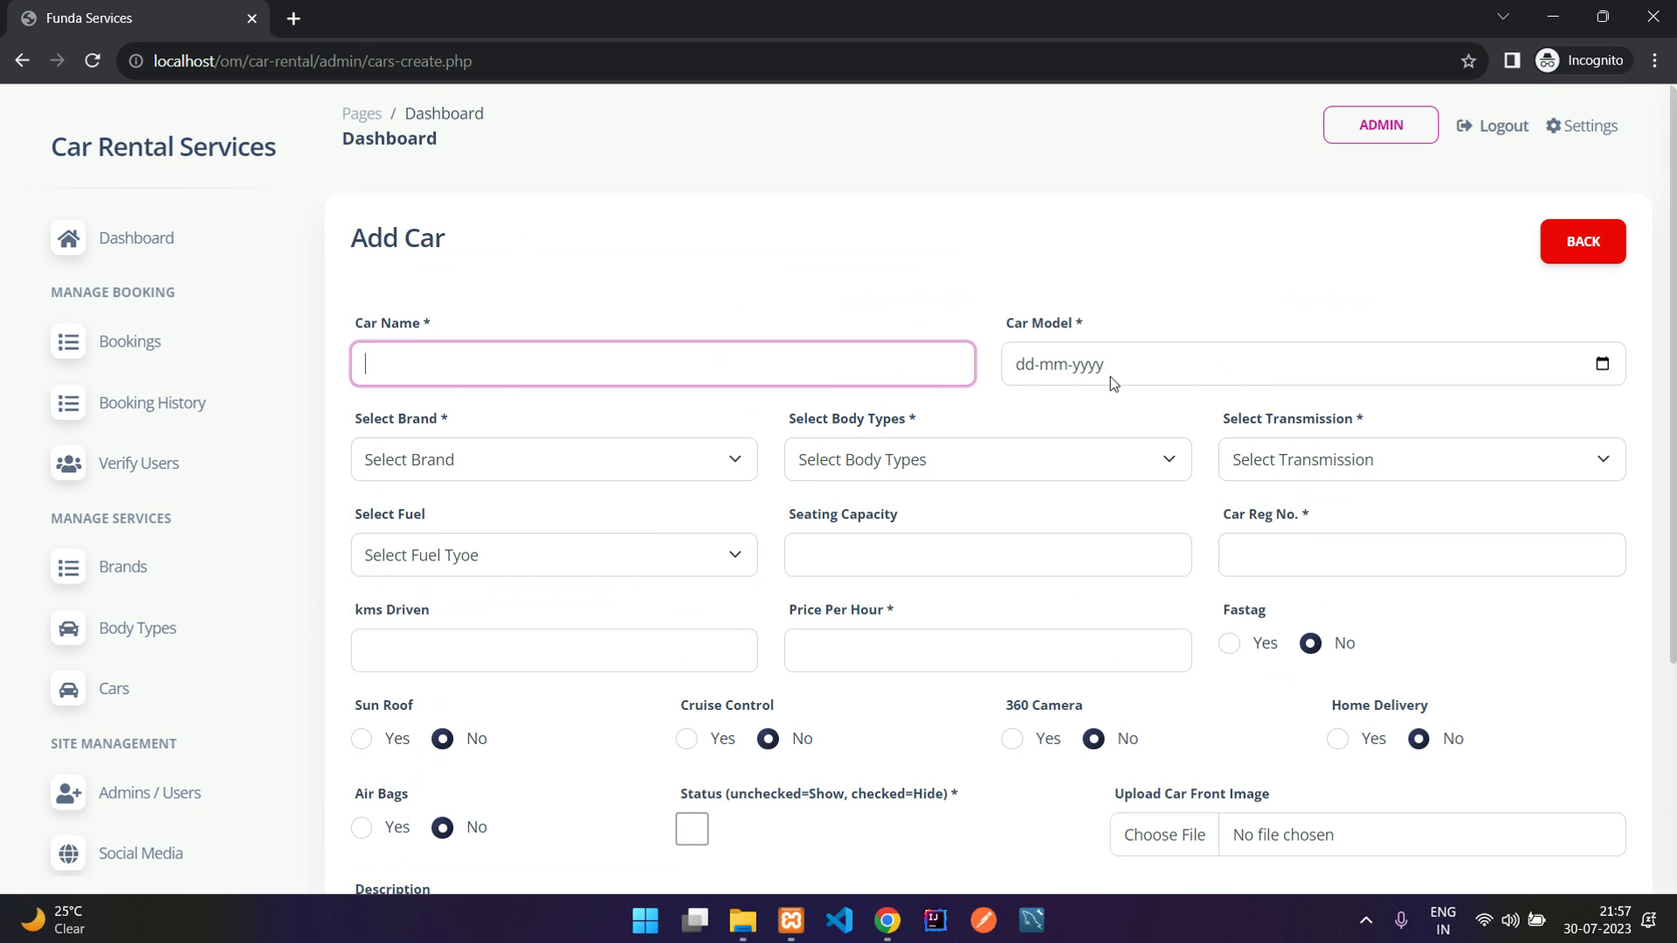
{"action": "left_click", "coordinate": [1158, 371]}
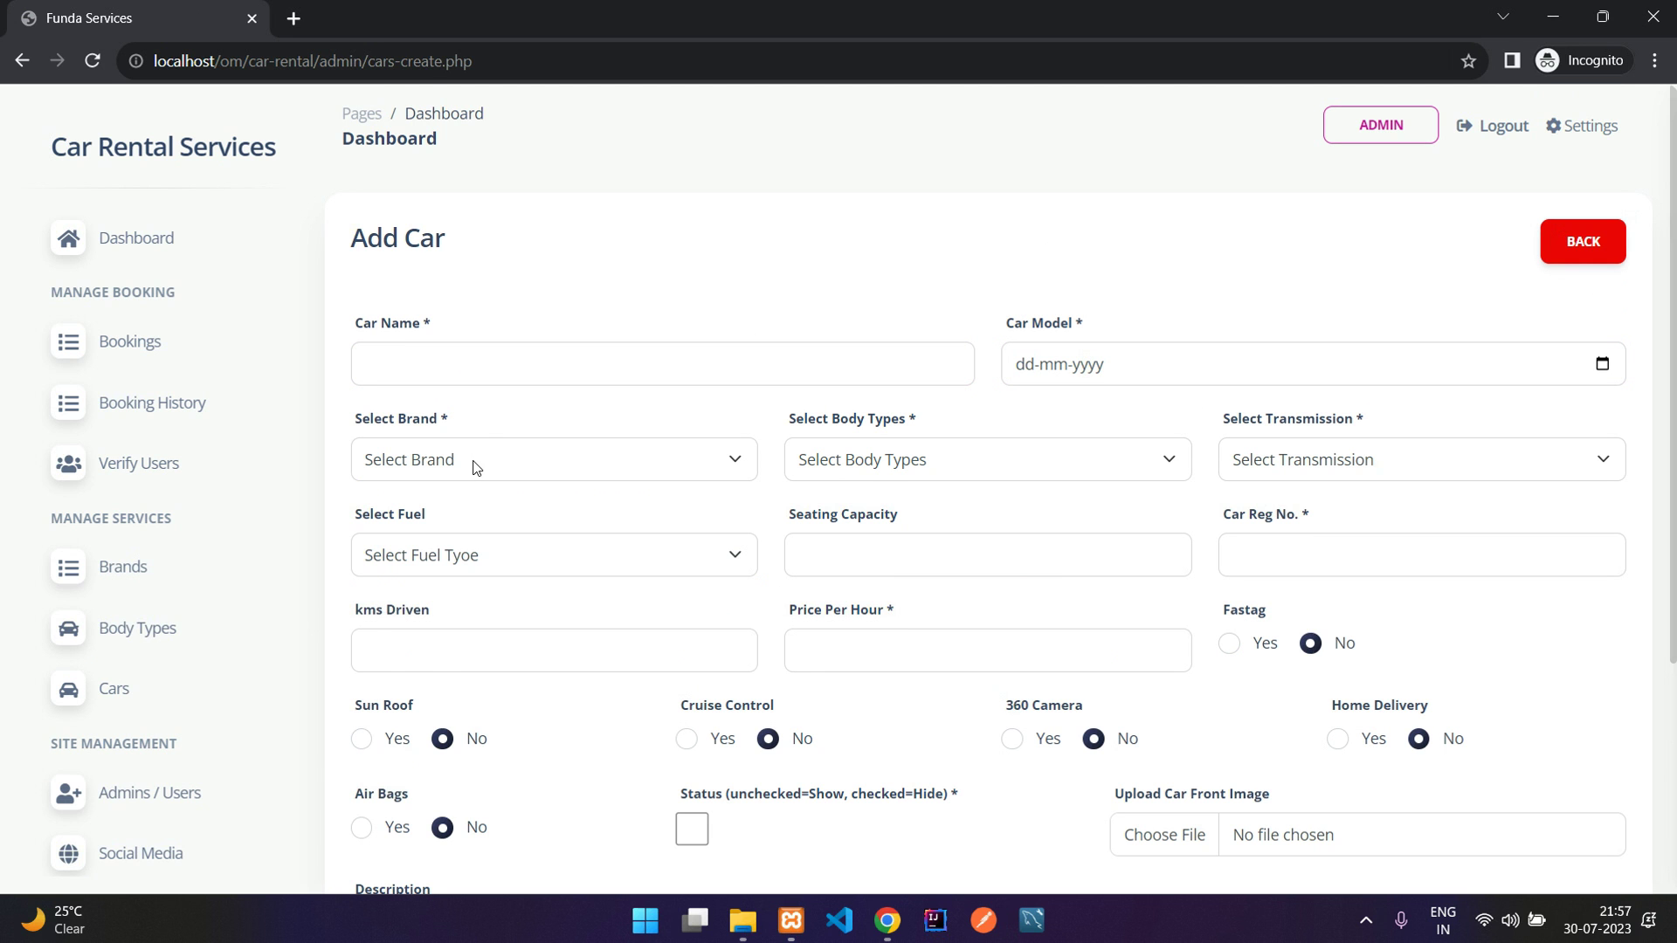
{"action": "left_click", "coordinate": [524, 461]}
{"action": "left_click", "coordinate": [563, 535]}
{"action": "left_click", "coordinate": [891, 471]}
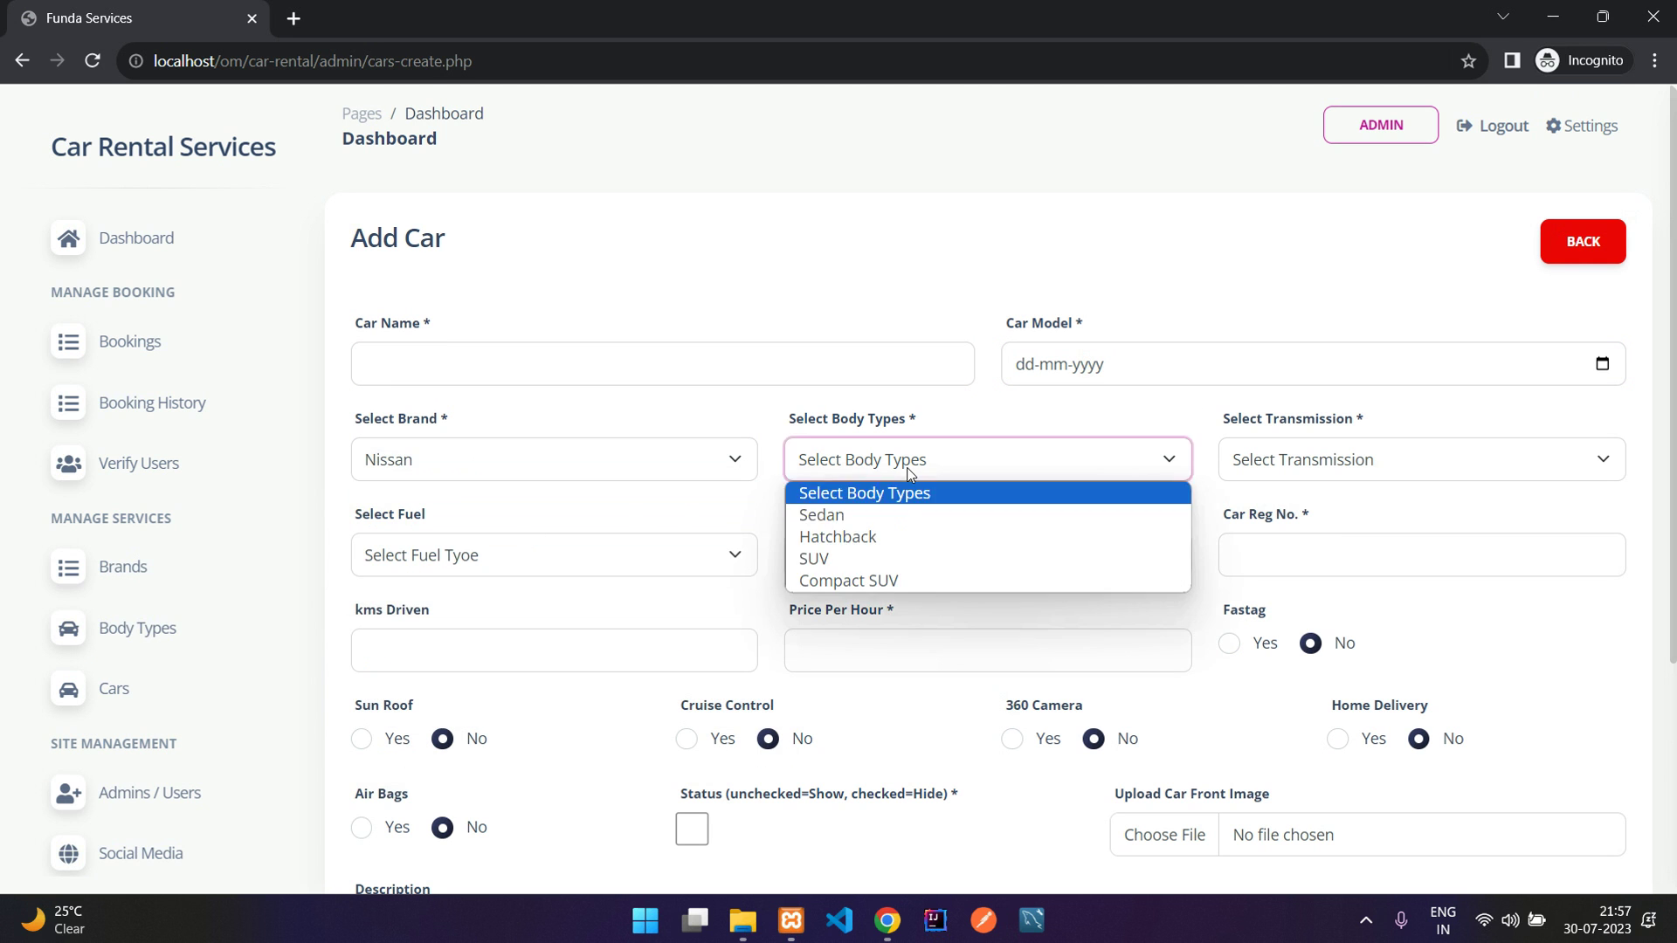
{"action": "left_click", "coordinate": [915, 553]}
{"action": "left_click", "coordinate": [1298, 468]}
{"action": "left_click", "coordinate": [1329, 533]}
{"action": "left_click", "coordinate": [1007, 548]}
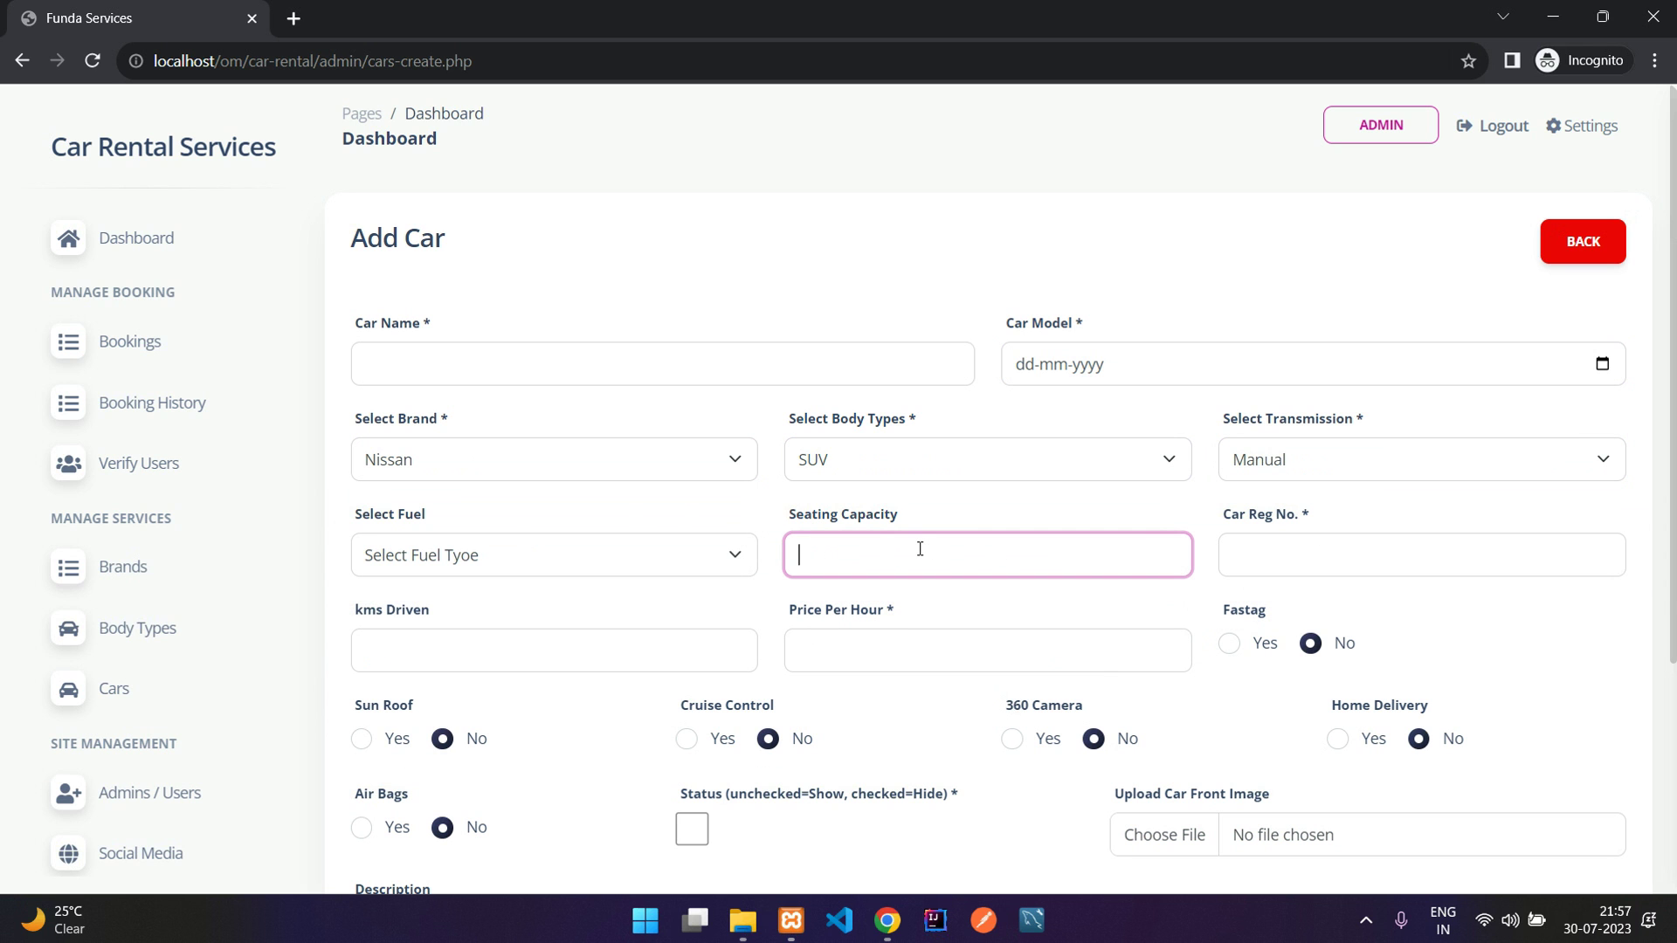
Set fuel to Petrol and try the Fastag and Home Delivery options, leaving both at No
{"action": "left_click", "coordinate": [629, 555]}
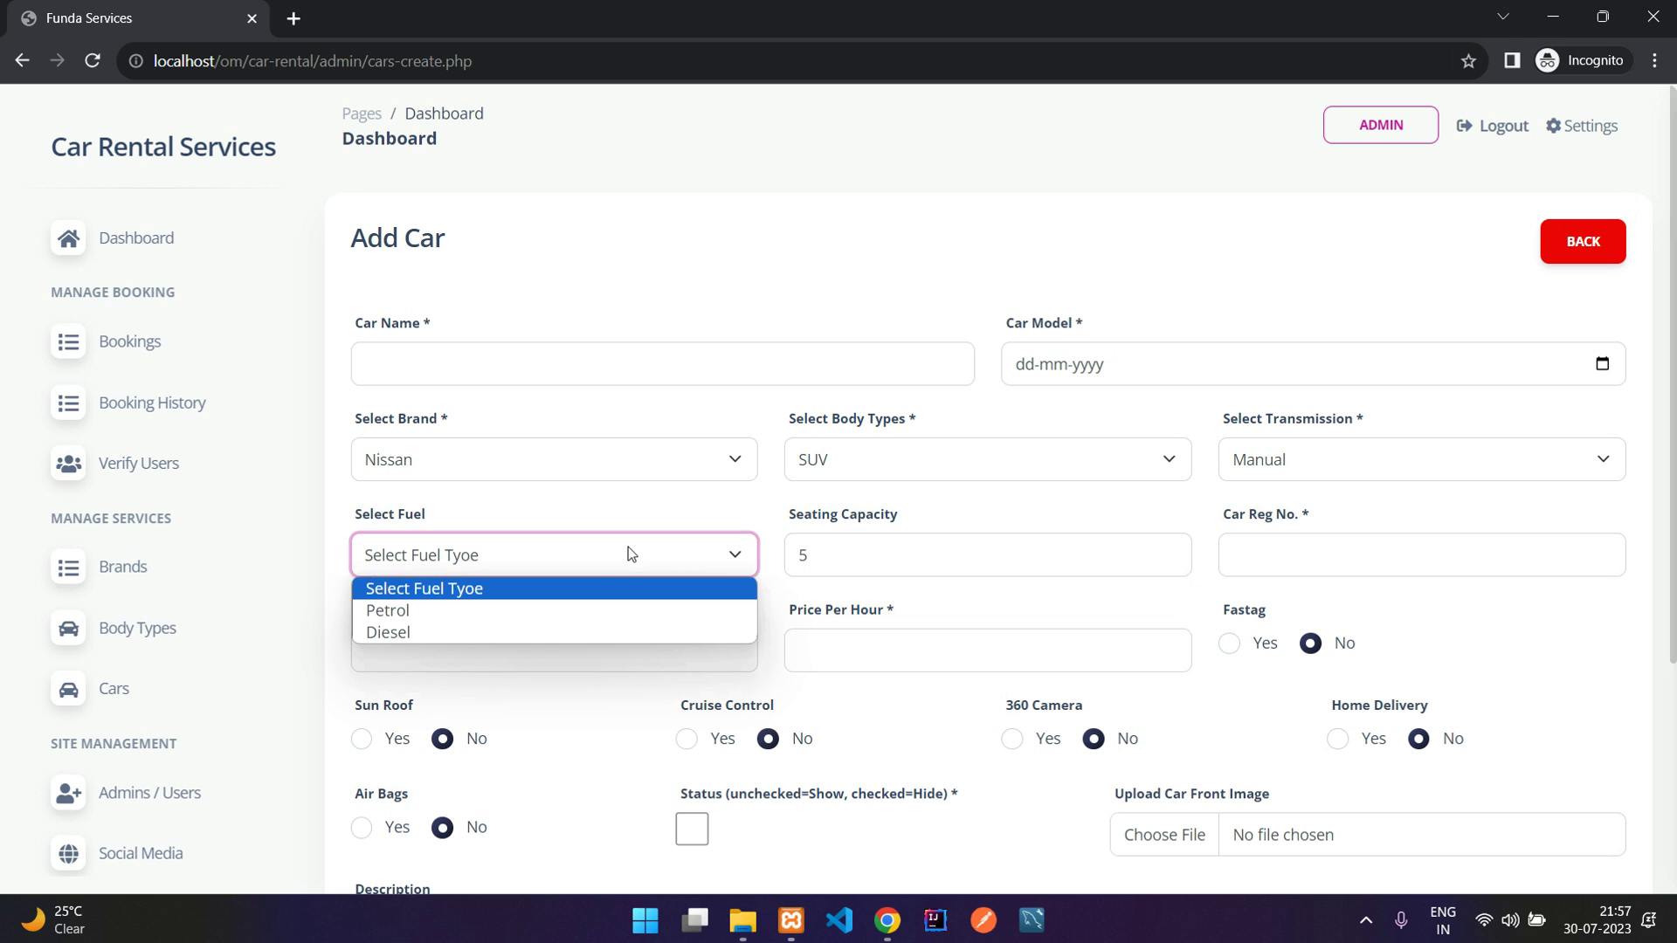
{"action": "left_click", "coordinate": [600, 607]}
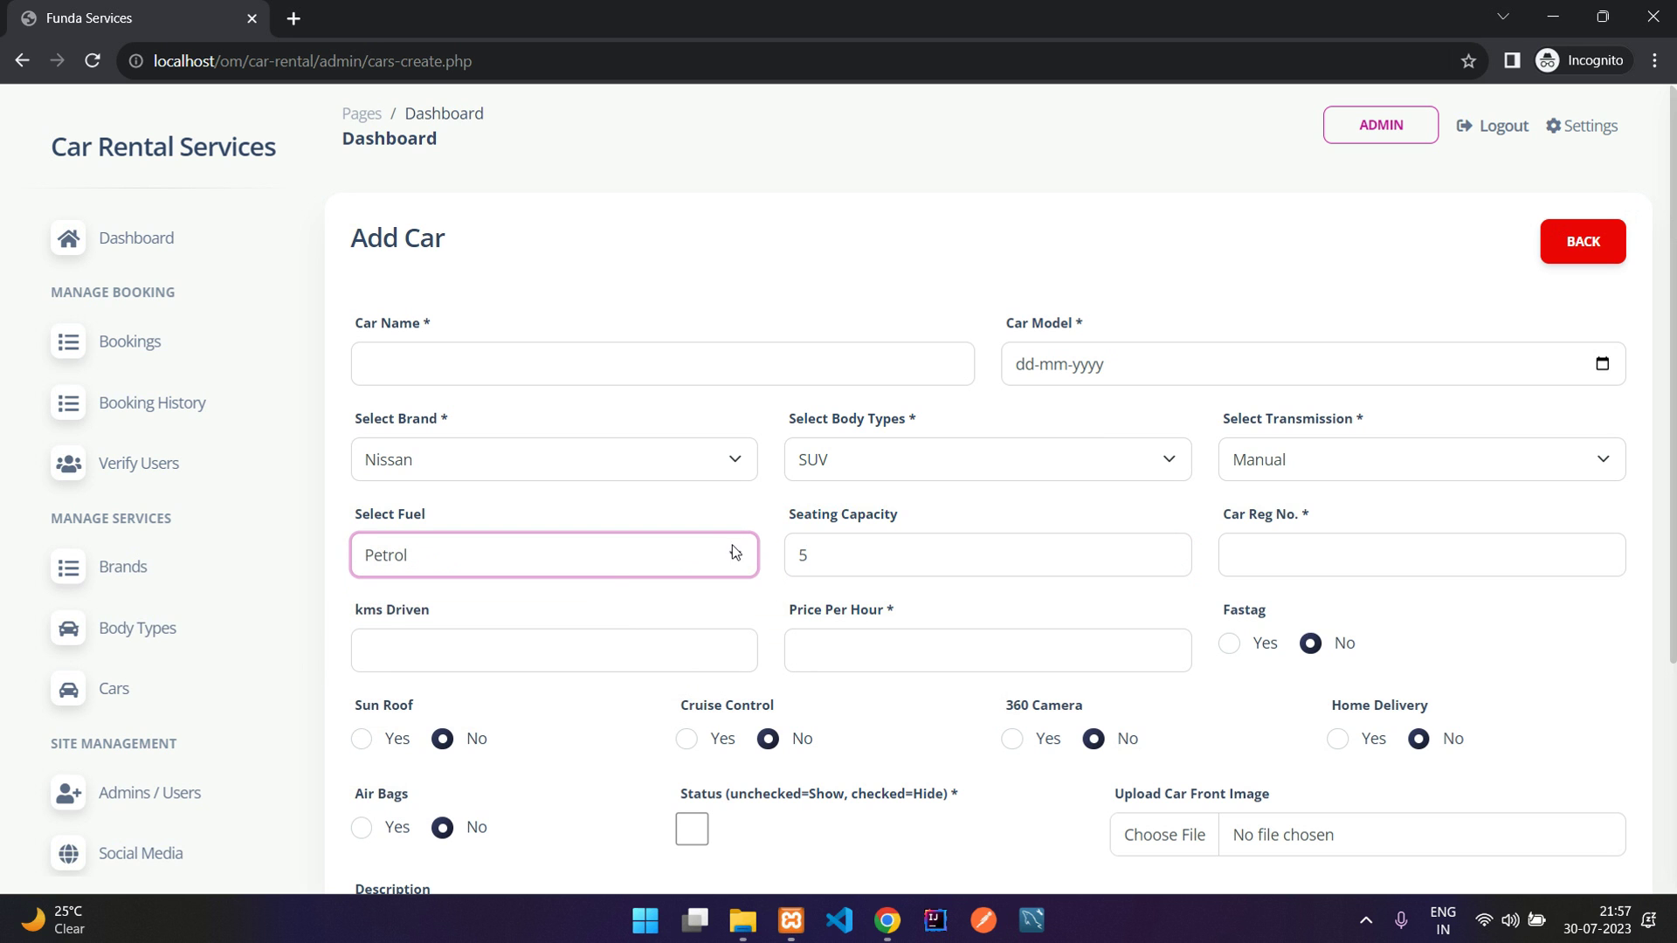
{"action": "left_click", "coordinate": [1232, 550]}
{"action": "scroll", "coordinate": [1240, 550], "scroll_direction": "down", "scroll_amount": 2}
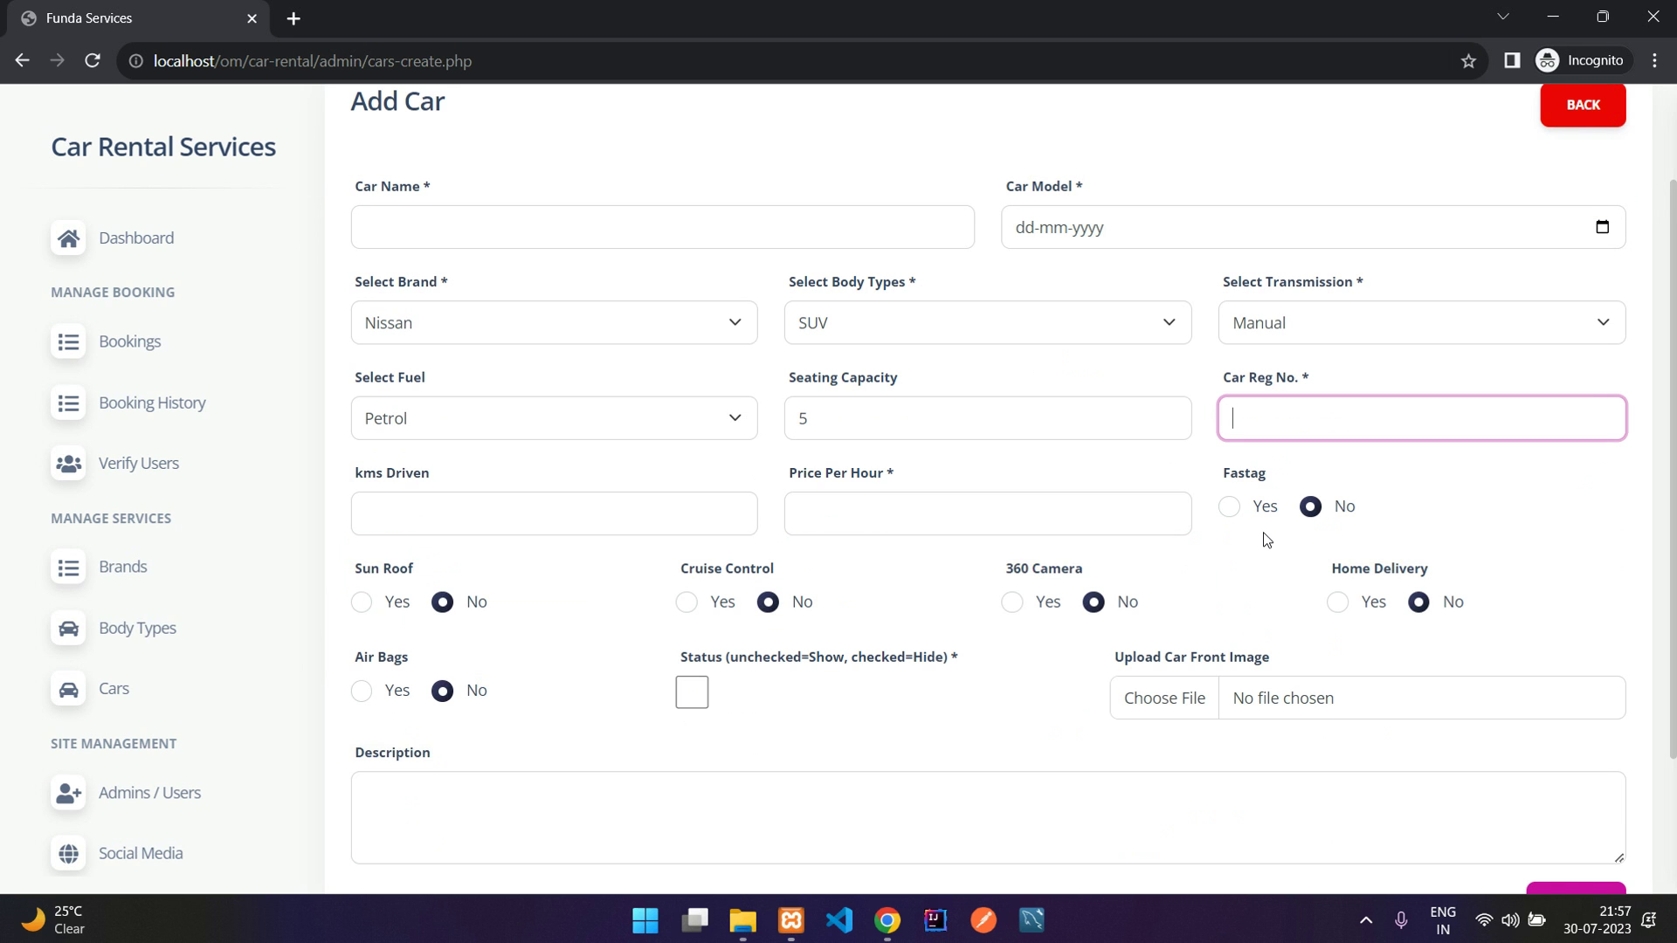
{"action": "left_click", "coordinate": [1257, 507]}
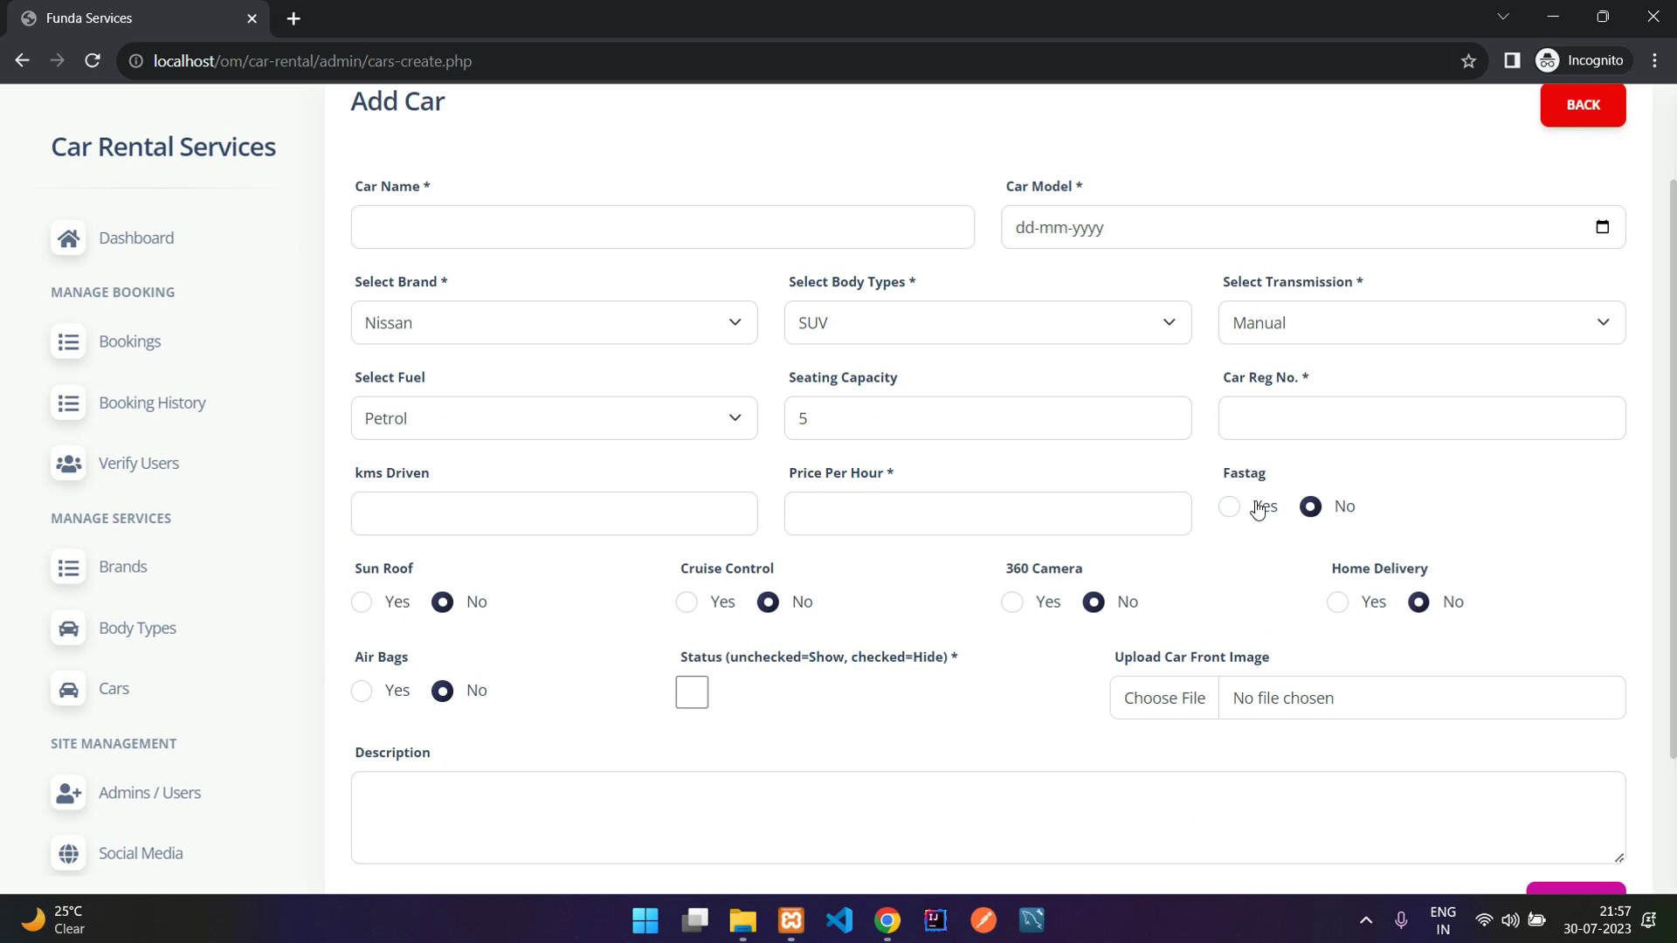
{"action": "left_click", "coordinate": [1337, 511]}
{"action": "left_click", "coordinate": [1379, 611]}
{"action": "left_click", "coordinate": [1430, 604]}
Point out the 360 Camera and Cruise Control features and set Sun Roof to Yes
{"action": "left_click_drag", "start_coordinate": [1004, 568], "coordinate": [1109, 576]}
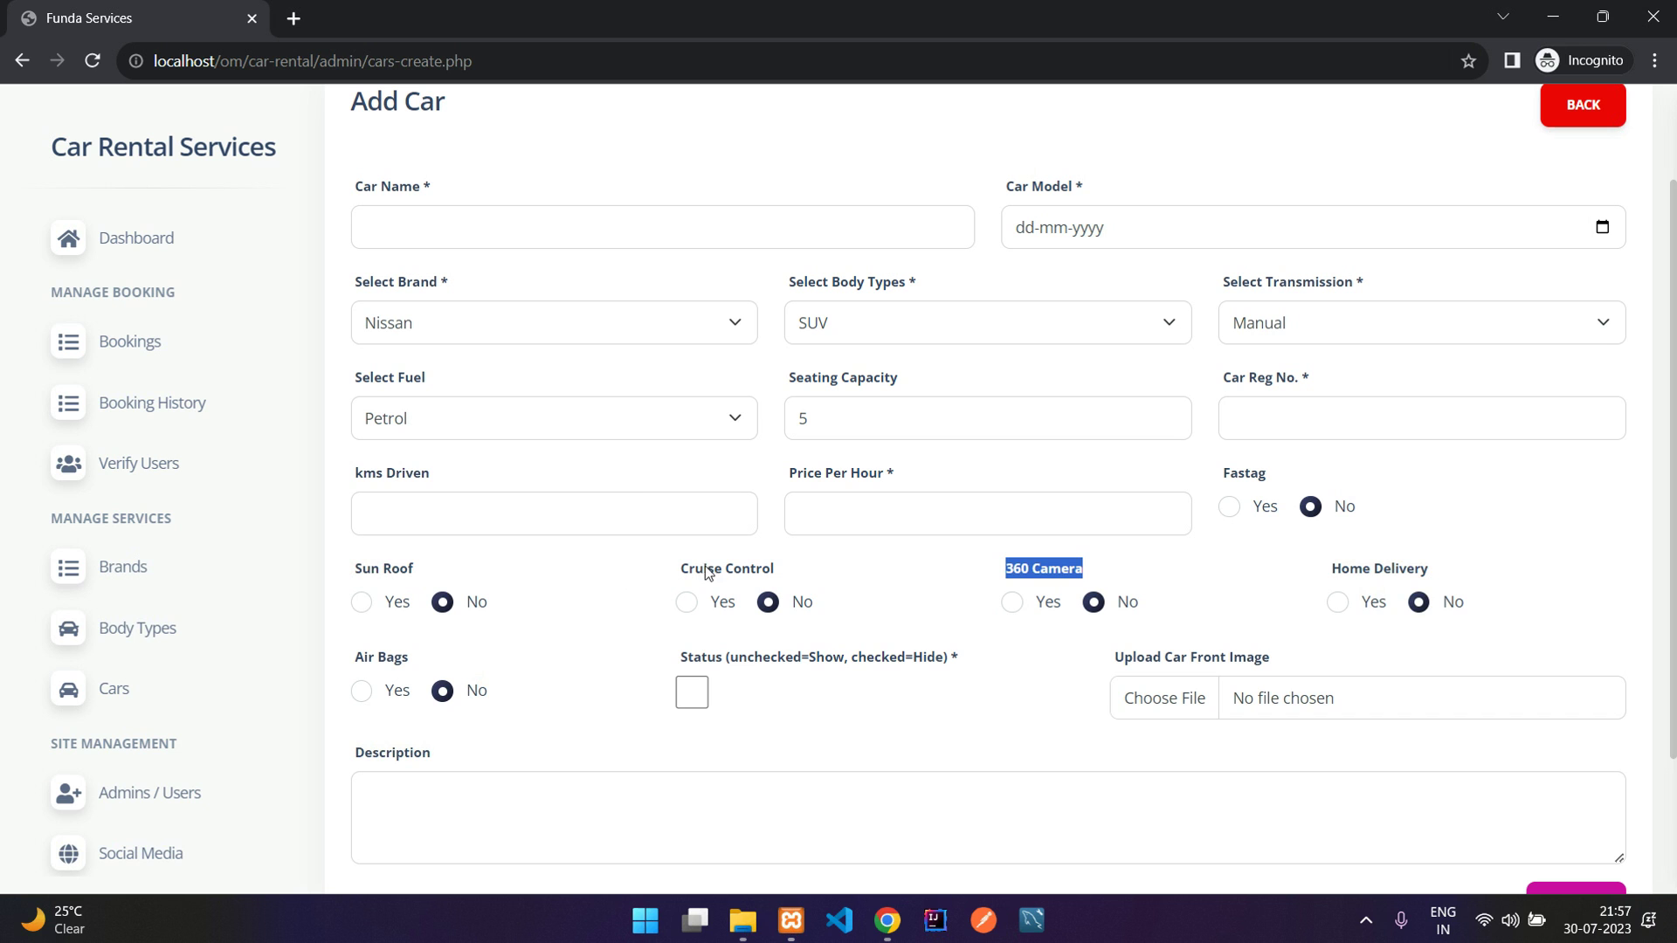
{"action": "left_click_drag", "start_coordinate": [673, 570], "coordinate": [810, 572]}
{"action": "left_click_drag", "start_coordinate": [384, 569], "coordinate": [416, 572]}
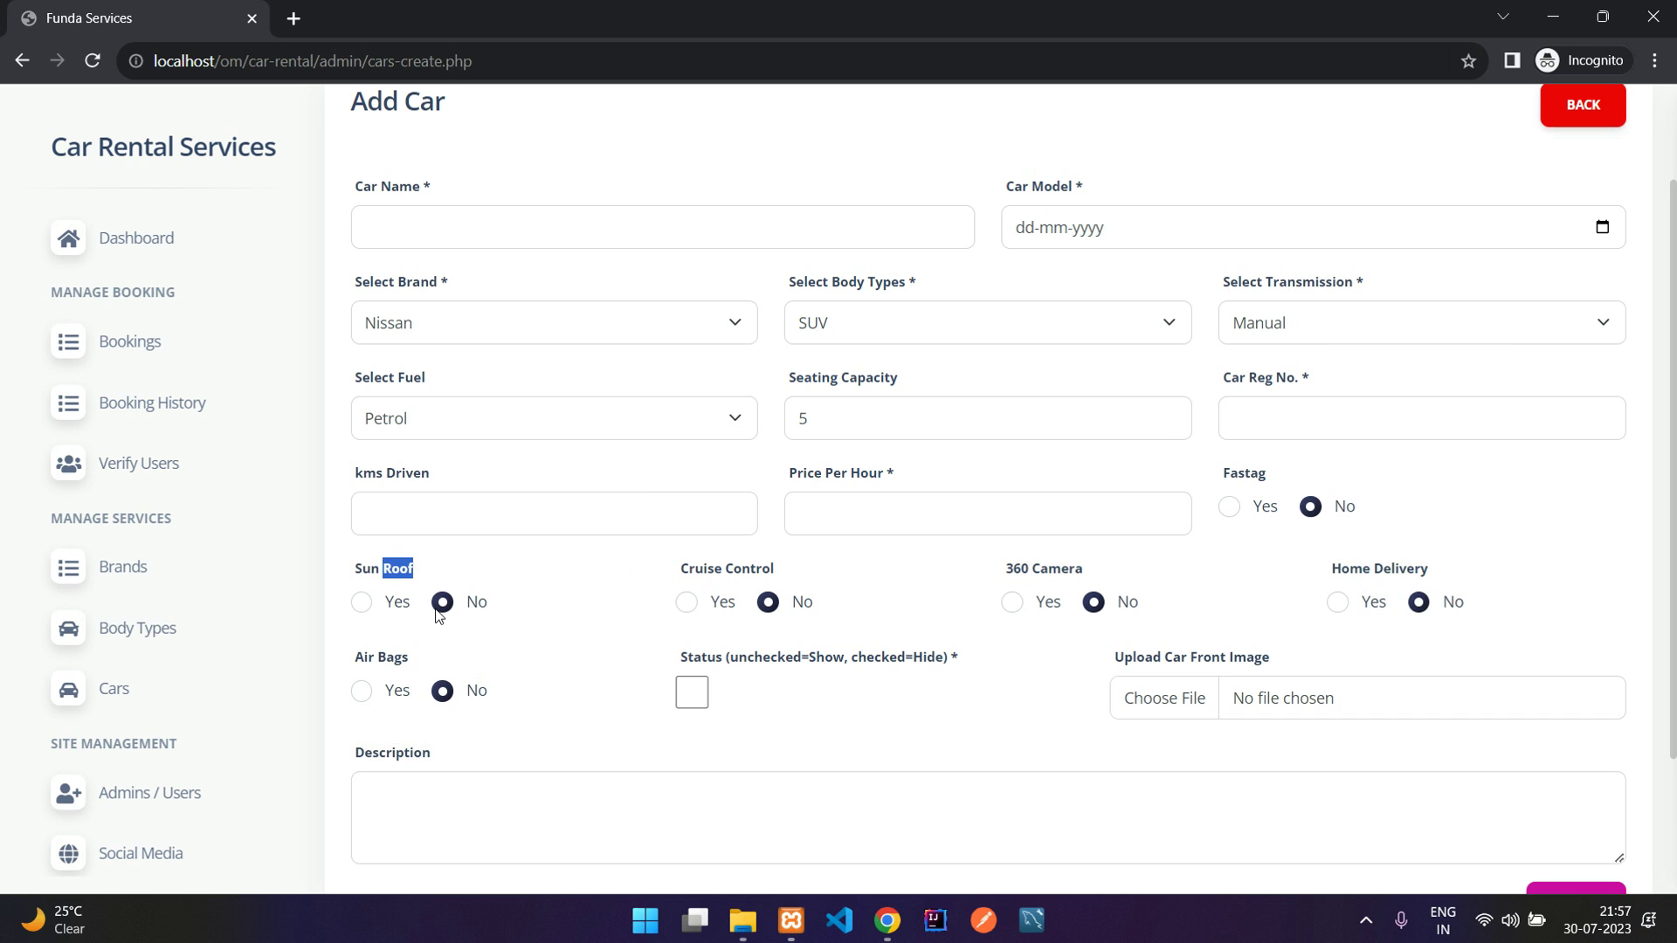
{"action": "left_click", "coordinate": [362, 603]}
Go over the kms driven, price per hour, description and front image upload fields
{"action": "left_click", "coordinate": [489, 525]}
{"action": "left_click", "coordinate": [880, 499]}
{"action": "left_click", "coordinate": [805, 480]}
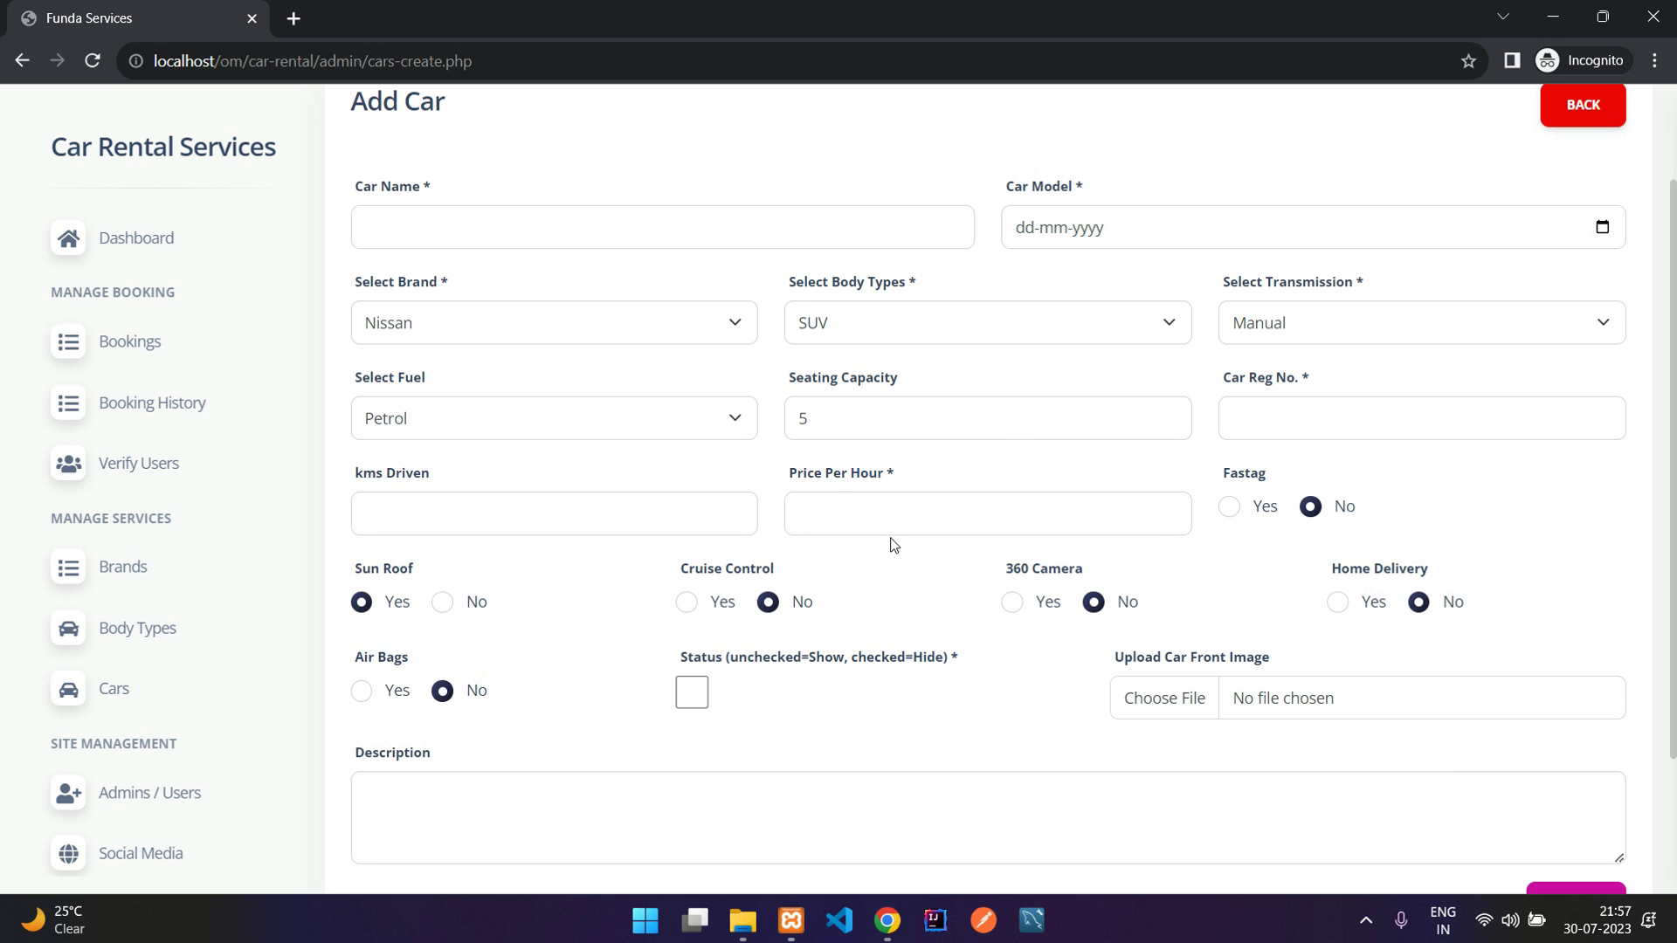
{"action": "scroll", "coordinate": [840, 502], "scroll_direction": "down", "scroll_amount": 2}
{"action": "left_click", "coordinate": [796, 626]}
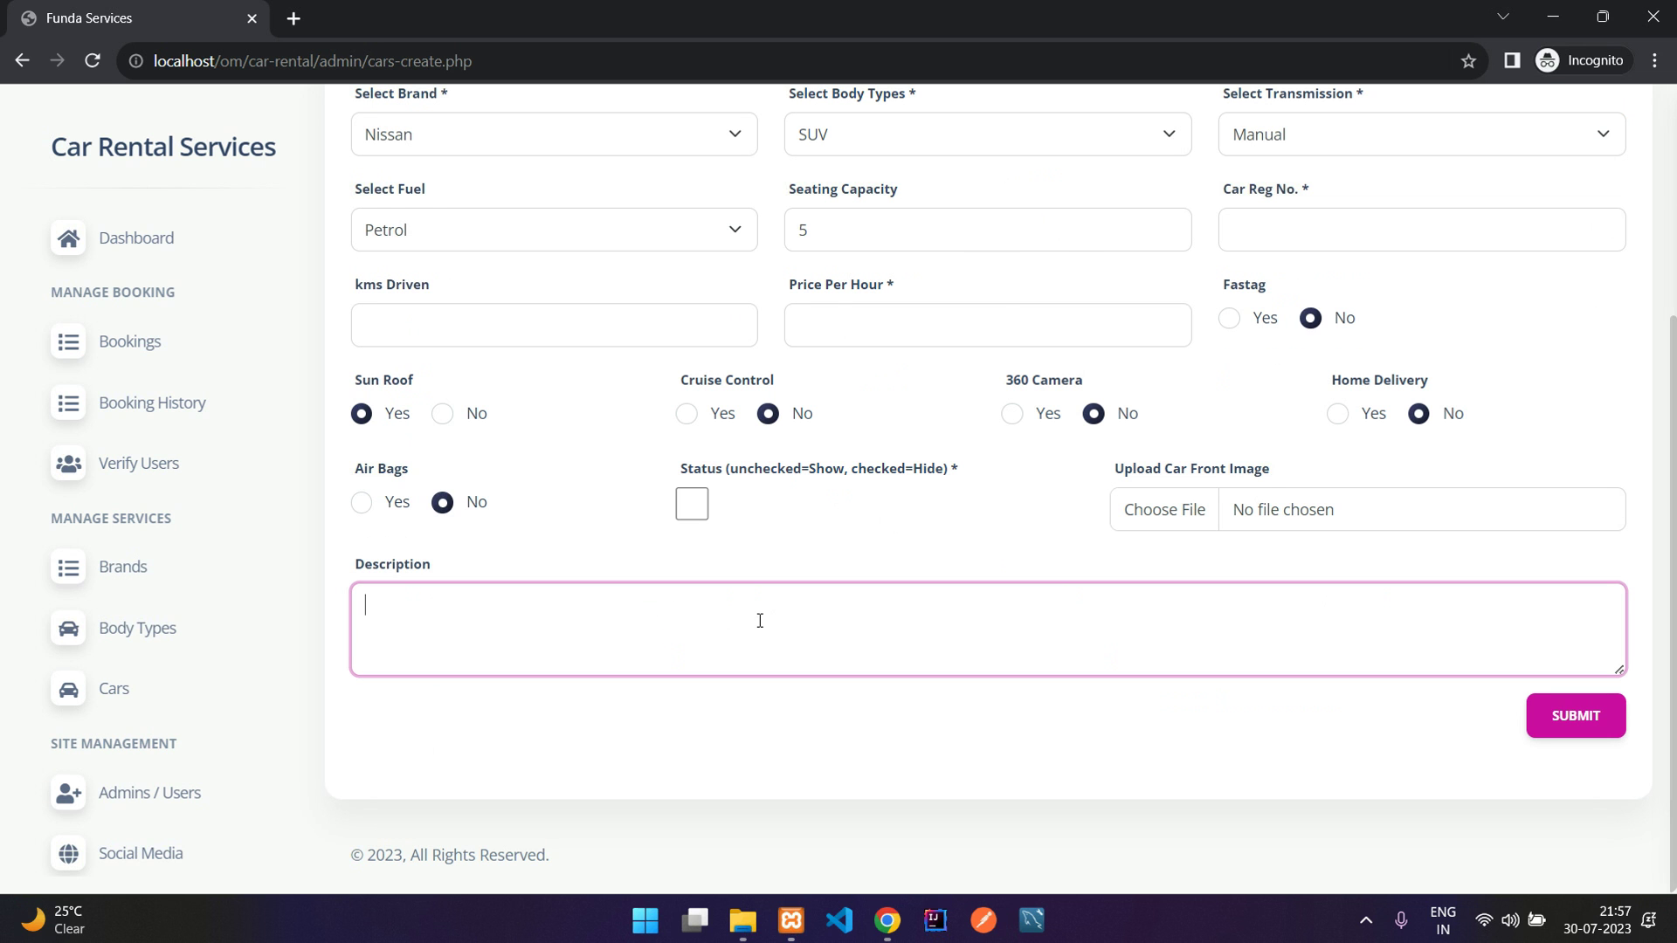
{"action": "scroll", "coordinate": [758, 620], "scroll_direction": "up", "scroll_amount": 3}
{"action": "scroll", "coordinate": [758, 620], "scroll_direction": "down", "scroll_amount": 3}
{"action": "left_click_drag", "start_coordinate": [1118, 484], "coordinate": [1272, 478]}
{"action": "left_click", "coordinate": [1240, 478]}
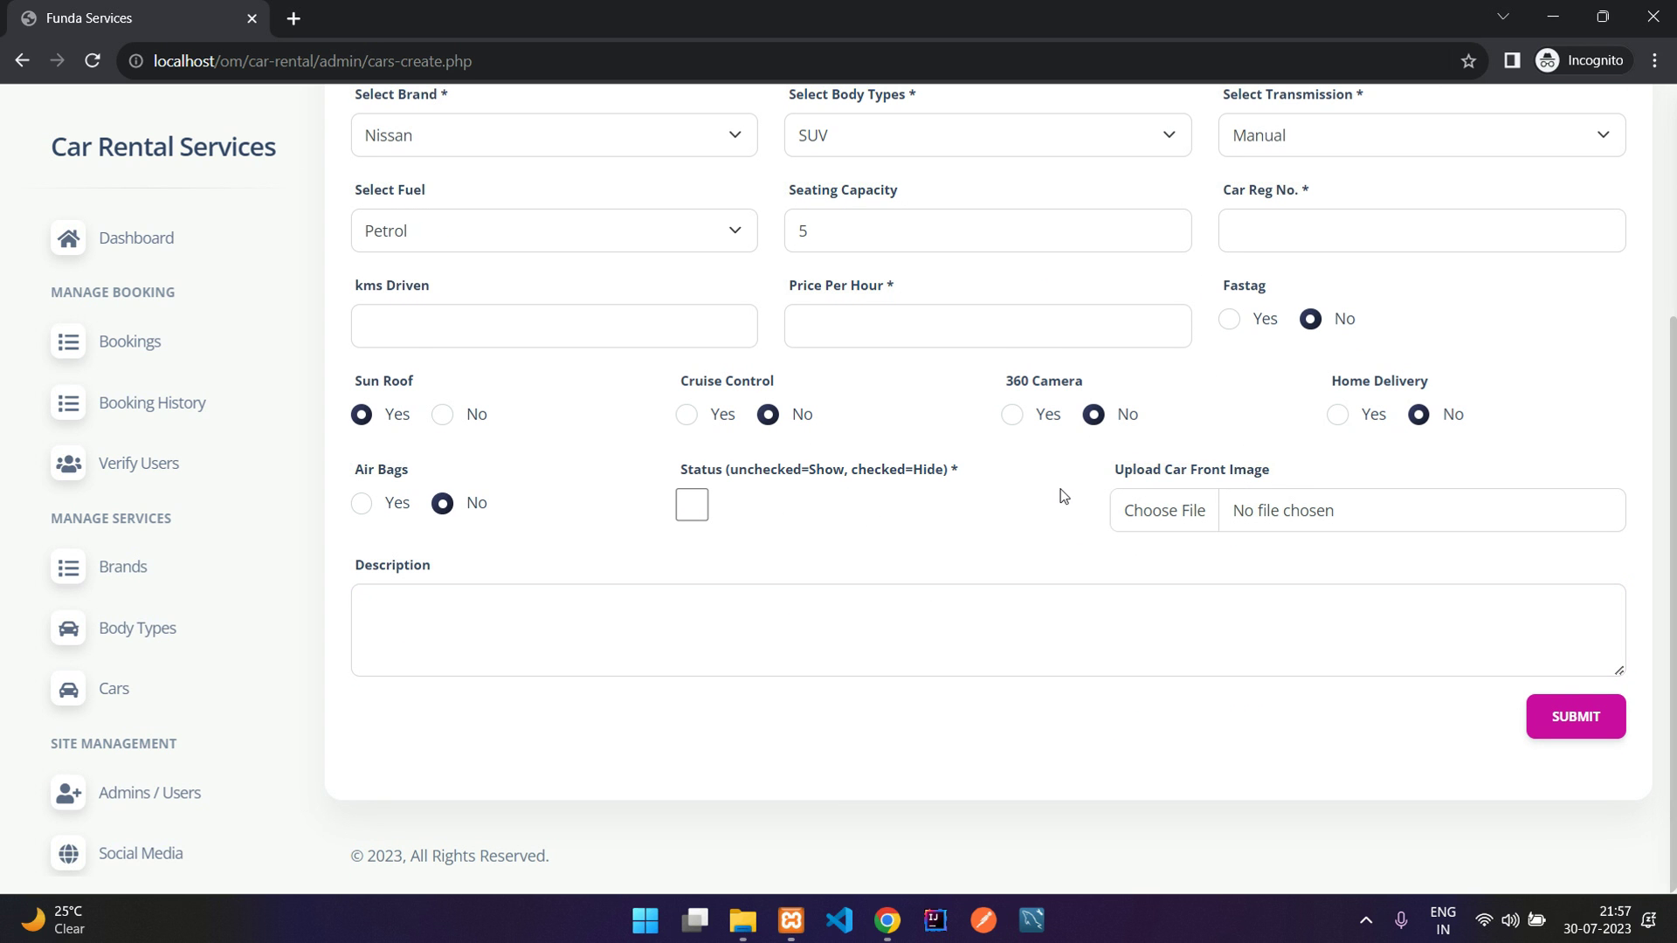
{"action": "scroll", "coordinate": [1101, 486], "scroll_direction": "up", "scroll_amount": 3}
{"action": "scroll", "coordinate": [1095, 522], "scroll_direction": "down", "scroll_amount": 3}
{"action": "scroll", "coordinate": [1128, 536], "scroll_direction": "up", "scroll_amount": 3}
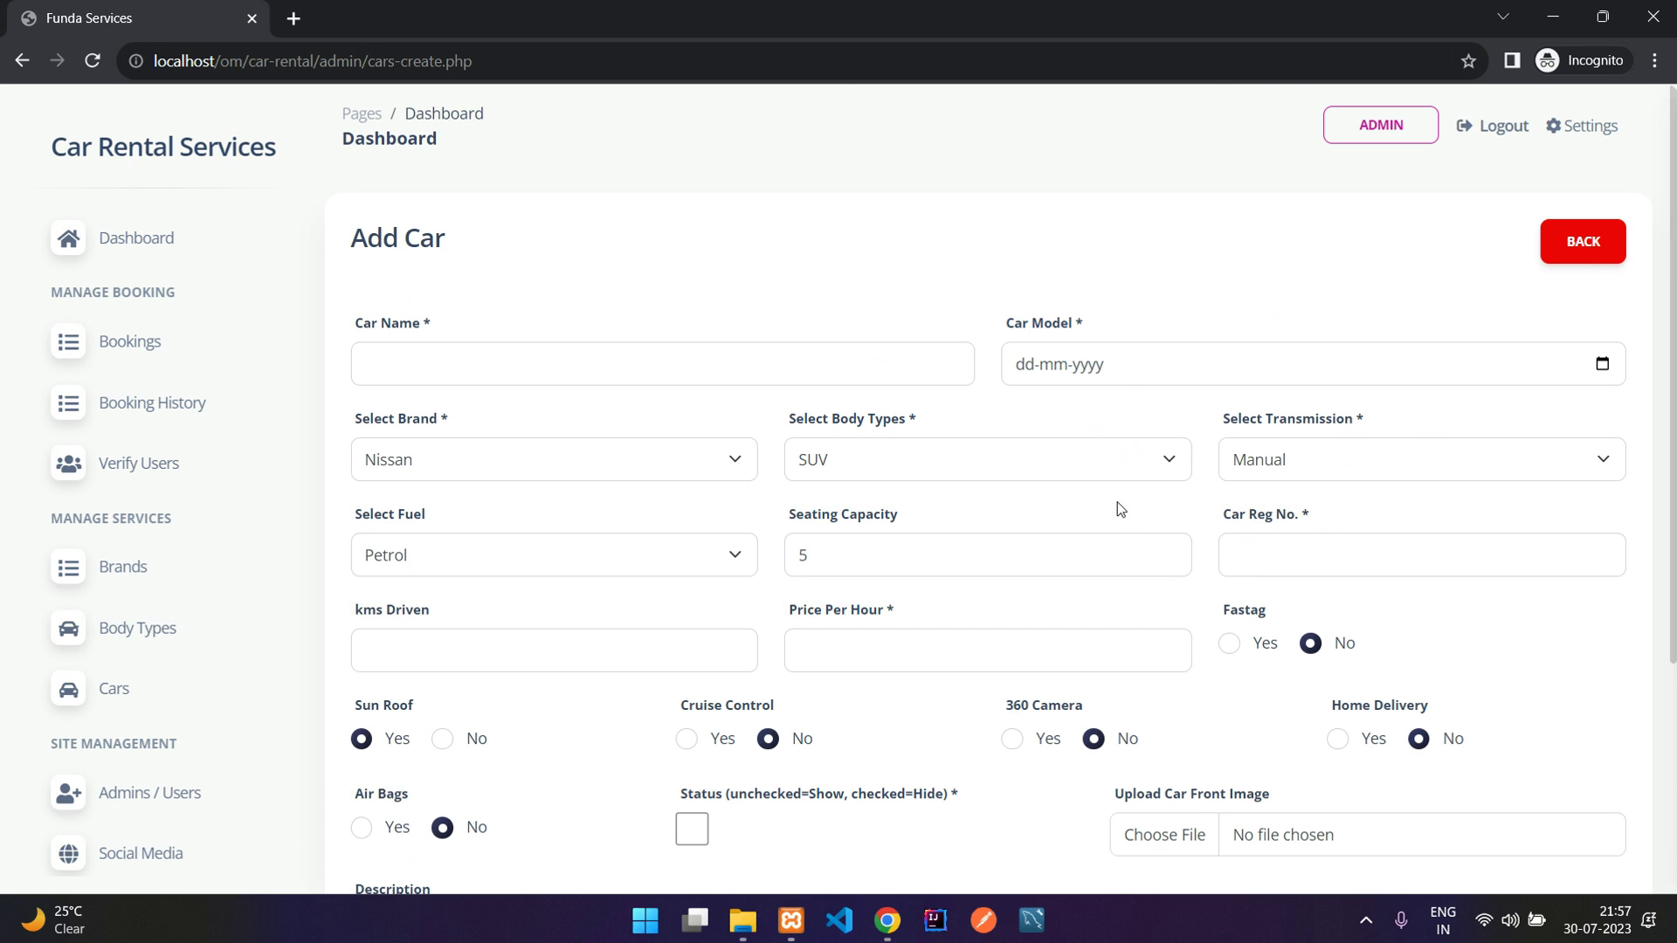
Restart the Add Car form, entering the name Test and model date 18 July 2023
{"action": "left_click", "coordinate": [1582, 242]}
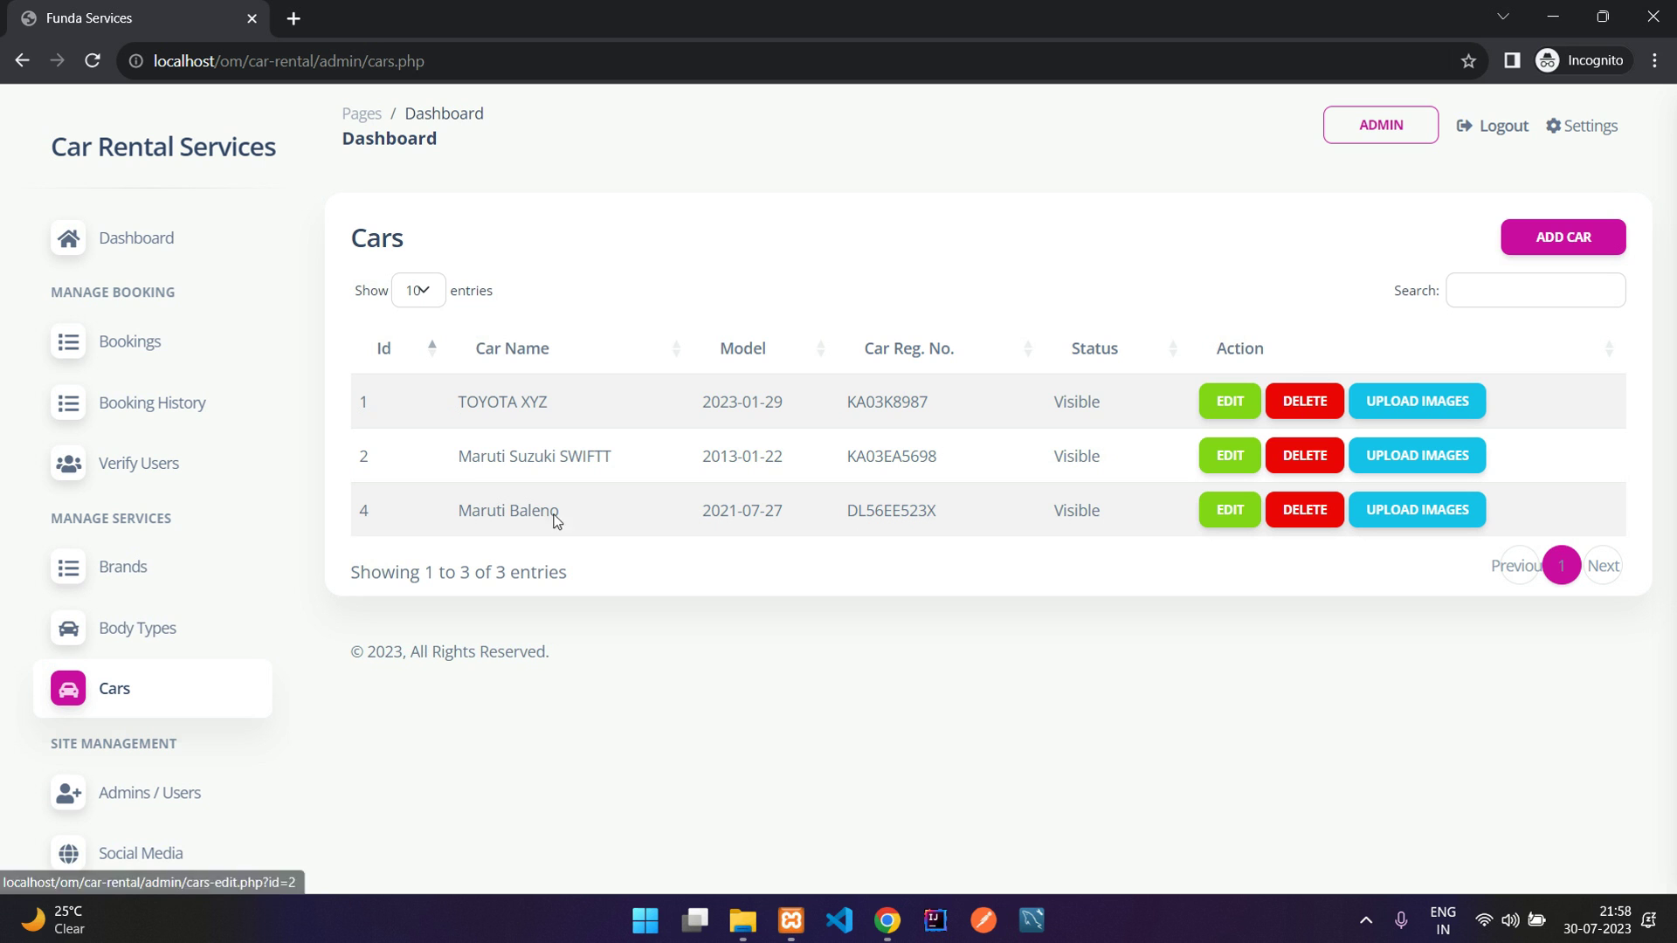
{"action": "left_click", "coordinate": [1544, 237]}
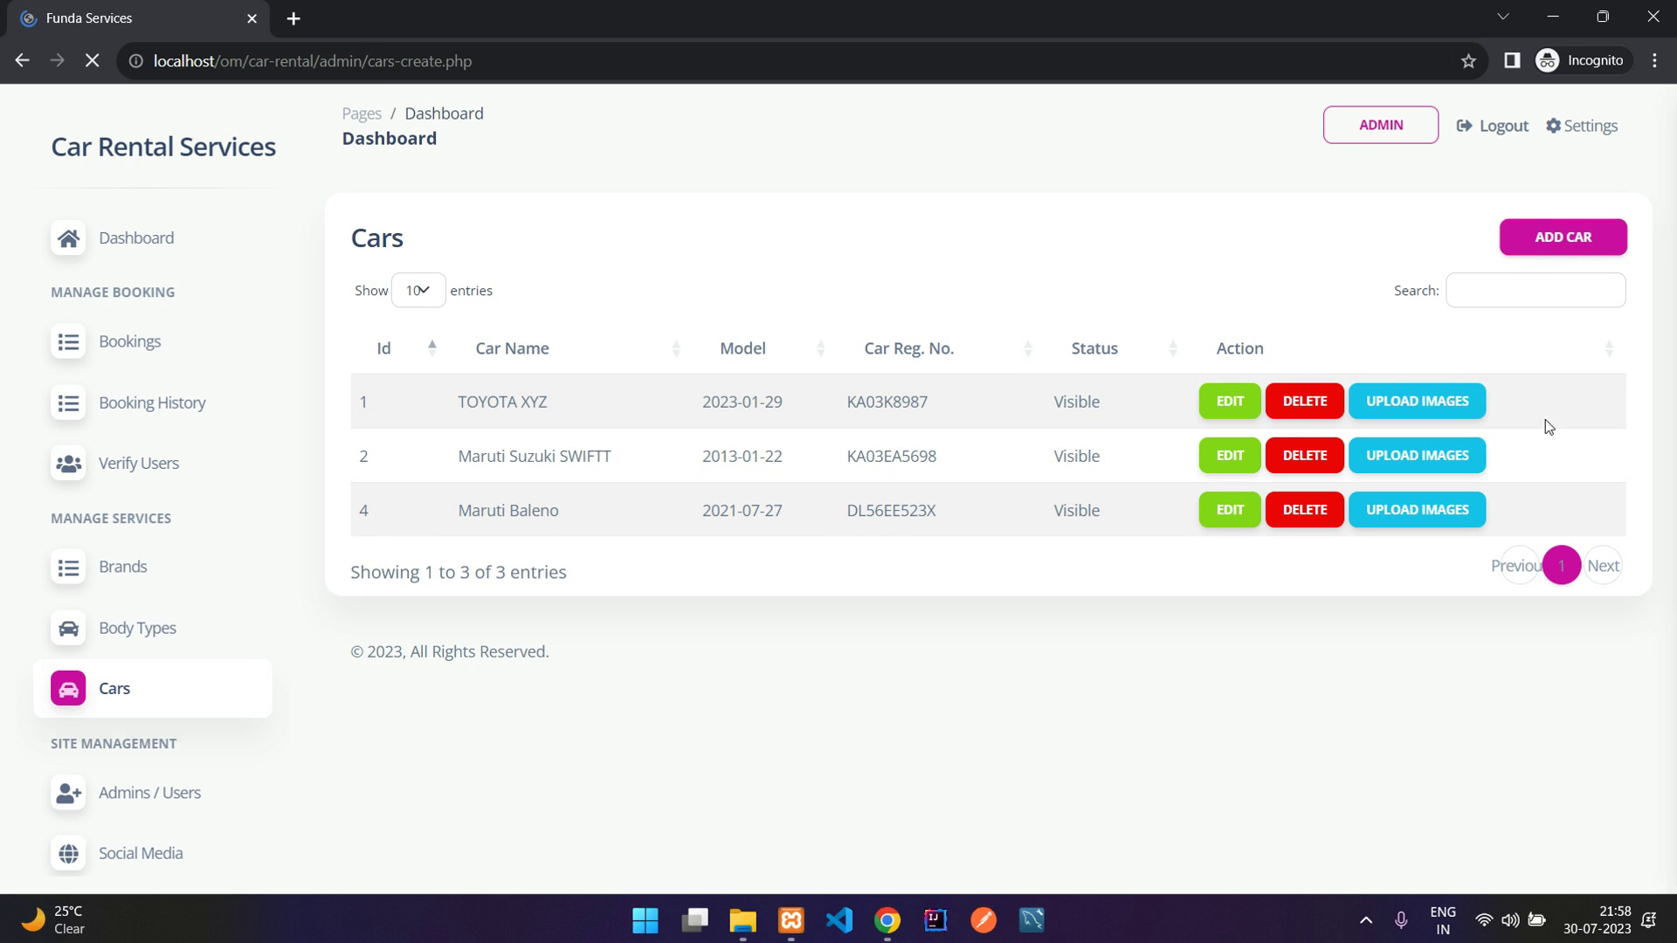
{"action": "left_click", "coordinate": [647, 367]}
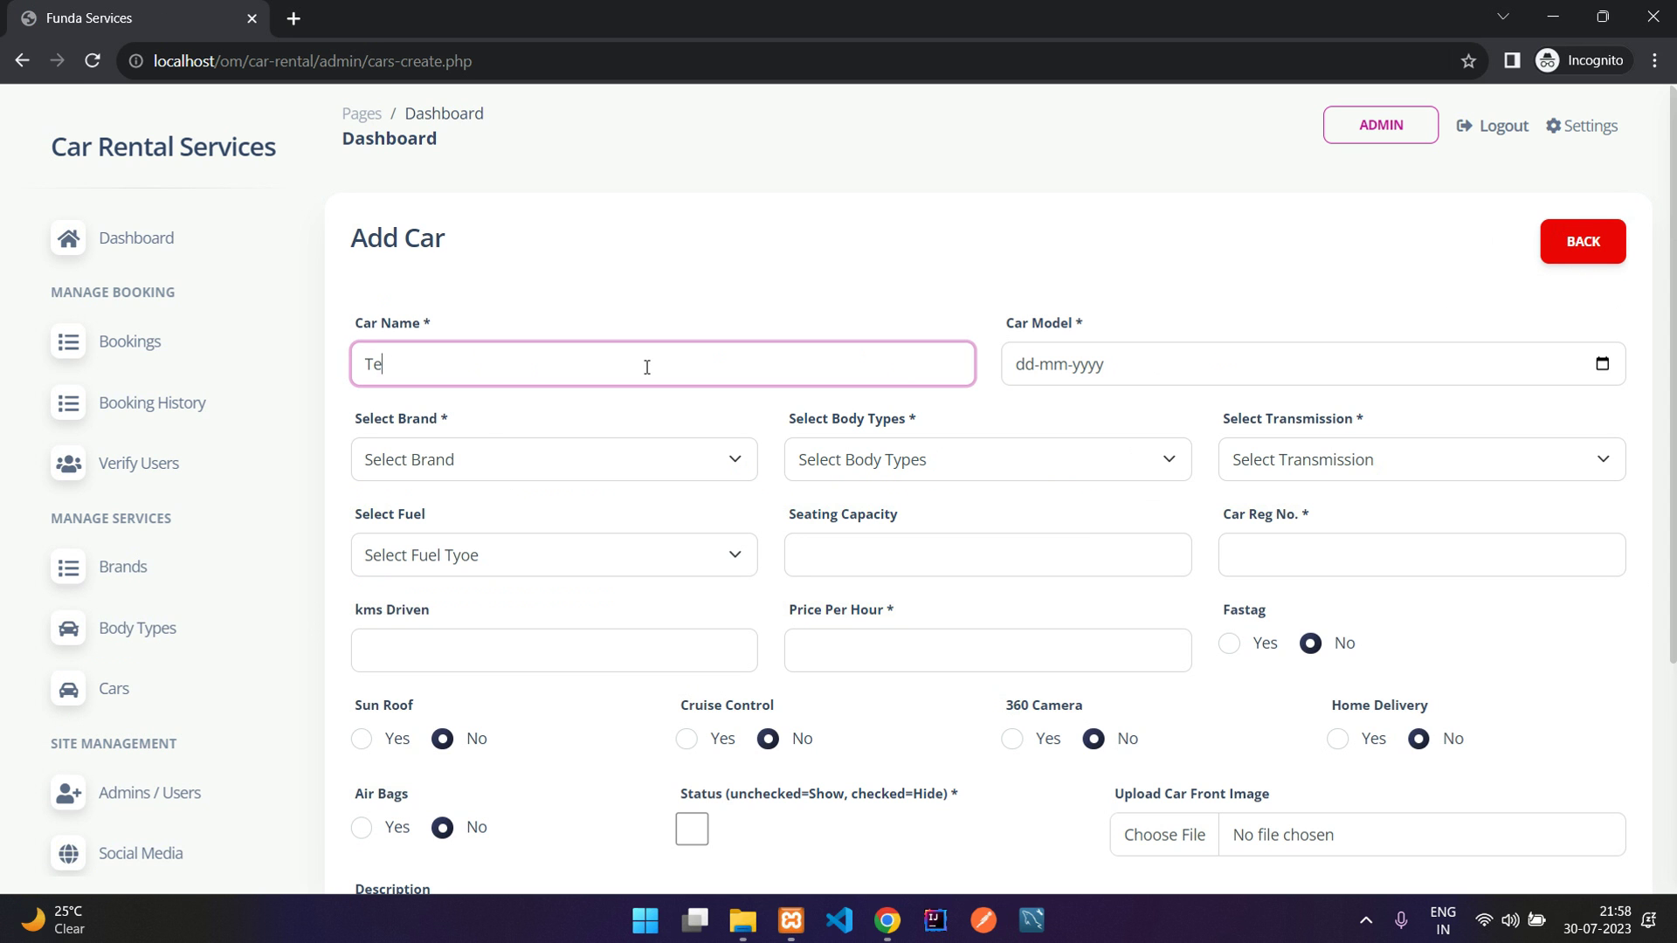
{"action": "left_click", "coordinate": [1610, 367]}
{"action": "left_click", "coordinate": [1091, 575]}
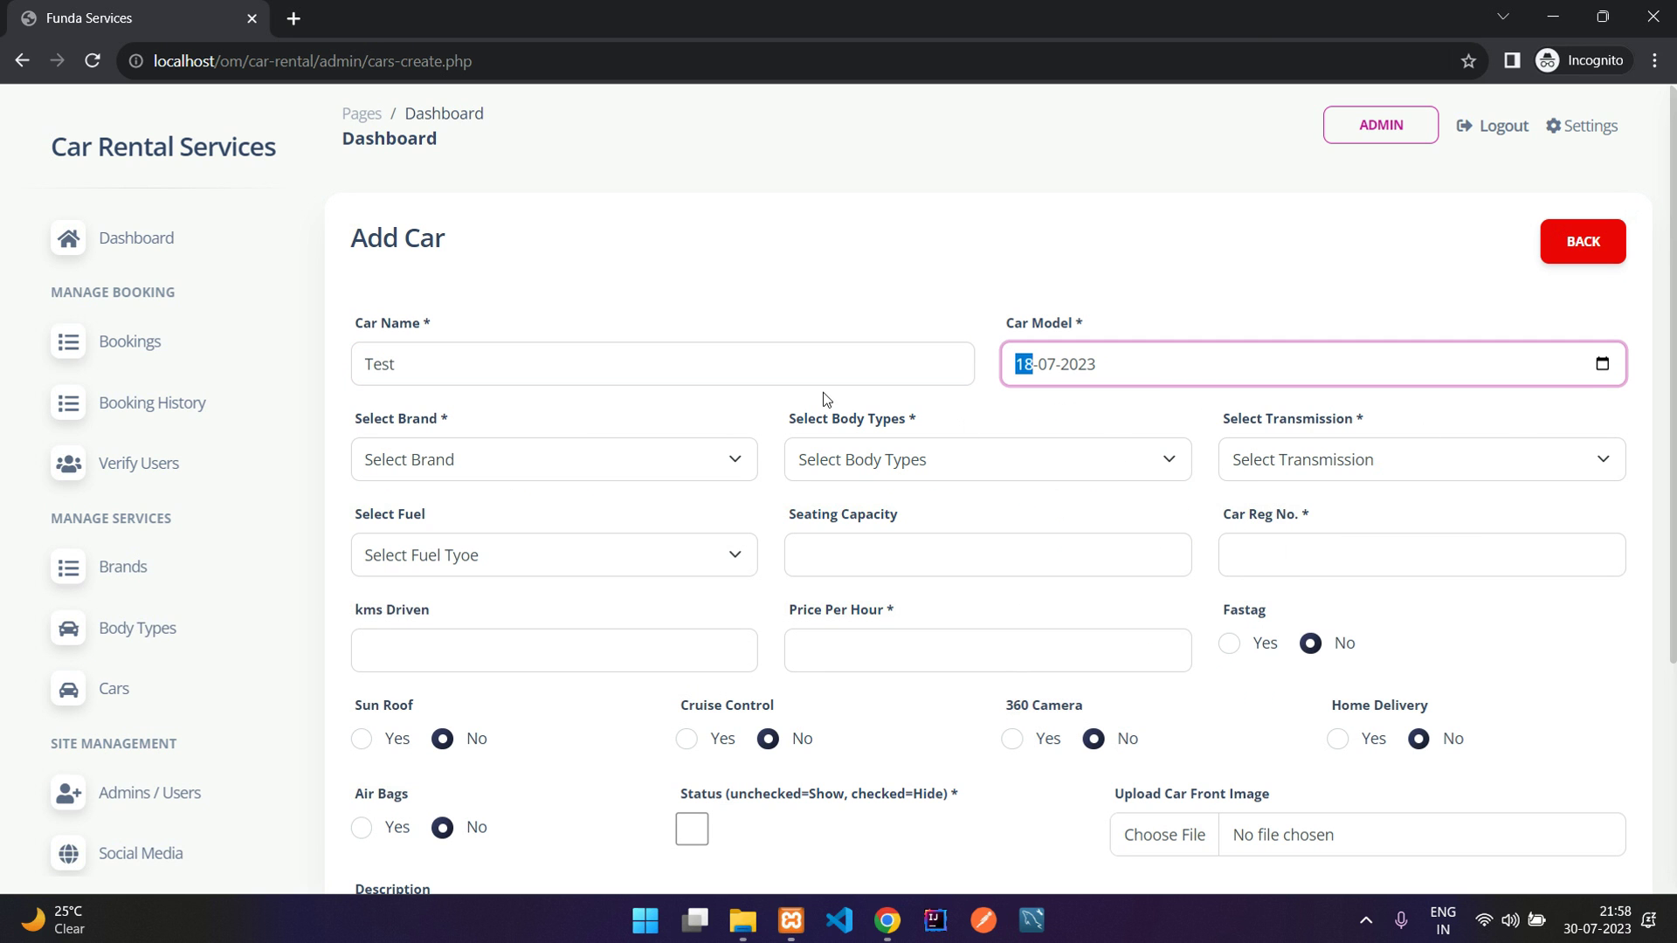
Choose Nissan, Hatchback, Automatic and Petrol, and enter seating capacity and registration number
{"action": "left_click", "coordinate": [608, 449]}
{"action": "left_click", "coordinate": [615, 531]}
{"action": "left_click", "coordinate": [894, 454]}
{"action": "left_click", "coordinate": [891, 538]}
{"action": "left_click", "coordinate": [1329, 459]}
{"action": "left_click", "coordinate": [1249, 510]}
{"action": "left_click", "coordinate": [1019, 563]}
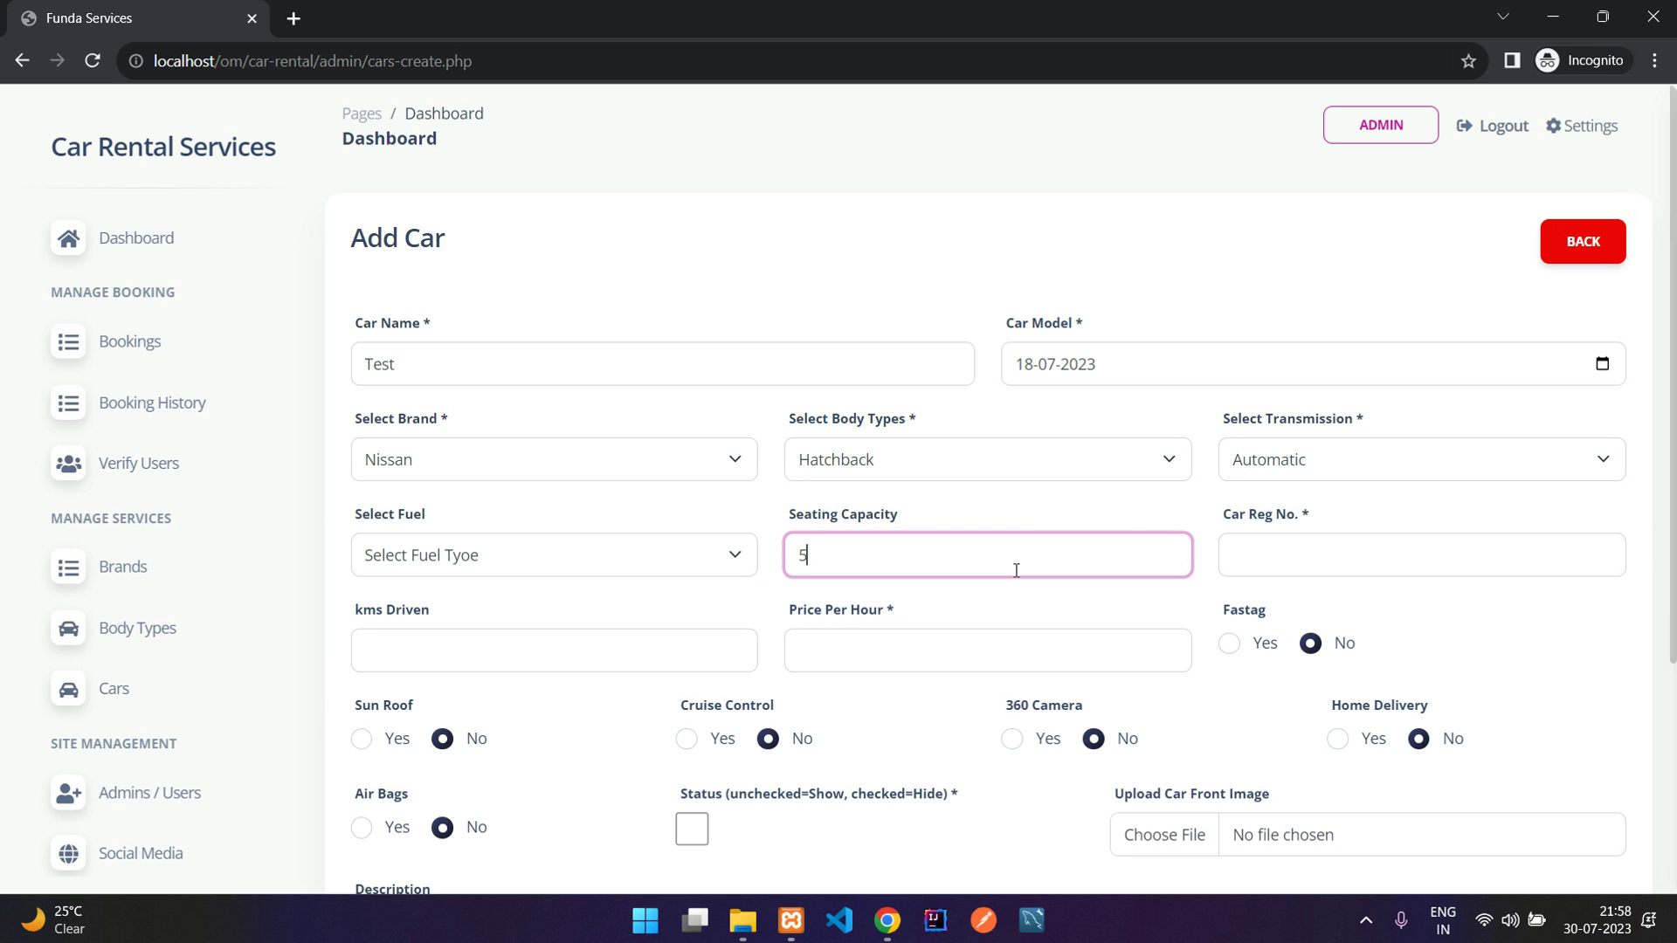
{"action": "left_click", "coordinate": [617, 557]}
{"action": "left_click", "coordinate": [607, 606]}
{"action": "left_click", "coordinate": [1233, 552]}
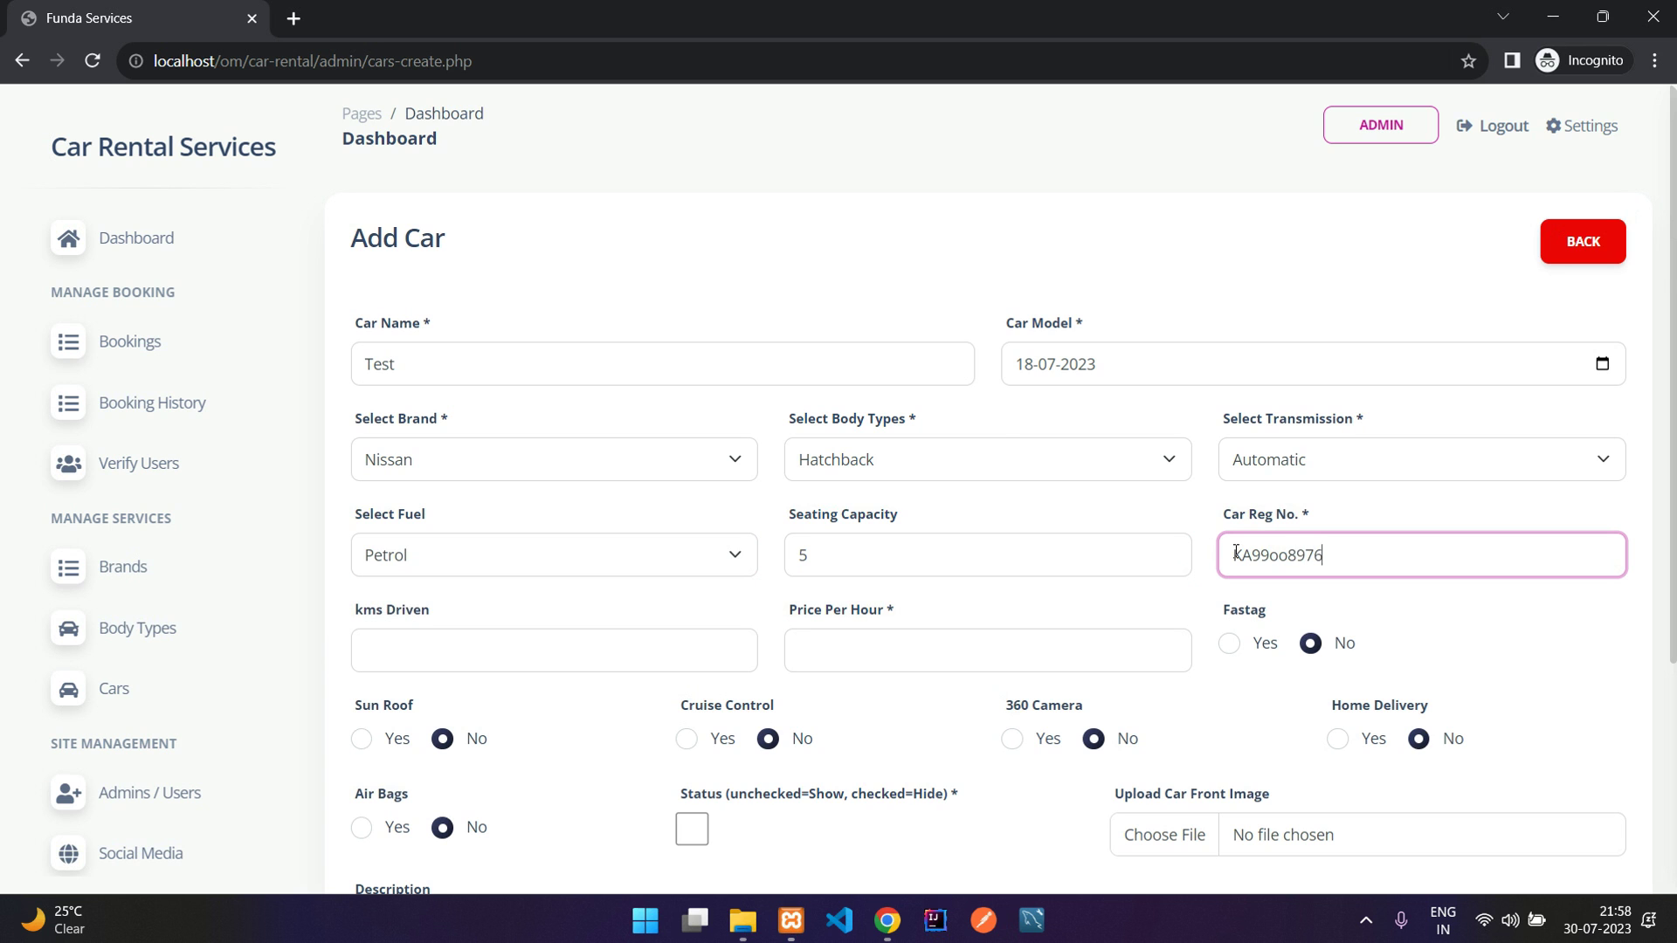
Enter price Rs. 544 per hour and kms driven, attach dl-back.jpg, add a description, and submit
{"action": "scroll", "coordinate": [1236, 552], "scroll_direction": "down", "scroll_amount": 3}
{"action": "left_click", "coordinate": [880, 372]}
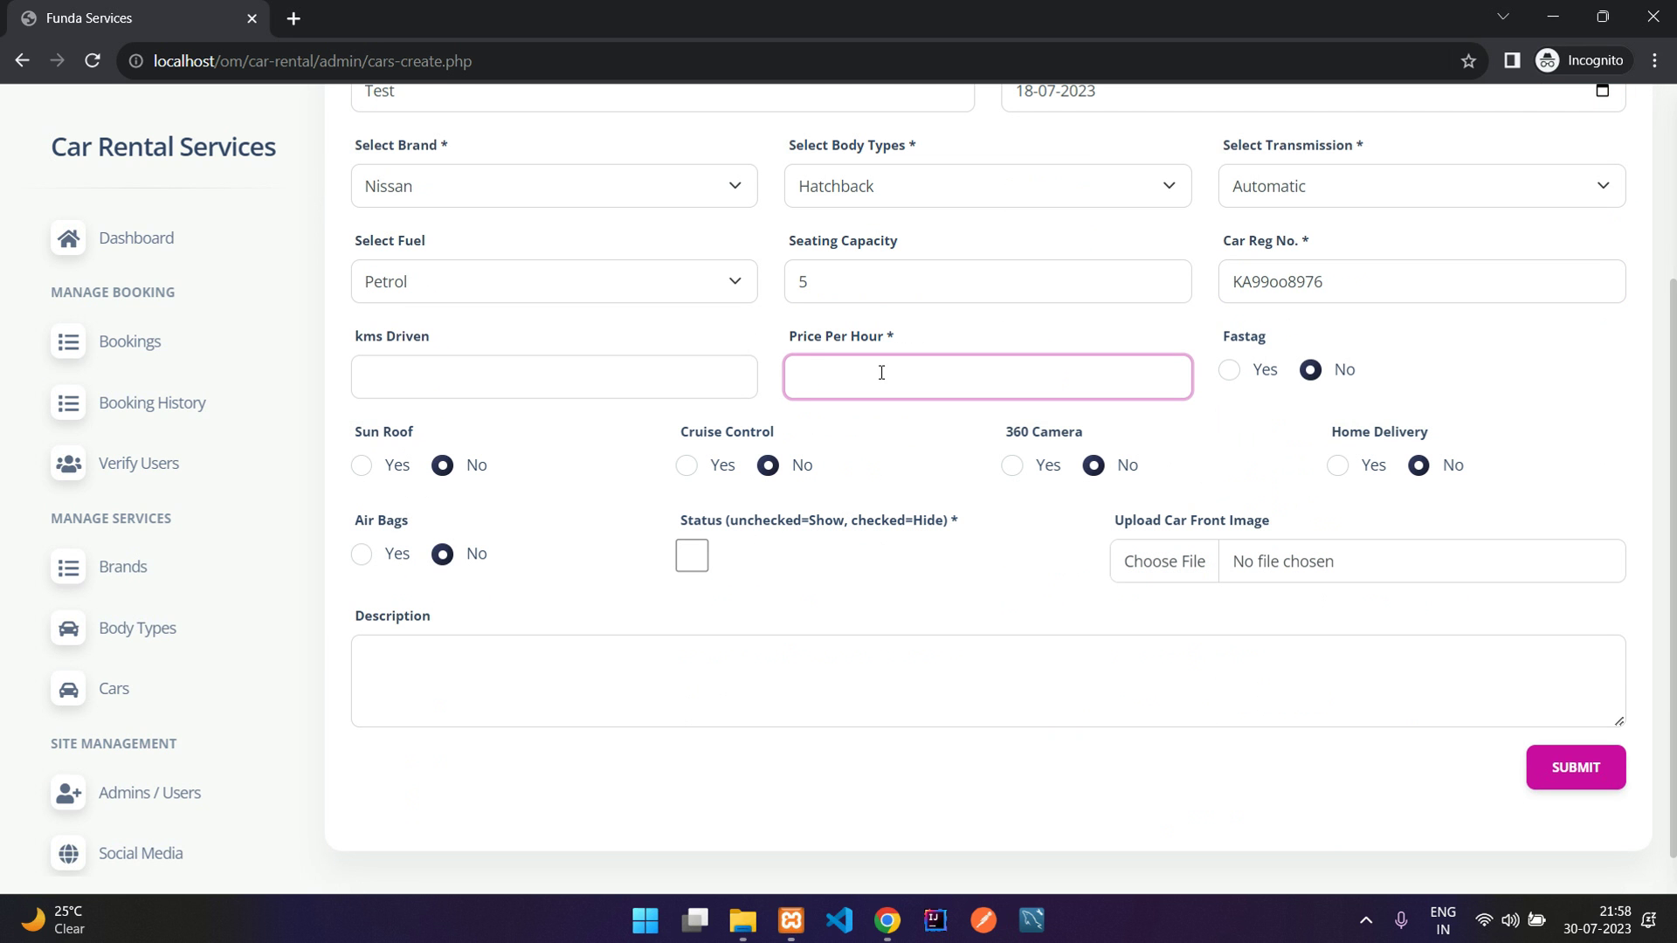
{"action": "left_click", "coordinate": [653, 369]}
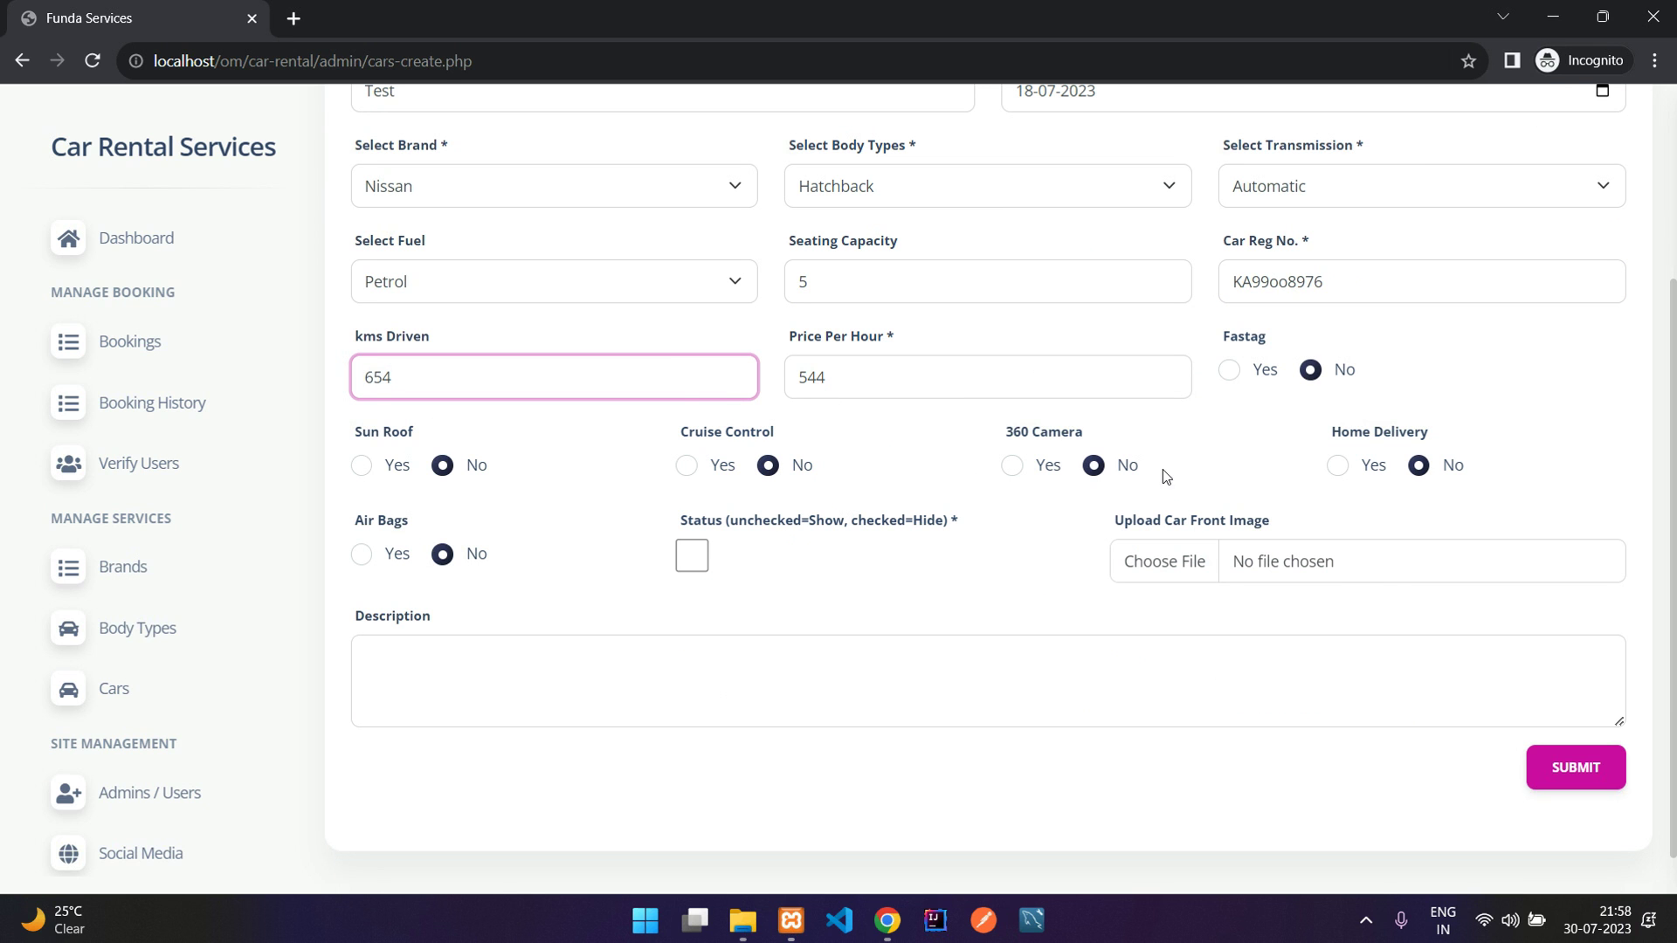
{"action": "left_click", "coordinate": [1345, 573]}
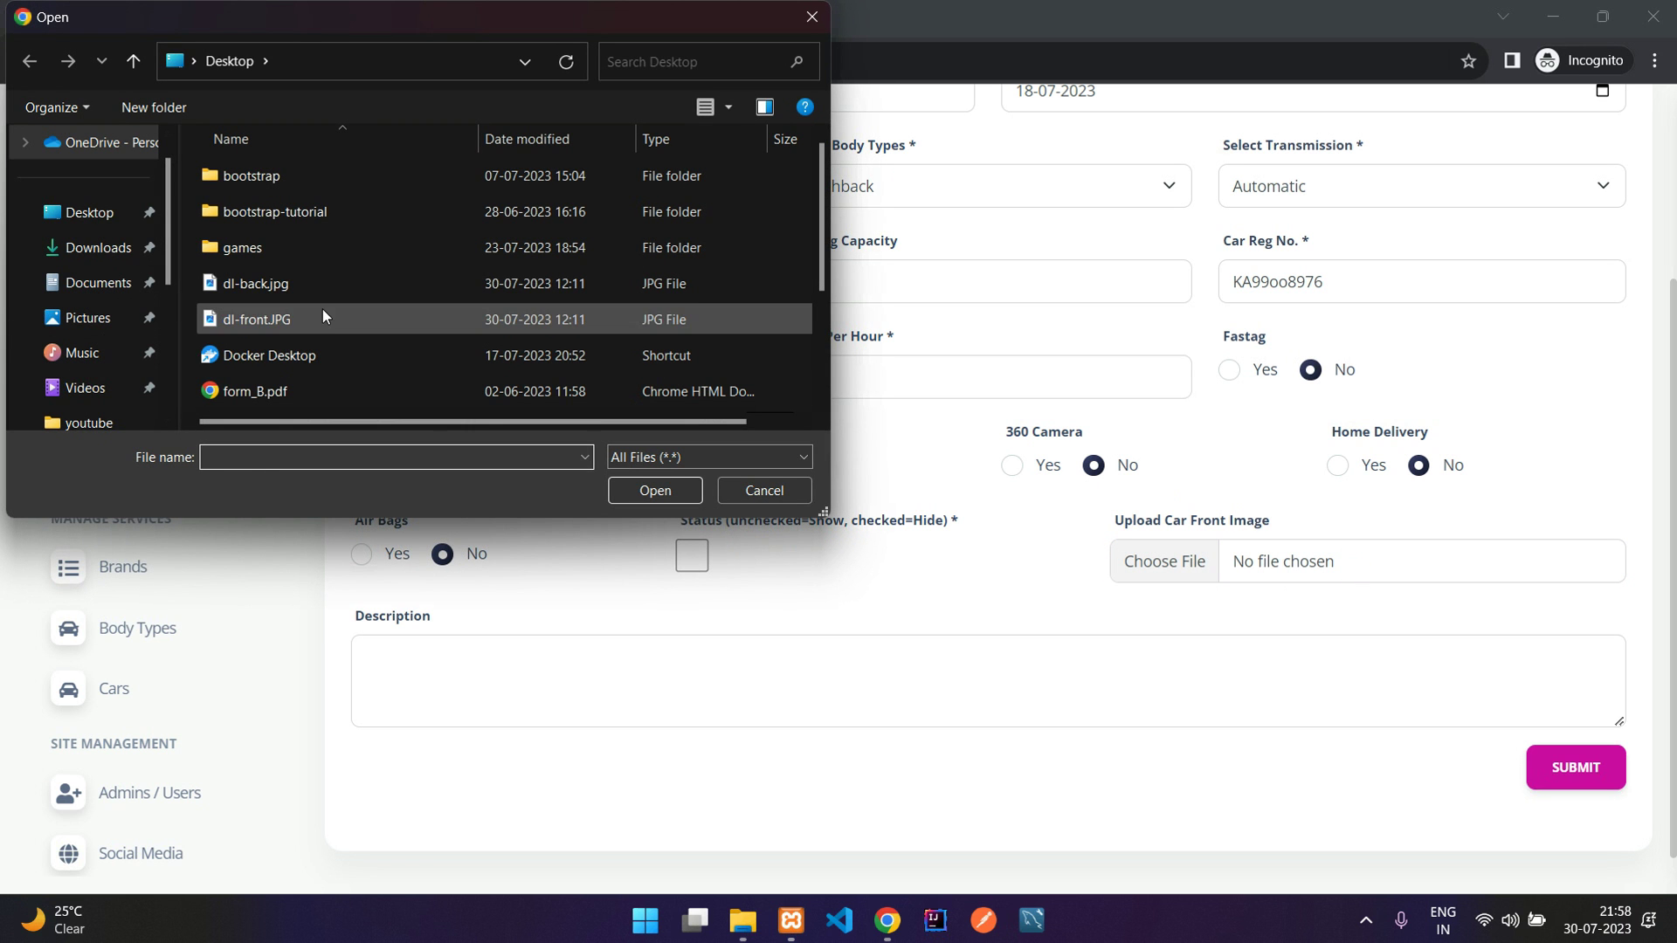
{"action": "left_click", "coordinate": [324, 296]}
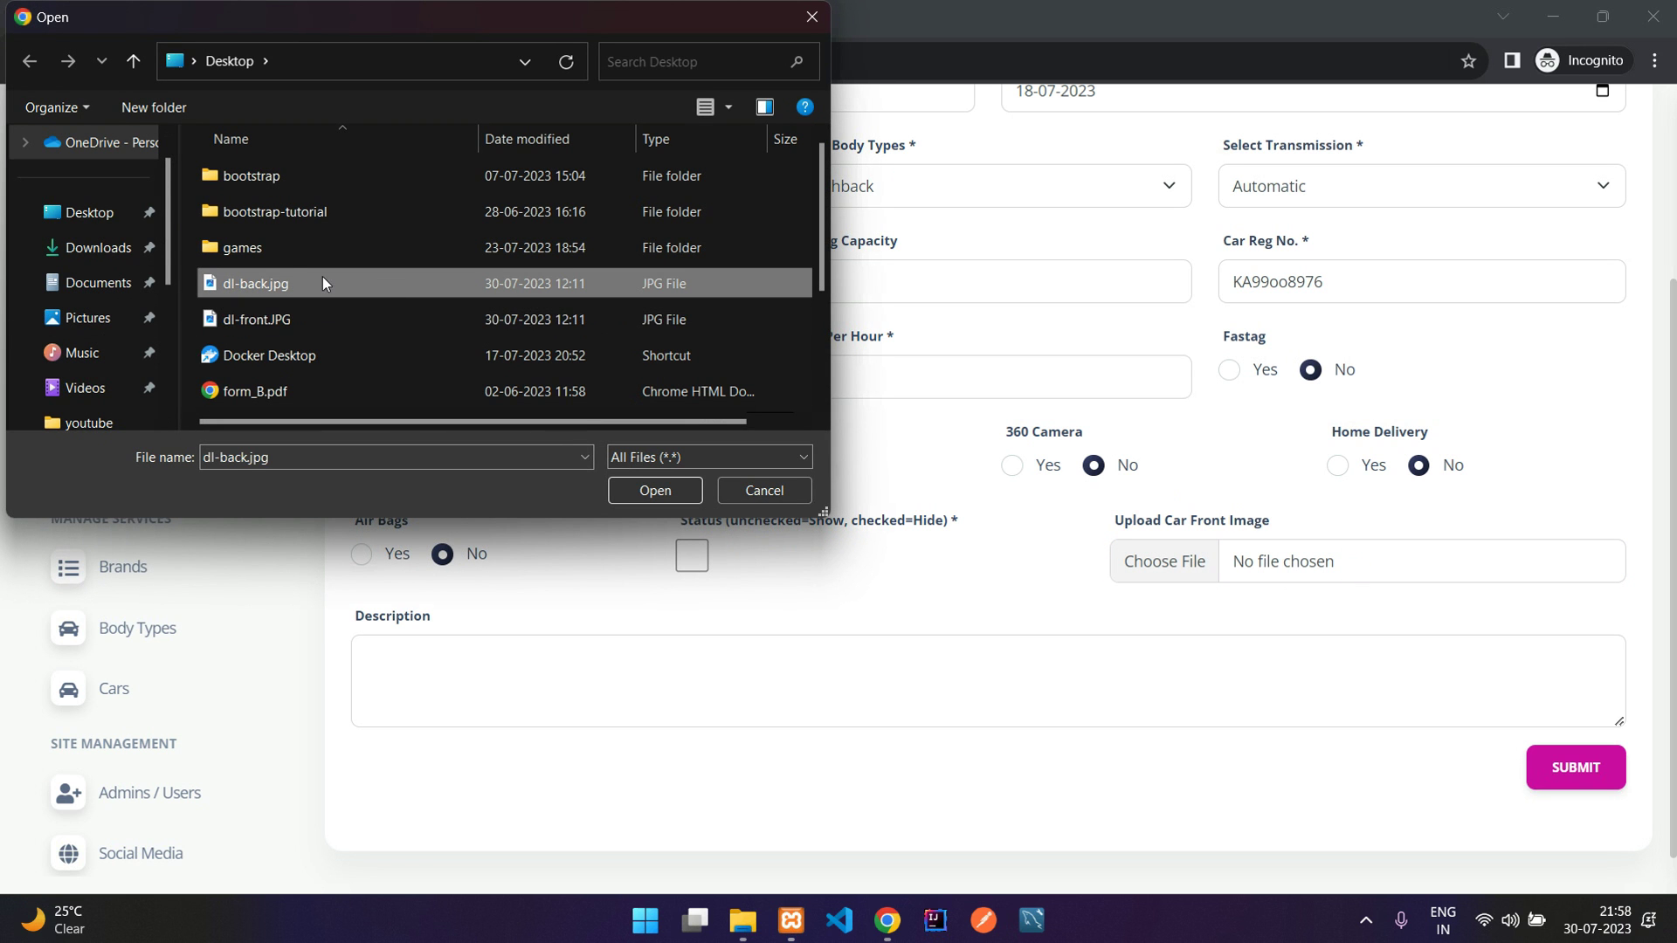
{"action": "left_click", "coordinate": [647, 485]}
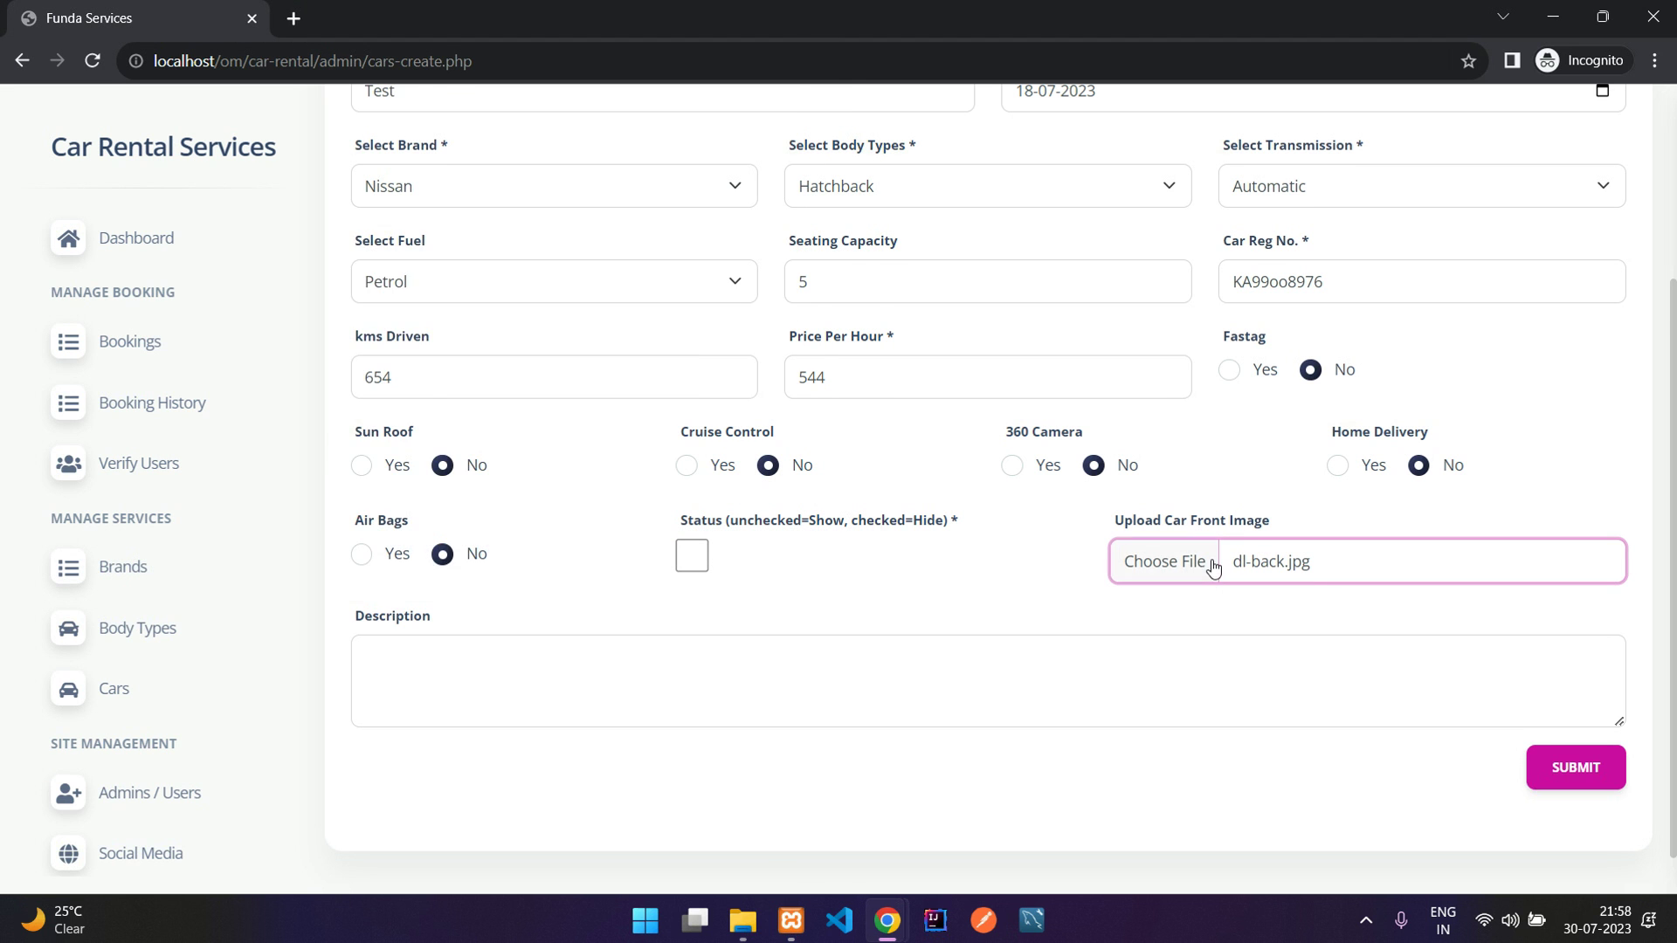
{"action": "scroll", "coordinate": [1118, 569], "scroll_direction": "down", "scroll_amount": 1}
{"action": "left_click", "coordinate": [913, 626]}
{"action": "type", "text": "This is a test car"}
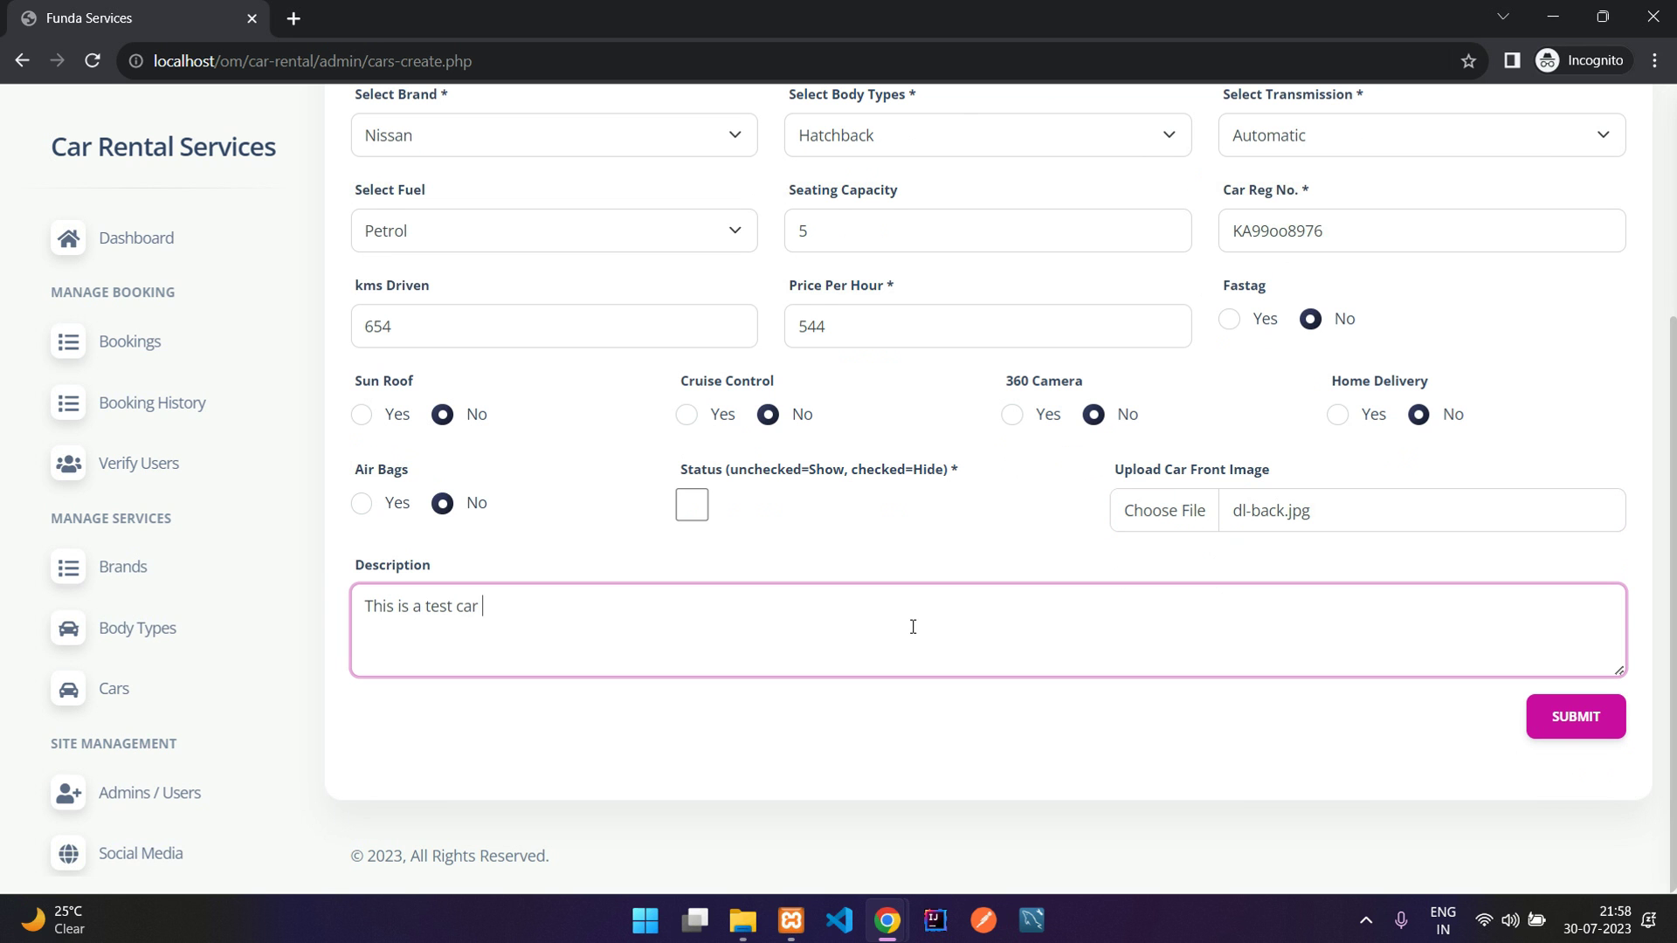
{"action": "left_click", "coordinate": [1567, 720]}
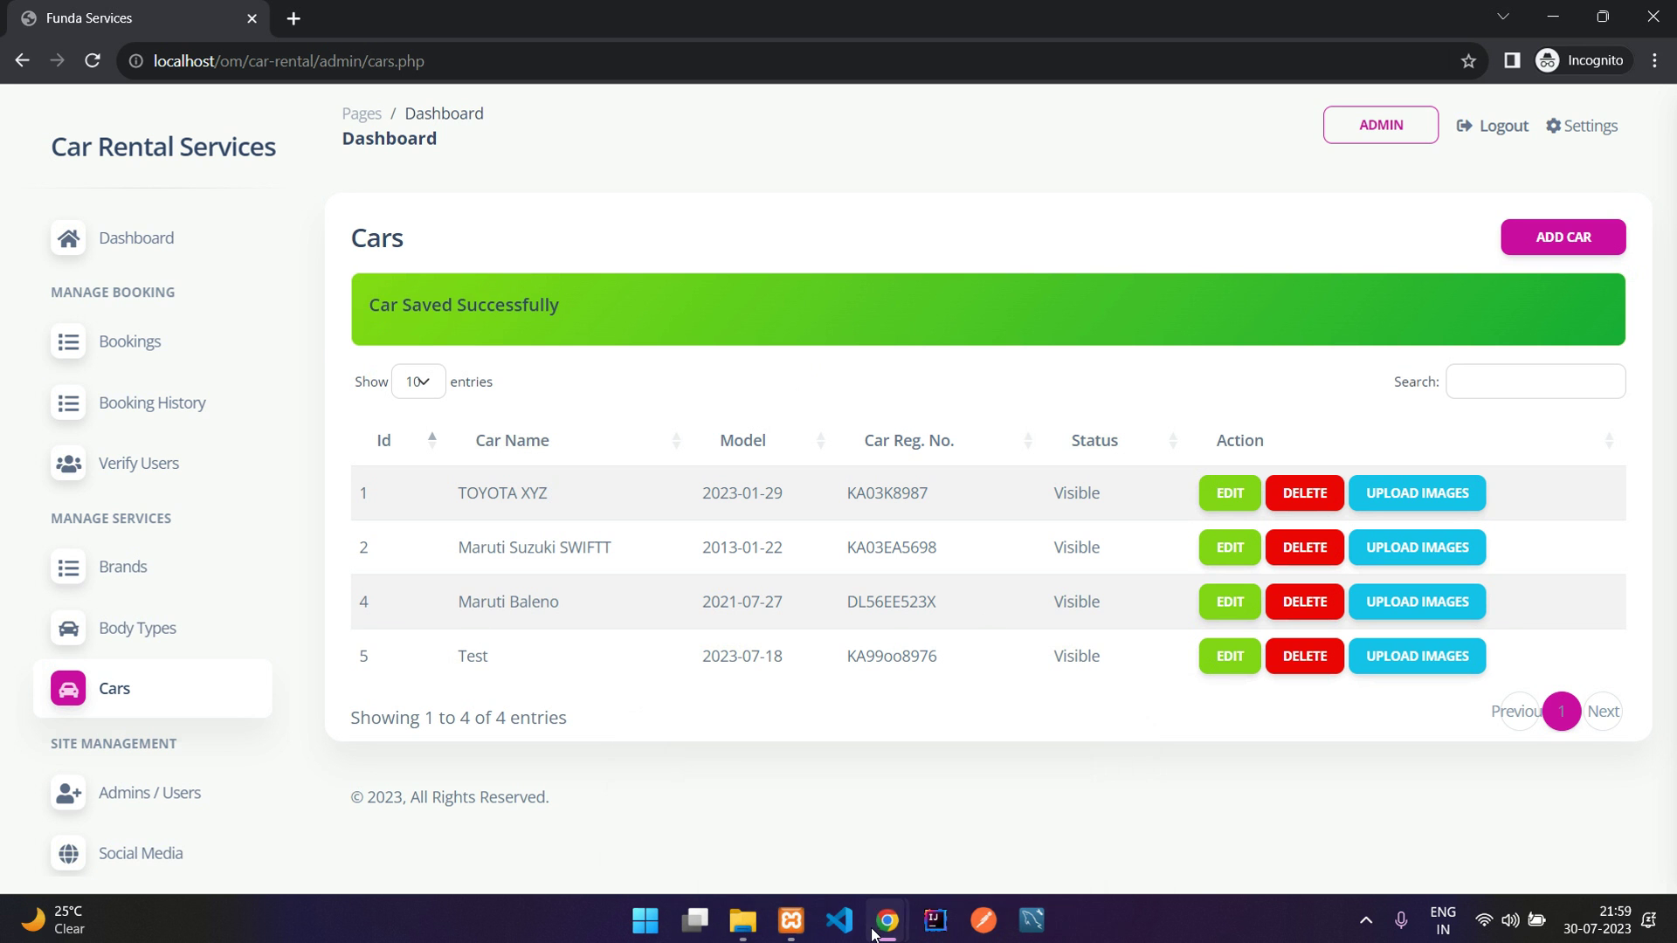
Switch to the customer site and open its car listing
{"action": "mouse_move", "coordinate": [882, 913]}
{"action": "left_click", "coordinate": [749, 808]}
{"action": "scroll", "coordinate": [542, 539], "scroll_direction": "up", "scroll_amount": 1}
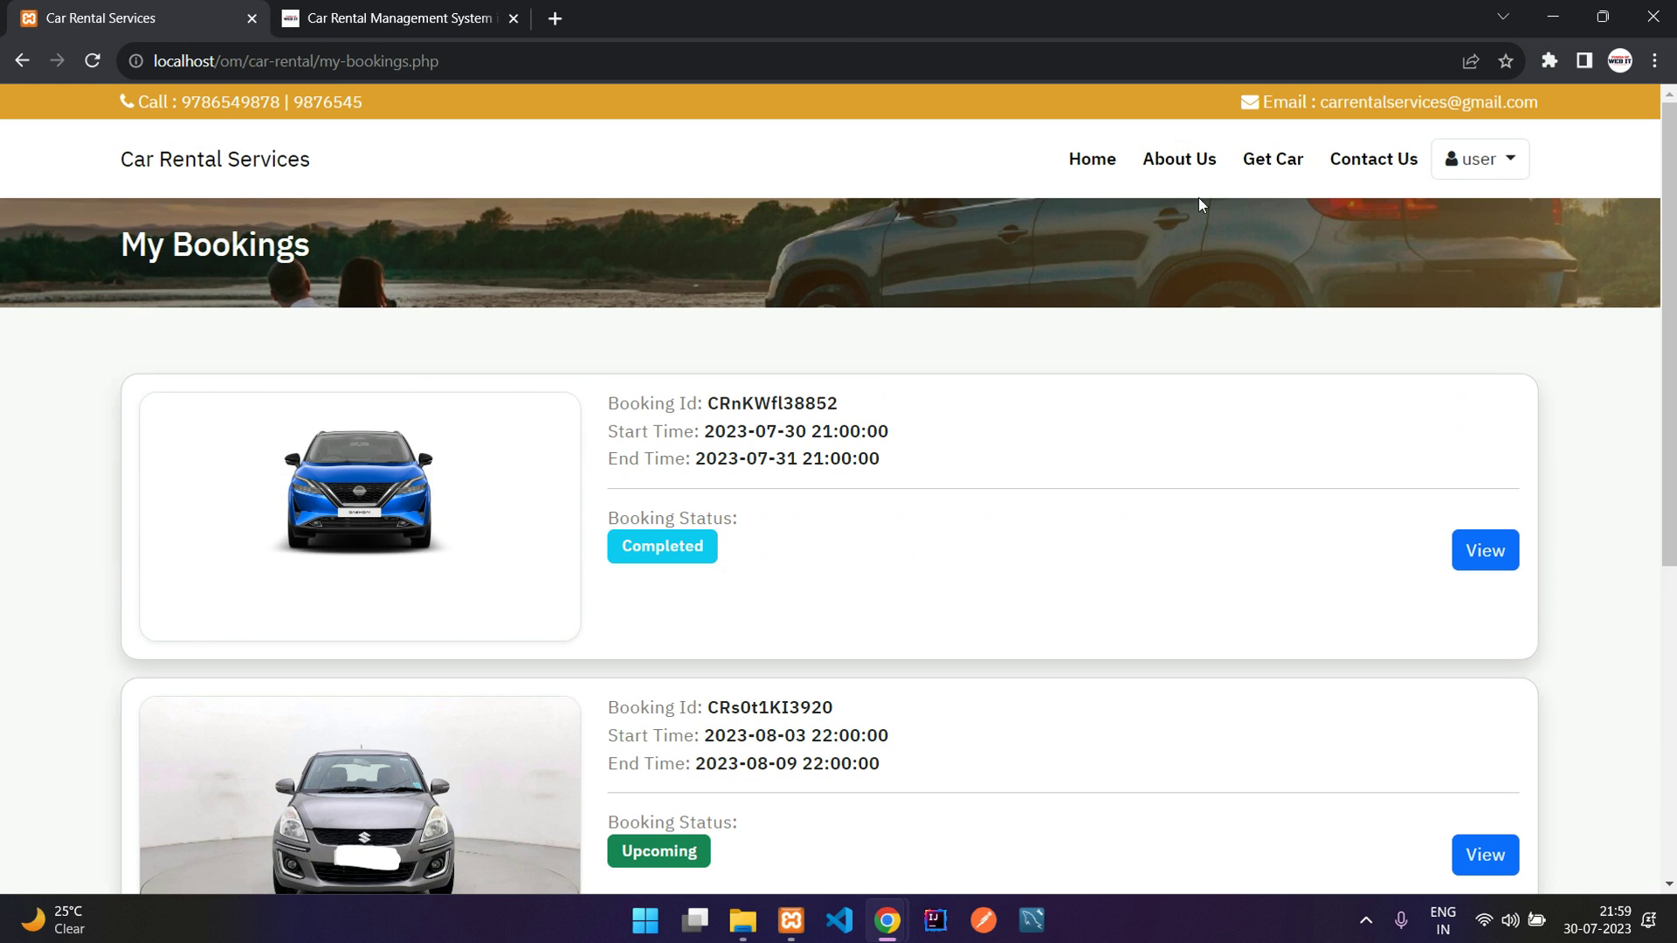
{"action": "left_click", "coordinate": [1272, 161]}
View the Test car's details page and photos, then return to the admin window
{"action": "scroll", "coordinate": [1275, 262], "scroll_direction": "down", "scroll_amount": 4}
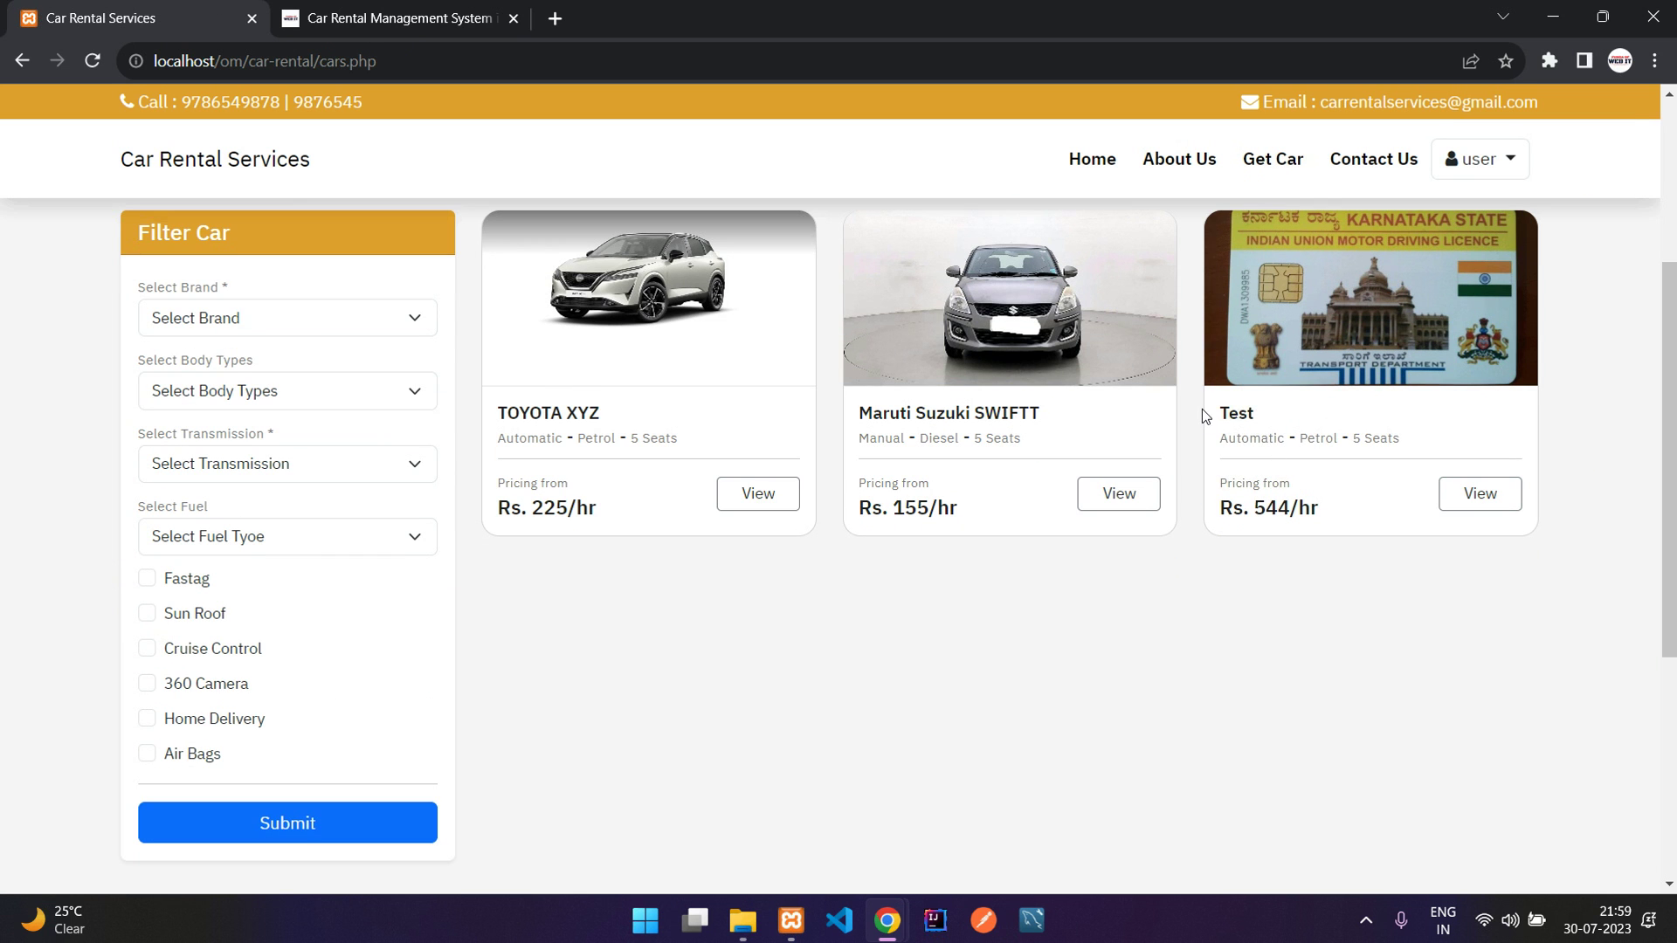
{"action": "left_click", "coordinate": [1387, 367]}
{"action": "scroll", "coordinate": [886, 448], "scroll_direction": "down", "scroll_amount": 3}
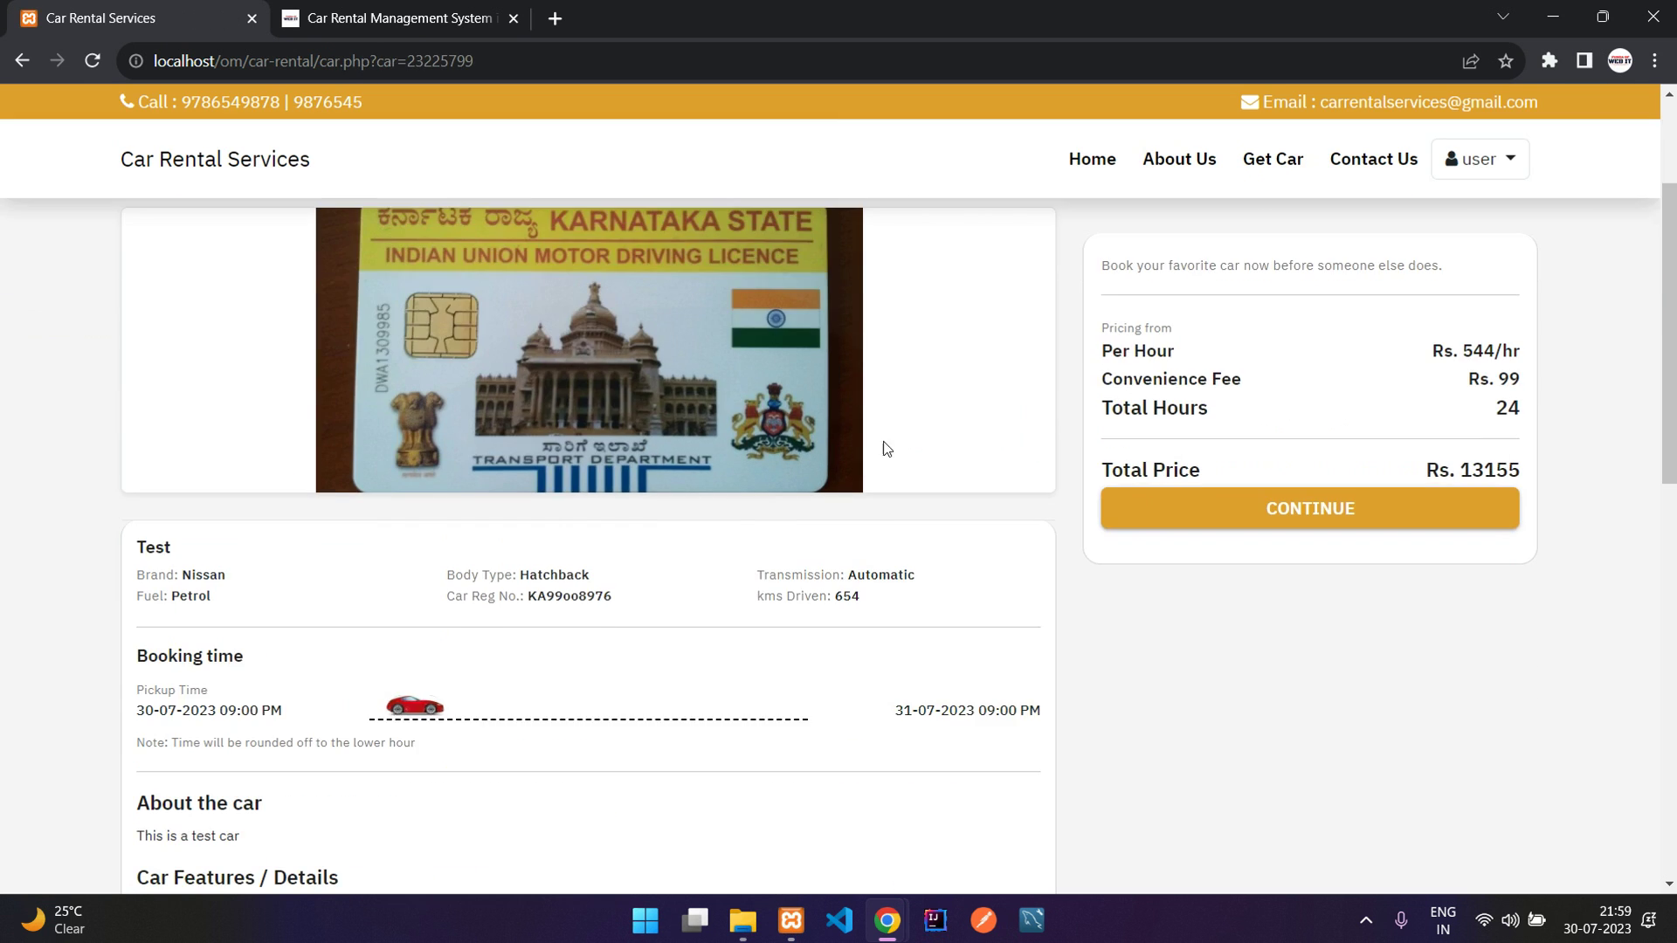
{"action": "left_click", "coordinate": [1006, 354]}
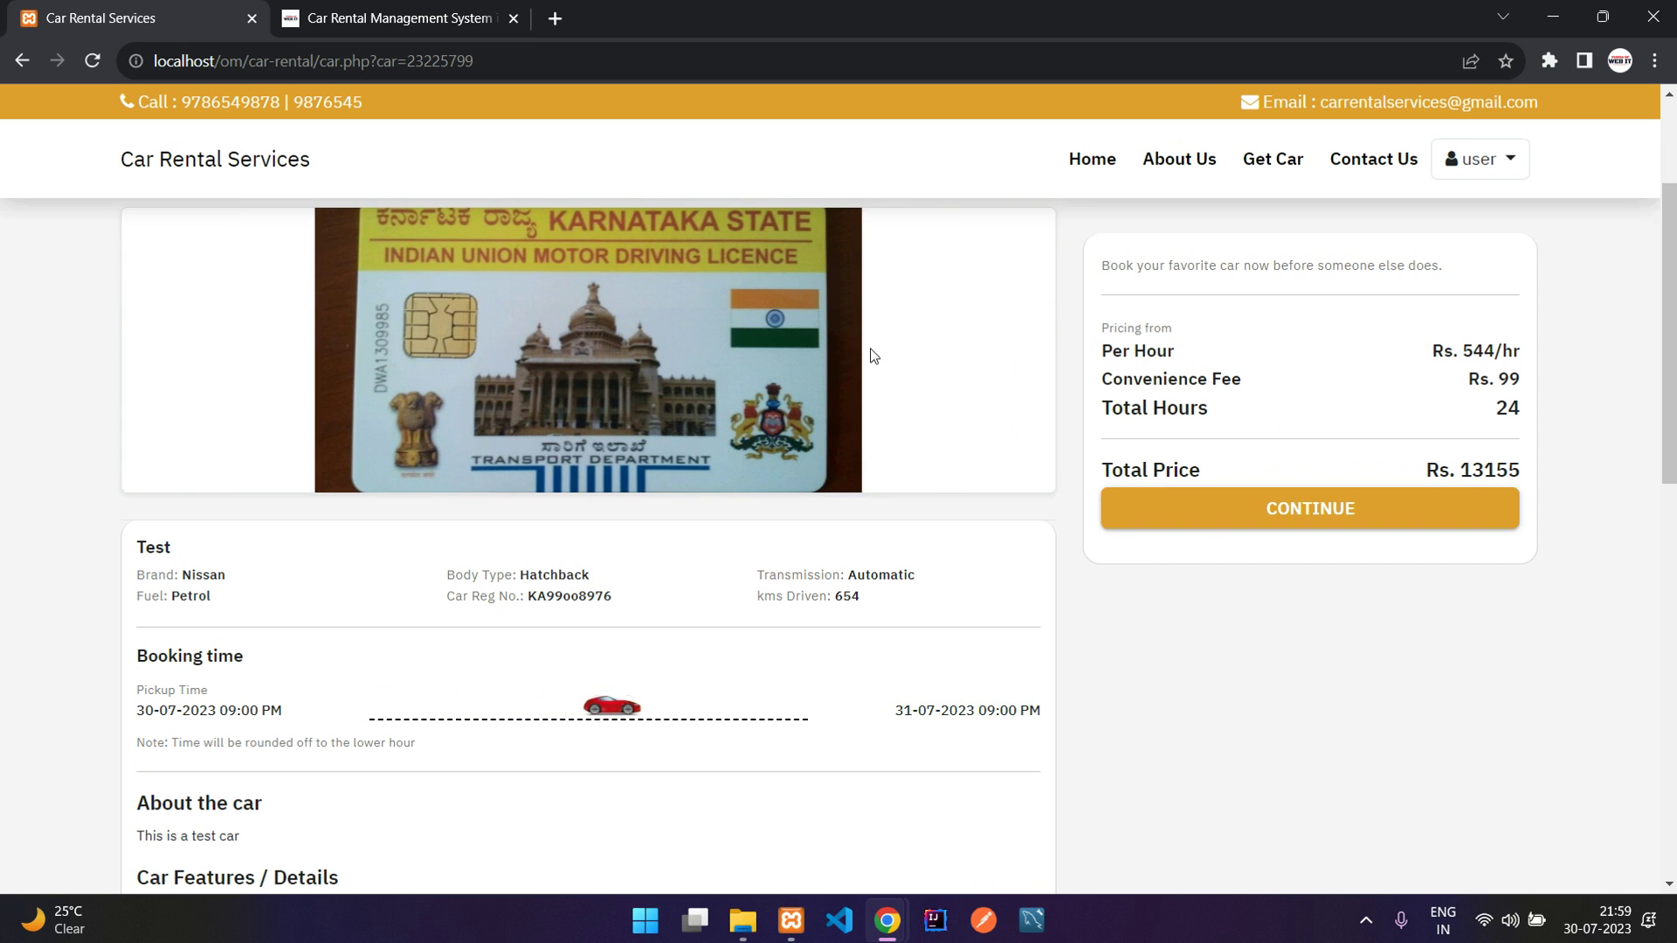
{"action": "scroll", "coordinate": [825, 474], "scroll_direction": "up", "scroll_amount": 3}
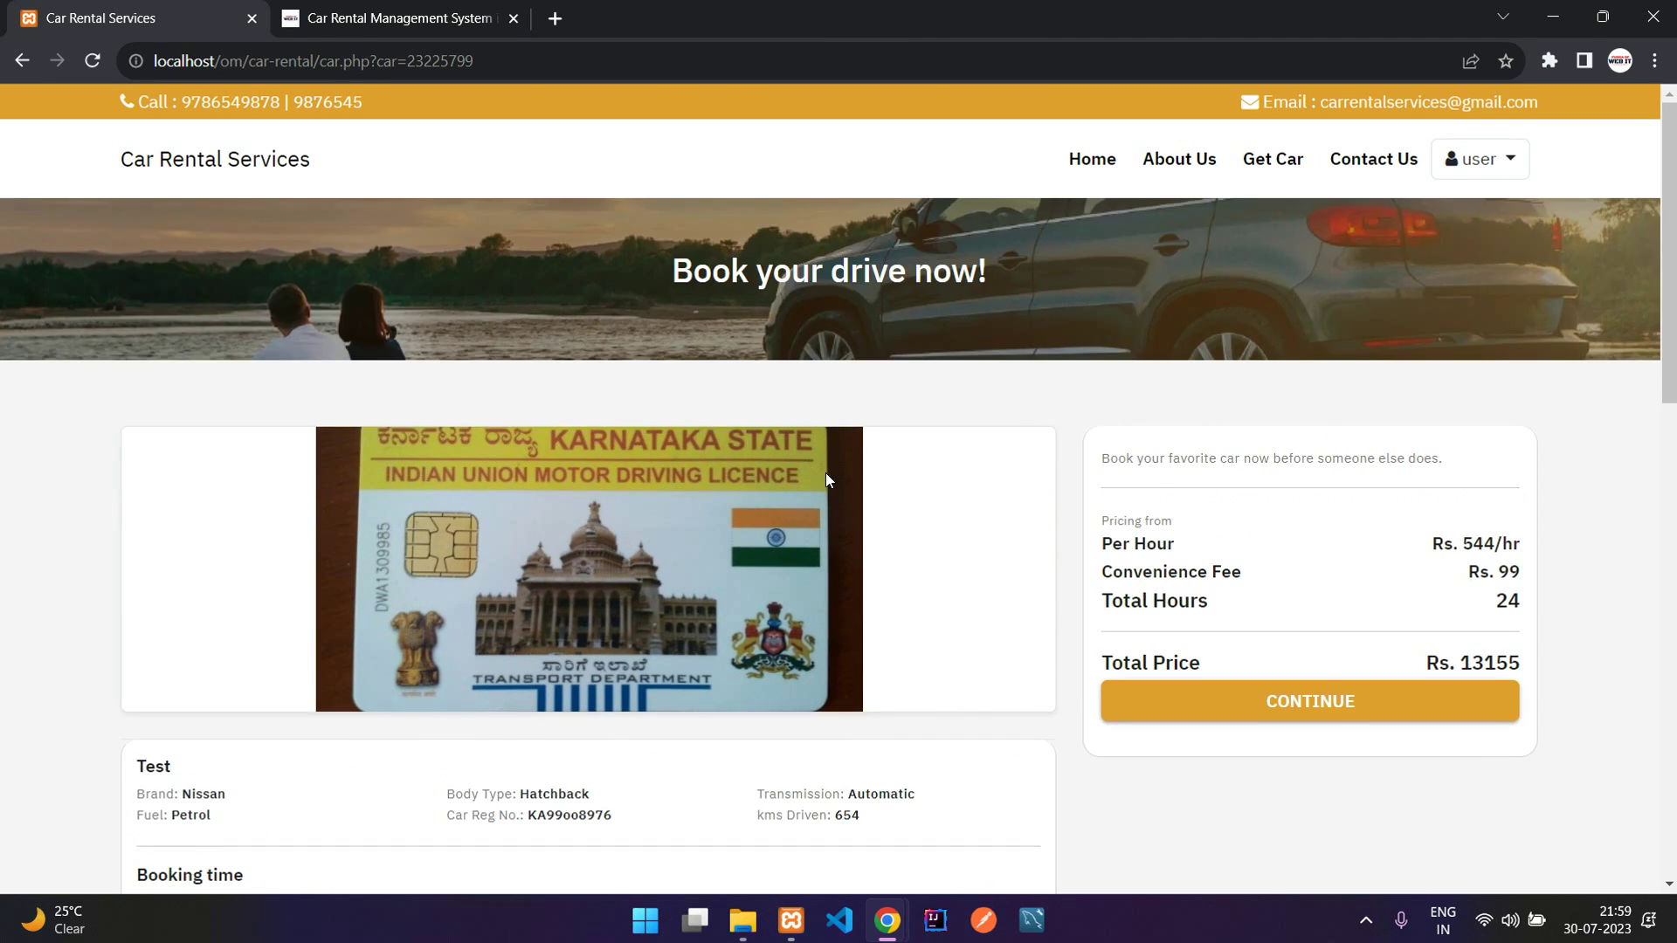
{"action": "scroll", "coordinate": [825, 474], "scroll_direction": "down", "scroll_amount": 10}
{"action": "scroll", "coordinate": [825, 473], "scroll_direction": "up", "scroll_amount": 10}
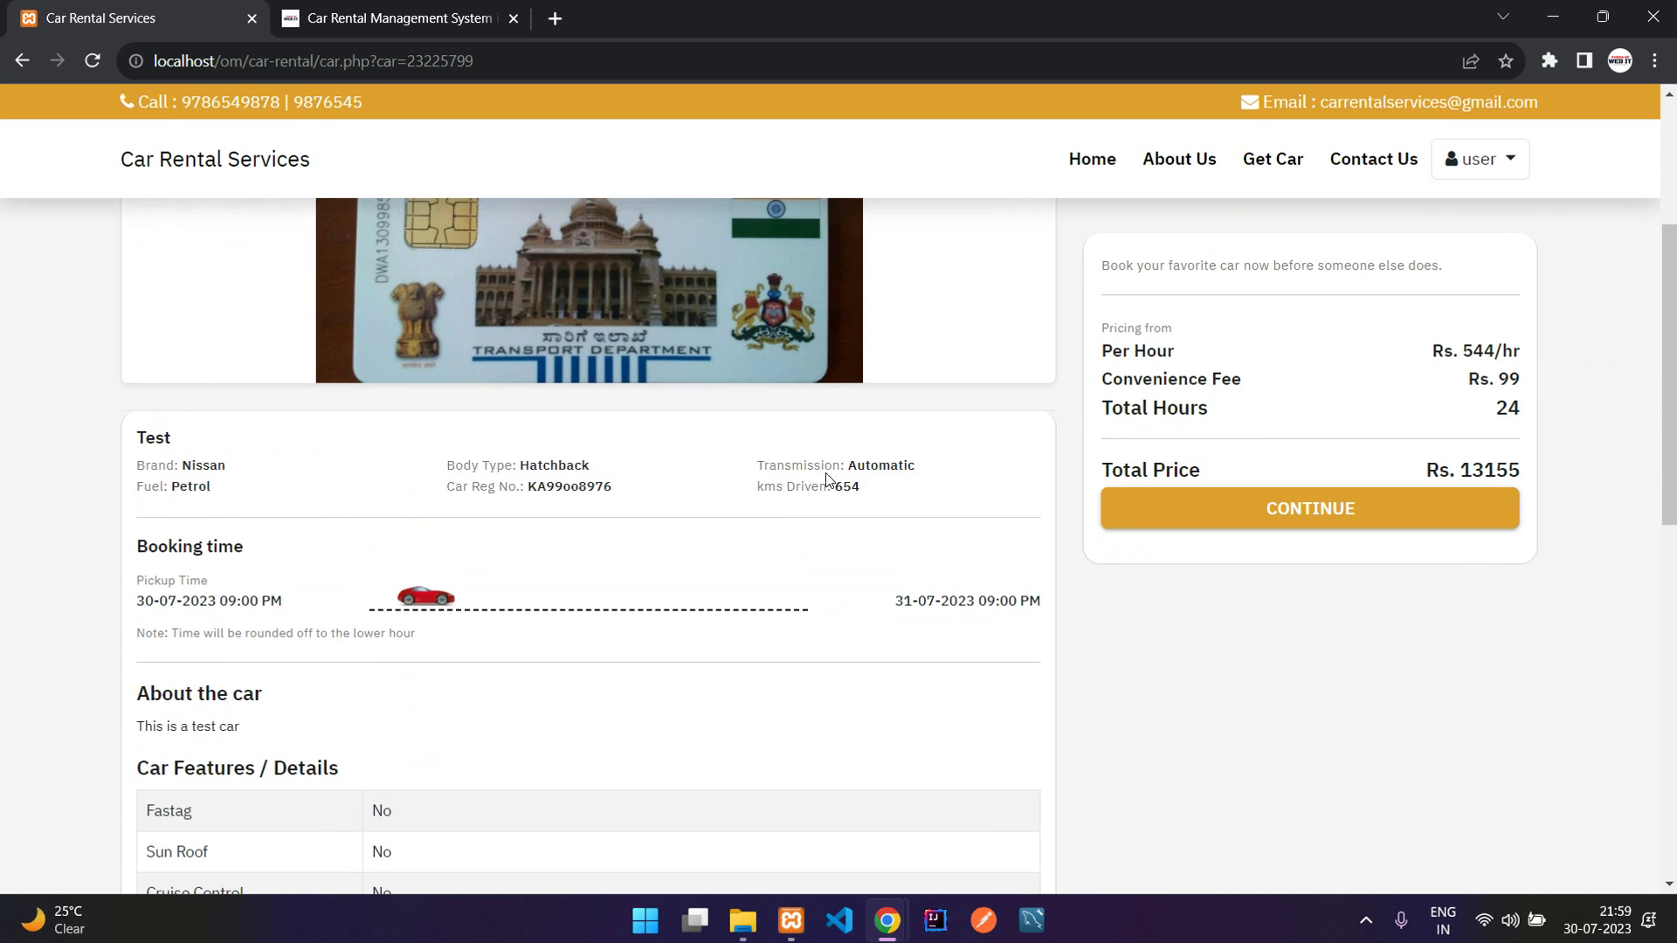
{"action": "mouse_move", "coordinate": [887, 920]}
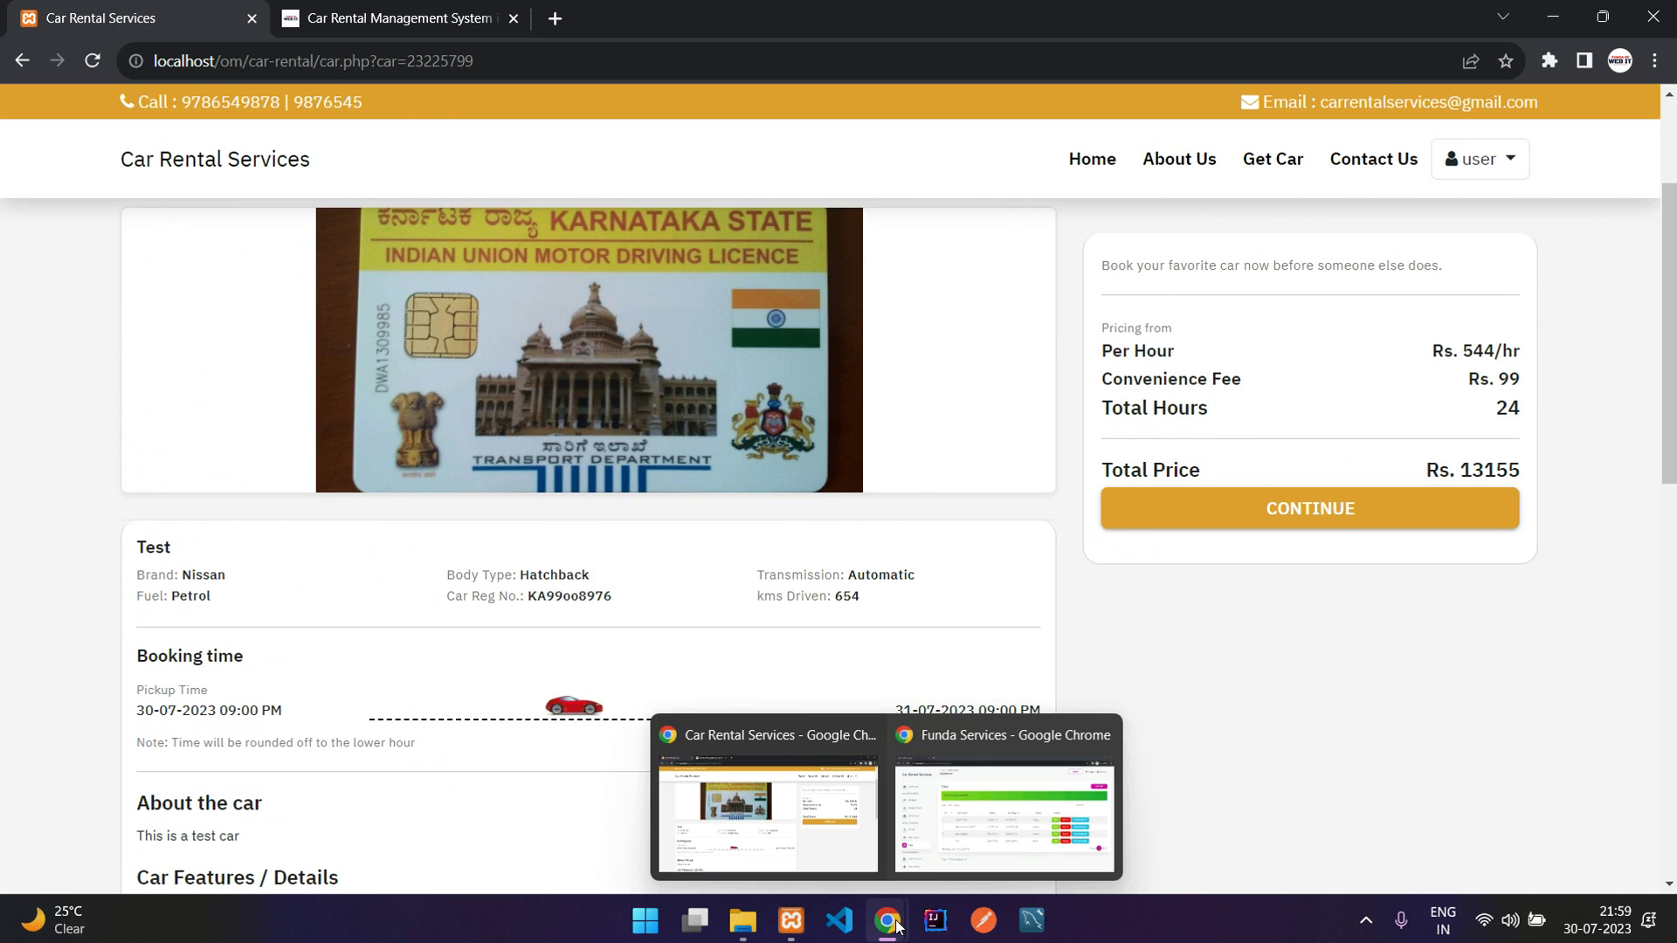
{"action": "left_click", "coordinate": [983, 812]}
Open the Test car's empty image list and its upload form with the 20-image limit
{"action": "left_click", "coordinate": [1383, 667]}
{"action": "left_click_drag", "start_coordinate": [351, 237], "coordinate": [584, 284]}
{"action": "left_click", "coordinate": [742, 280]}
{"action": "left_click", "coordinate": [1427, 229]}
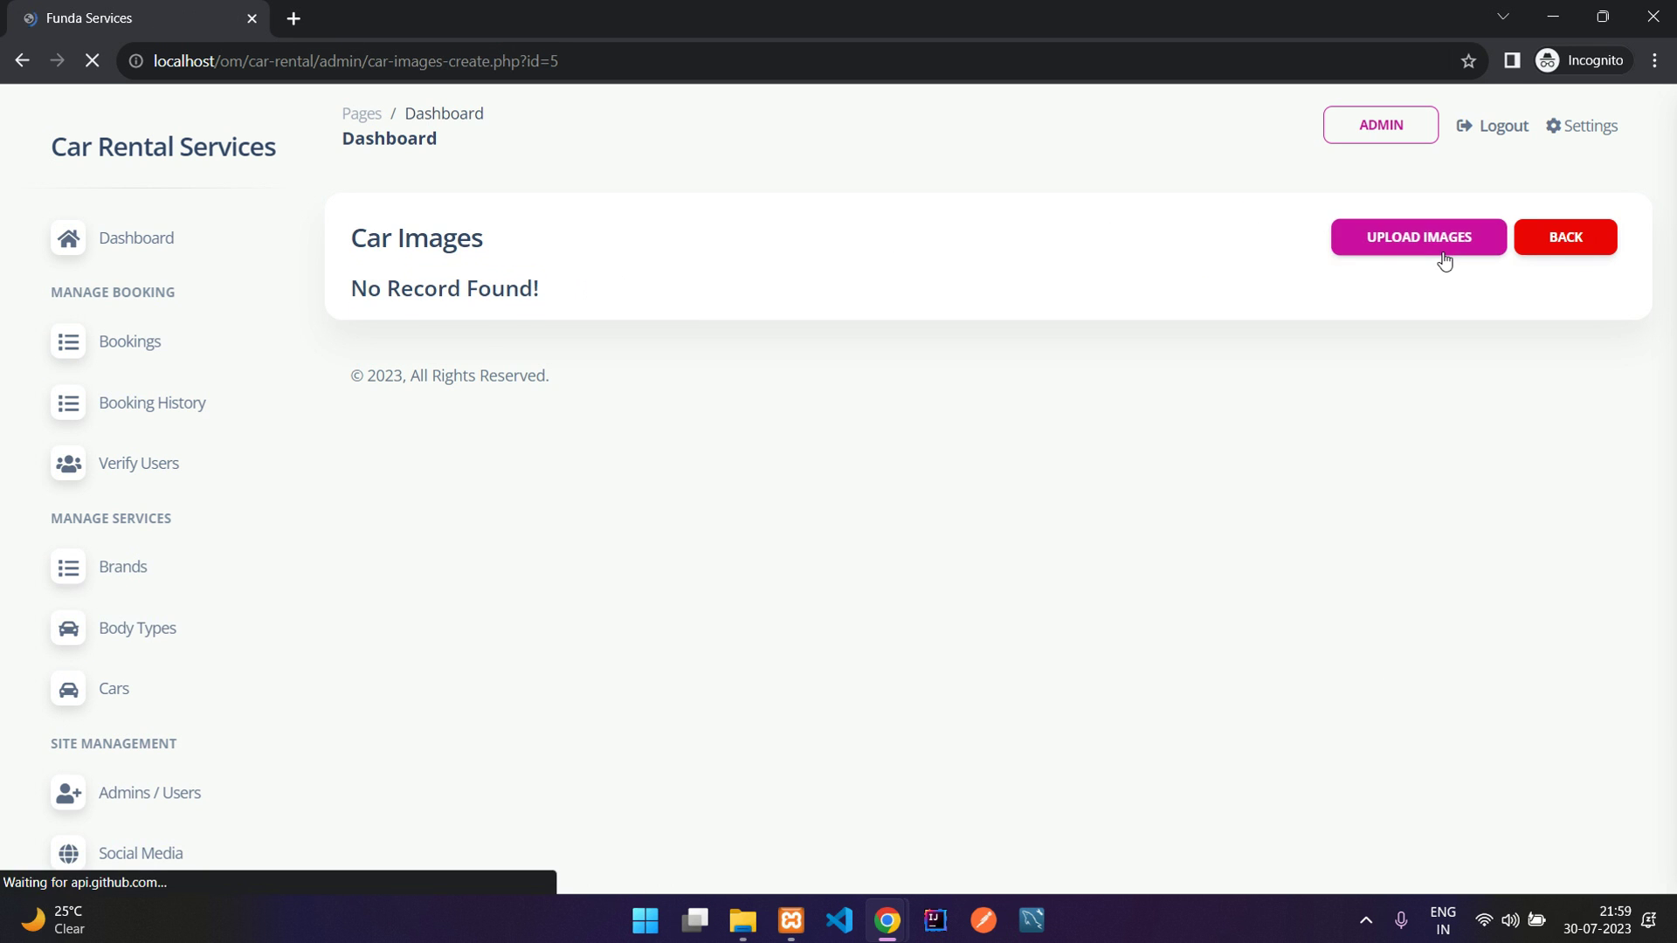
{"action": "left_click_drag", "start_coordinate": [429, 318], "coordinate": [602, 319]}
{"action": "left_click", "coordinate": [644, 317]}
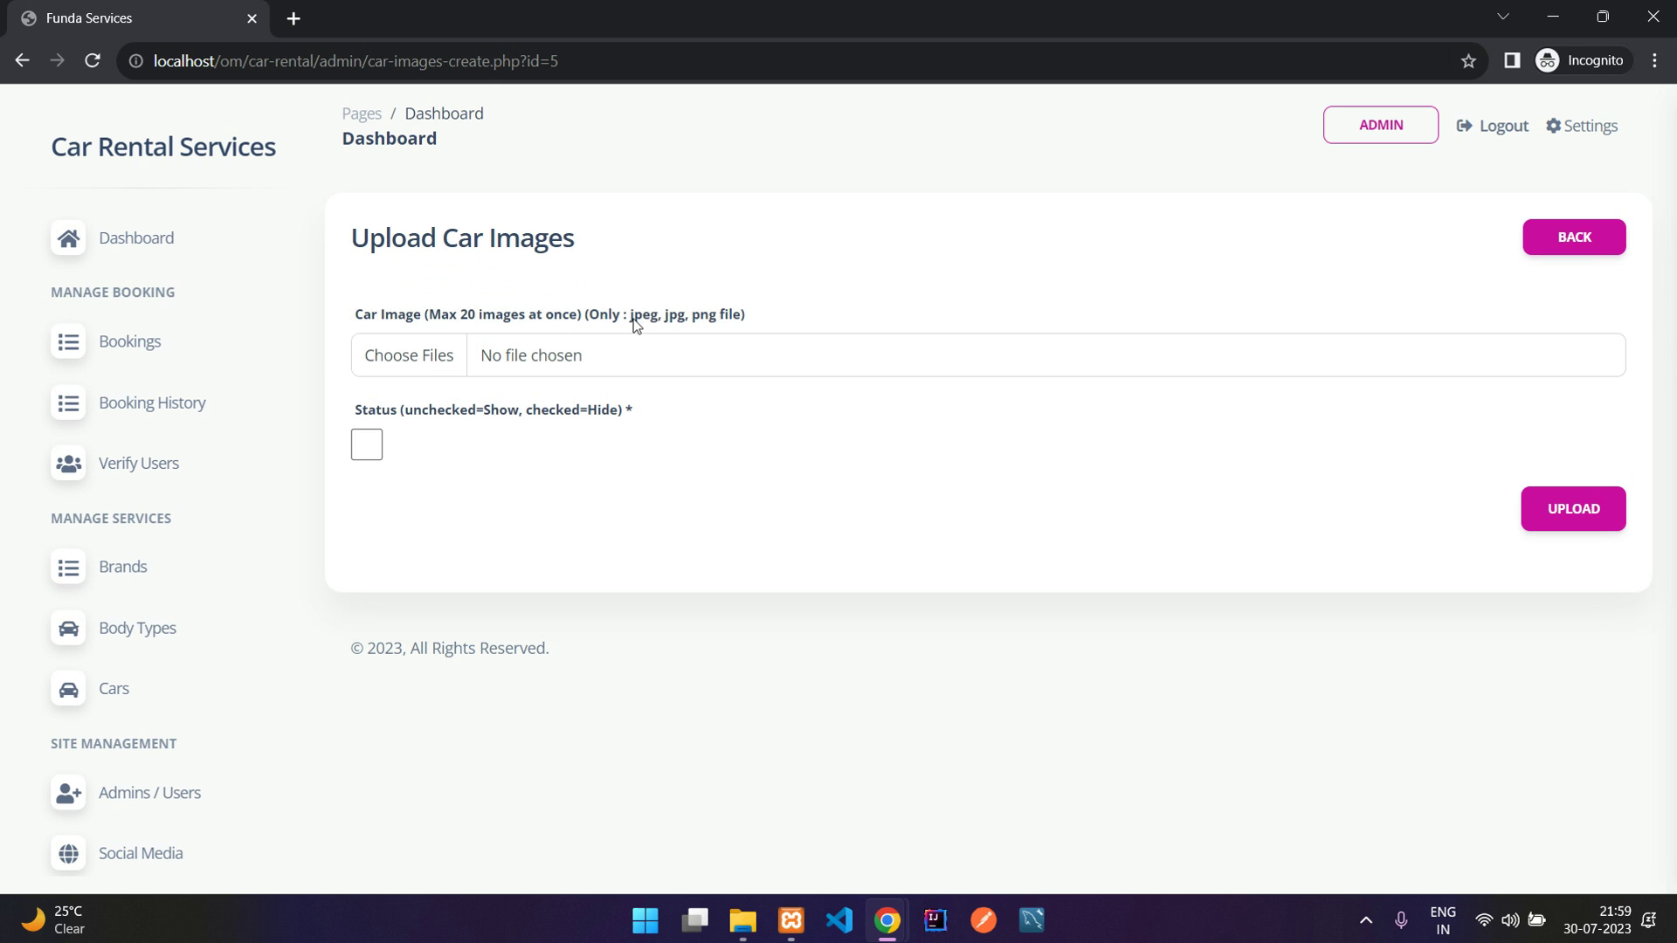
Upload dl-back.jpg and dl-front.JPG and confirm both rows appear in the image list
{"action": "left_click", "coordinate": [546, 353]}
{"action": "left_click", "coordinate": [229, 283]}
{"action": "left_click", "coordinate": [276, 318], "text": "ctrl"}
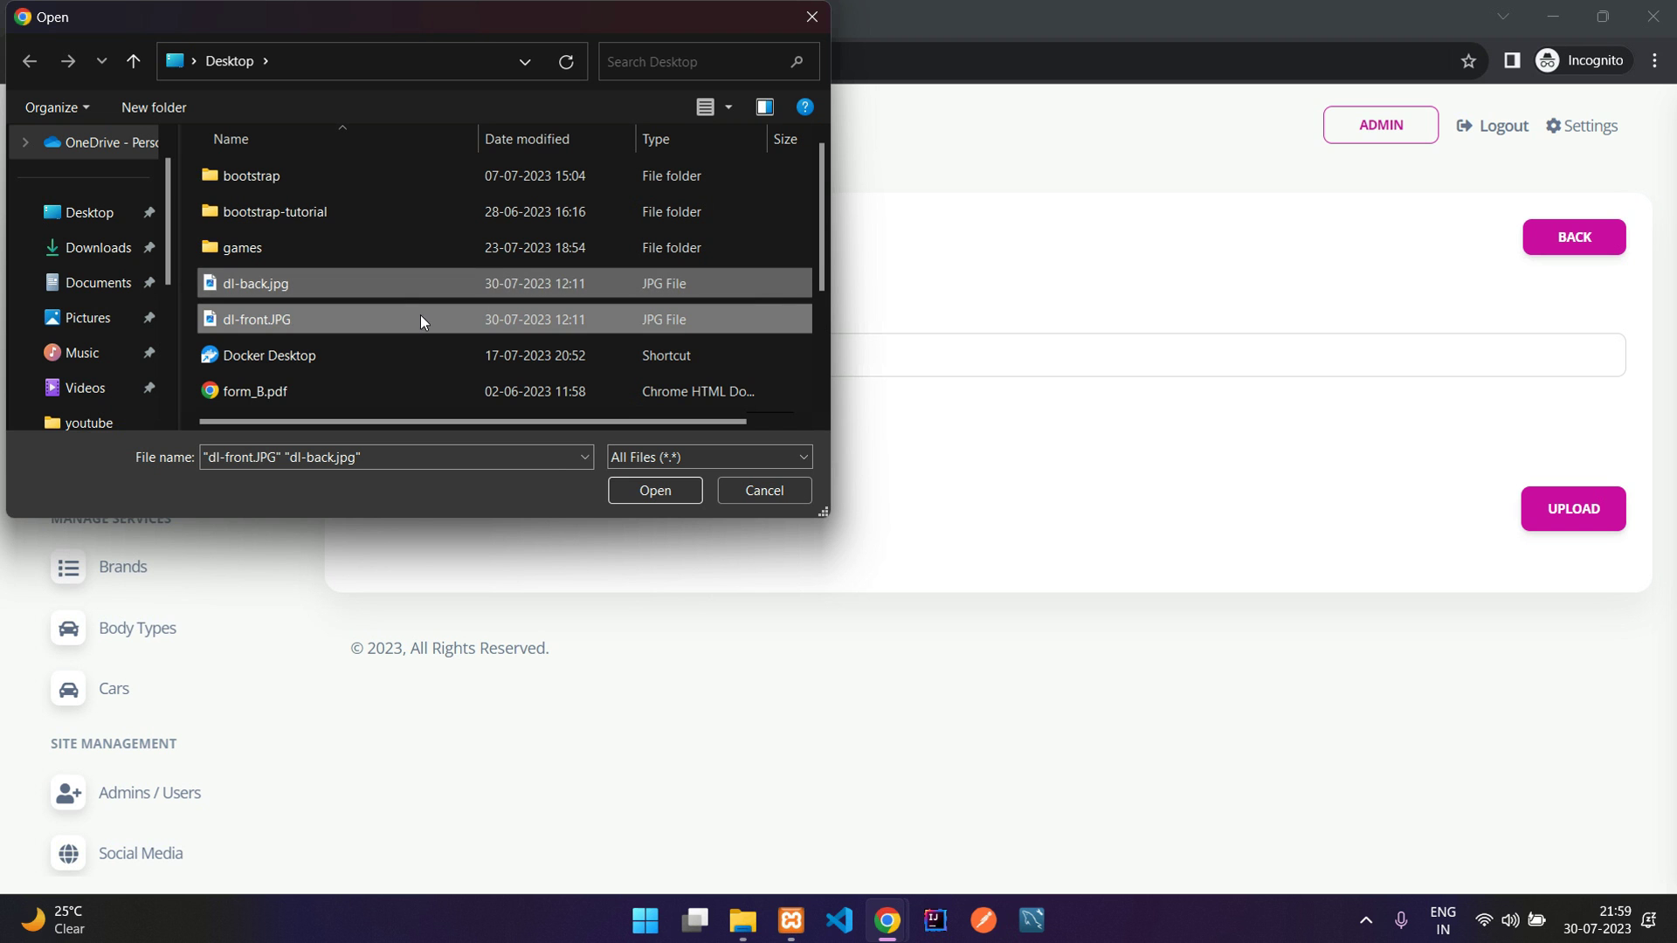
{"action": "left_click", "coordinate": [656, 490]}
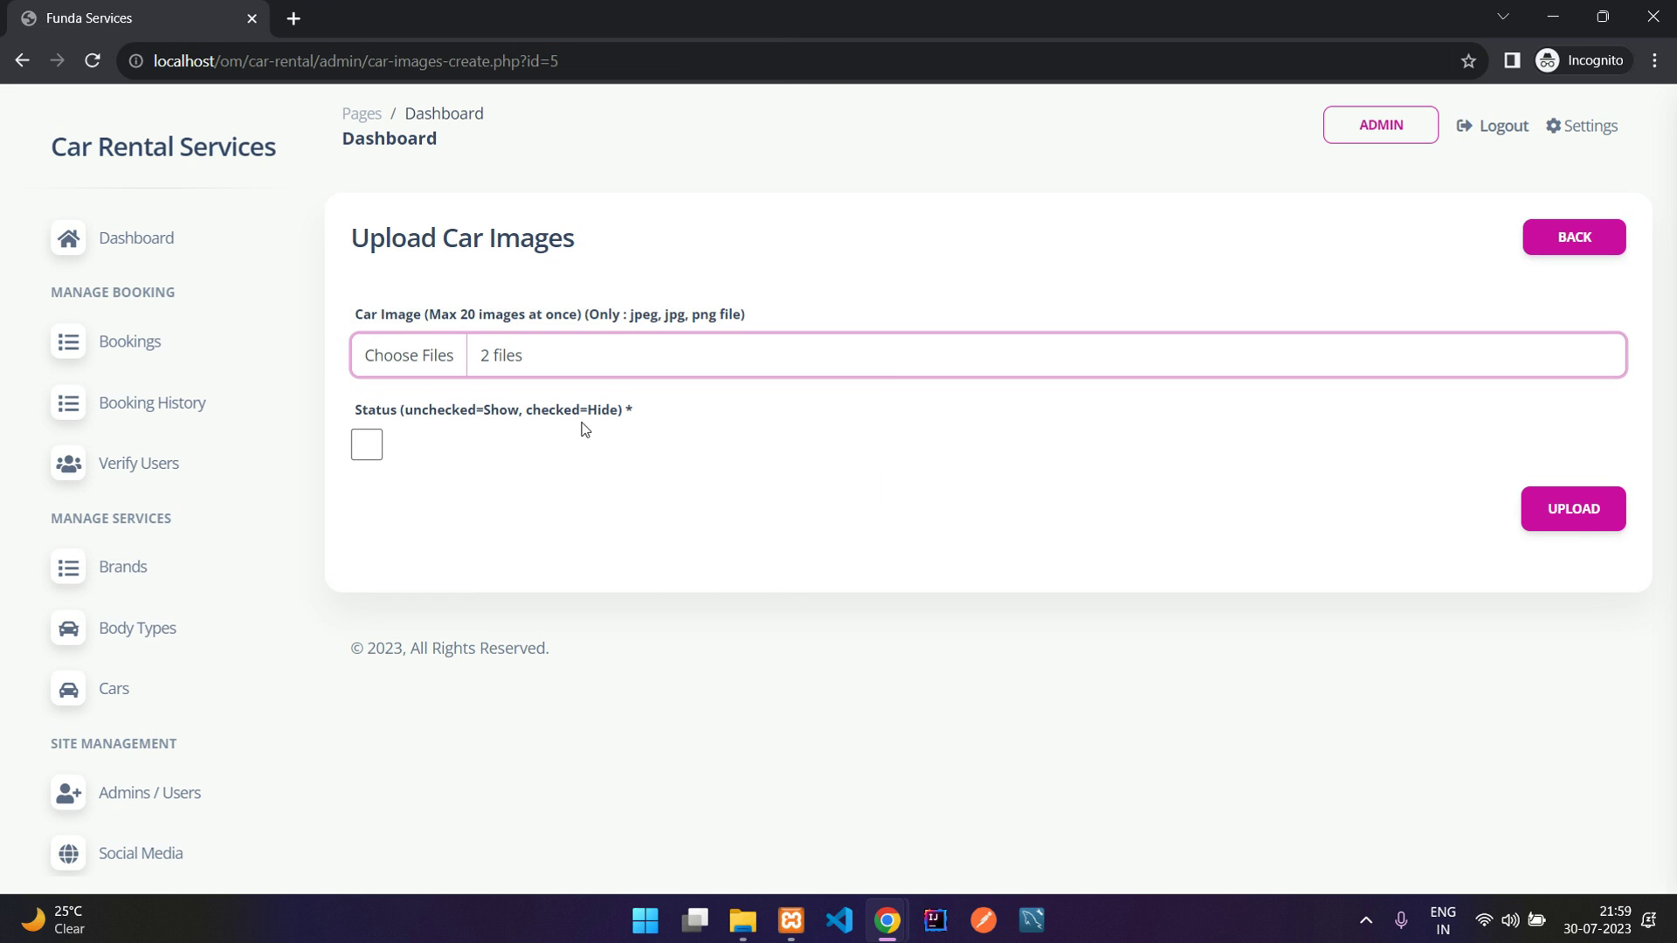
{"action": "left_click", "coordinate": [1574, 517]}
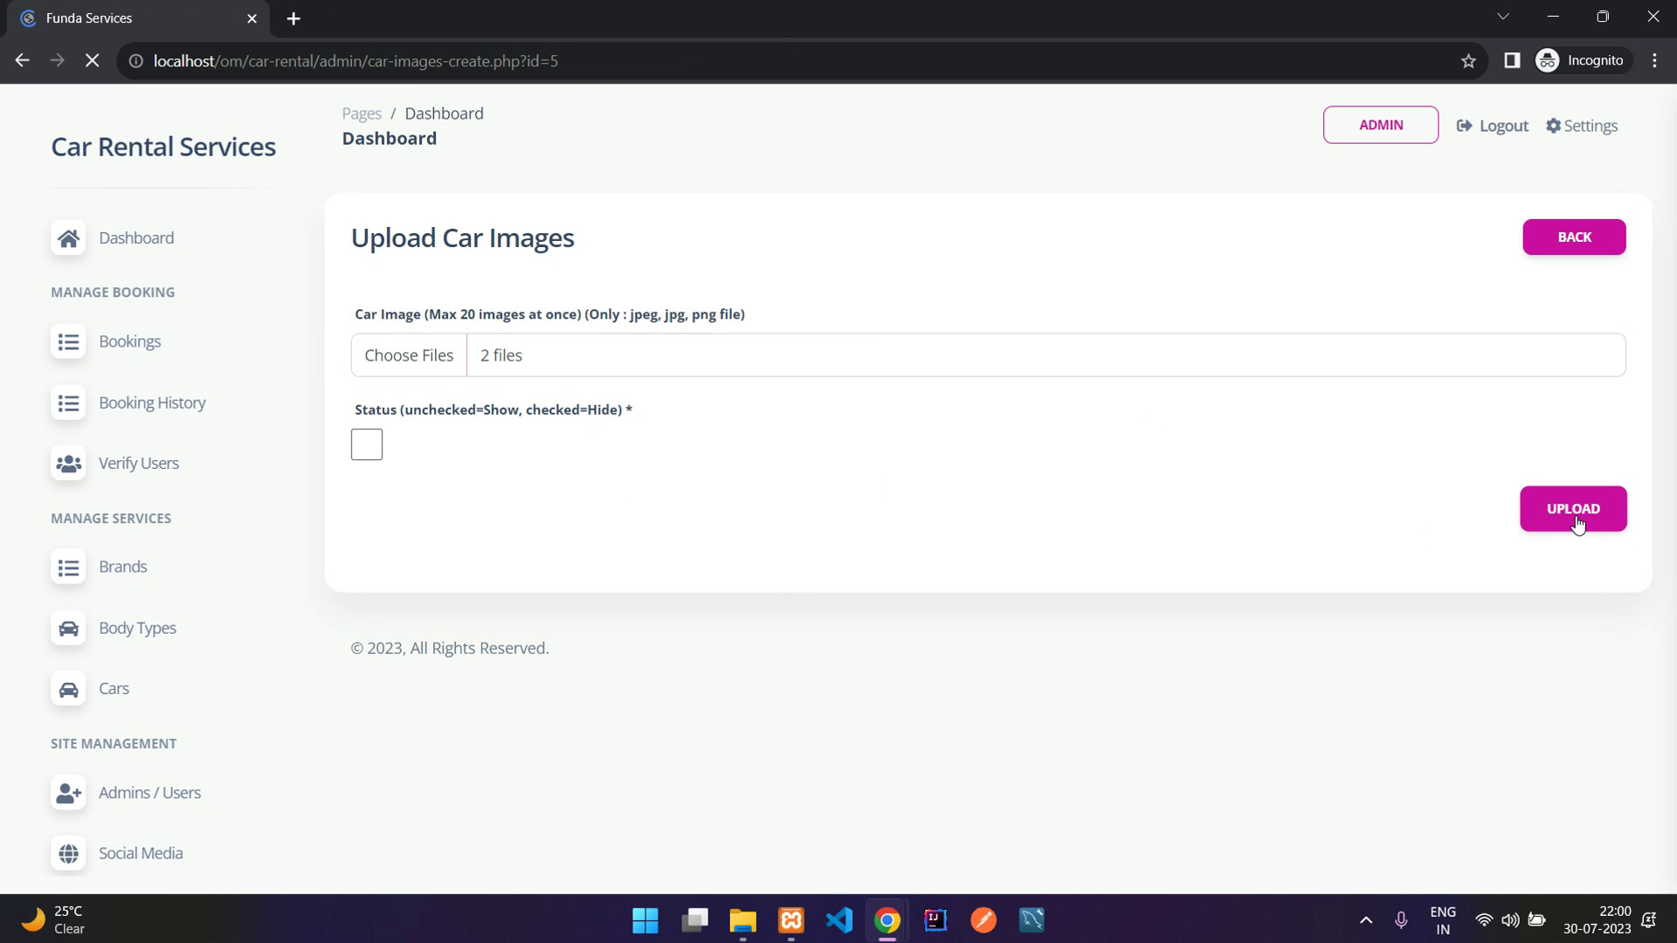
{"action": "left_click_drag", "start_coordinate": [365, 332], "coordinate": [698, 325]}
{"action": "left_click", "coordinate": [851, 306]}
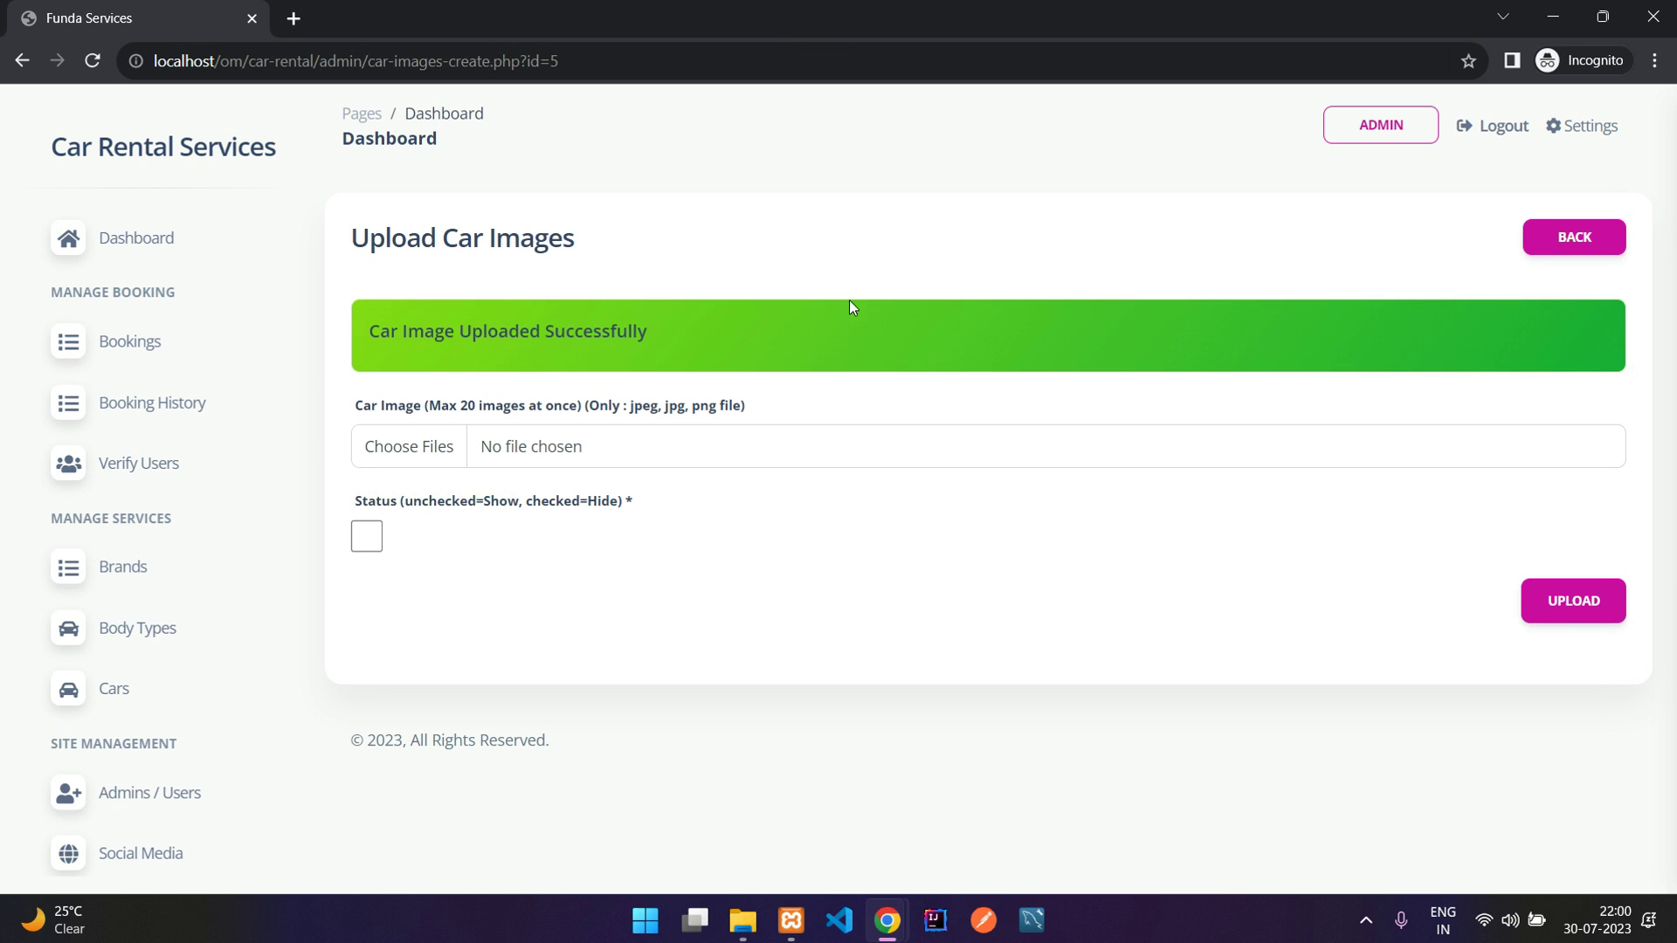
{"action": "left_click", "coordinate": [1609, 243]}
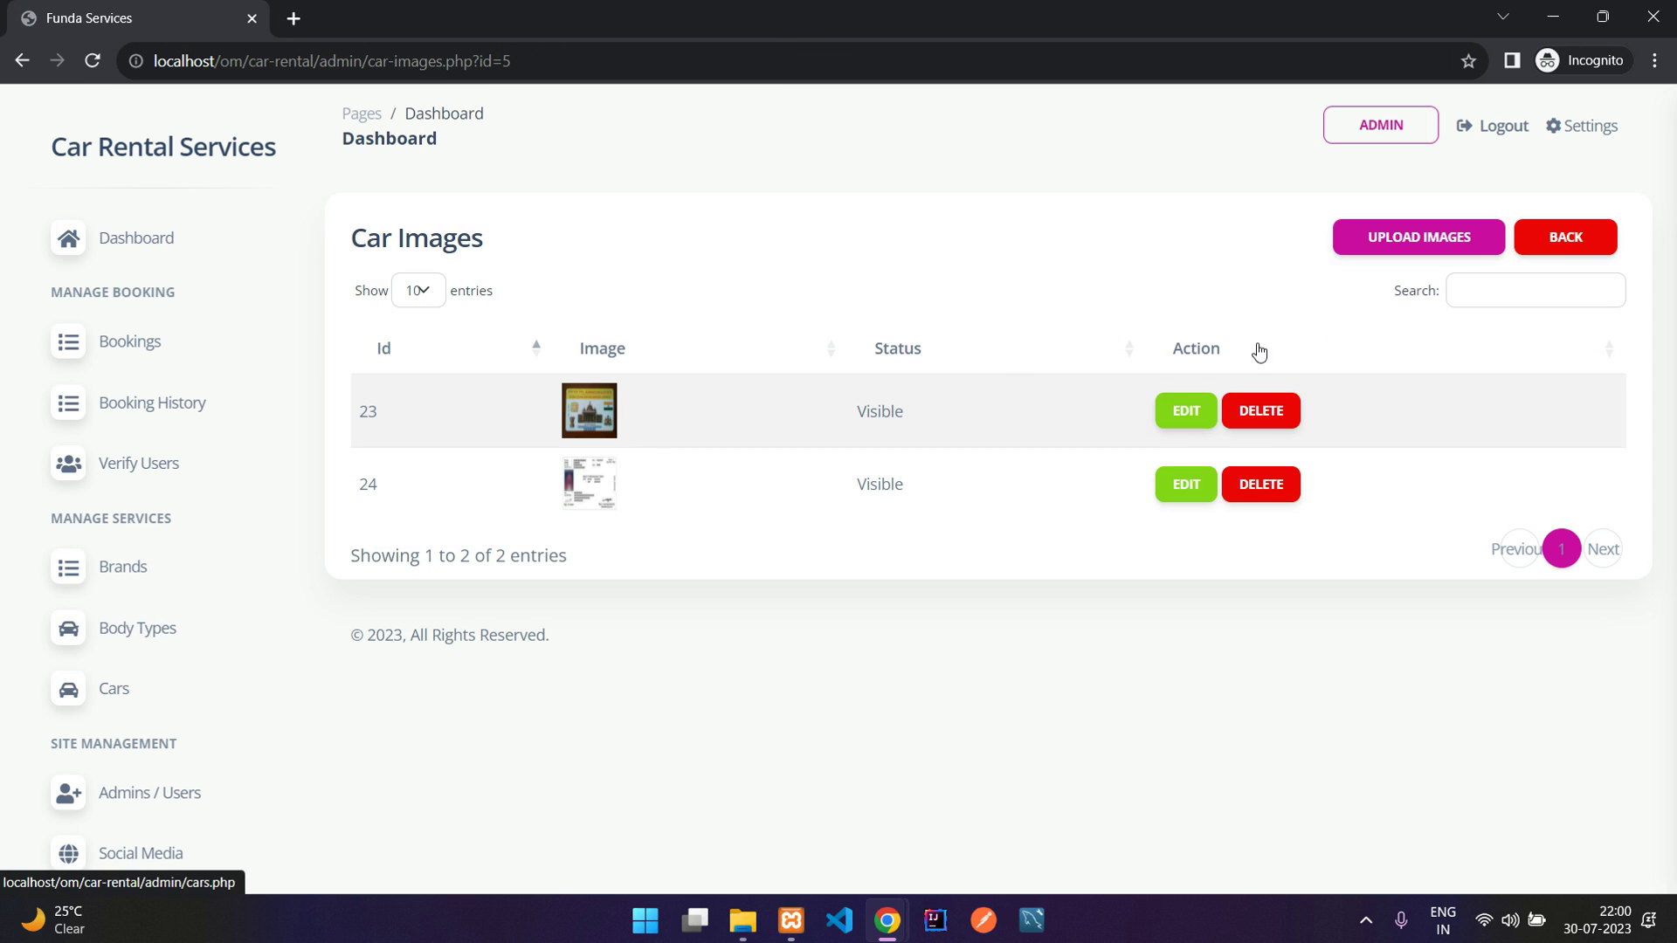
{"action": "left_click_drag", "start_coordinate": [601, 452], "coordinate": [789, 489]}
{"action": "left_click", "coordinate": [790, 489]}
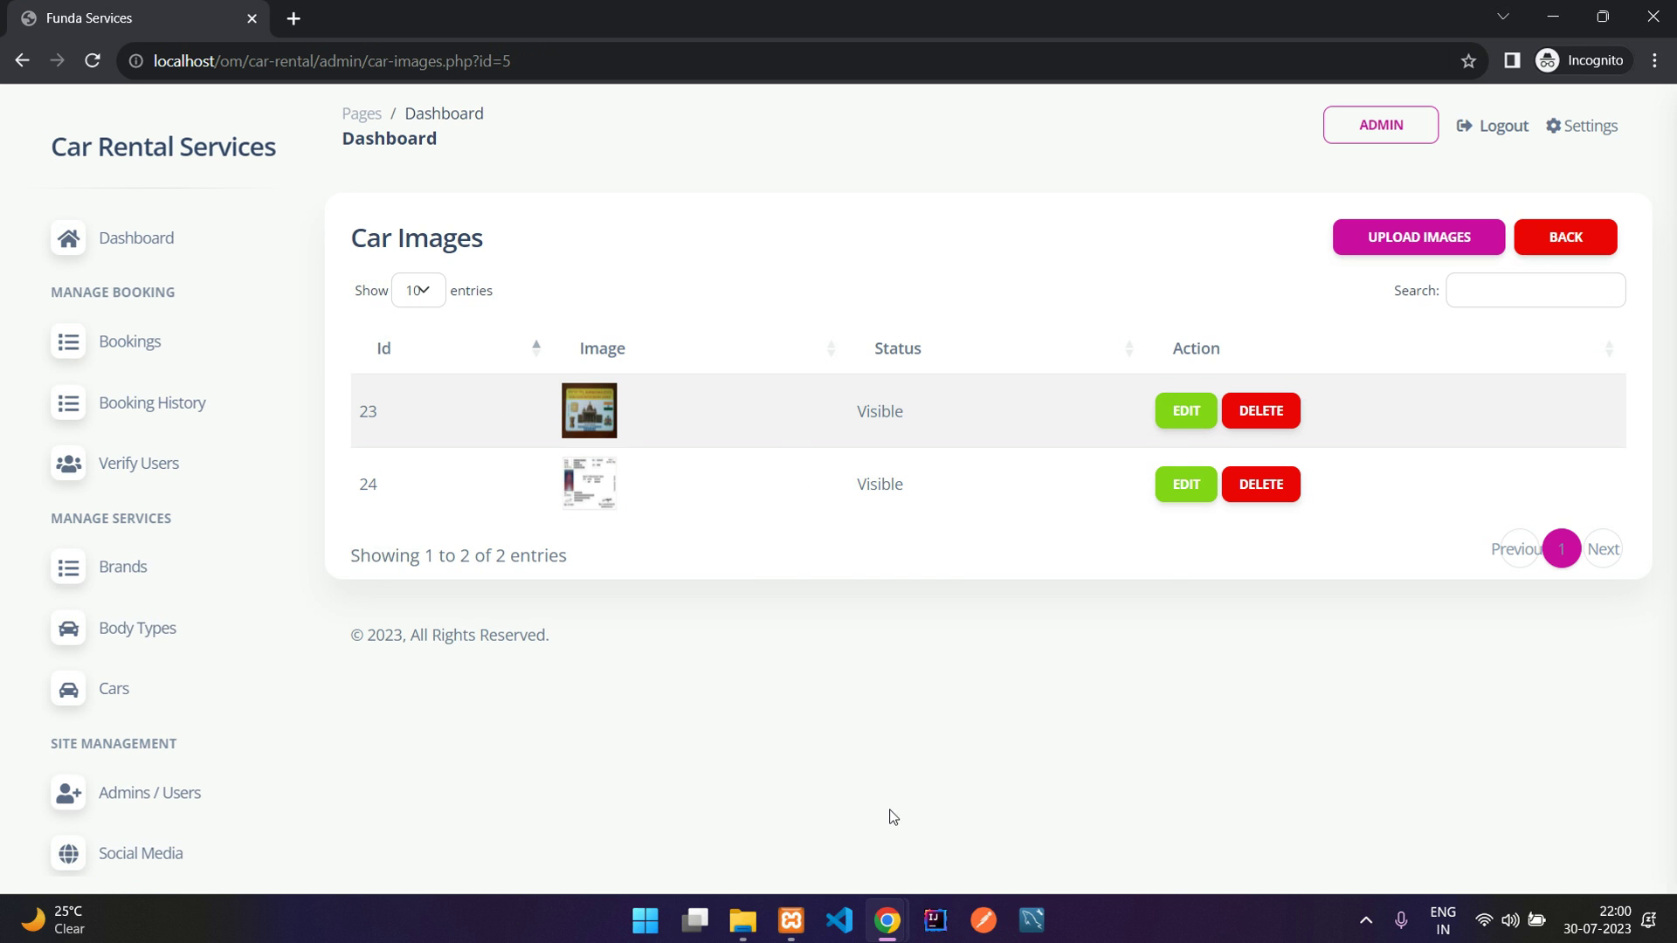
On the customer site, cycle the Test car's carousel between the licence front and back images
{"action": "mouse_move", "coordinate": [888, 917]}
{"action": "left_click", "coordinate": [758, 821]}
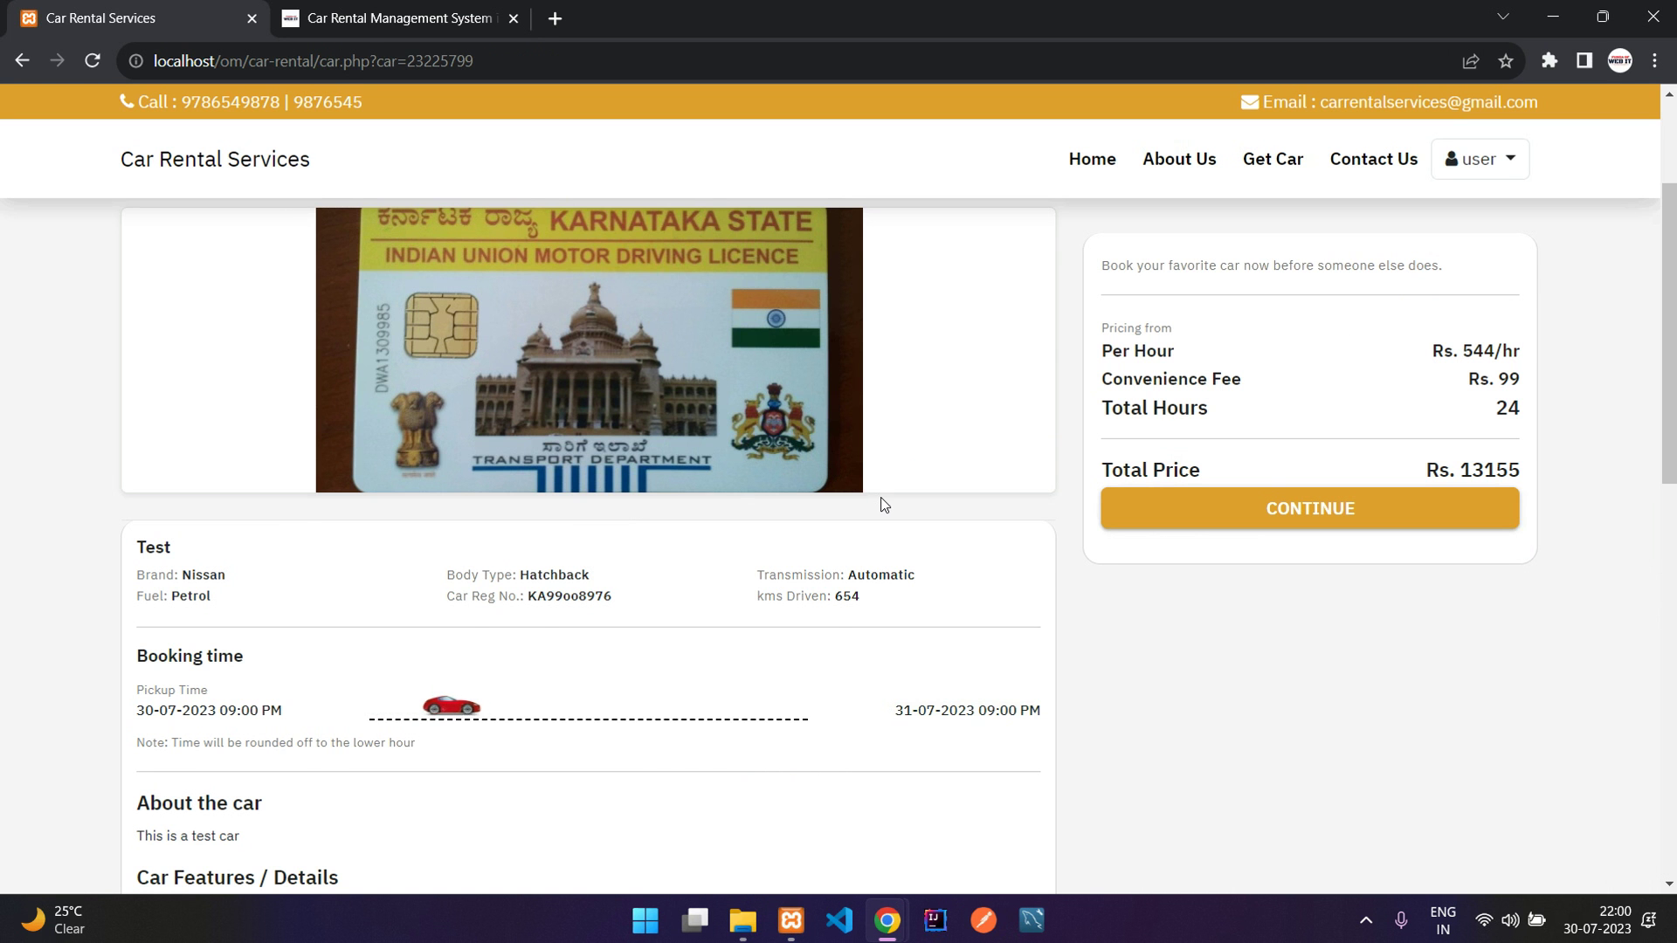
{"action": "scroll", "coordinate": [759, 453], "scroll_direction": "up", "scroll_amount": 3}
{"action": "left_click", "coordinate": [1002, 583]}
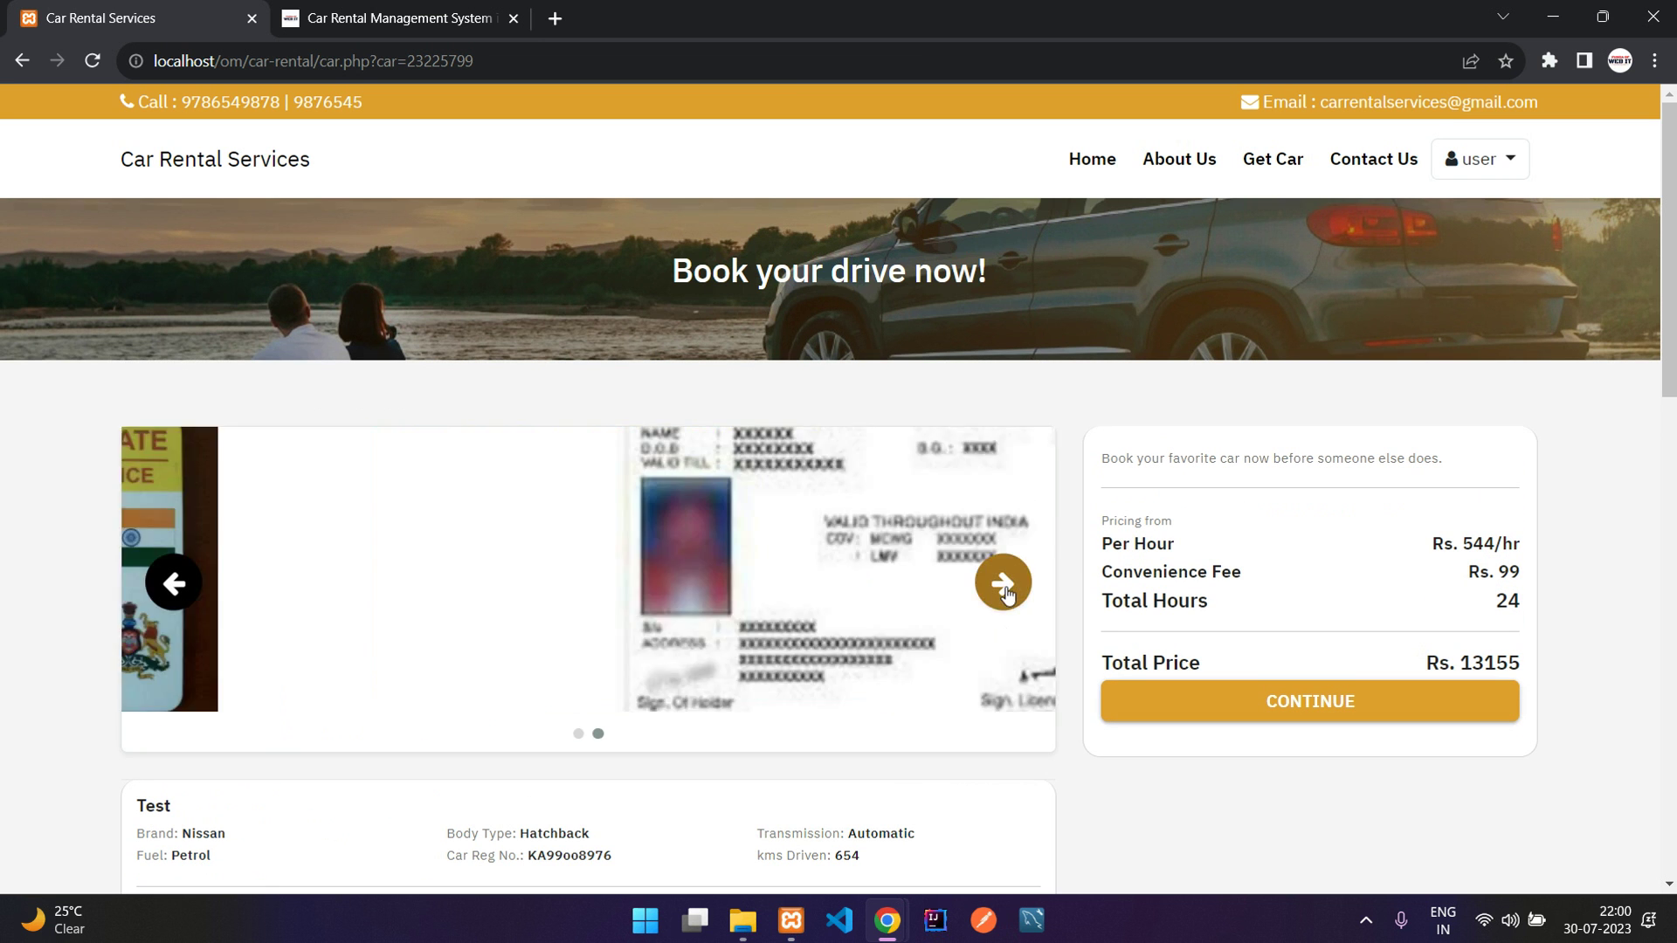
{"action": "left_click", "coordinate": [1003, 583]}
{"action": "left_click", "coordinate": [1002, 583]}
{"action": "left_click", "coordinate": [1002, 584]}
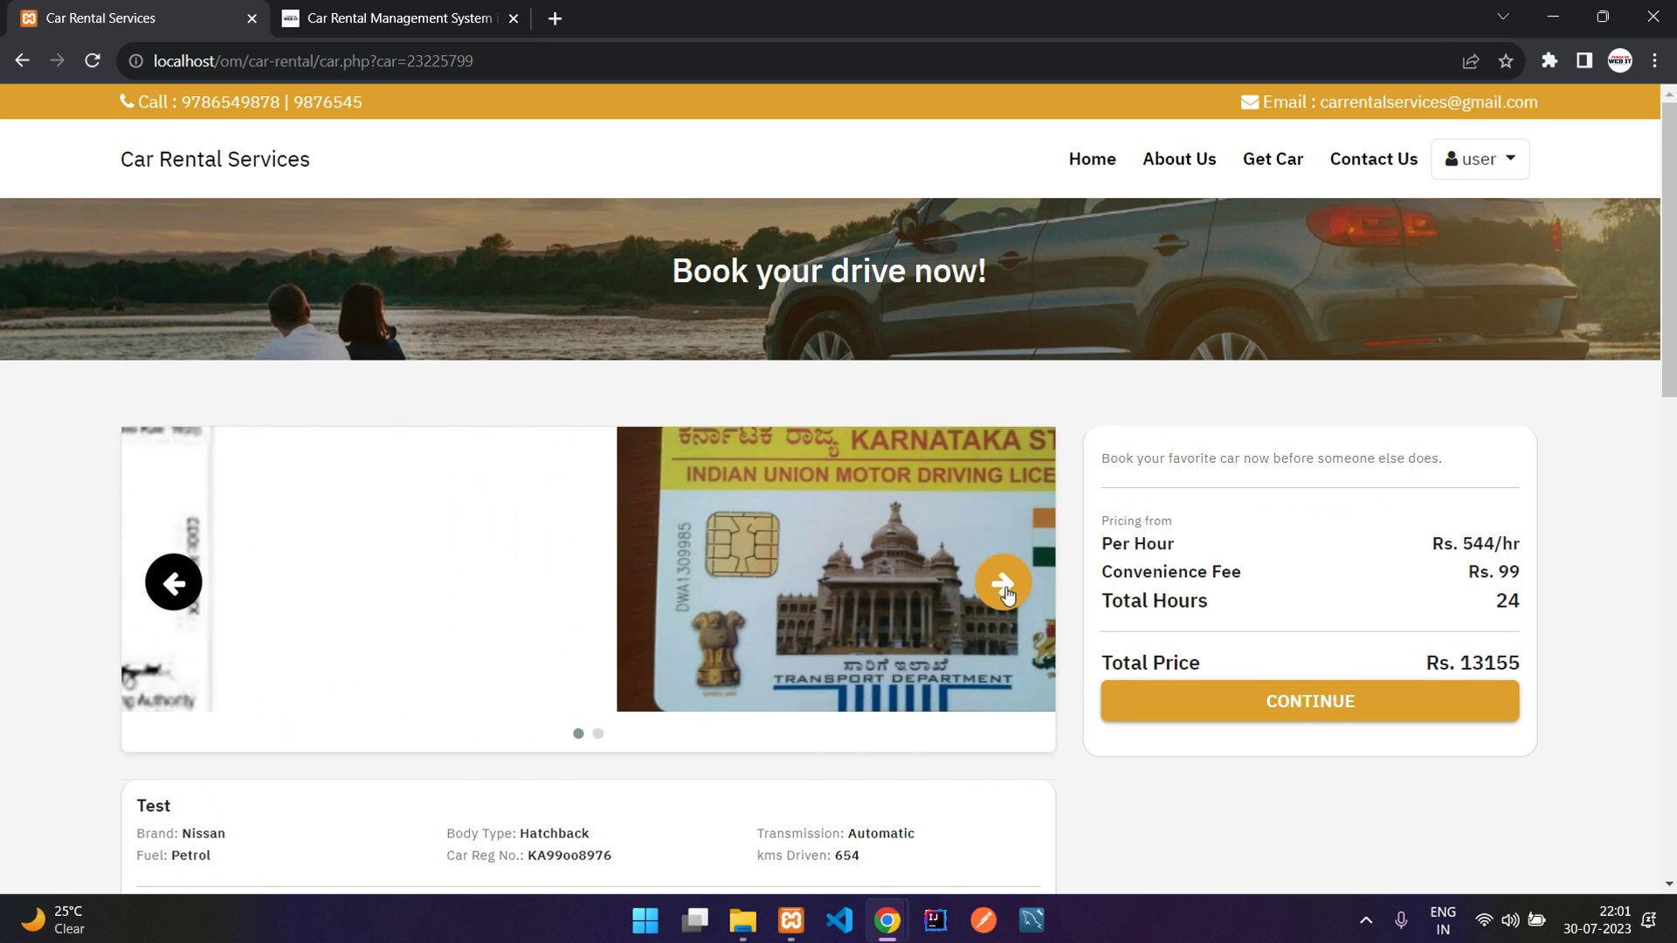
{"action": "scroll", "coordinate": [1005, 594], "scroll_direction": "down", "scroll_amount": 1}
{"action": "left_click", "coordinate": [1002, 473]}
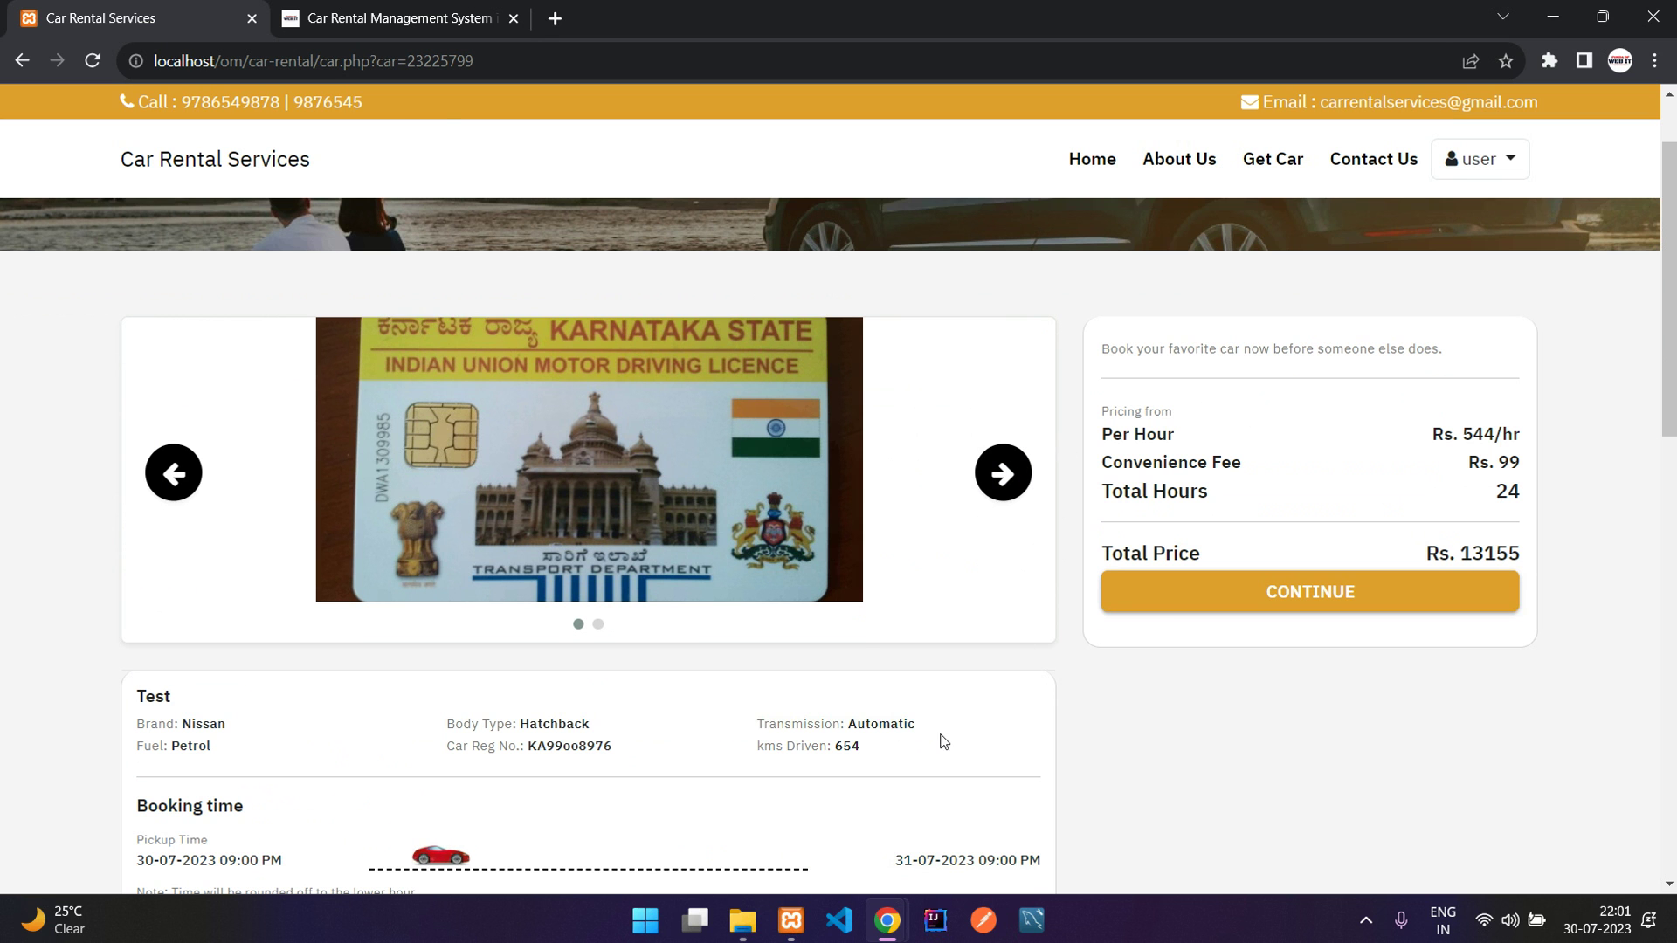
Return to the admin Cars list and review the Test car's row and model date
{"action": "mouse_move", "coordinate": [887, 917]}
{"action": "left_click", "coordinate": [999, 794]}
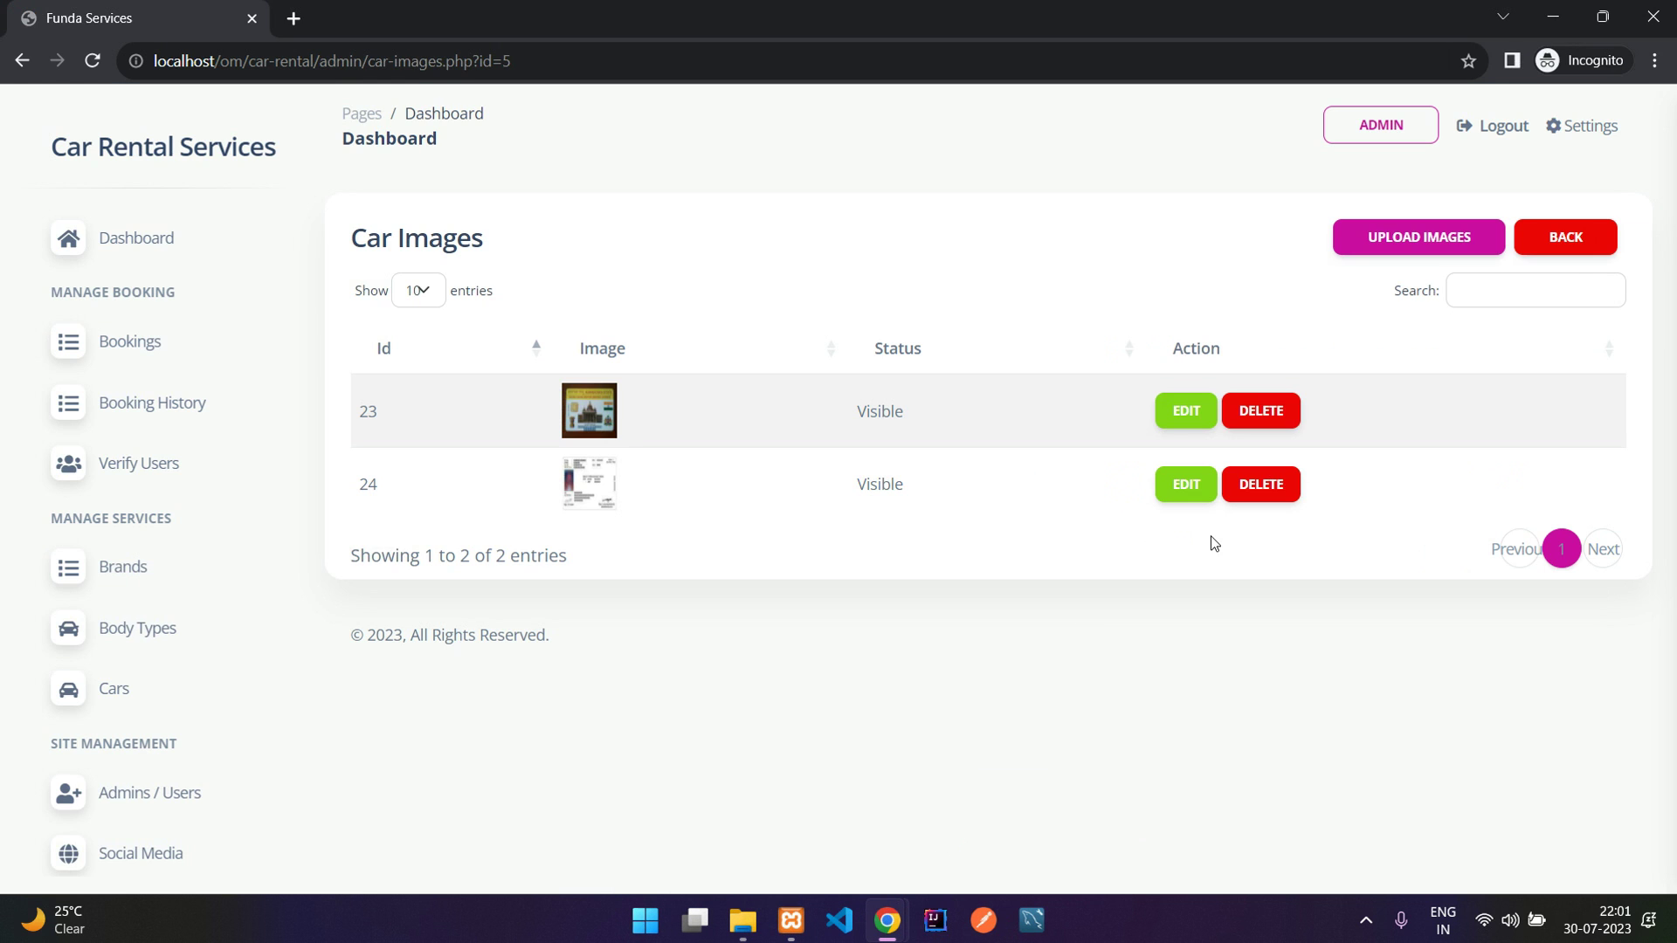
{"action": "left_click", "coordinate": [1596, 245]}
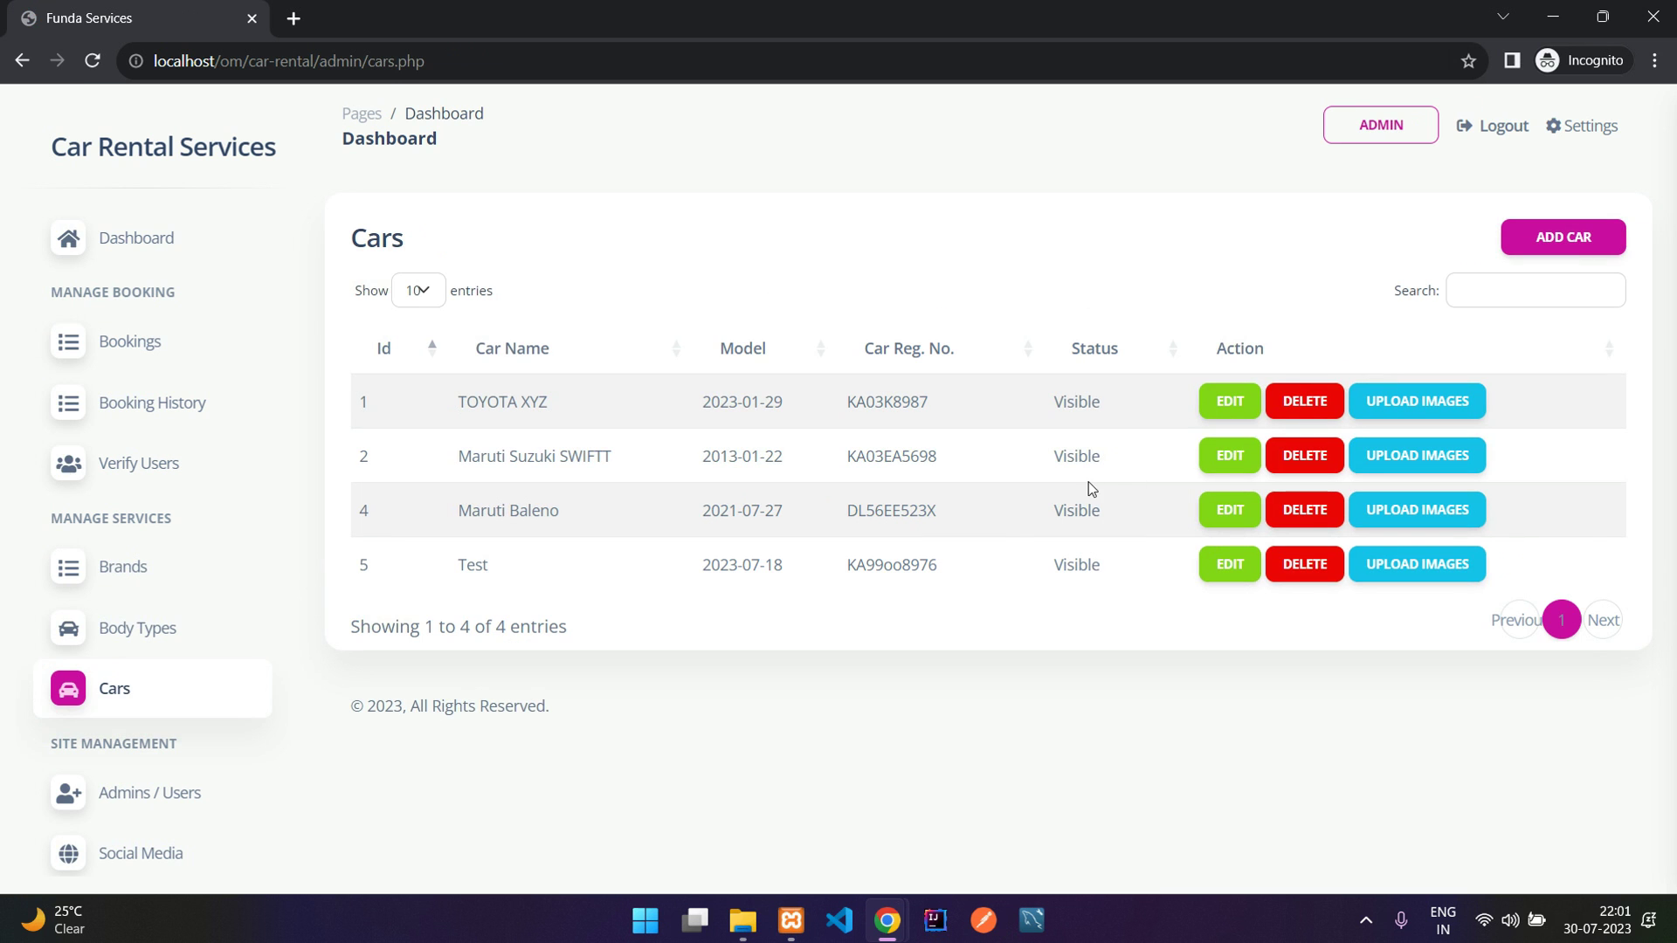
{"action": "left_click", "coordinate": [1397, 565]}
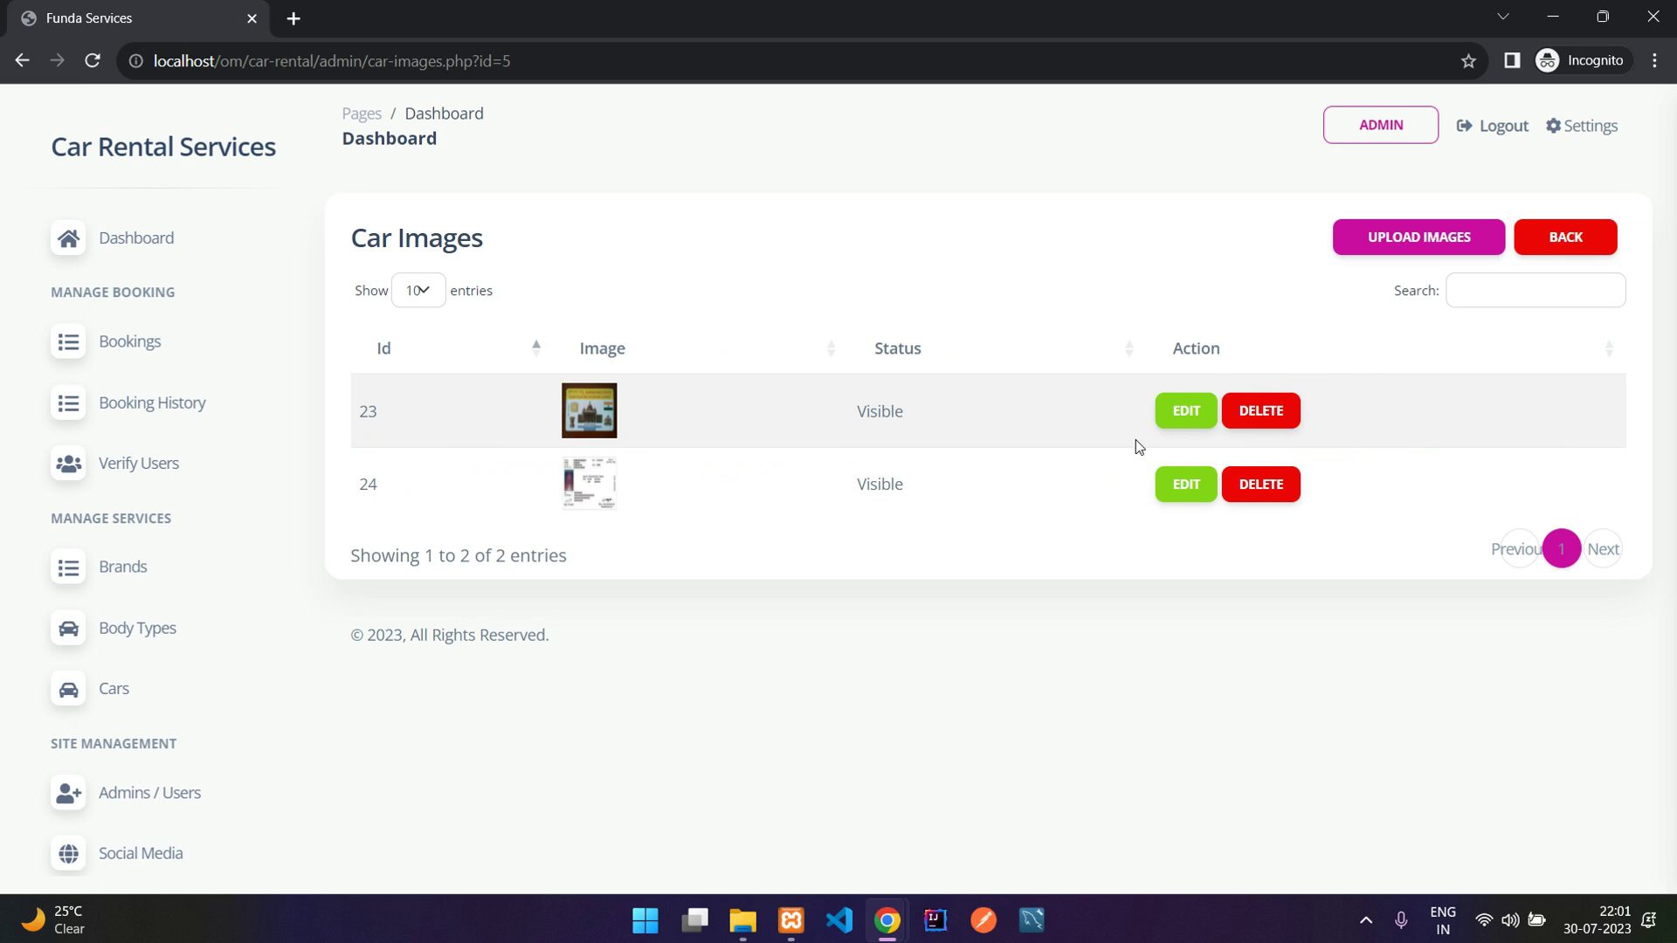
{"action": "left_click", "coordinate": [1562, 225]}
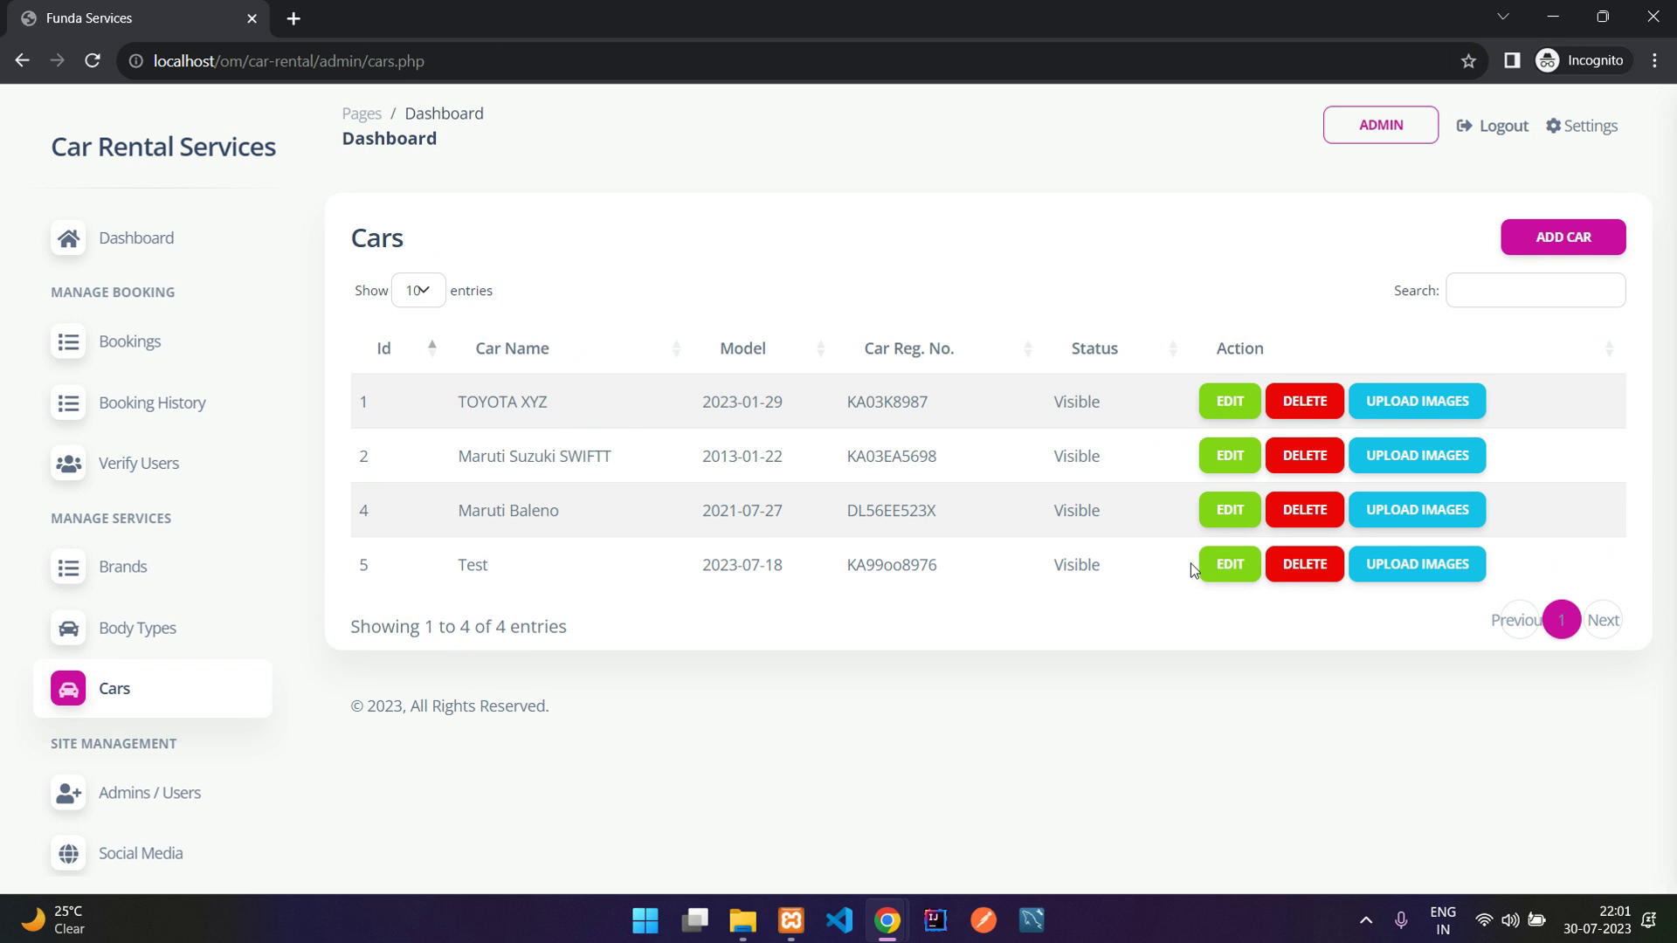
{"action": "left_click_drag", "start_coordinate": [541, 561], "coordinate": [851, 557]}
{"action": "left_click", "coordinate": [870, 553]}
Delete the Test car and confirm the deletion
{"action": "left_click", "coordinate": [1303, 564]}
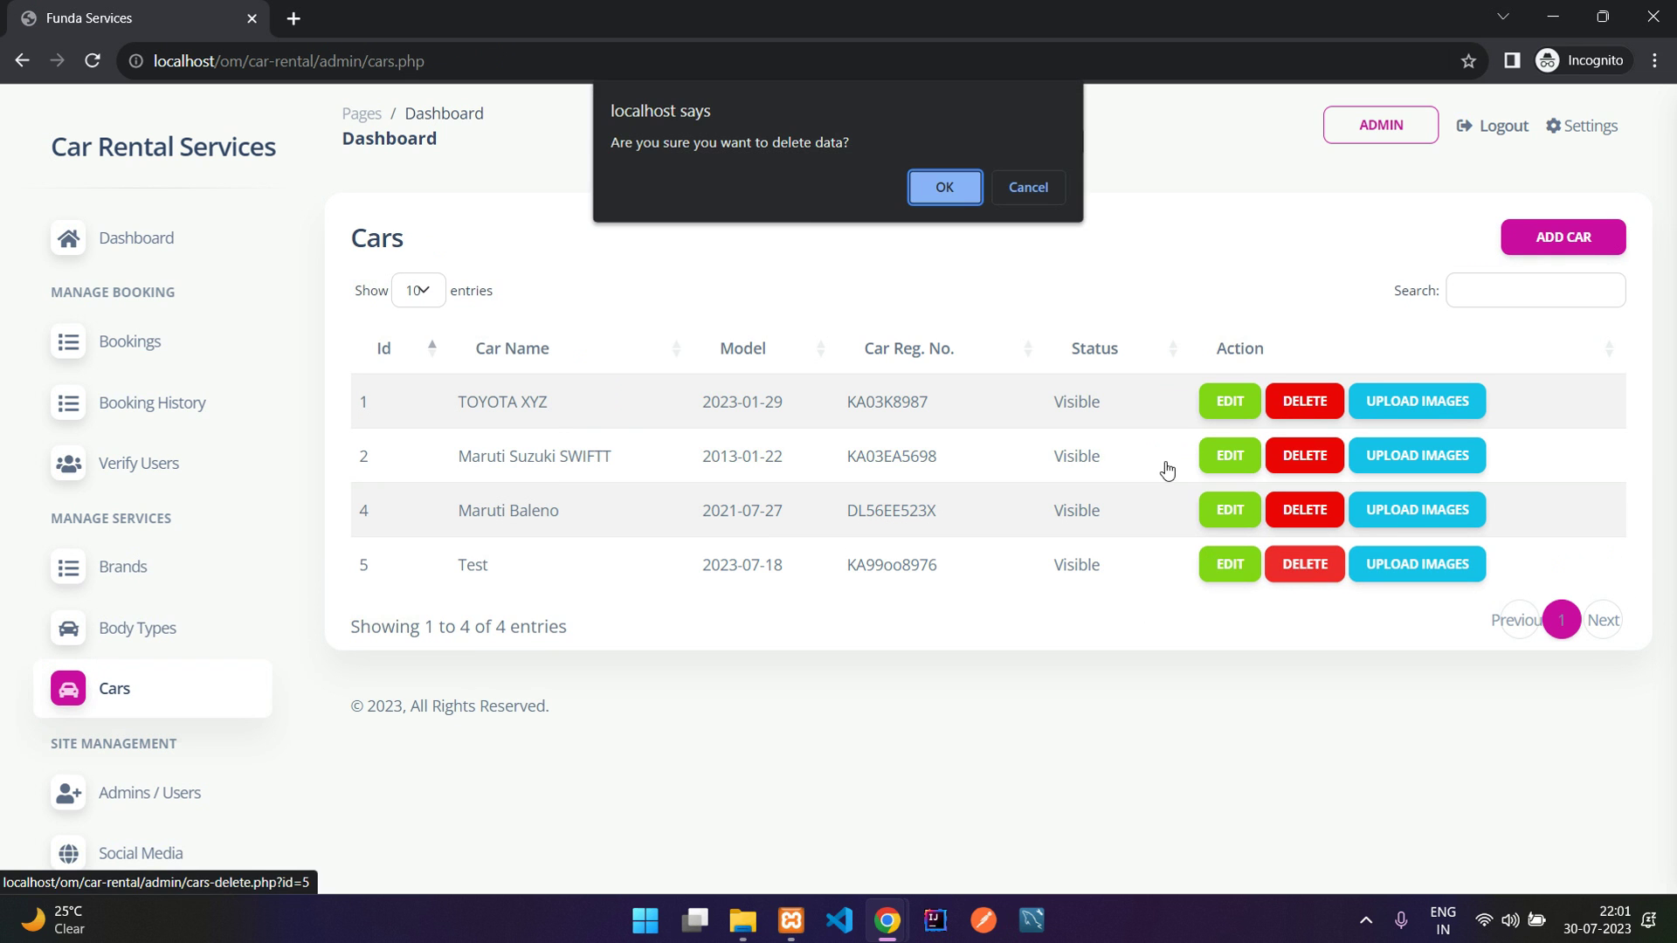
{"action": "left_click", "coordinate": [941, 201]}
{"action": "left_click_drag", "start_coordinate": [414, 324], "coordinate": [684, 318]}
{"action": "left_click", "coordinate": [684, 318]}
Check the customer car listing no longer shows Test, then return to the admin panel
{"action": "mouse_move", "coordinate": [884, 915]}
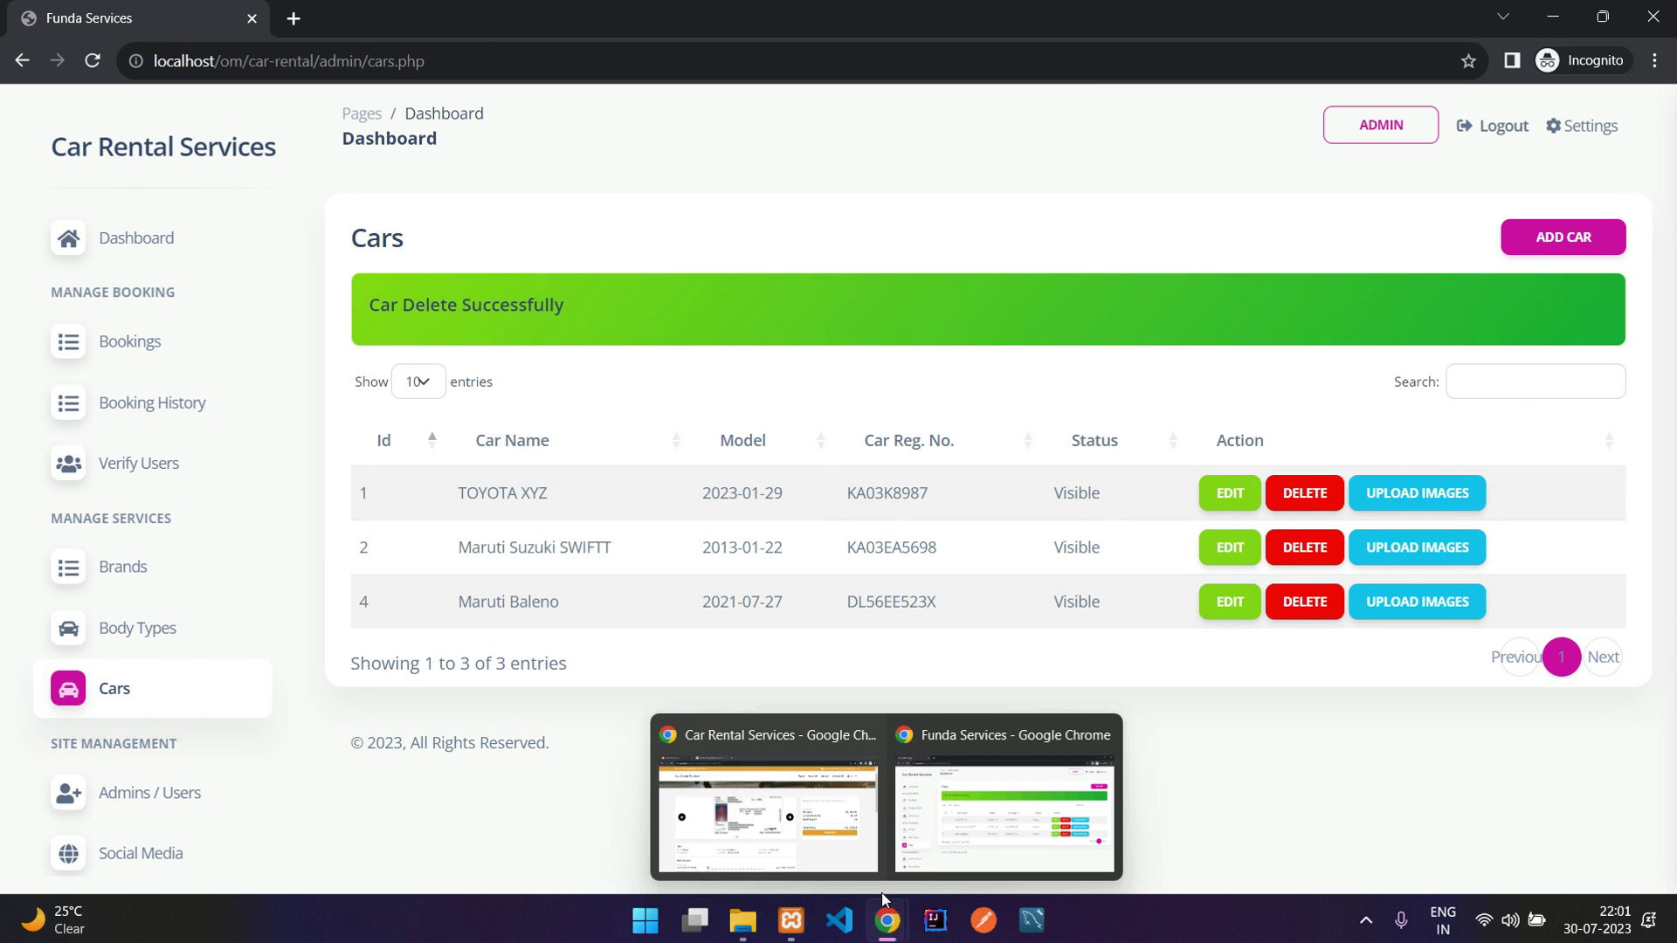
{"action": "left_click", "coordinate": [767, 812]}
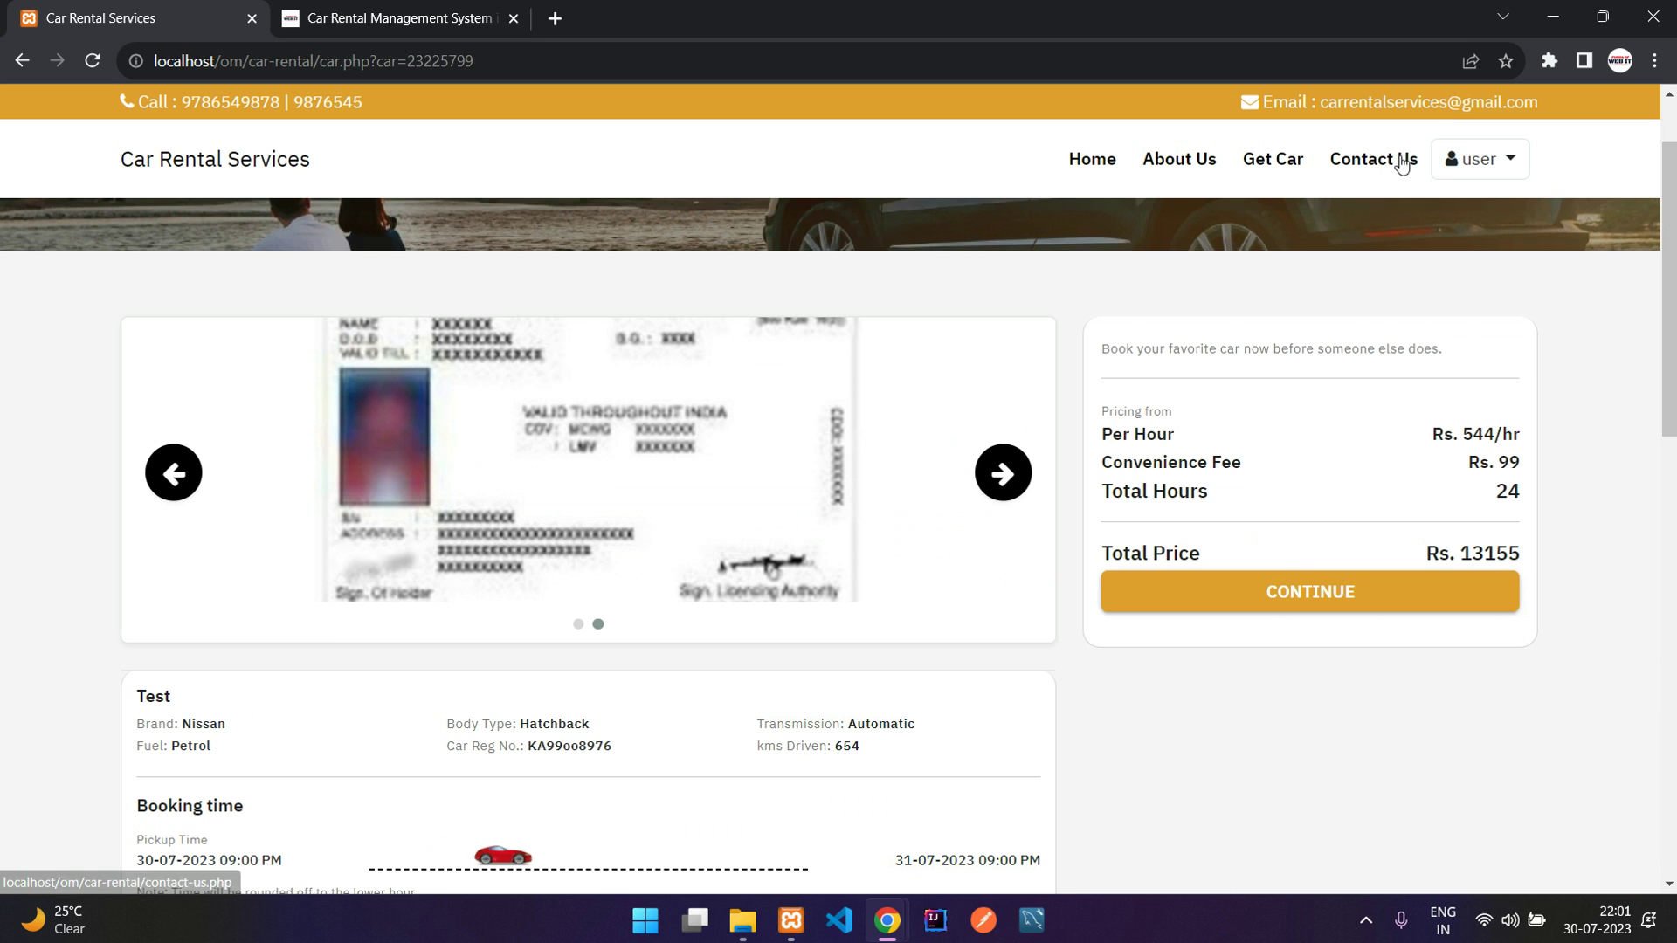
{"action": "left_click", "coordinate": [1273, 159]}
{"action": "scroll", "coordinate": [913, 449], "scroll_direction": "down", "scroll_amount": 2}
{"action": "scroll", "coordinate": [1181, 485], "scroll_direction": "up", "scroll_amount": 1}
{"action": "scroll", "coordinate": [1180, 485], "scroll_direction": "up", "scroll_amount": 1}
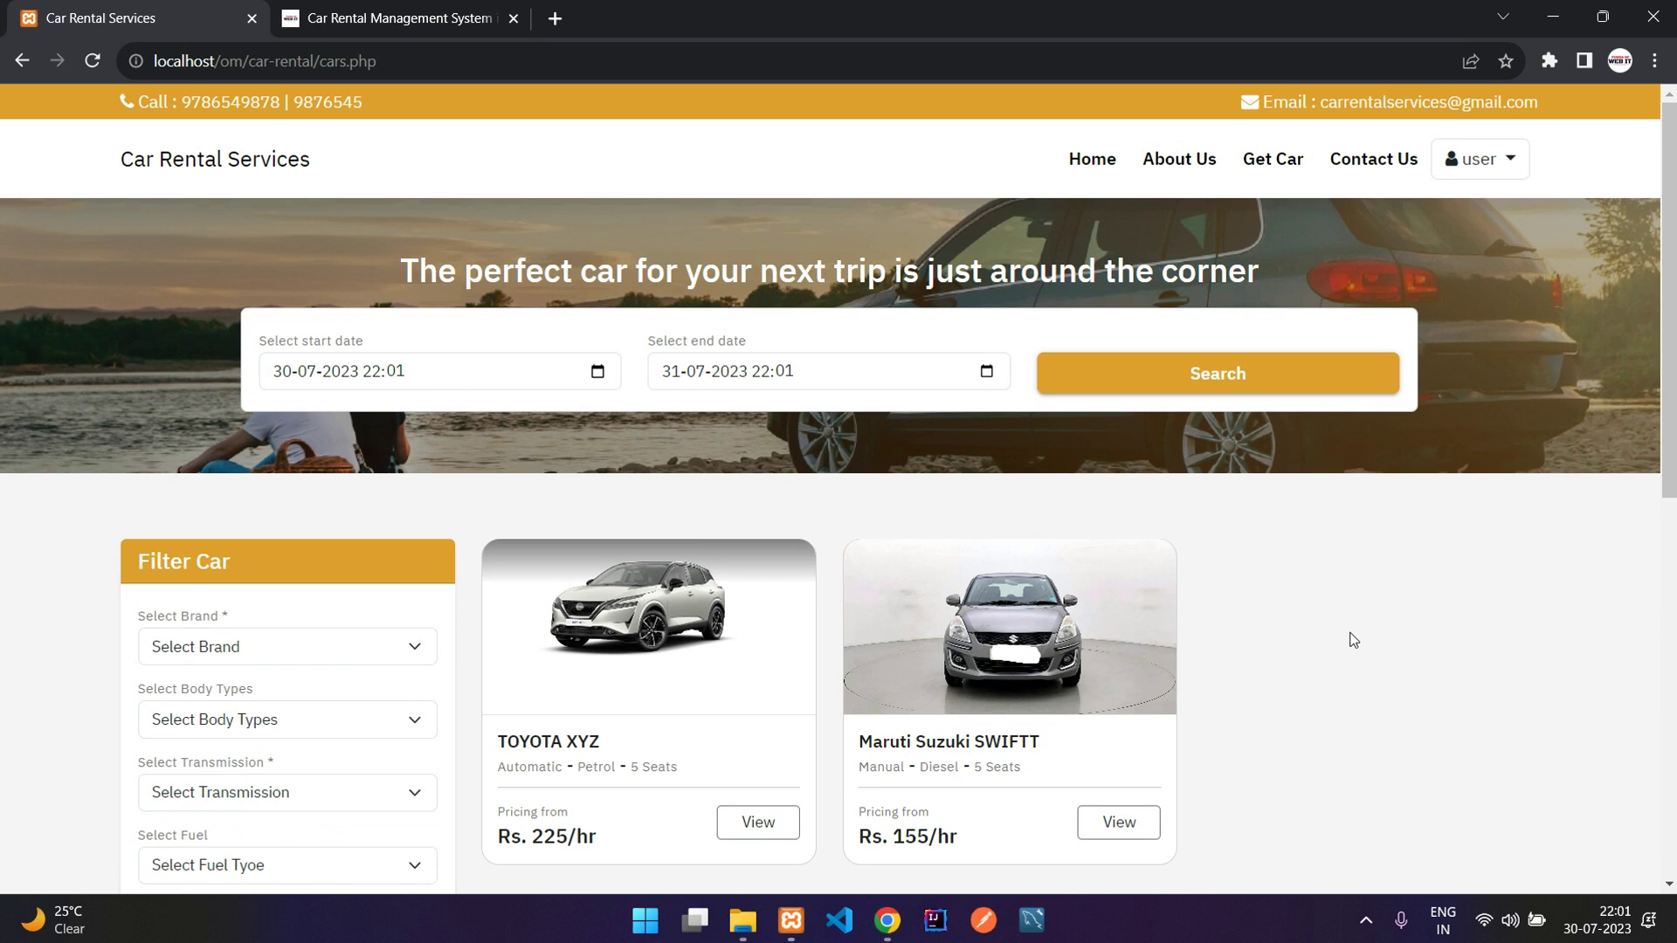
{"action": "left_click", "coordinate": [887, 917]}
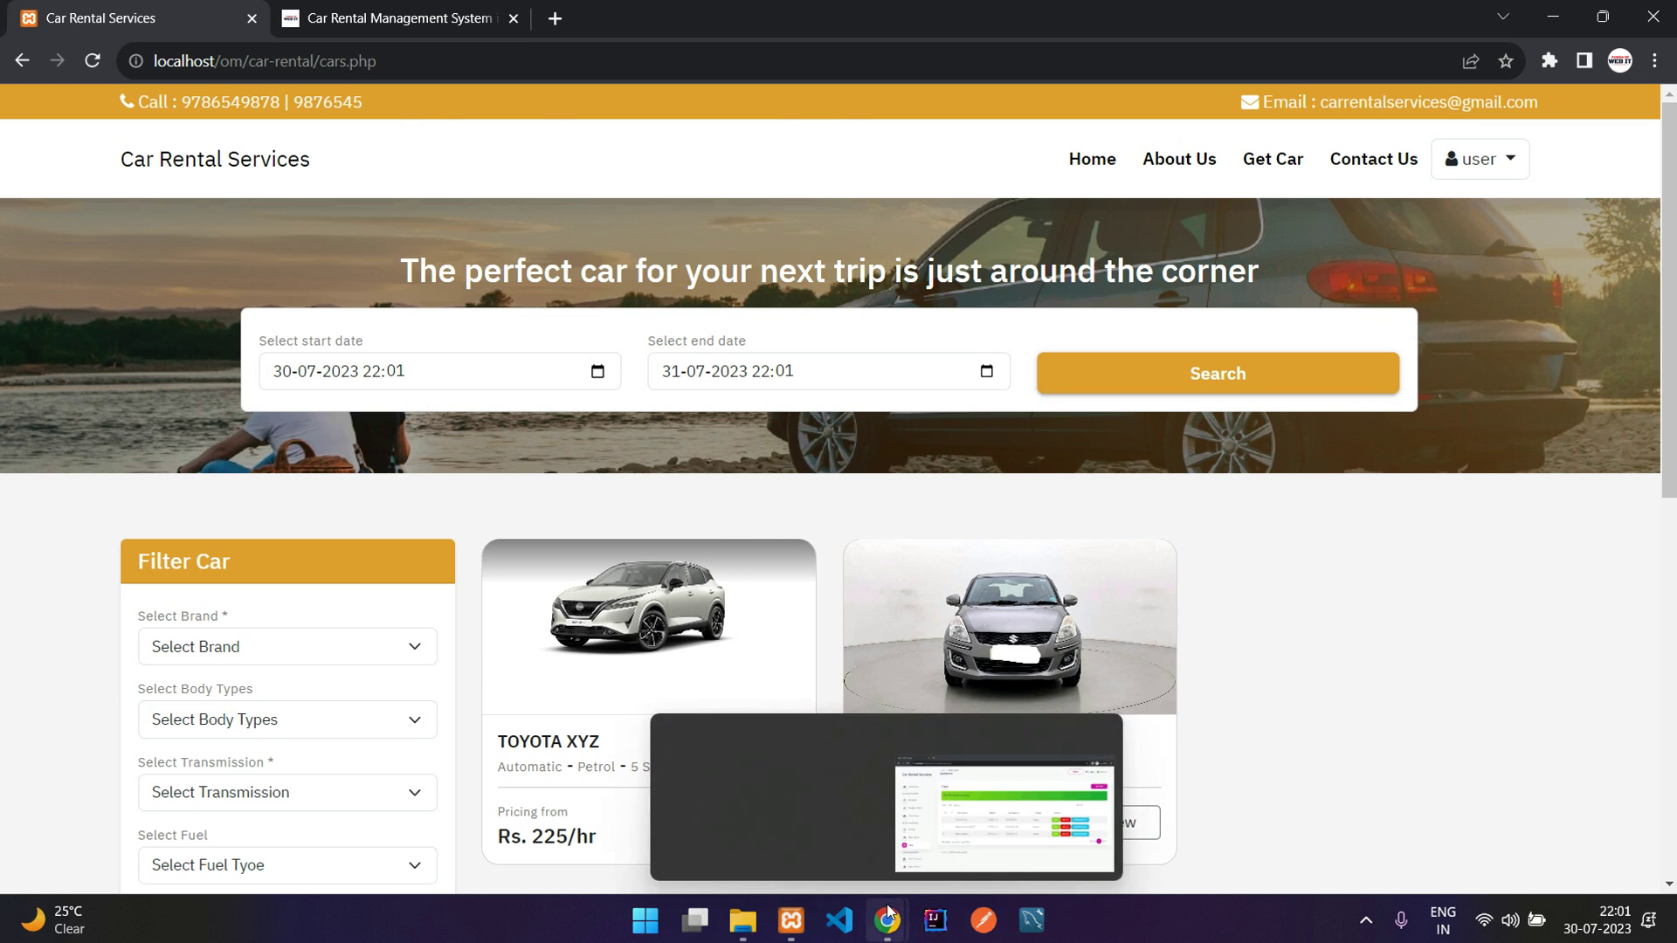
{"action": "left_click", "coordinate": [968, 812]}
{"action": "scroll", "coordinate": [126, 483], "scroll_direction": "down", "scroll_amount": 2}
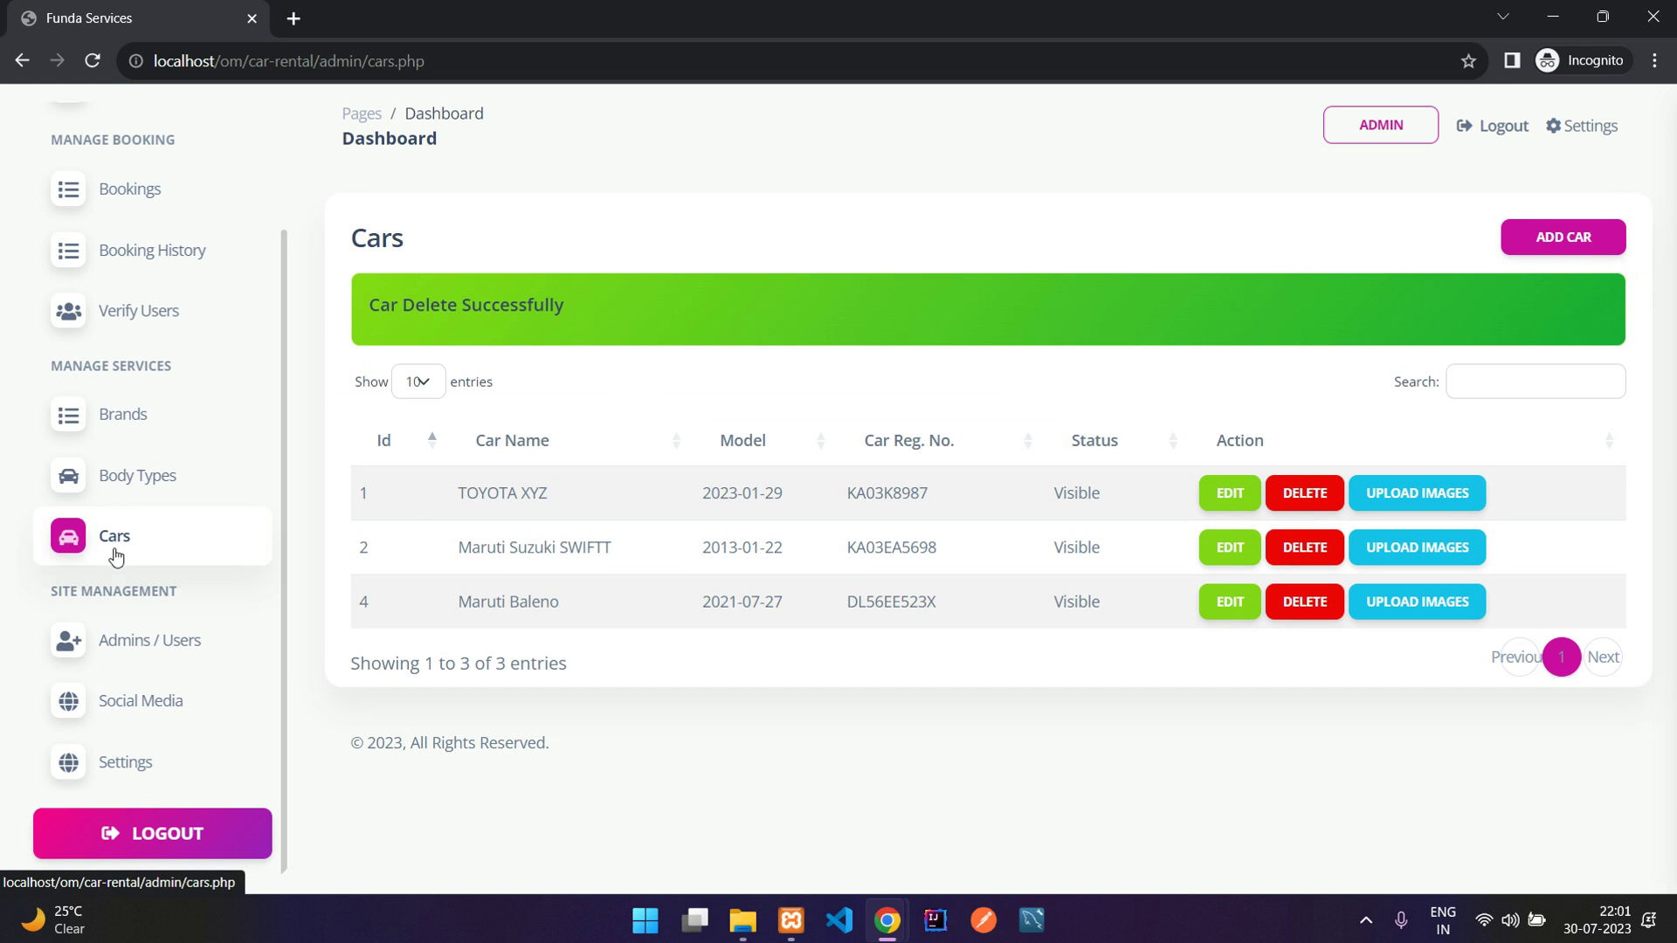
Open Admins / Users, then the Social Media list showing Facebook and Instagram
{"action": "left_click", "coordinate": [106, 641]}
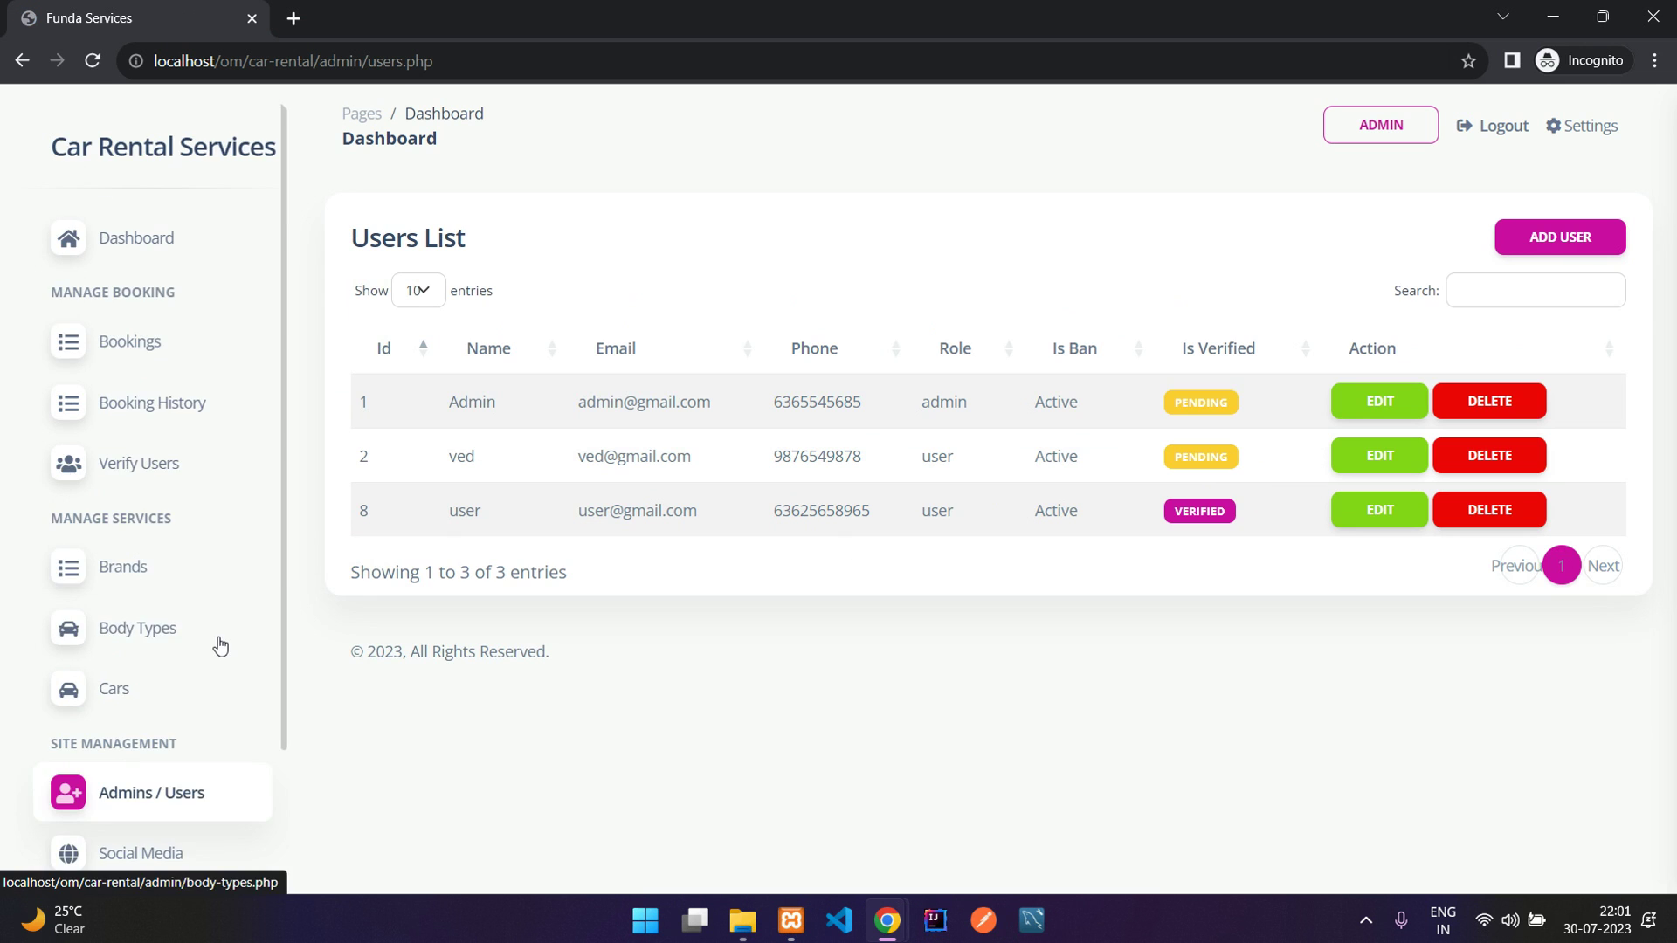
{"action": "scroll", "coordinate": [130, 633], "scroll_direction": "down", "scroll_amount": 2}
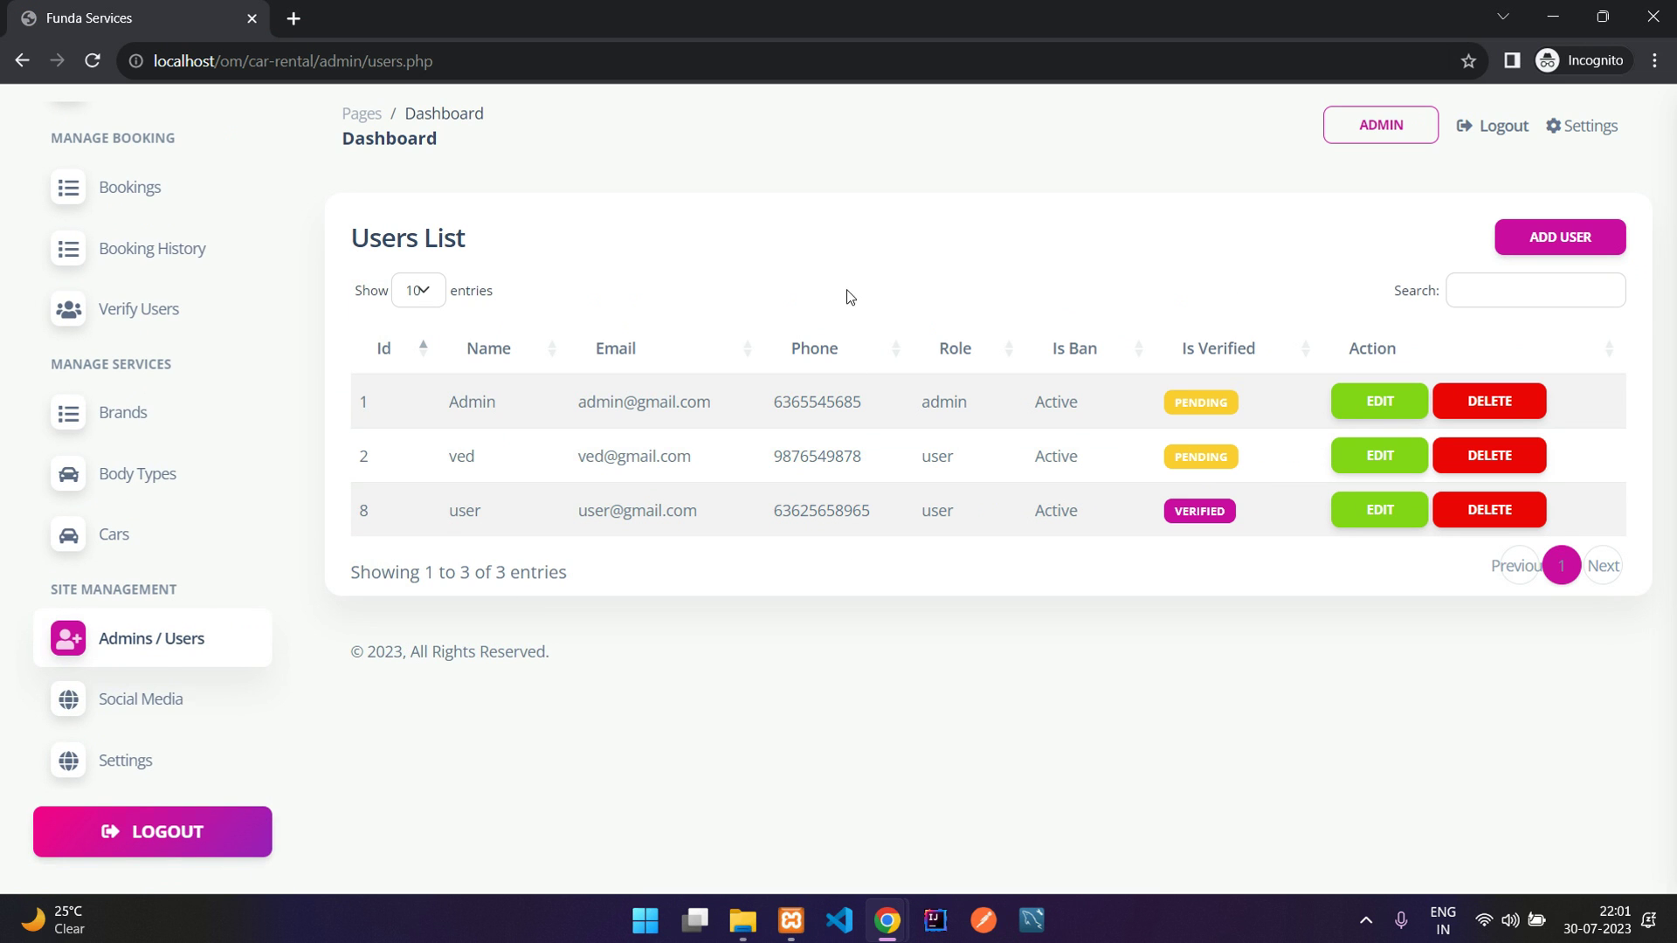
{"action": "left_click", "coordinate": [164, 699]}
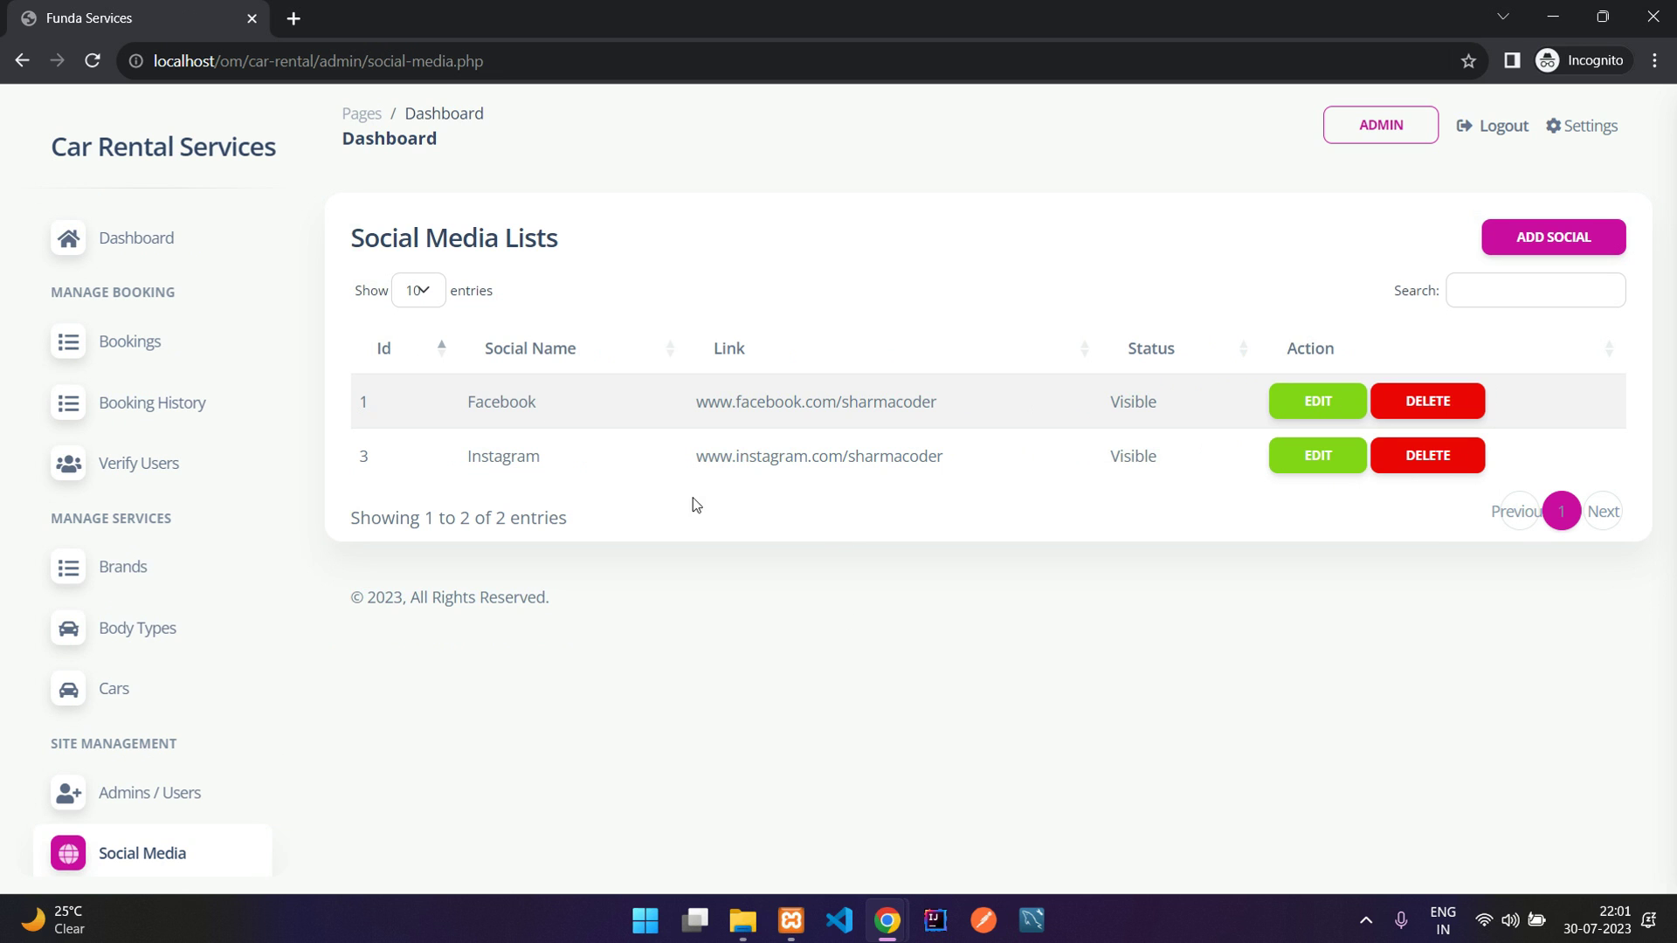
{"action": "left_click_drag", "start_coordinate": [447, 410], "coordinate": [804, 494]}
{"action": "left_click", "coordinate": [778, 437]}
Check the social links in the customer site footer, then start adding a new social link
{"action": "mouse_move", "coordinate": [887, 920]}
{"action": "left_click", "coordinate": [767, 808]}
{"action": "scroll", "coordinate": [964, 659], "scroll_direction": "down", "scroll_amount": 5}
{"action": "scroll", "coordinate": [964, 659], "scroll_direction": "down", "scroll_amount": 2}
{"action": "mouse_move", "coordinate": [875, 931]}
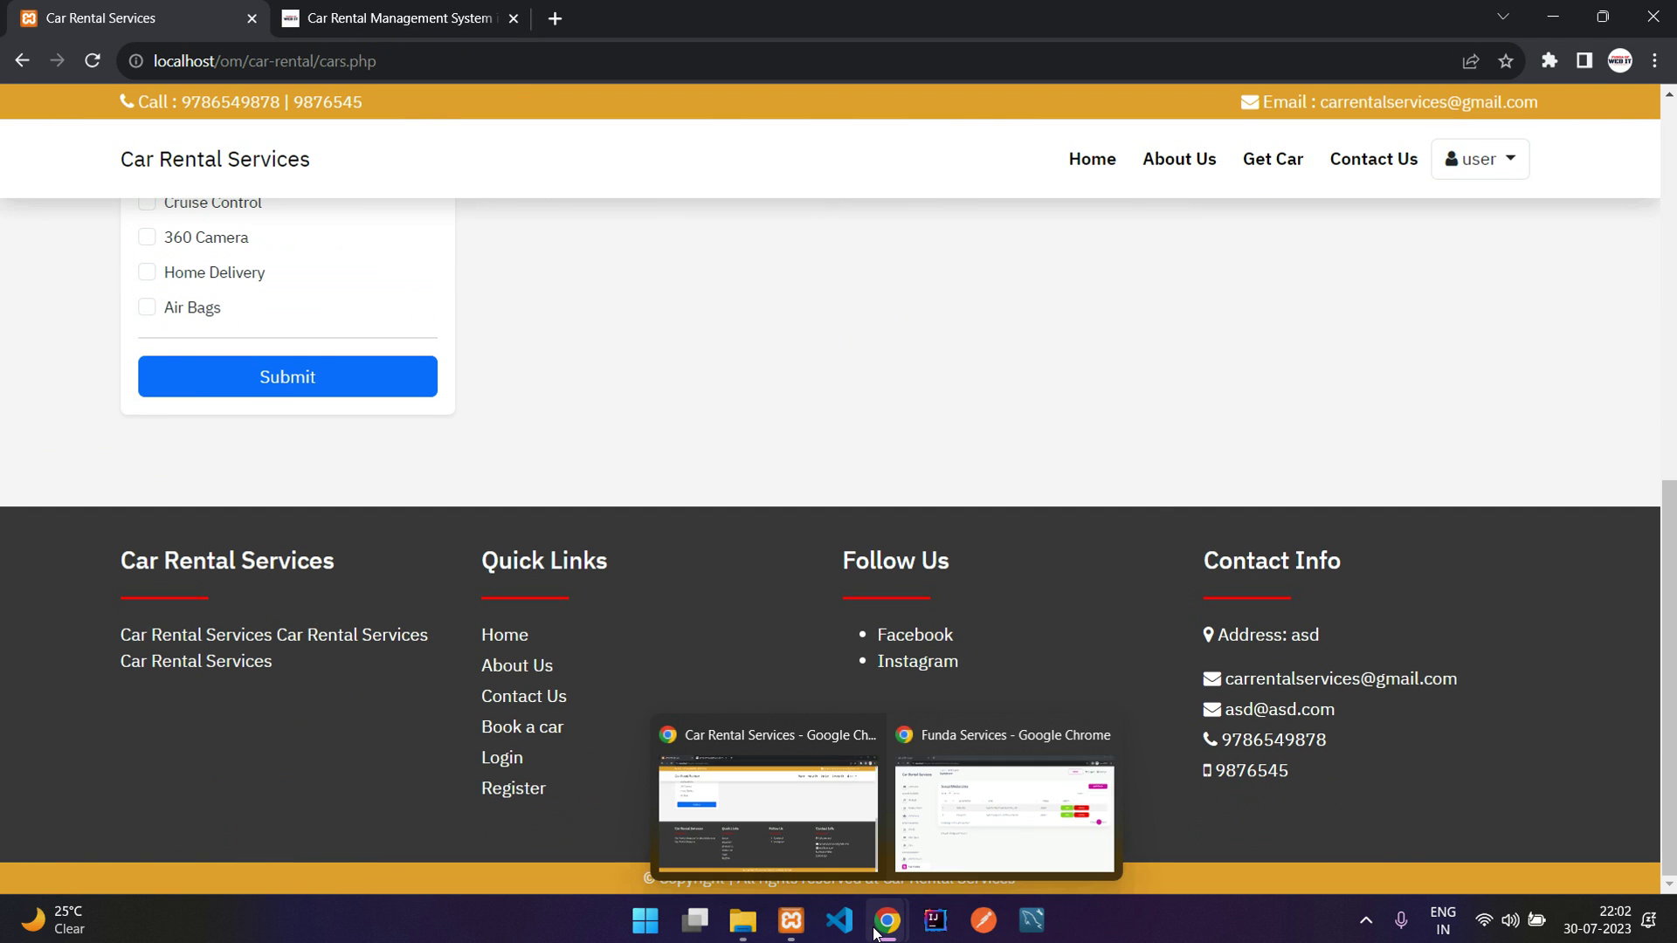
{"action": "left_click", "coordinate": [1010, 825]}
{"action": "left_click", "coordinate": [1563, 244]}
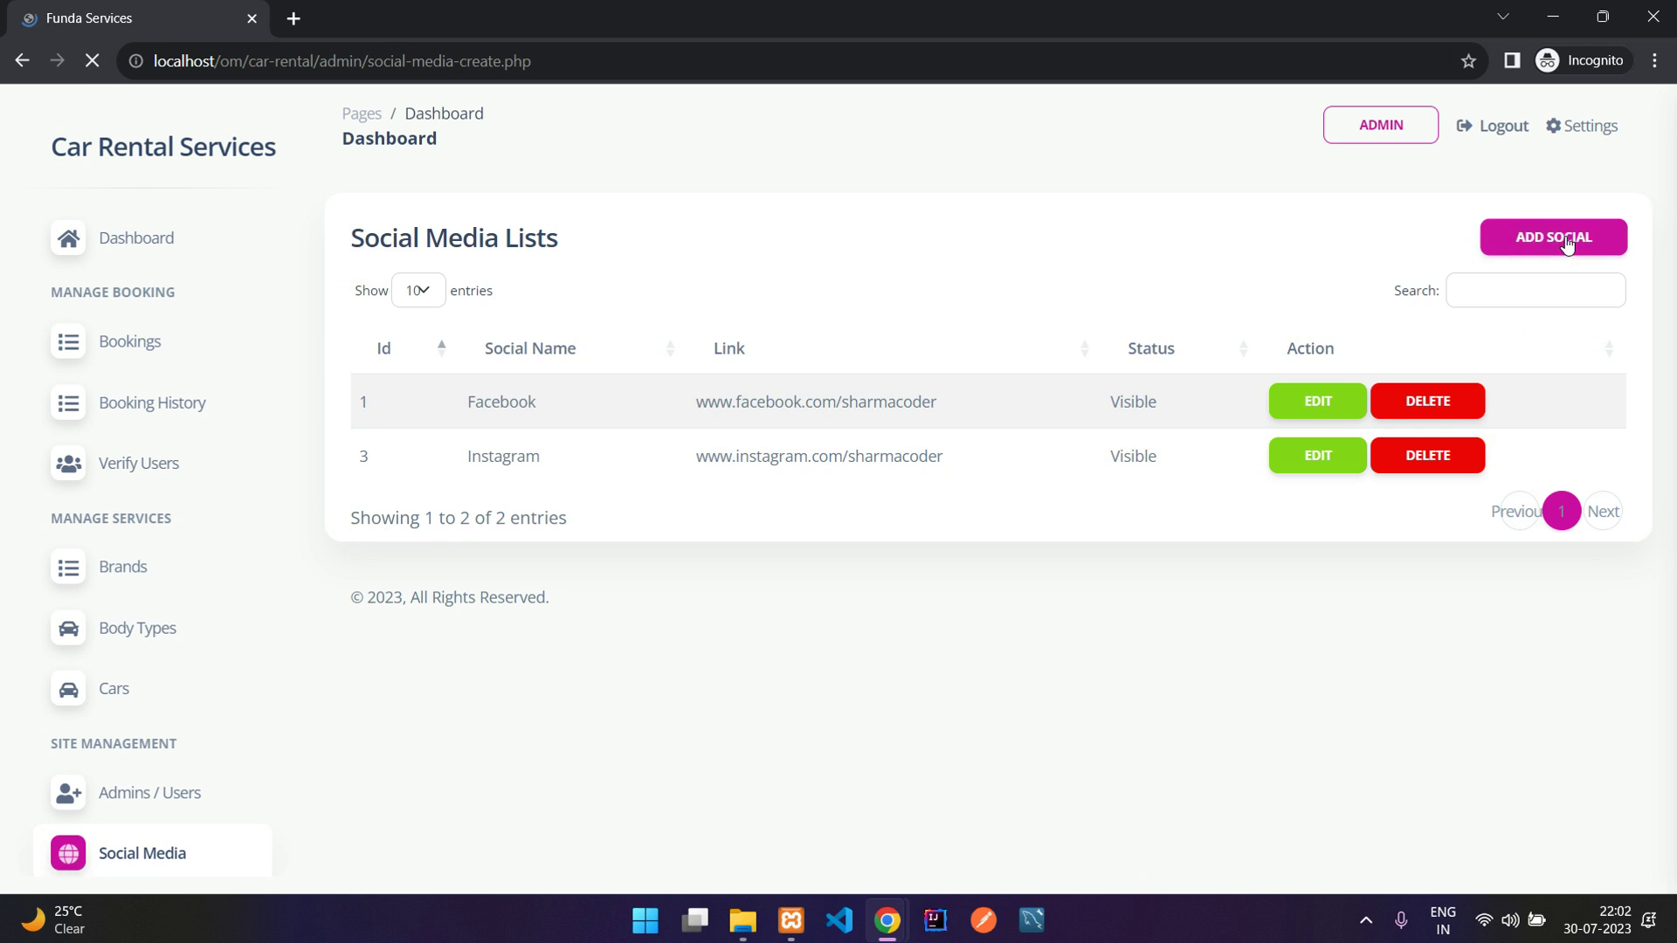
Tick the Status checkbox to hide the new social media entry, then go back to the list without saving
{"action": "left_click", "coordinate": [456, 354]}
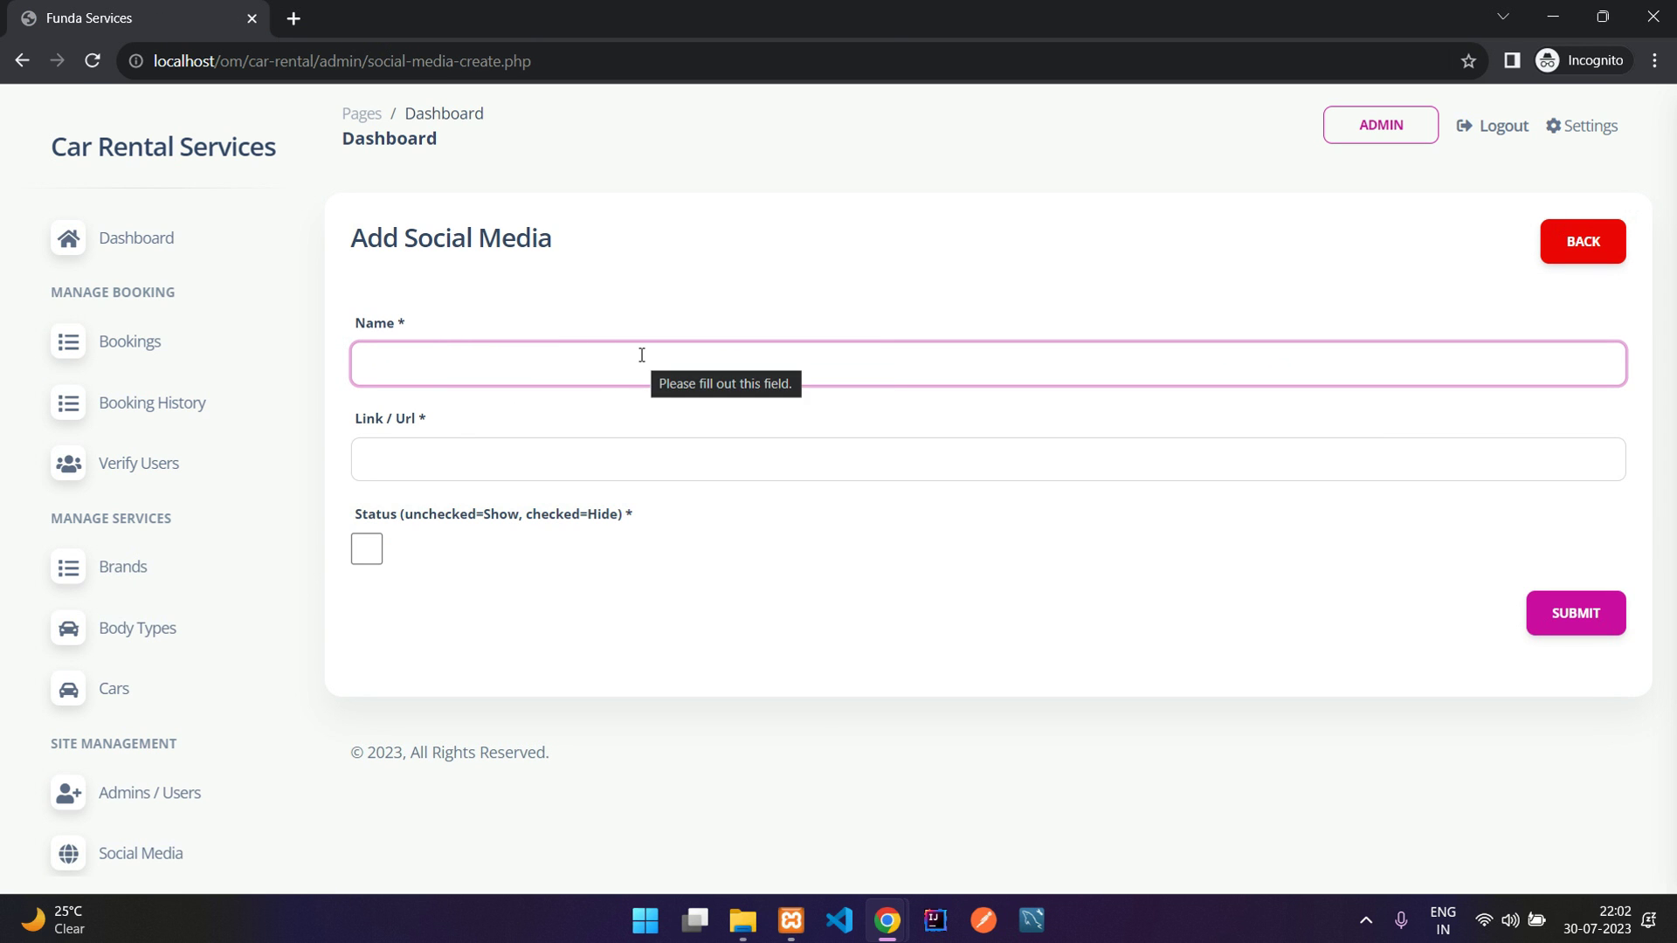
{"action": "left_click", "coordinate": [492, 443]}
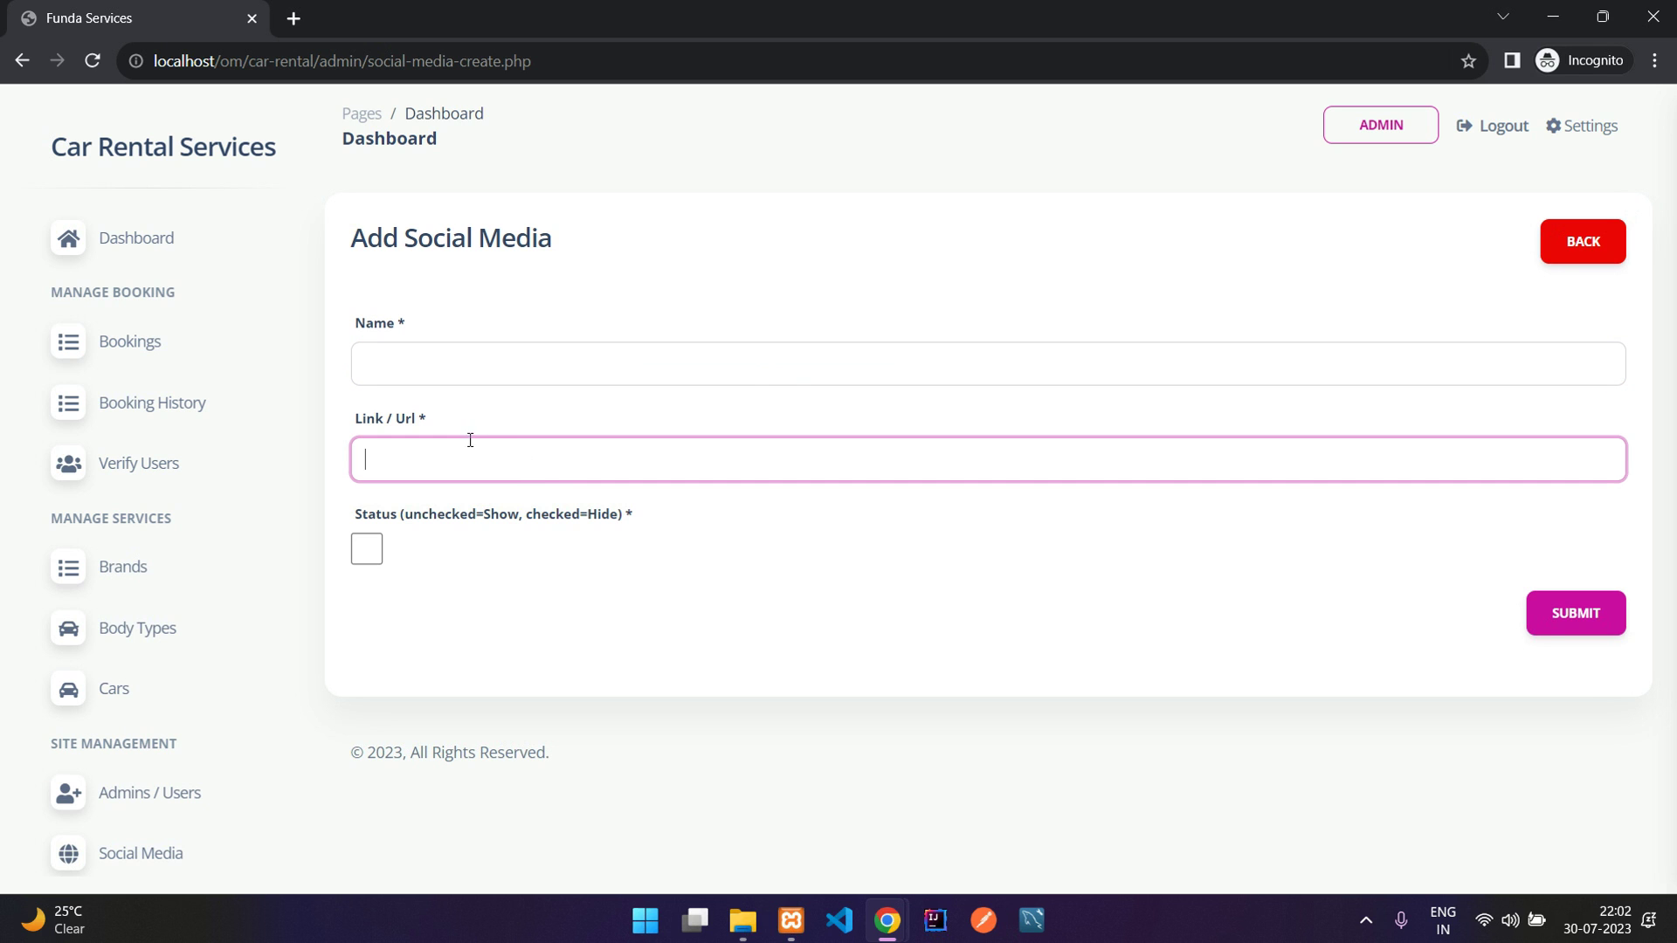
{"action": "left_click_drag", "start_coordinate": [405, 515], "coordinate": [444, 515]}
{"action": "left_click", "coordinate": [454, 546]}
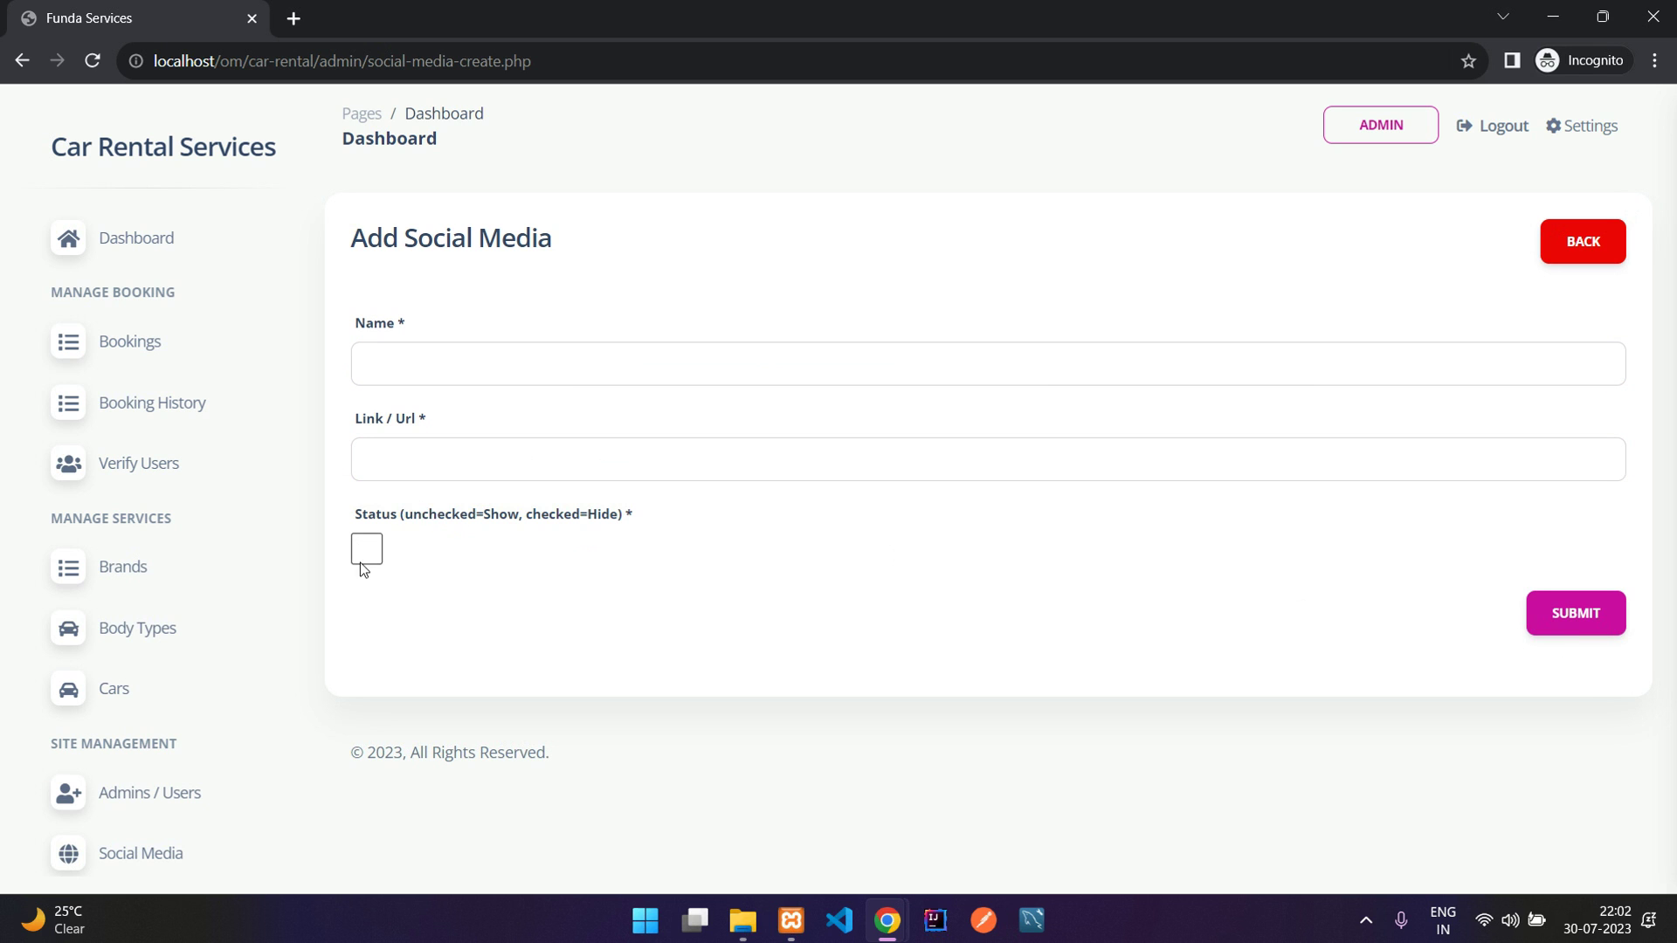
{"action": "left_click", "coordinate": [364, 554]}
{"action": "left_click", "coordinate": [1596, 253]}
Open the Website Setting form and look over the site title field
{"action": "scroll", "coordinate": [135, 727], "scroll_direction": "down", "scroll_amount": 2}
{"action": "left_click", "coordinate": [148, 764]}
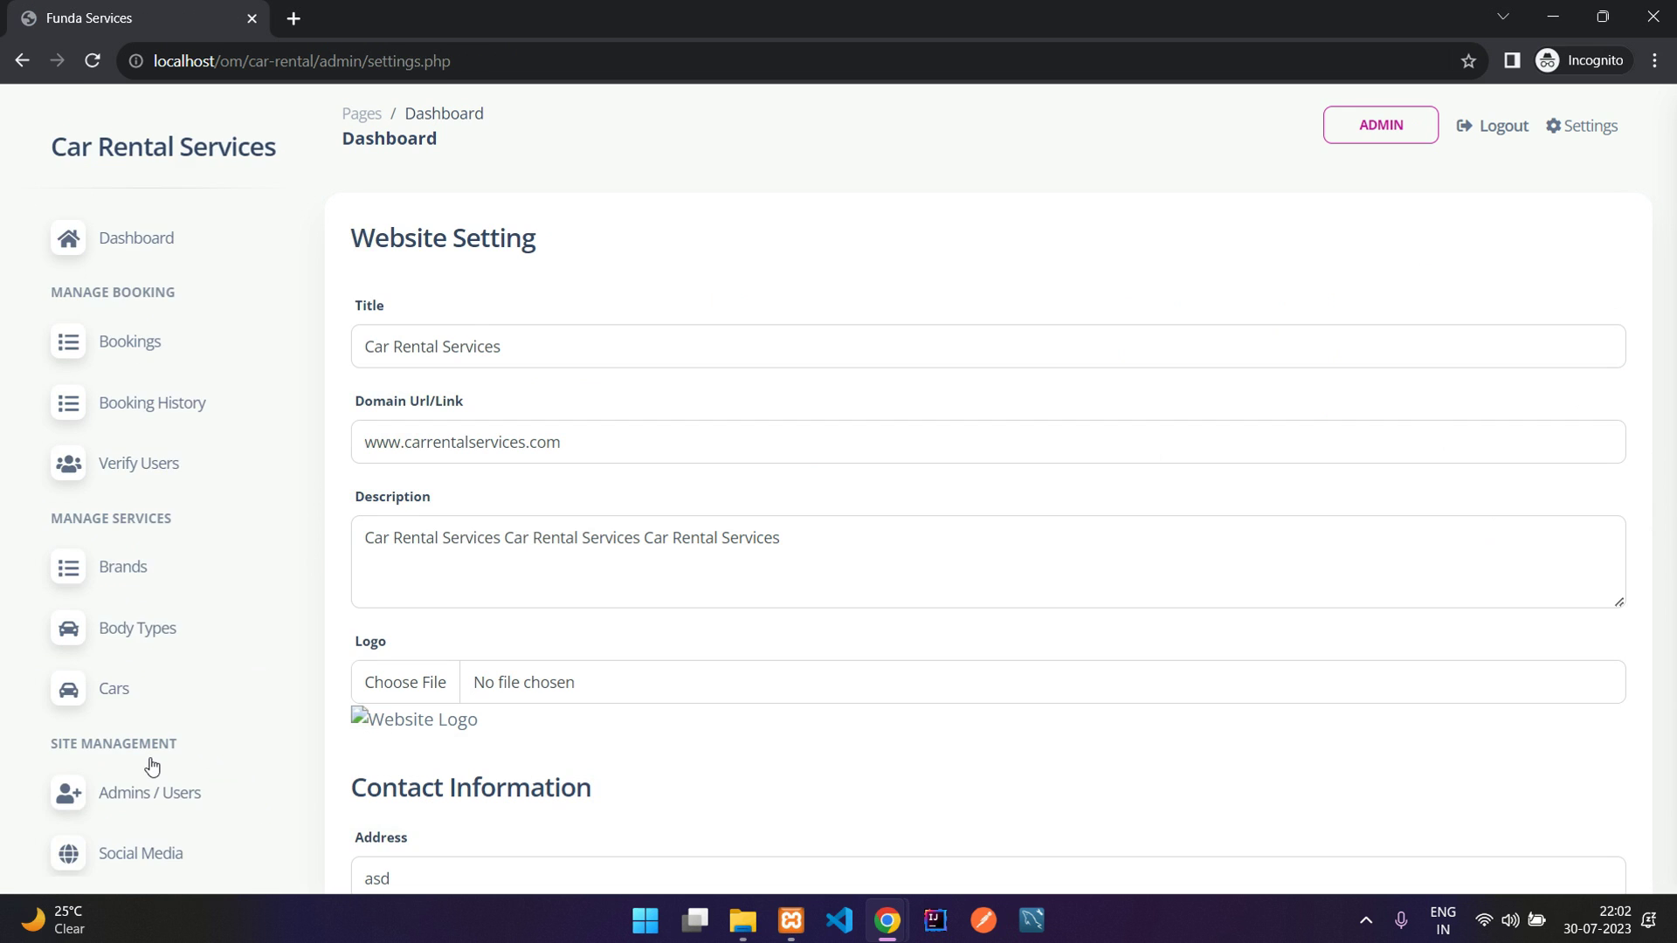
{"action": "scroll", "coordinate": [109, 803], "scroll_direction": "down", "scroll_amount": 2}
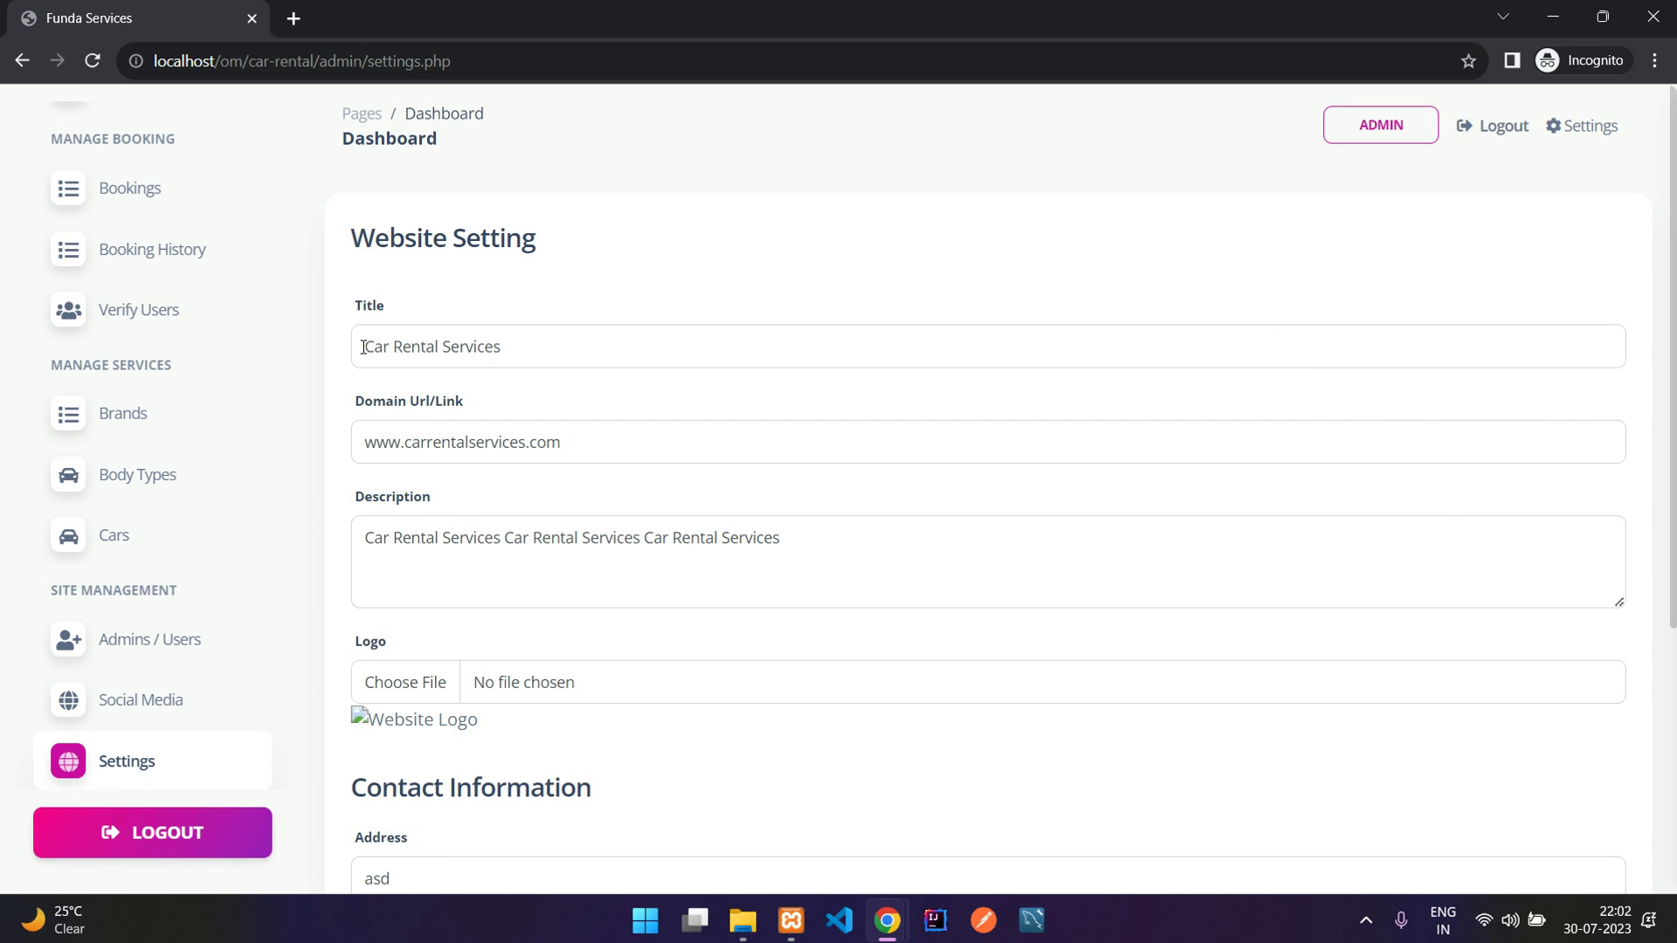
{"action": "left_click_drag", "start_coordinate": [367, 349], "coordinate": [588, 331]}
{"action": "left_click", "coordinate": [487, 337]}
{"action": "left_click", "coordinate": [449, 302]}
Glance at the customer site window, then return to the admin settings
{"action": "mouse_move", "coordinate": [890, 924]}
{"action": "left_click", "coordinate": [817, 838]}
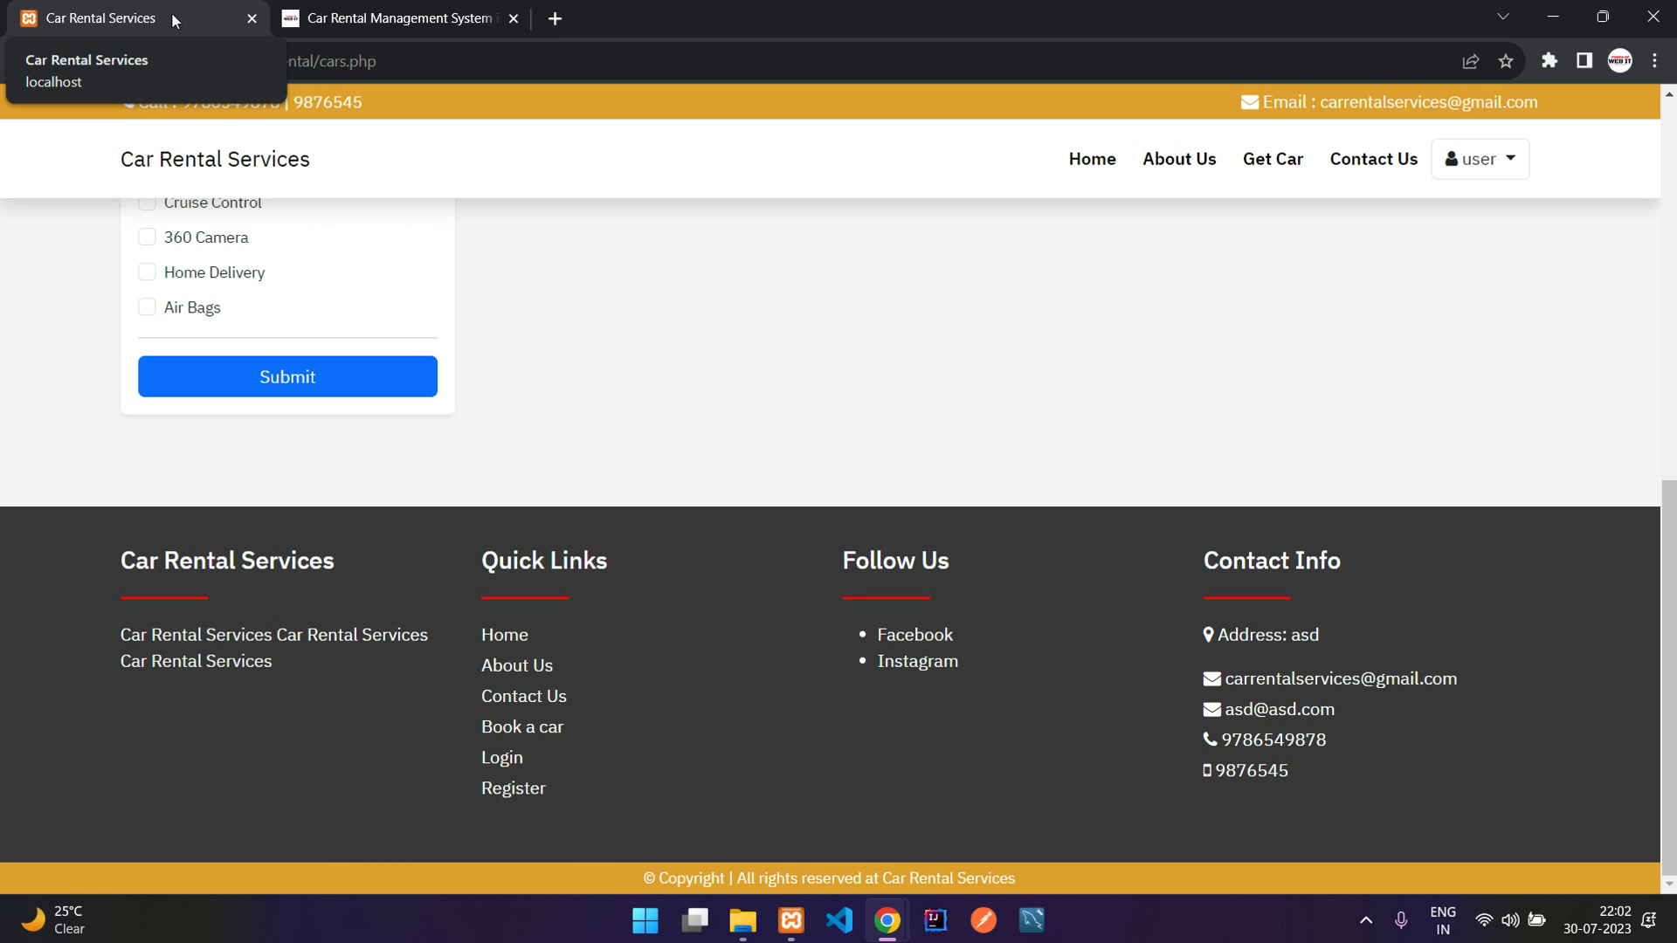
{"action": "mouse_move", "coordinate": [887, 920]}
{"action": "left_click", "coordinate": [962, 830]}
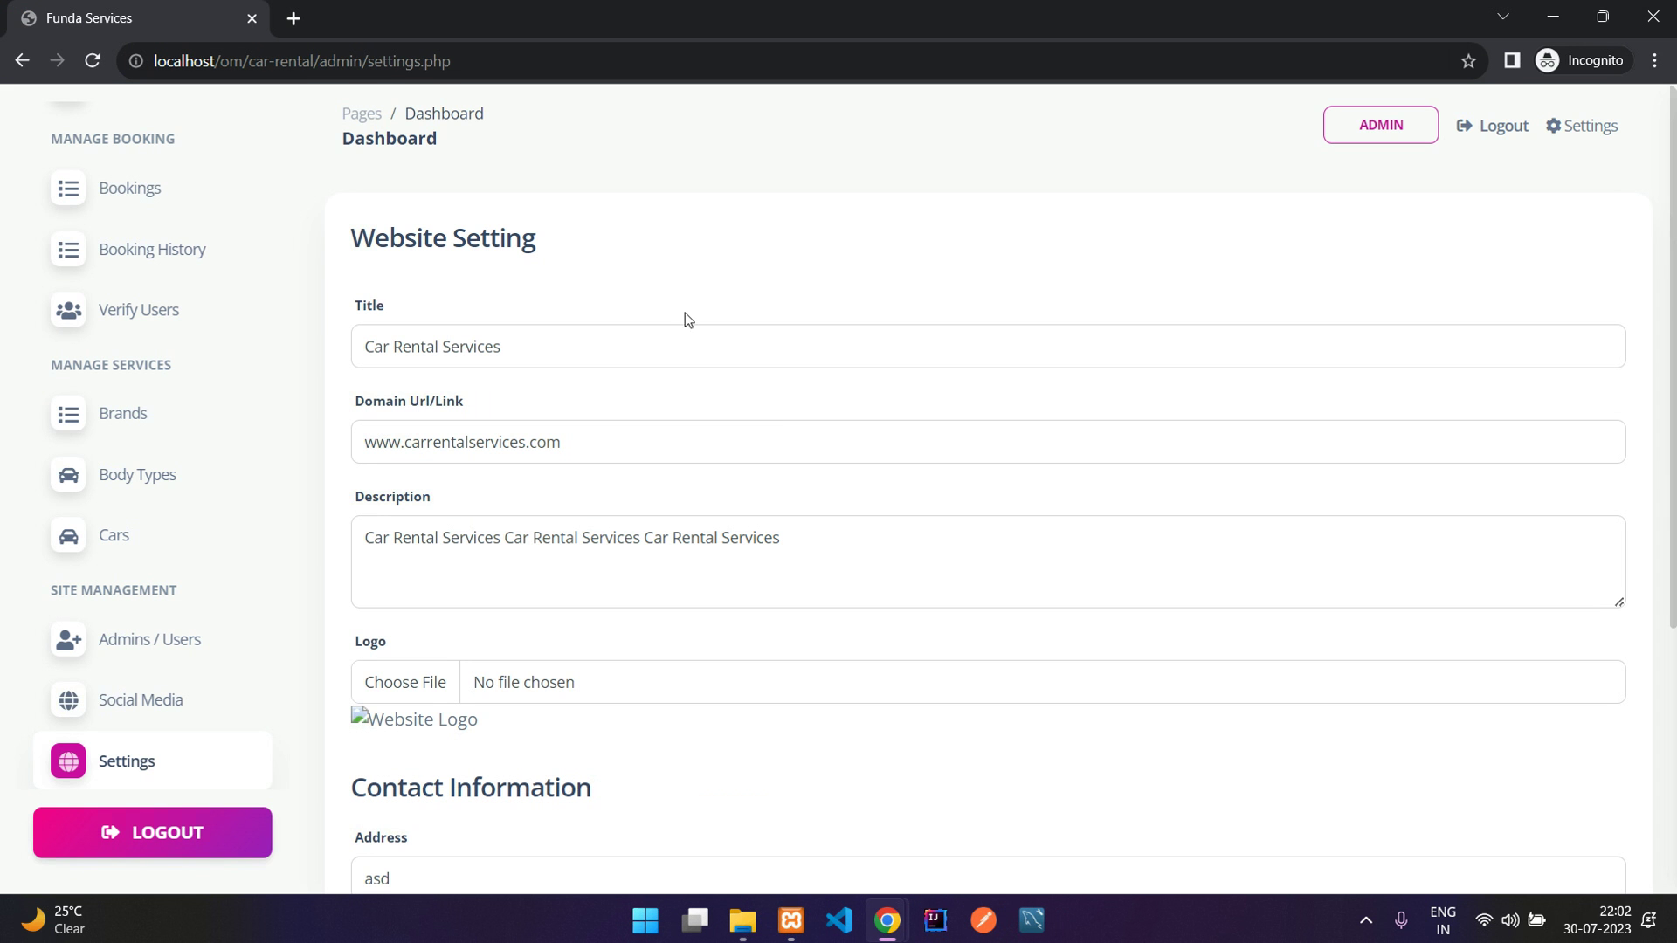
Review the domain and description fields, then bring up the customer site to compare its footer
{"action": "left_click_drag", "start_coordinate": [582, 347], "coordinate": [563, 307]}
{"action": "scroll", "coordinate": [464, 423], "scroll_direction": "down", "scroll_amount": 3}
{"action": "scroll", "coordinate": [412, 228], "scroll_direction": "up", "scroll_amount": 2}
{"action": "key", "text": "End"}
{"action": "left_click_drag", "start_coordinate": [363, 400], "coordinate": [924, 427]}
{"action": "key", "text": "End"}
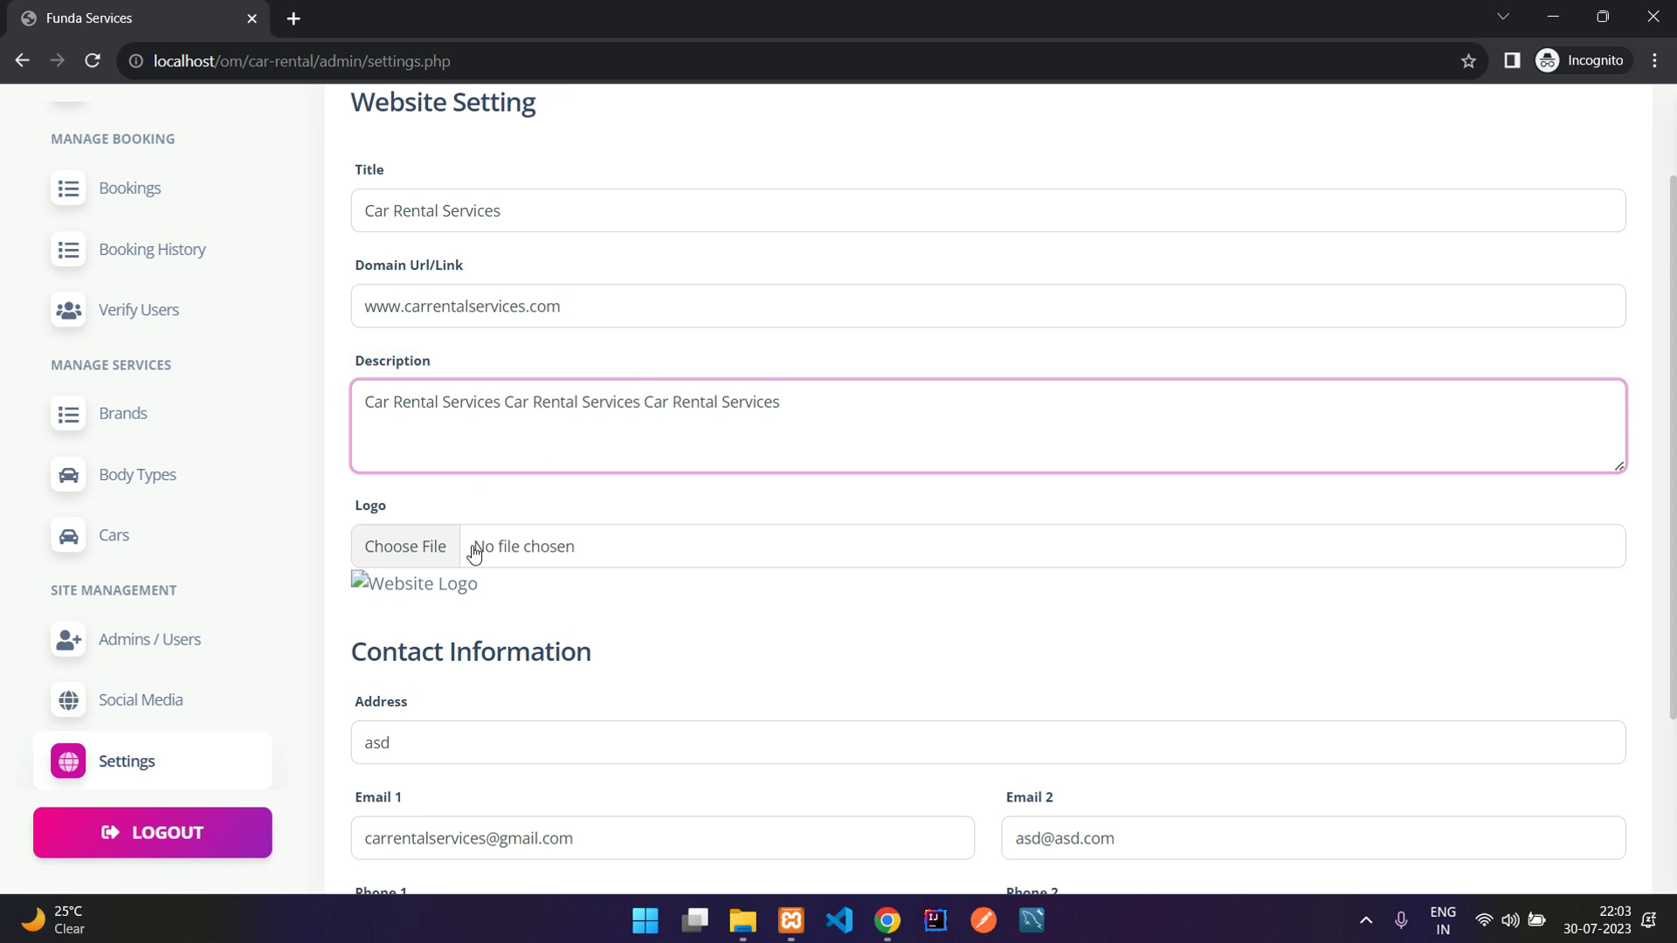
{"action": "scroll", "coordinate": [573, 544], "scroll_direction": "down", "scroll_amount": 2}
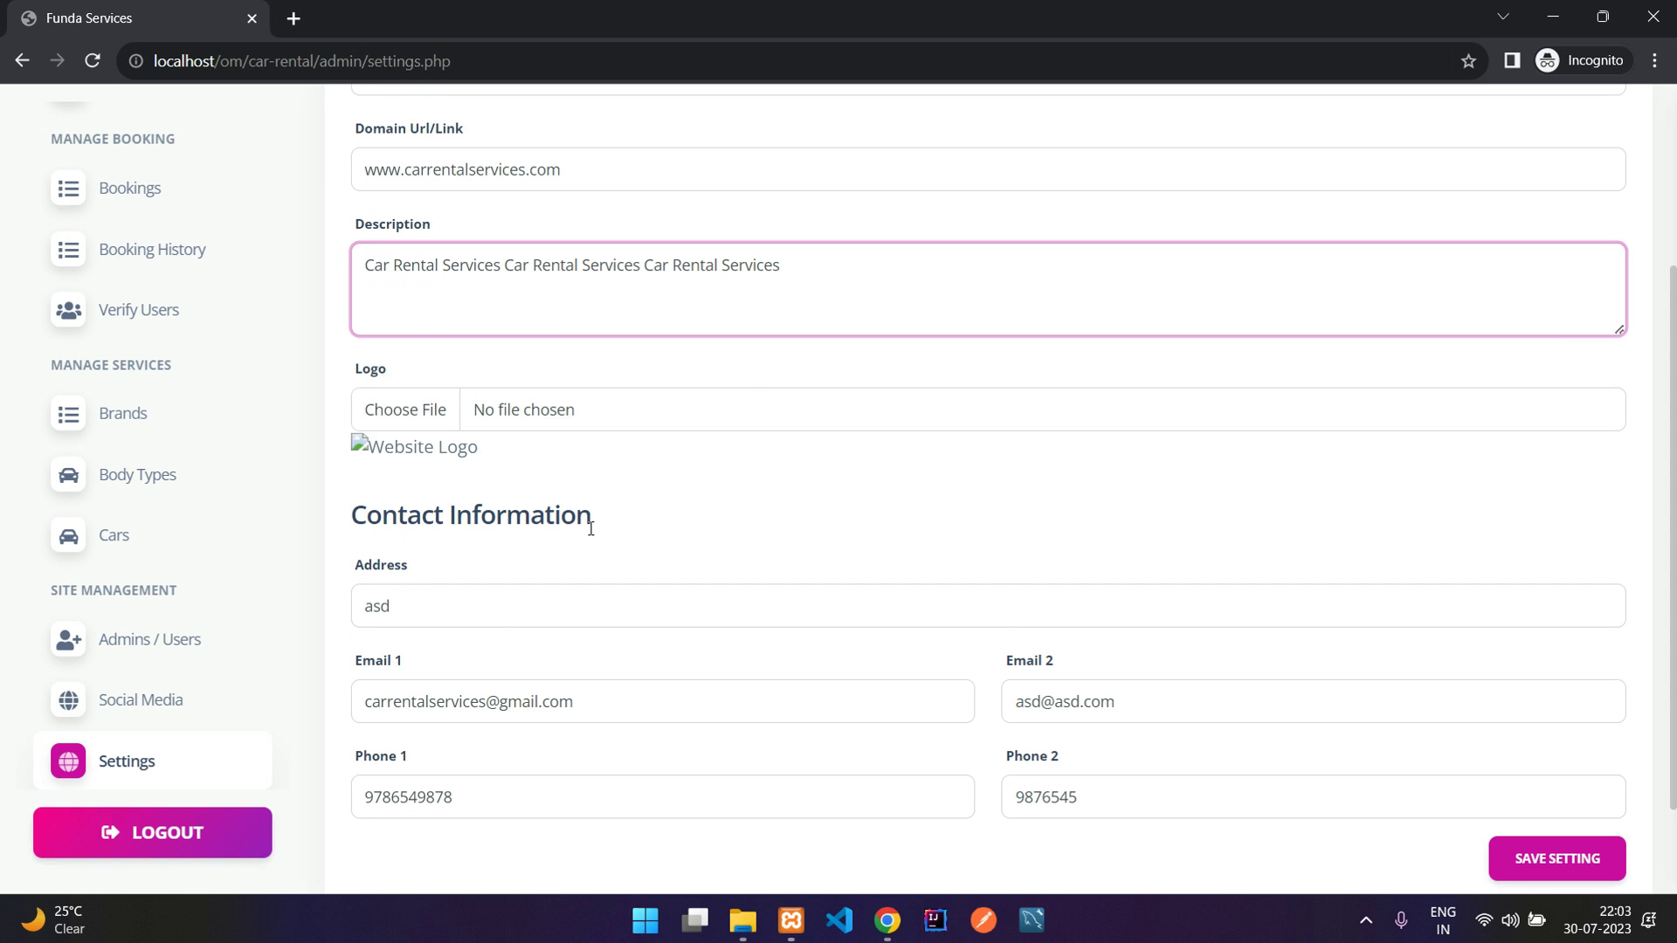
{"action": "scroll", "coordinate": [590, 528], "scroll_direction": "down", "scroll_amount": 2}
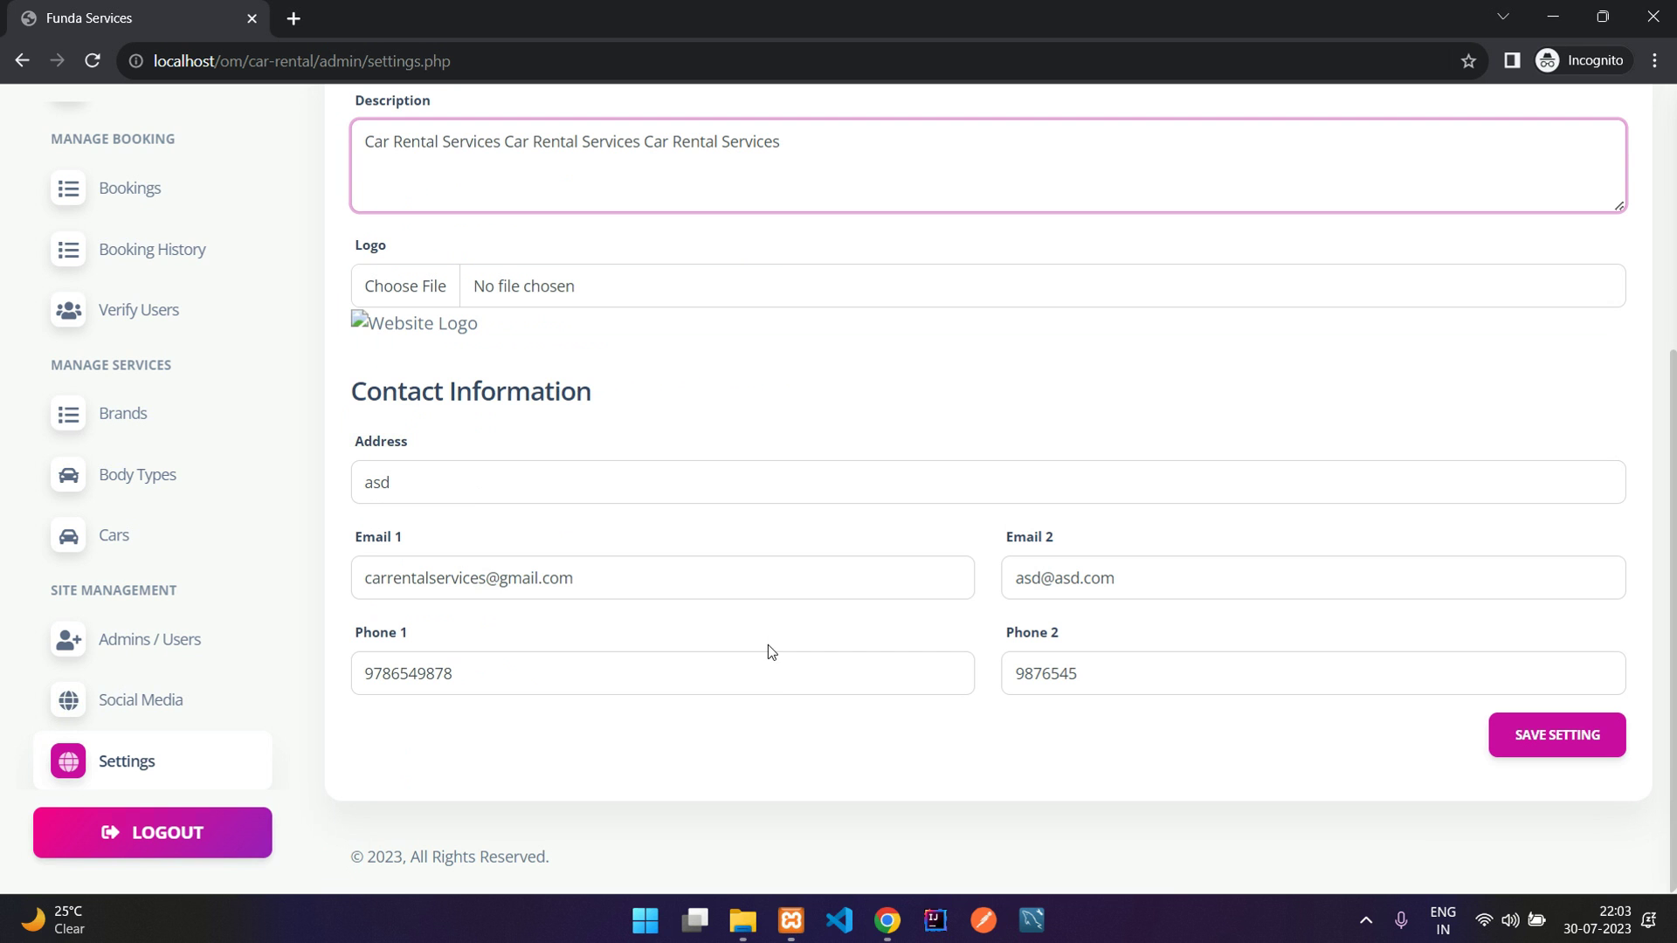
{"action": "left_click", "coordinate": [887, 920]}
{"action": "left_click", "coordinate": [811, 805]}
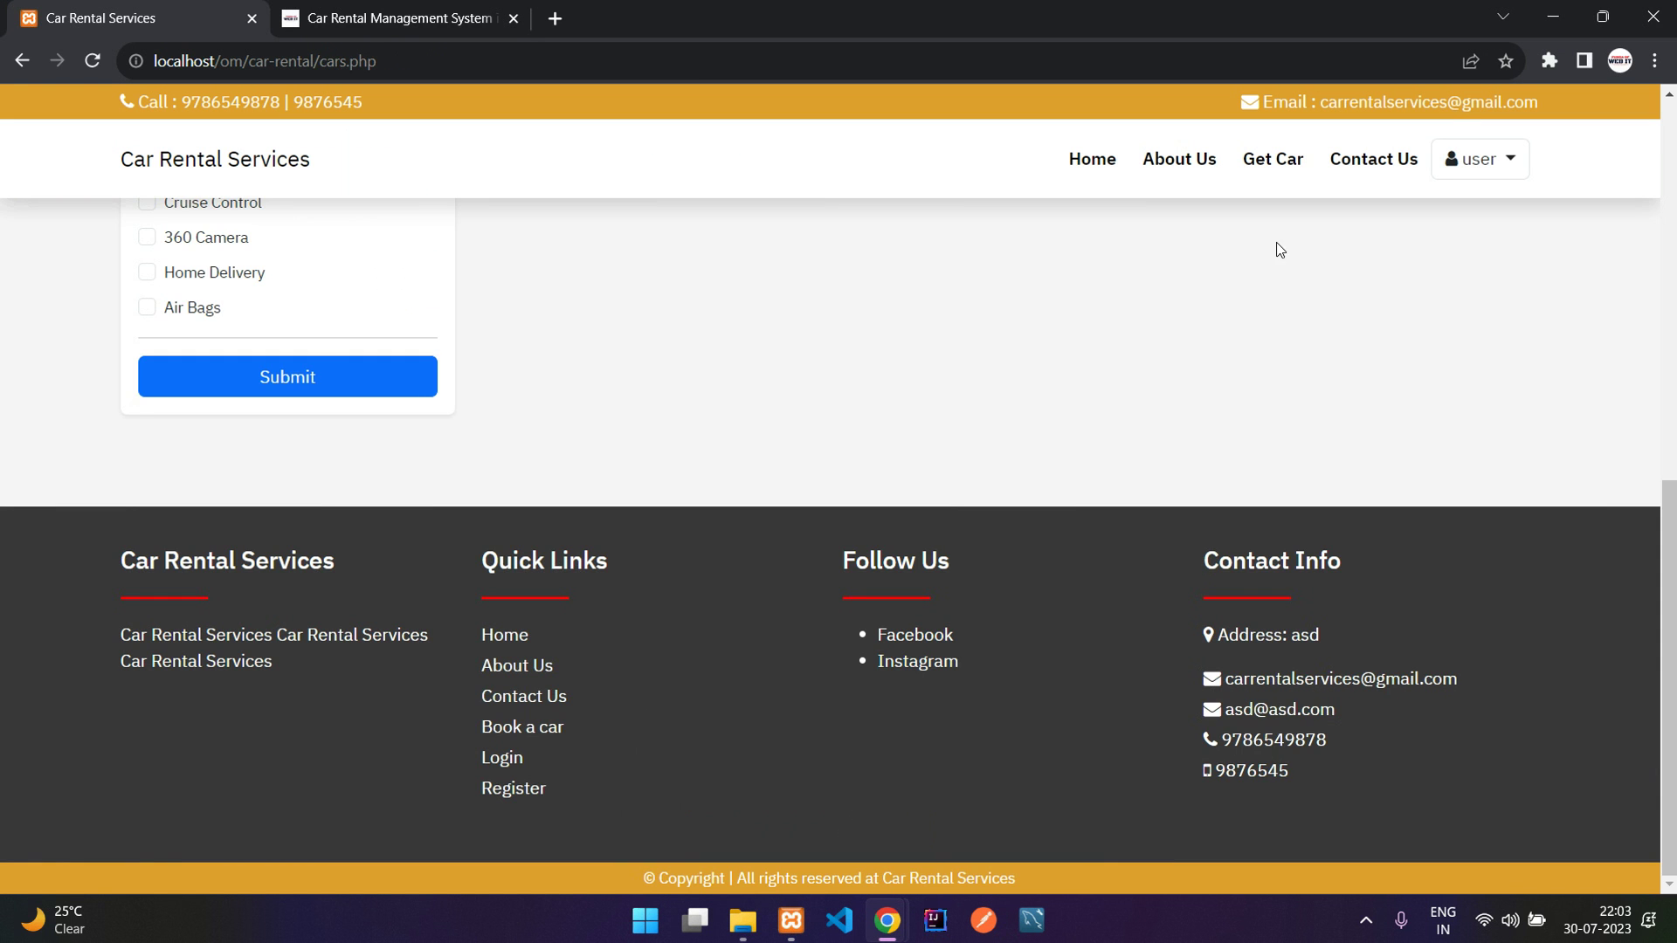
Open the customer site's Contact Us page to see the current address
{"action": "left_click", "coordinate": [1365, 174]}
{"action": "scroll", "coordinate": [888, 367], "scroll_direction": "down", "scroll_amount": 3}
{"action": "scroll", "coordinate": [887, 367], "scroll_direction": "up", "scroll_amount": 3}
{"action": "left_click_drag", "start_coordinate": [890, 377], "coordinate": [1039, 563]}
{"action": "left_click", "coordinate": [1039, 563]}
In admin Settings, change the address to 'New address' and save the settings
{"action": "mouse_move", "coordinate": [886, 927]}
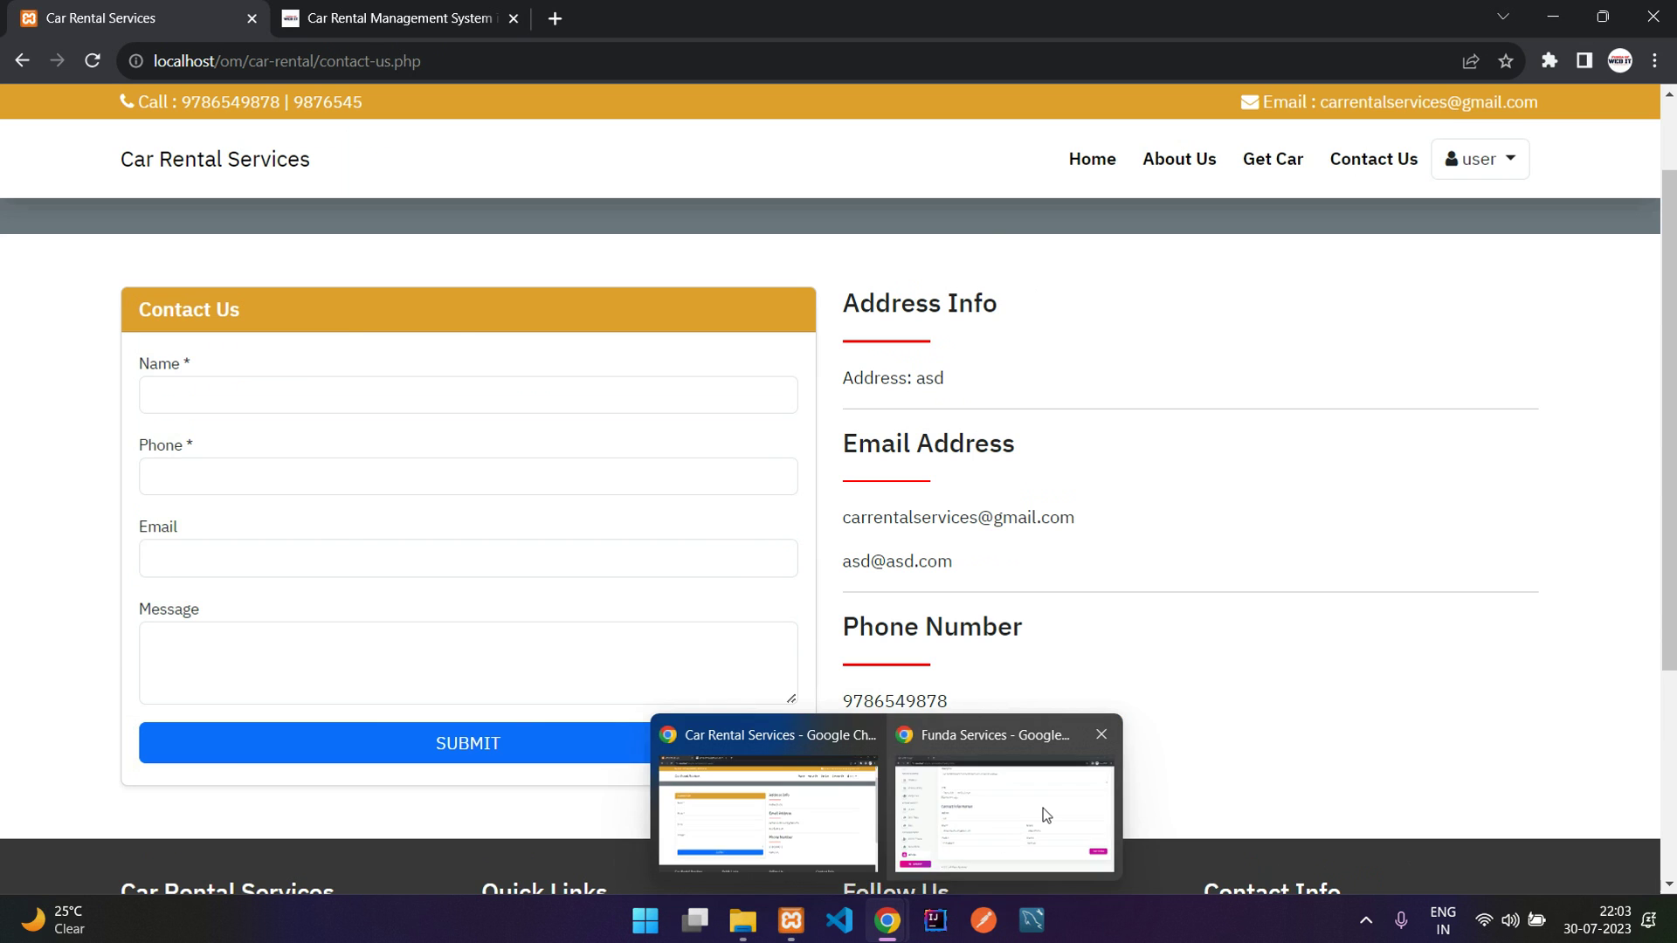
{"action": "left_click", "coordinate": [1044, 807]}
{"action": "double_click", "coordinate": [529, 490]}
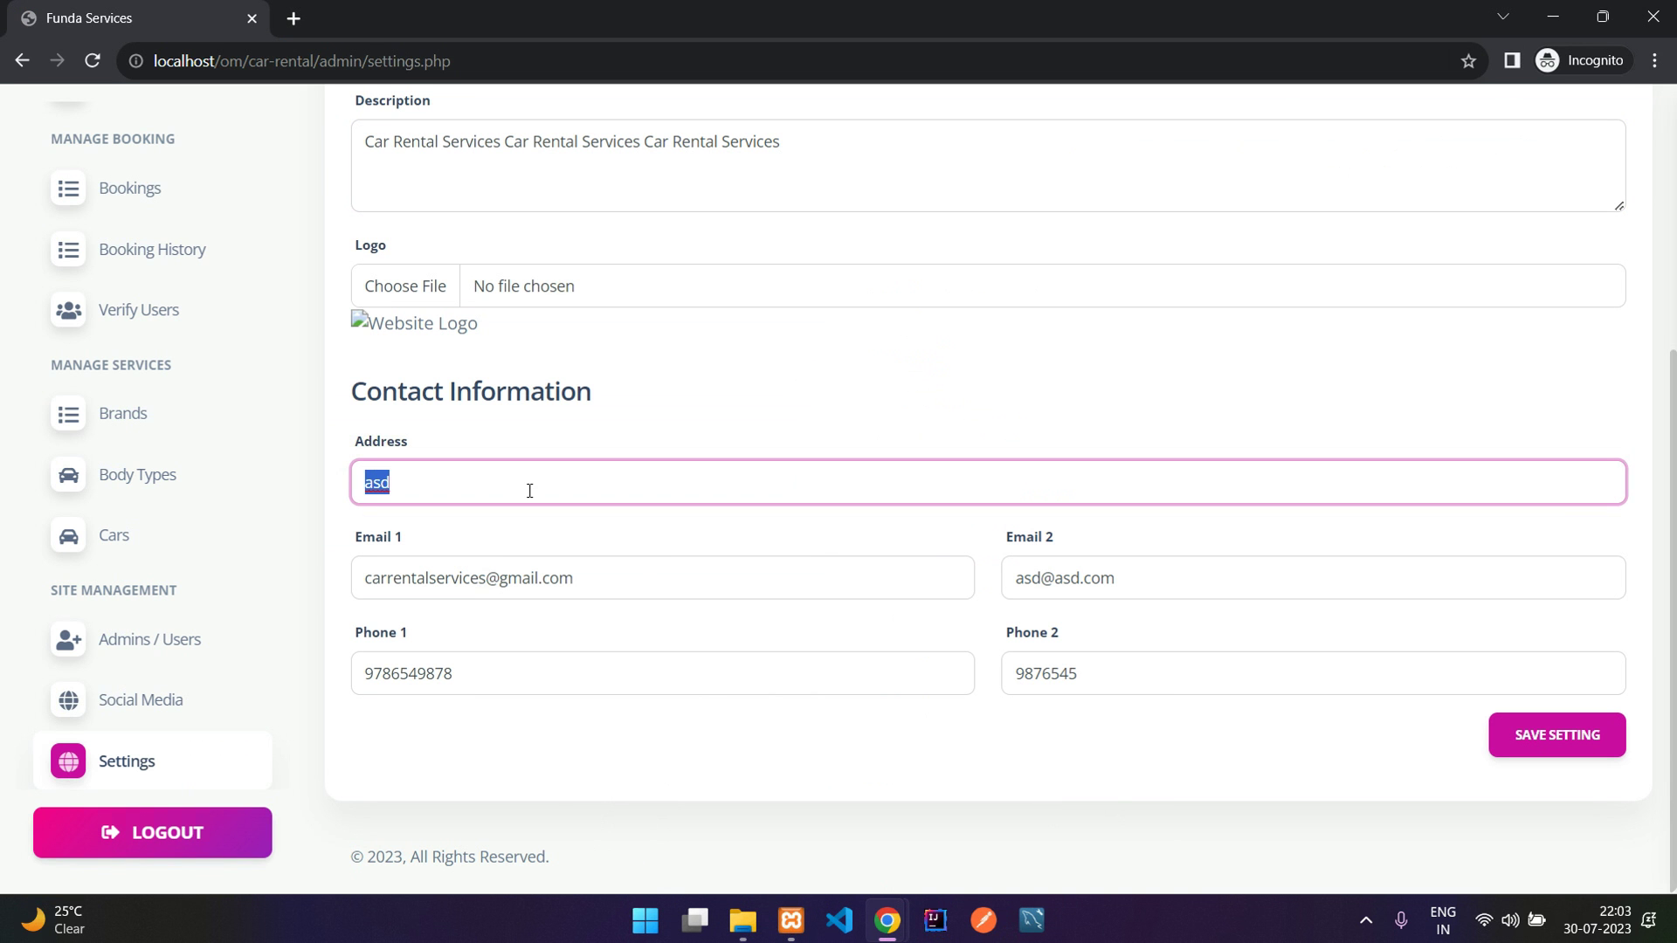
{"action": "type", "text": "New address"}
{"action": "left_click", "coordinate": [1557, 735]}
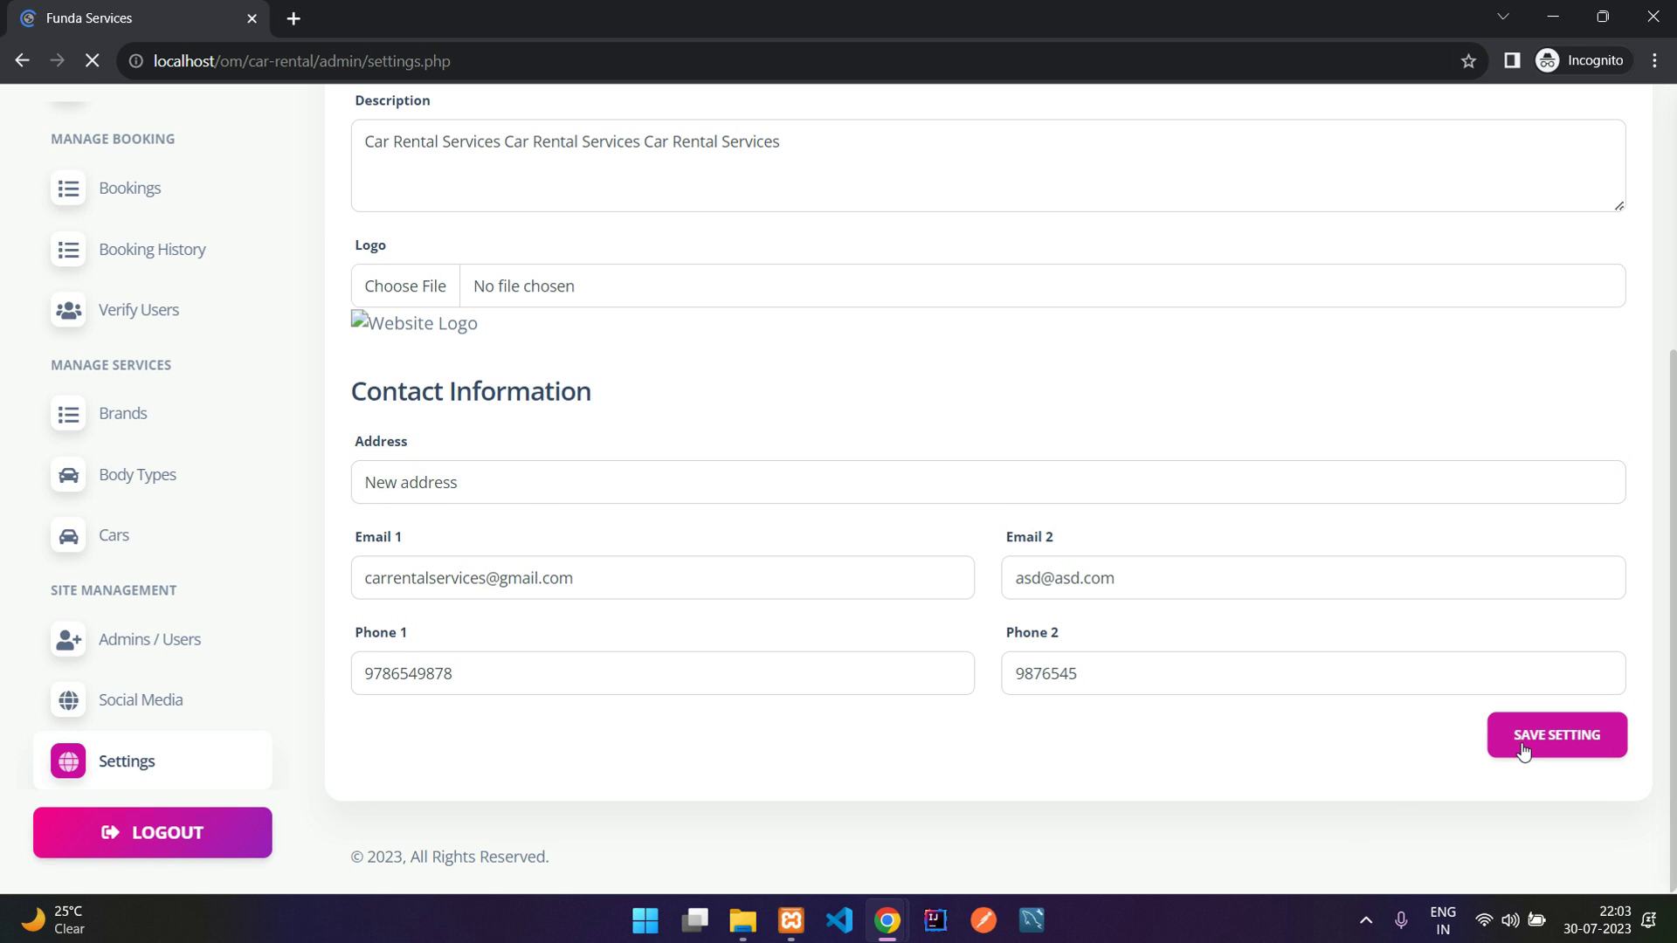
Reload the customer Contact Us page to confirm it shows the new address
{"action": "scroll", "coordinate": [664, 671], "scroll_direction": "down", "scroll_amount": 5}
{"action": "mouse_move", "coordinate": [887, 919]}
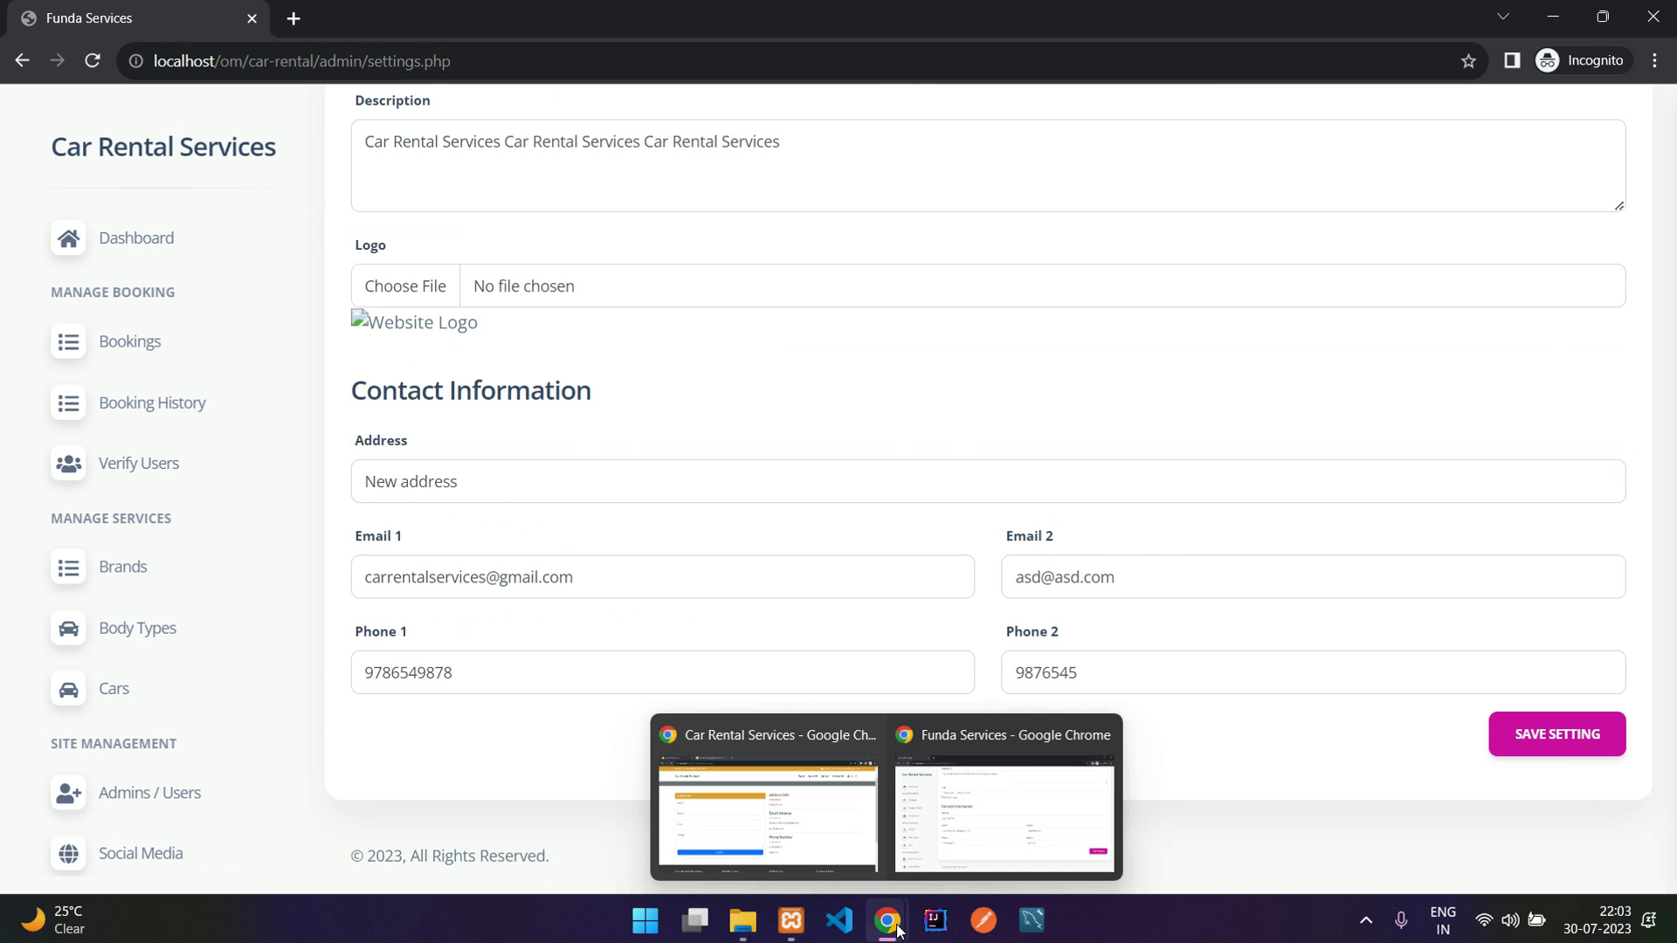
{"action": "left_click", "coordinate": [768, 690]}
{"action": "left_click_drag", "start_coordinate": [914, 377], "coordinate": [1139, 379]}
{"action": "key", "text": "F5"}
{"action": "left_click", "coordinate": [1139, 379]}
Return to the admin settings and save them once more
{"action": "mouse_move", "coordinate": [887, 919]}
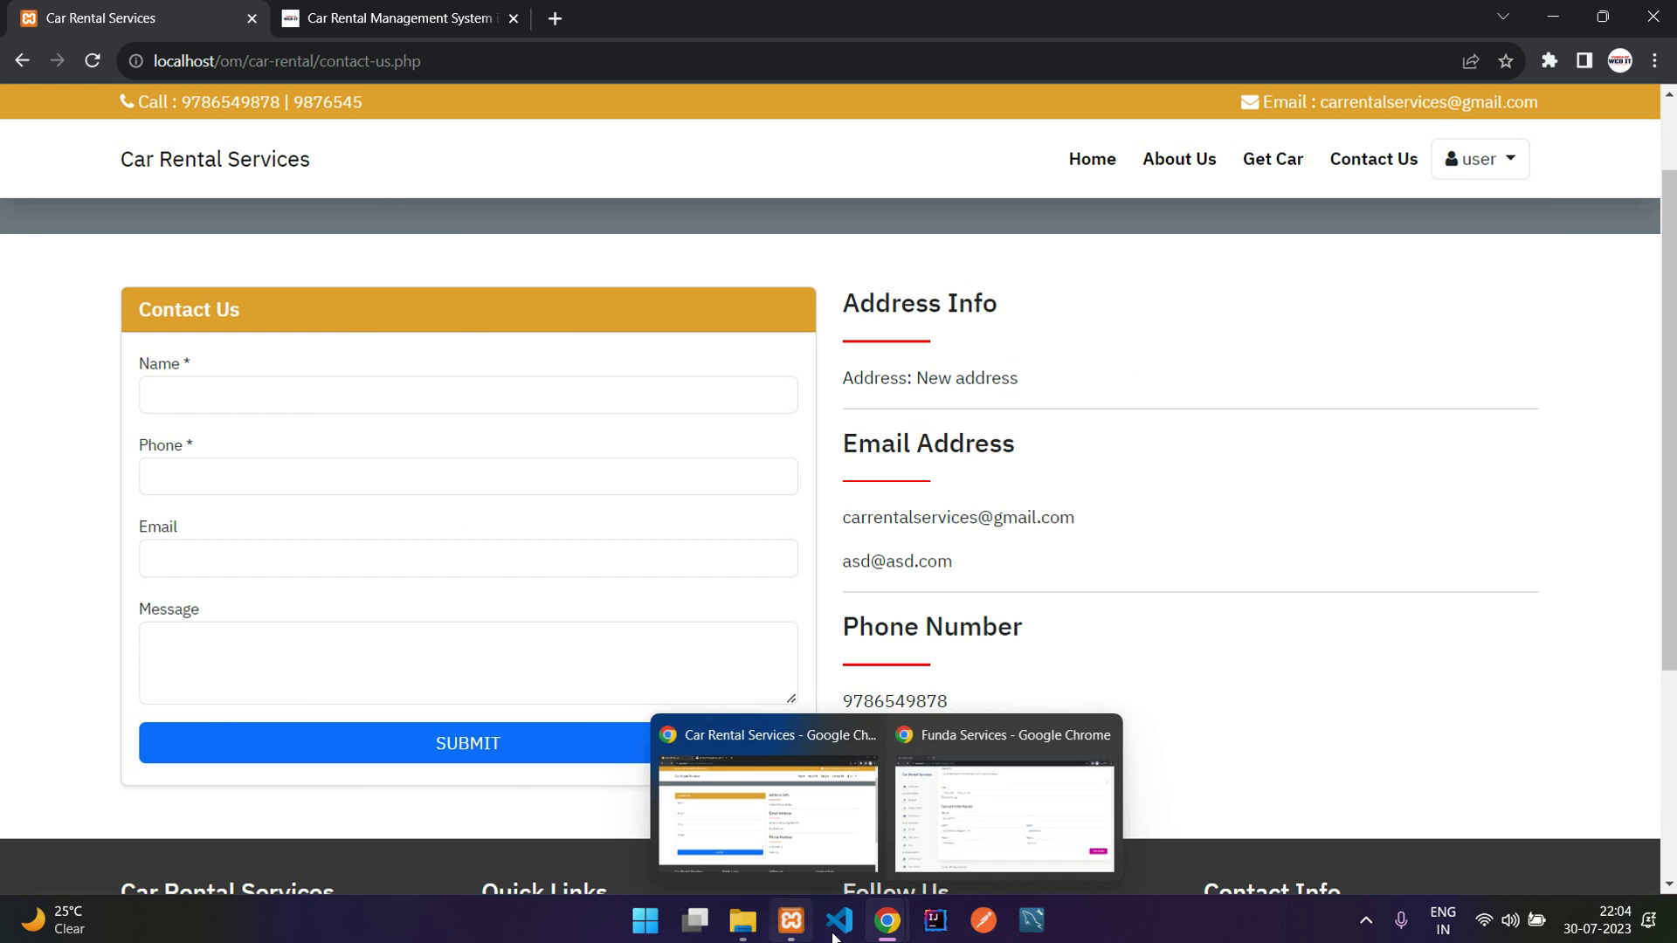
{"action": "left_click", "coordinate": [945, 779]}
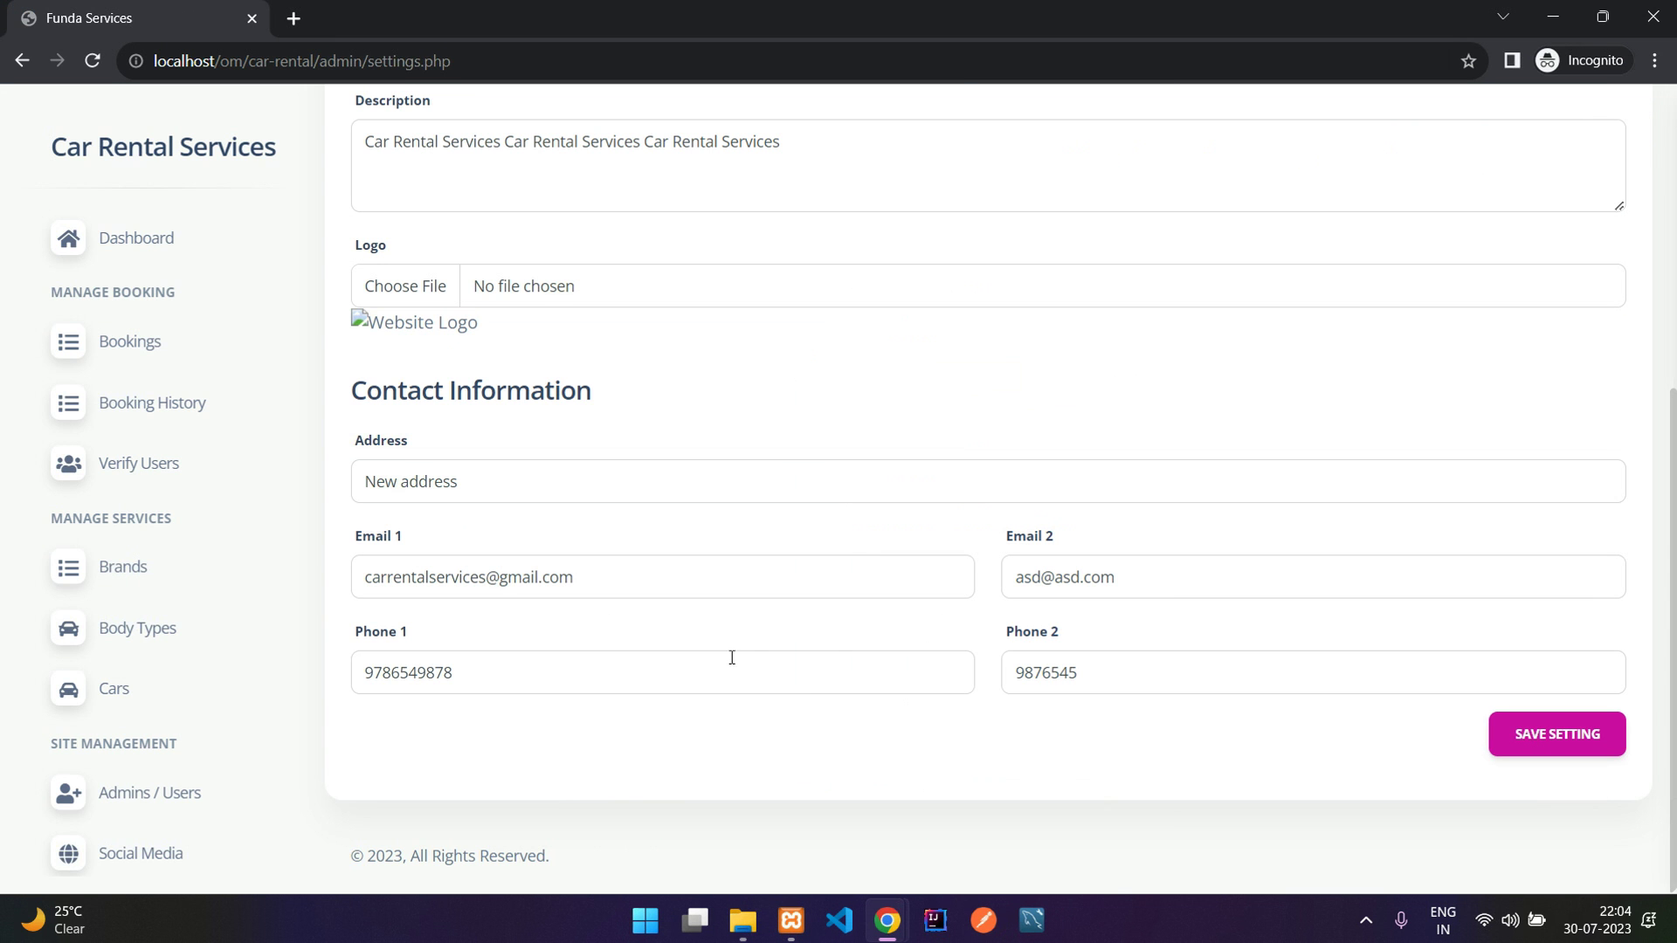
{"action": "key", "text": "Return"}
{"action": "scroll", "coordinate": [176, 591], "scroll_direction": "down", "scroll_amount": 3}
{"action": "scroll", "coordinate": [175, 591], "scroll_direction": "up", "scroll_amount": 3}
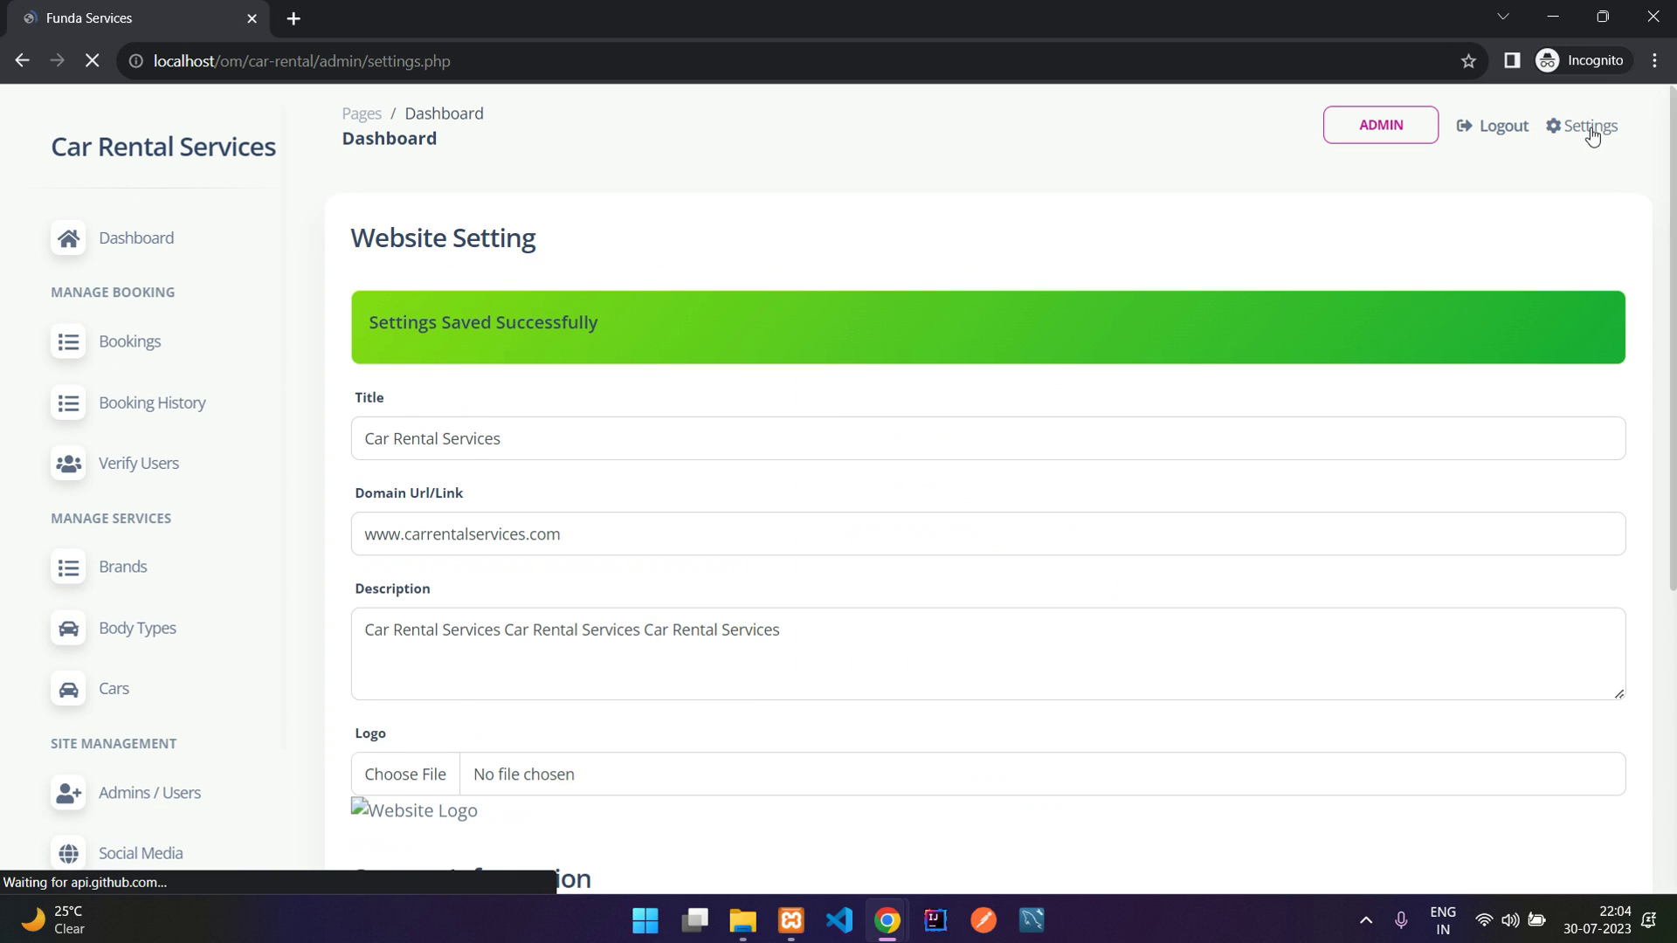
Log out of the admin panel, close its window, and open the customer site's car list
{"action": "left_click", "coordinate": [132, 265]}
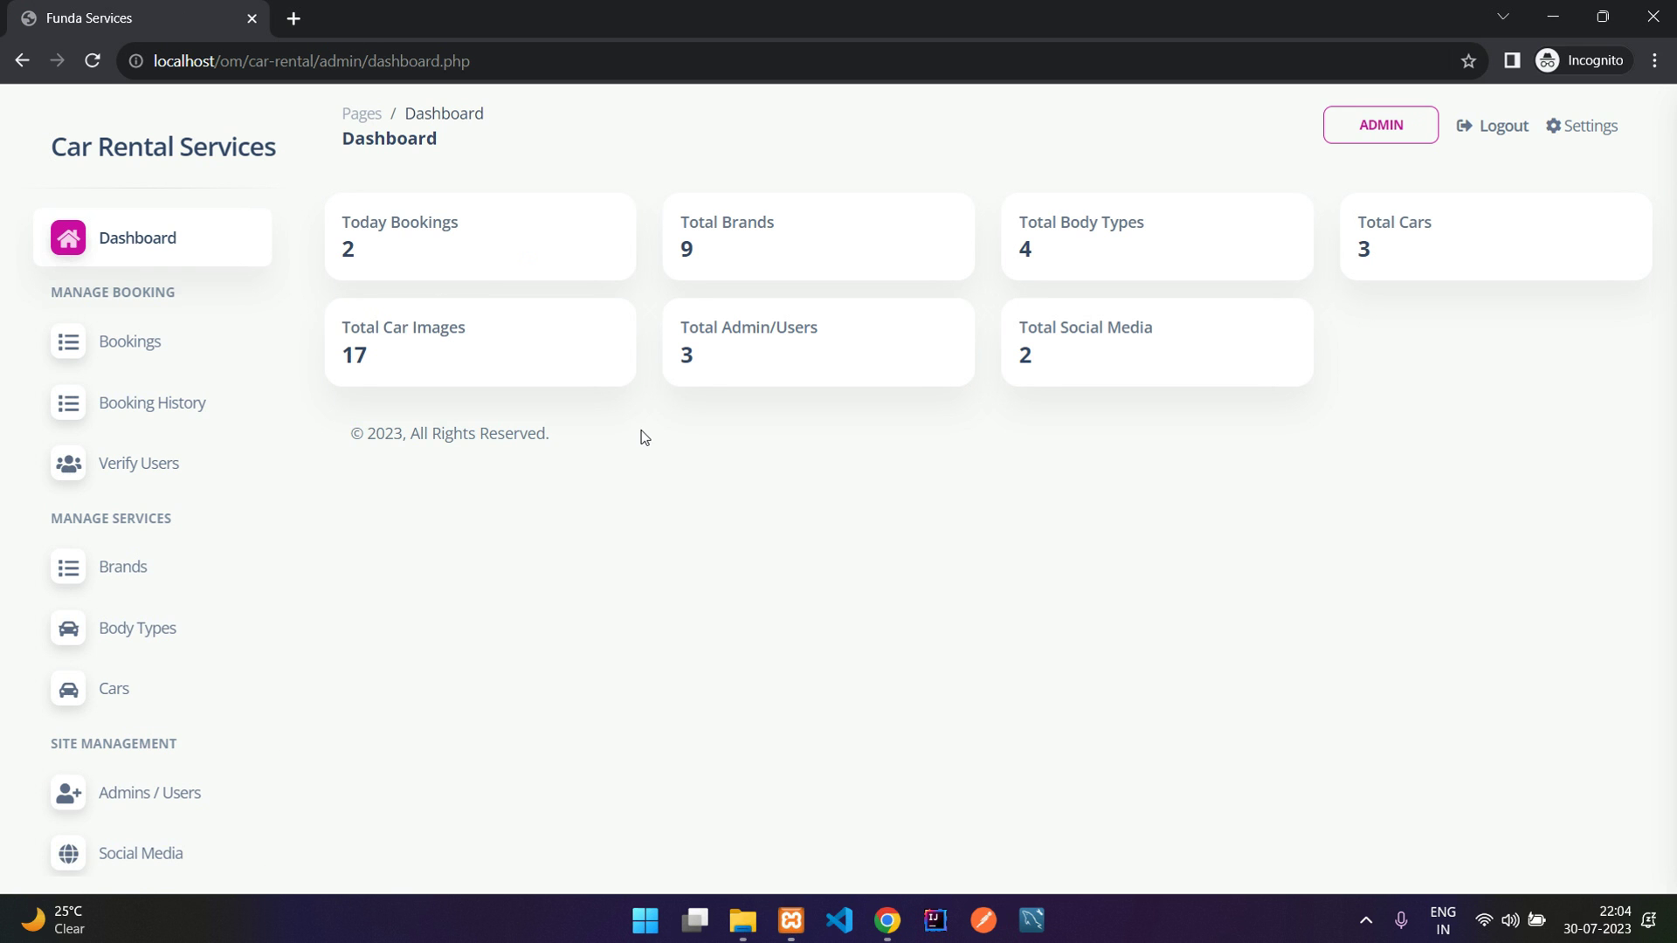
{"action": "left_click", "coordinate": [1480, 132]}
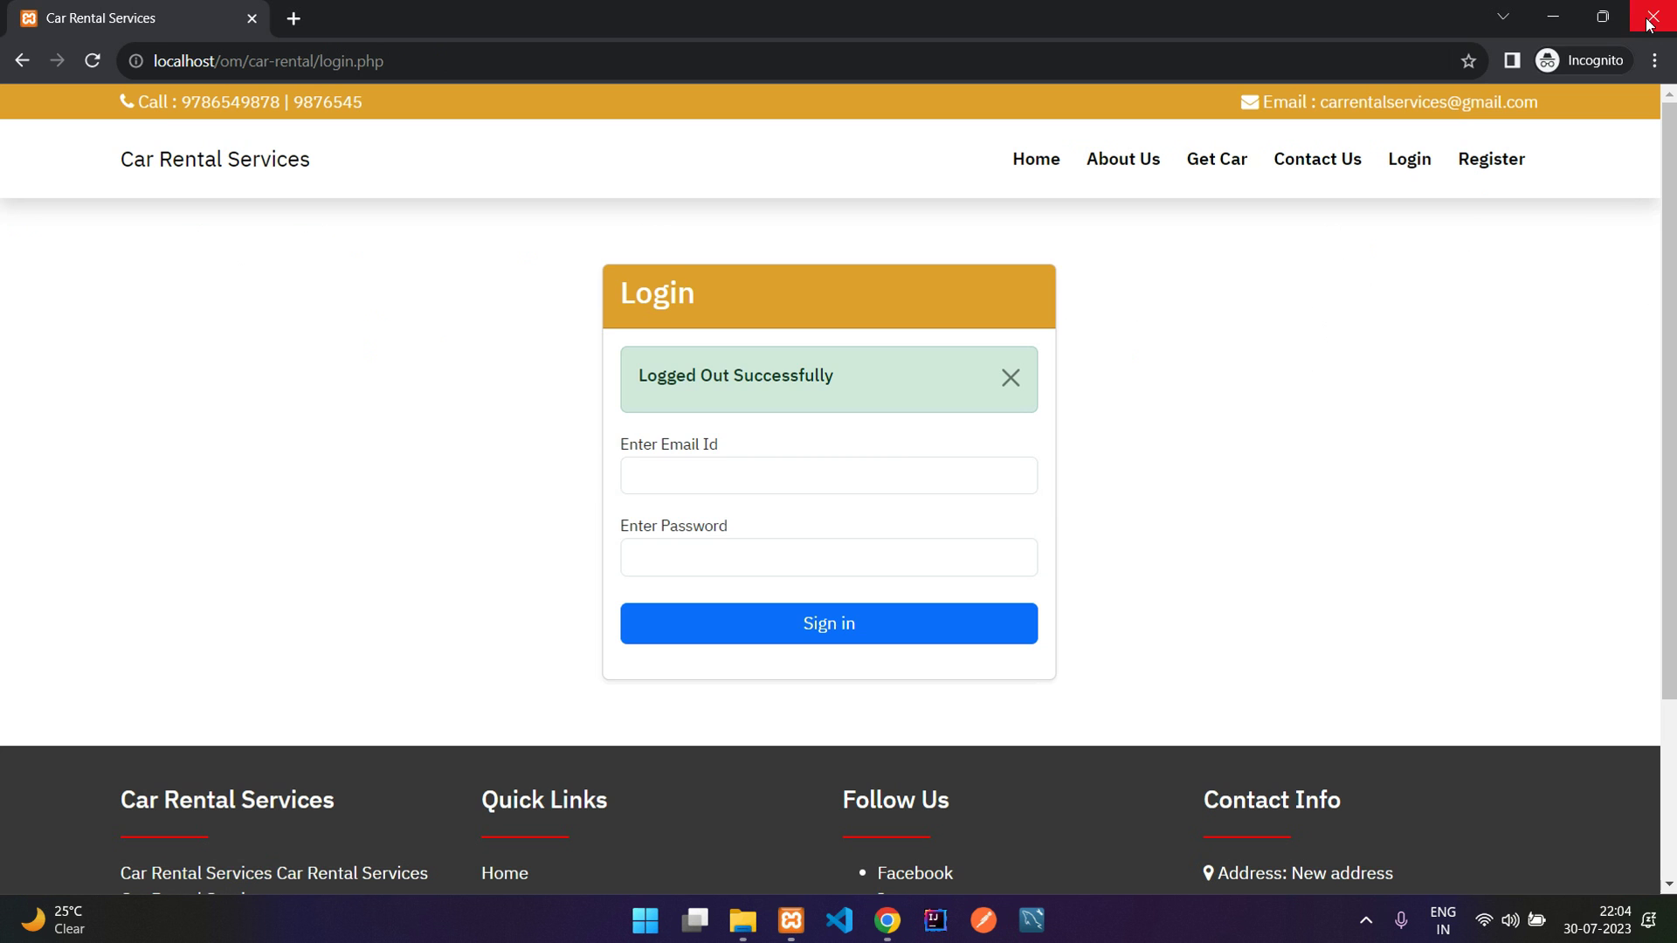
{"action": "left_click", "coordinate": [1653, 15]}
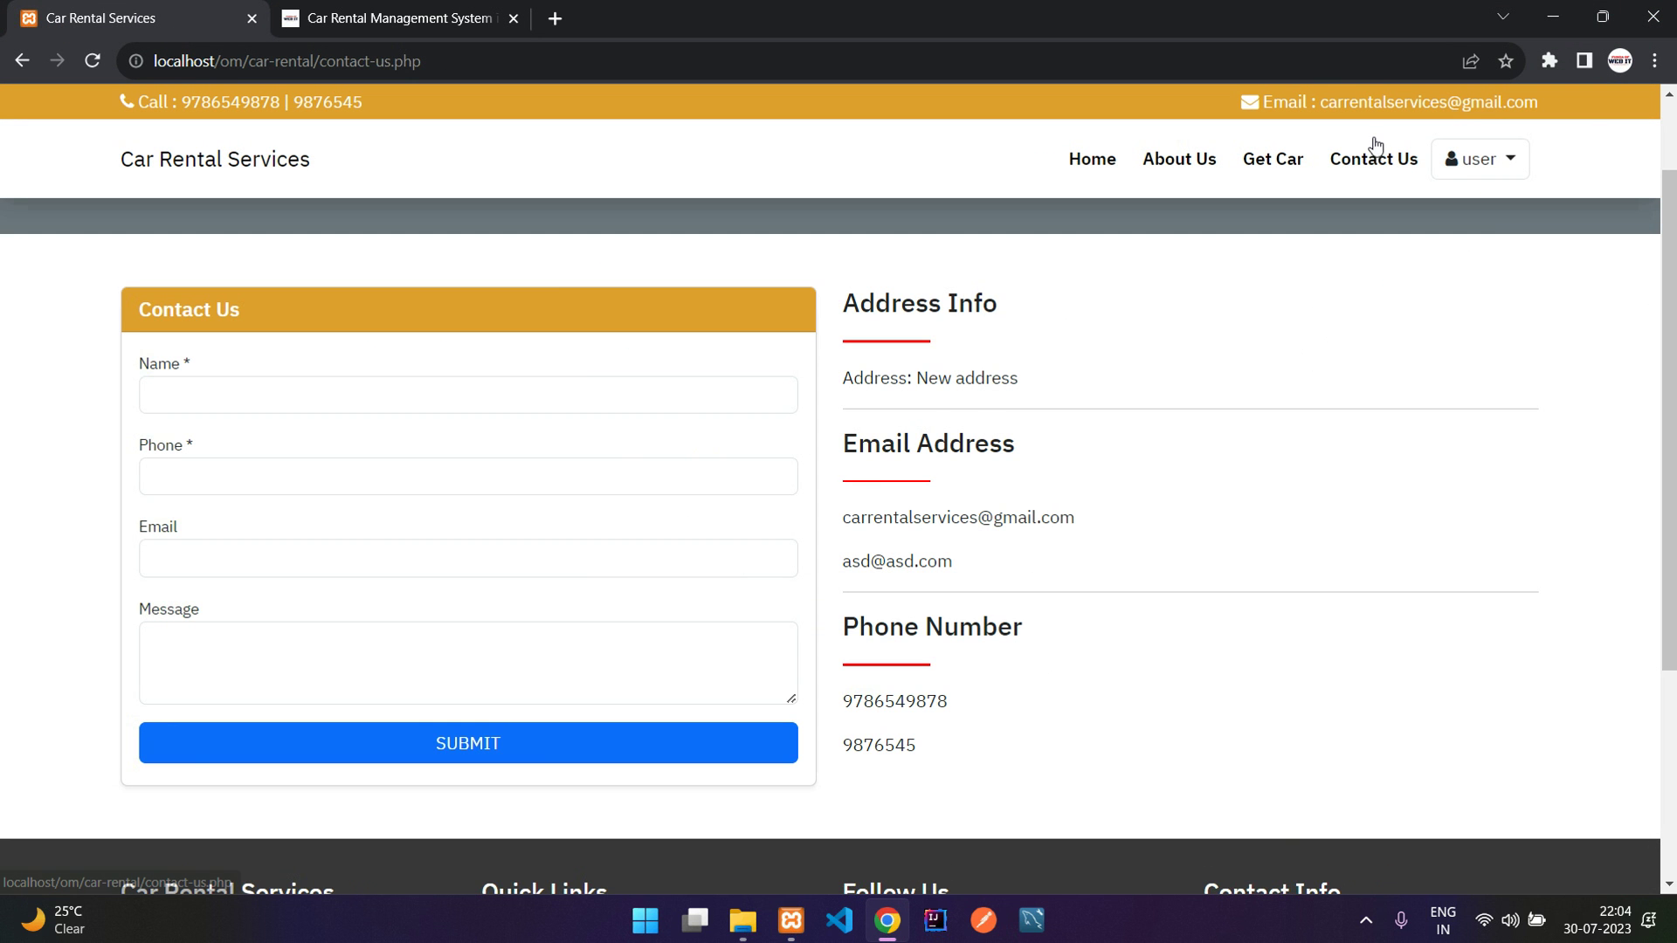
{"action": "left_click", "coordinate": [1373, 146]}
{"action": "left_click", "coordinate": [1248, 174]}
Open the TOYOTA XYZ car and continue to its 30–31 July booking
{"action": "scroll", "coordinate": [838, 539], "scroll_direction": "down", "scroll_amount": 1}
{"action": "left_click", "coordinate": [716, 524]}
{"action": "scroll", "coordinate": [1158, 467], "scroll_direction": "down", "scroll_amount": 5}
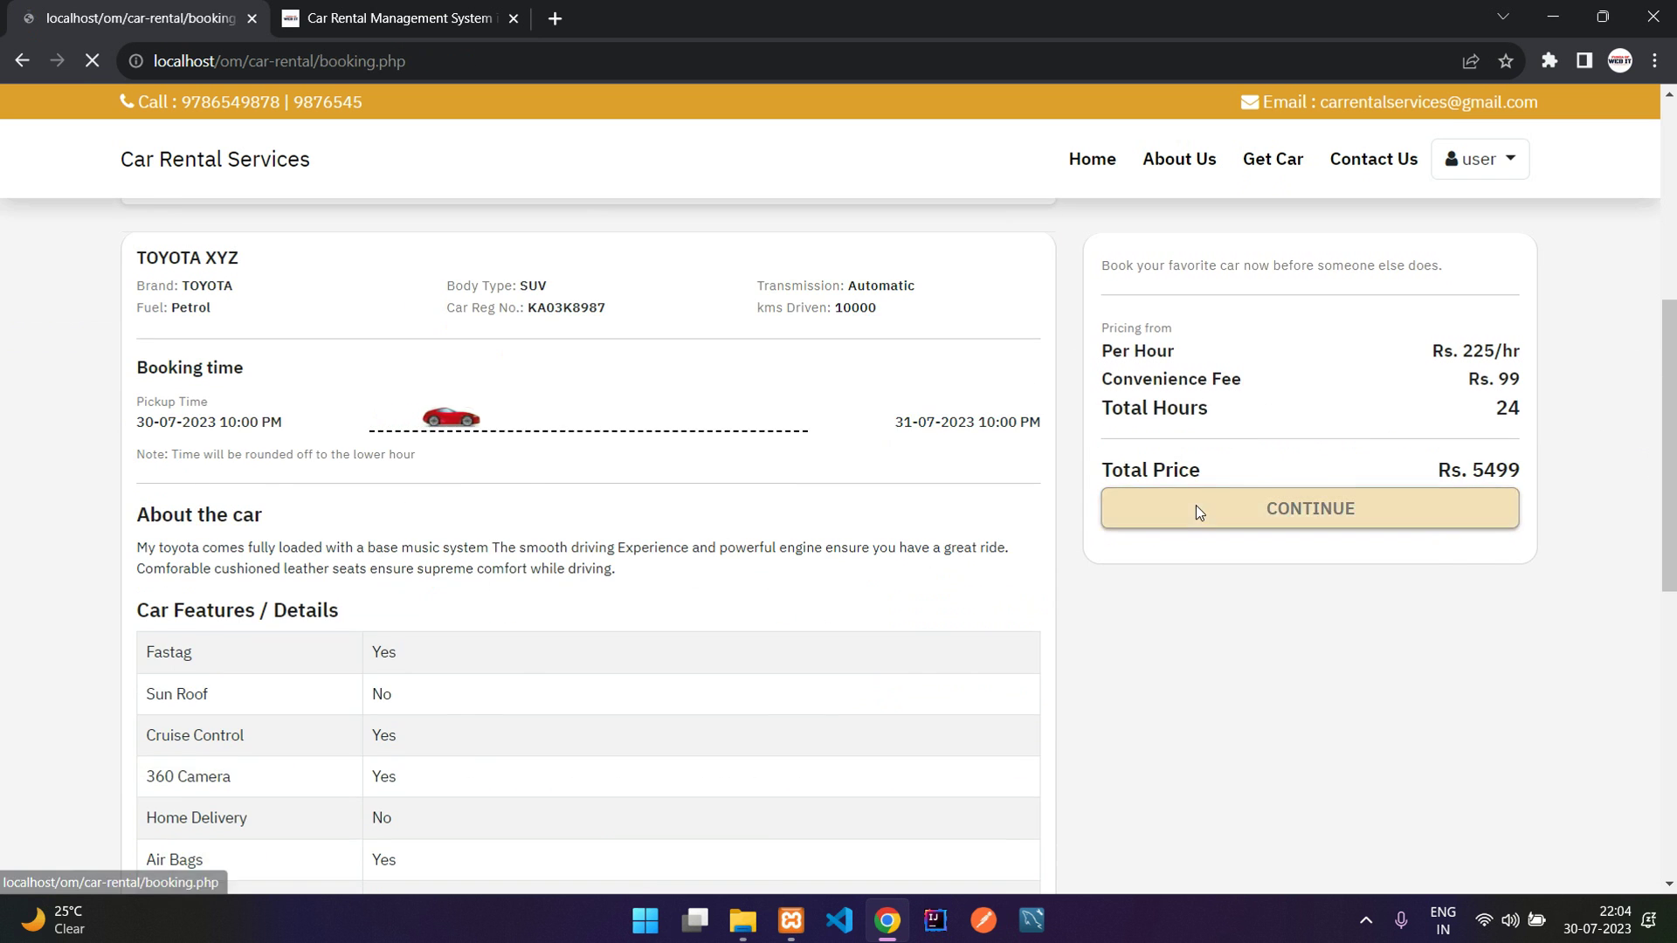
{"action": "left_click", "coordinate": [1196, 505]}
Review the booking's Rs. 5499 total and payment options, then return to the home page
{"action": "scroll", "coordinate": [699, 468], "scroll_direction": "down", "scroll_amount": 4}
{"action": "scroll", "coordinate": [594, 418], "scroll_direction": "up", "scroll_amount": 1}
{"action": "scroll", "coordinate": [597, 421], "scroll_direction": "up", "scroll_amount": 2}
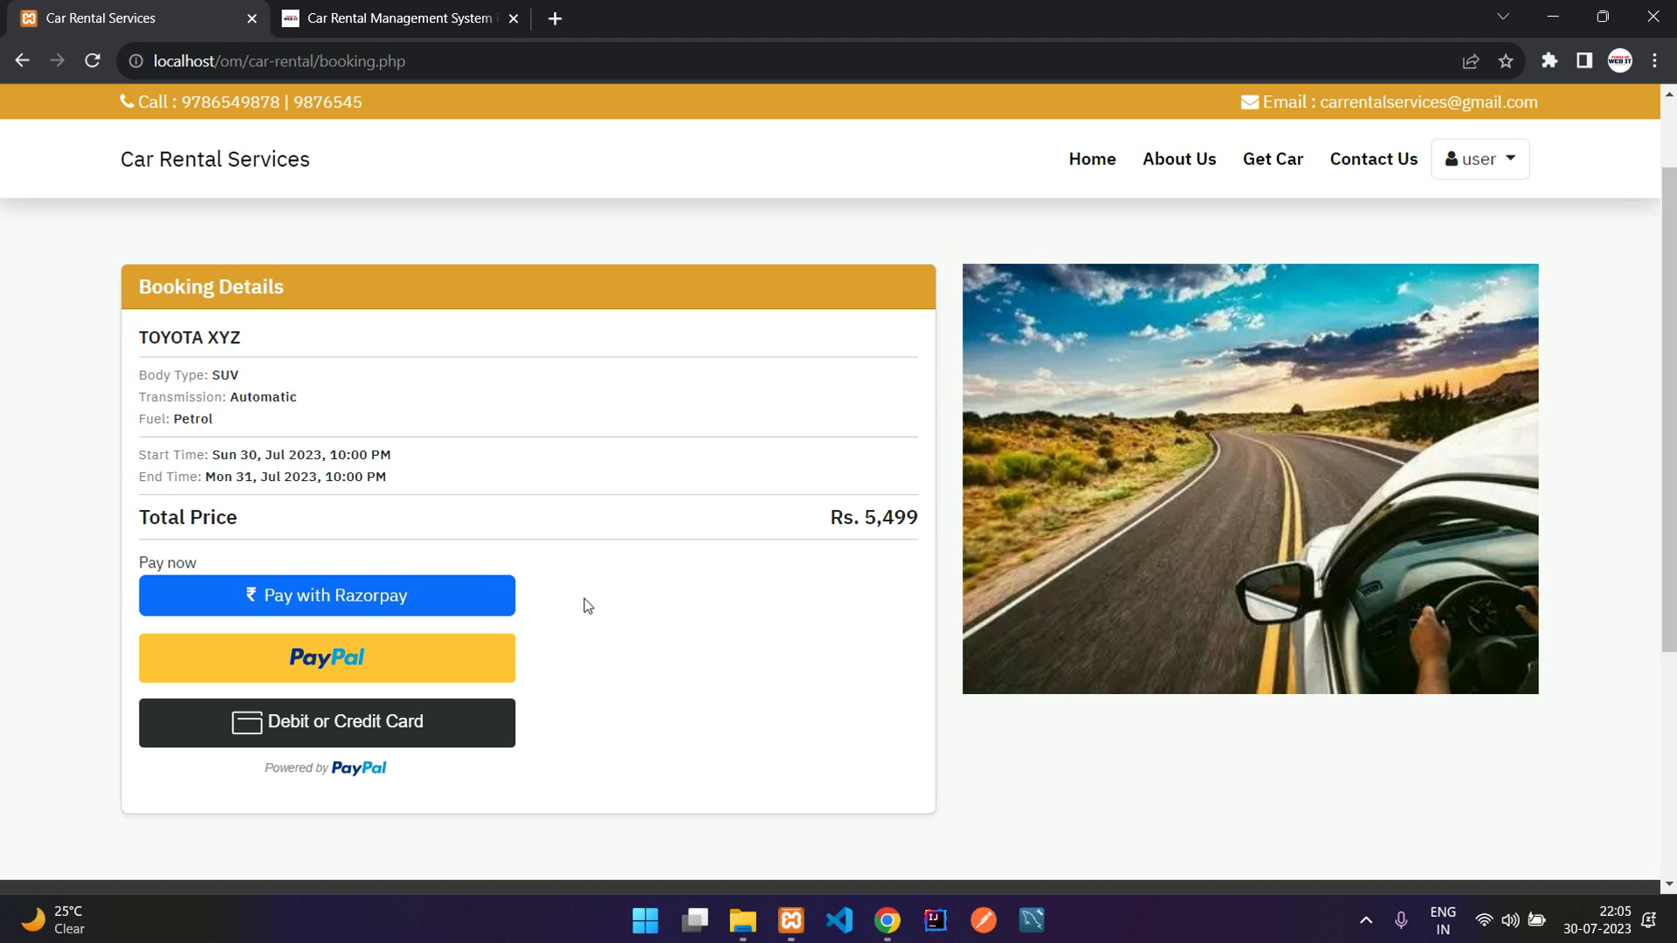
{"action": "scroll", "coordinate": [588, 606], "scroll_direction": "down", "scroll_amount": 1}
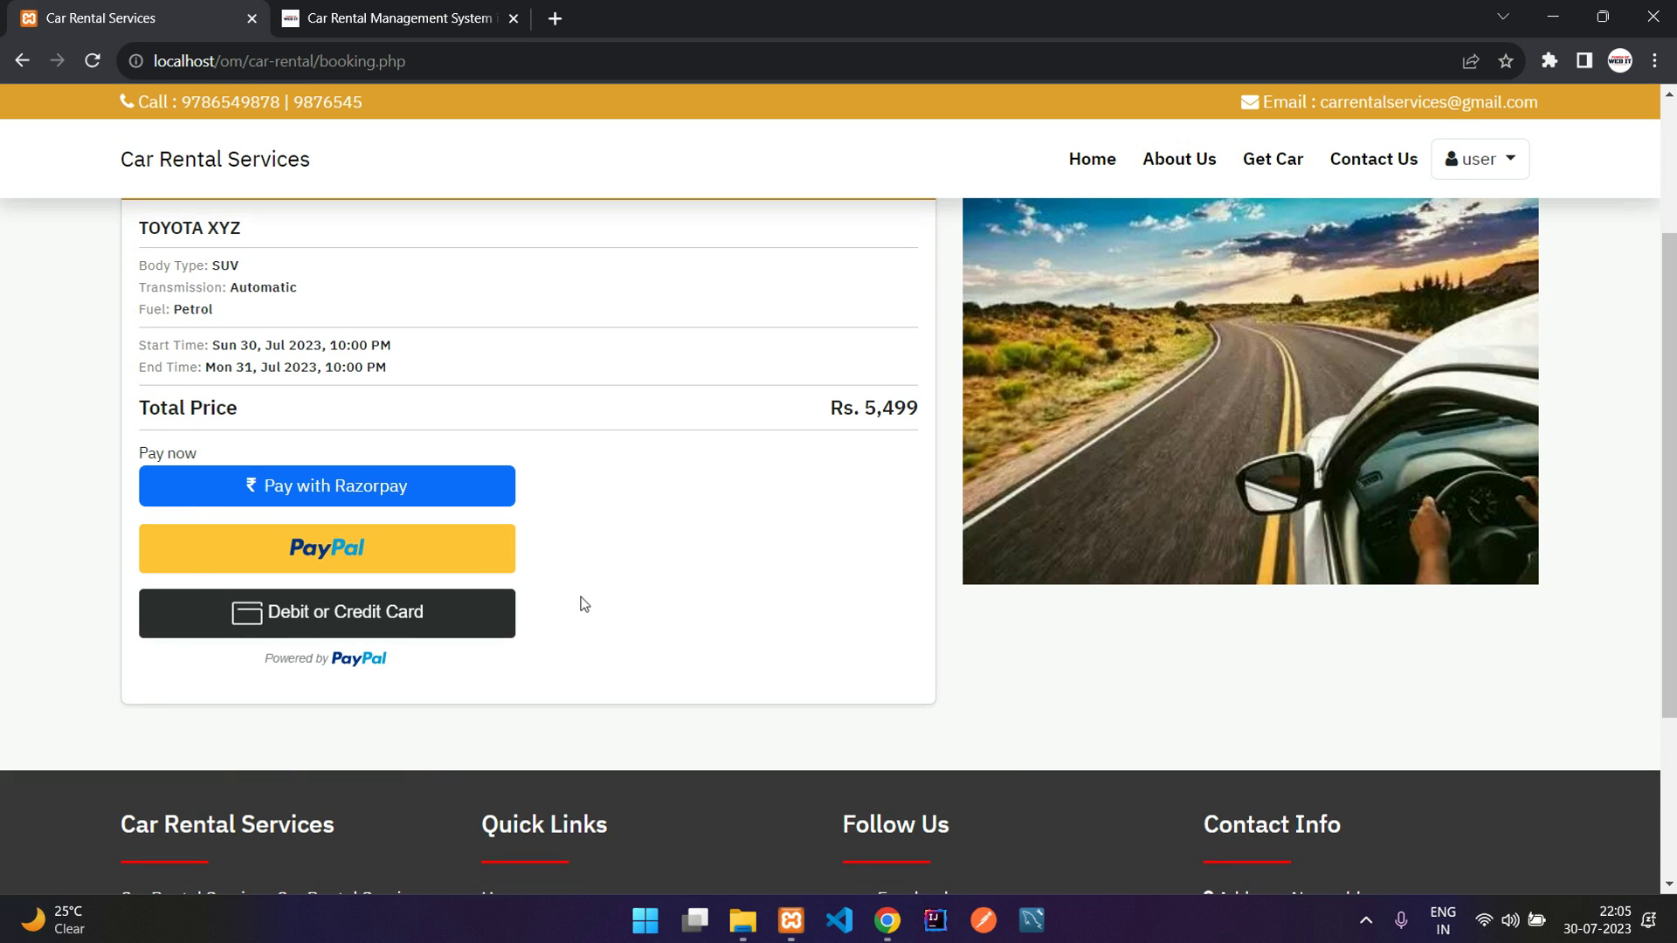
{"action": "scroll", "coordinate": [768, 588], "scroll_direction": "down", "scroll_amount": 2}
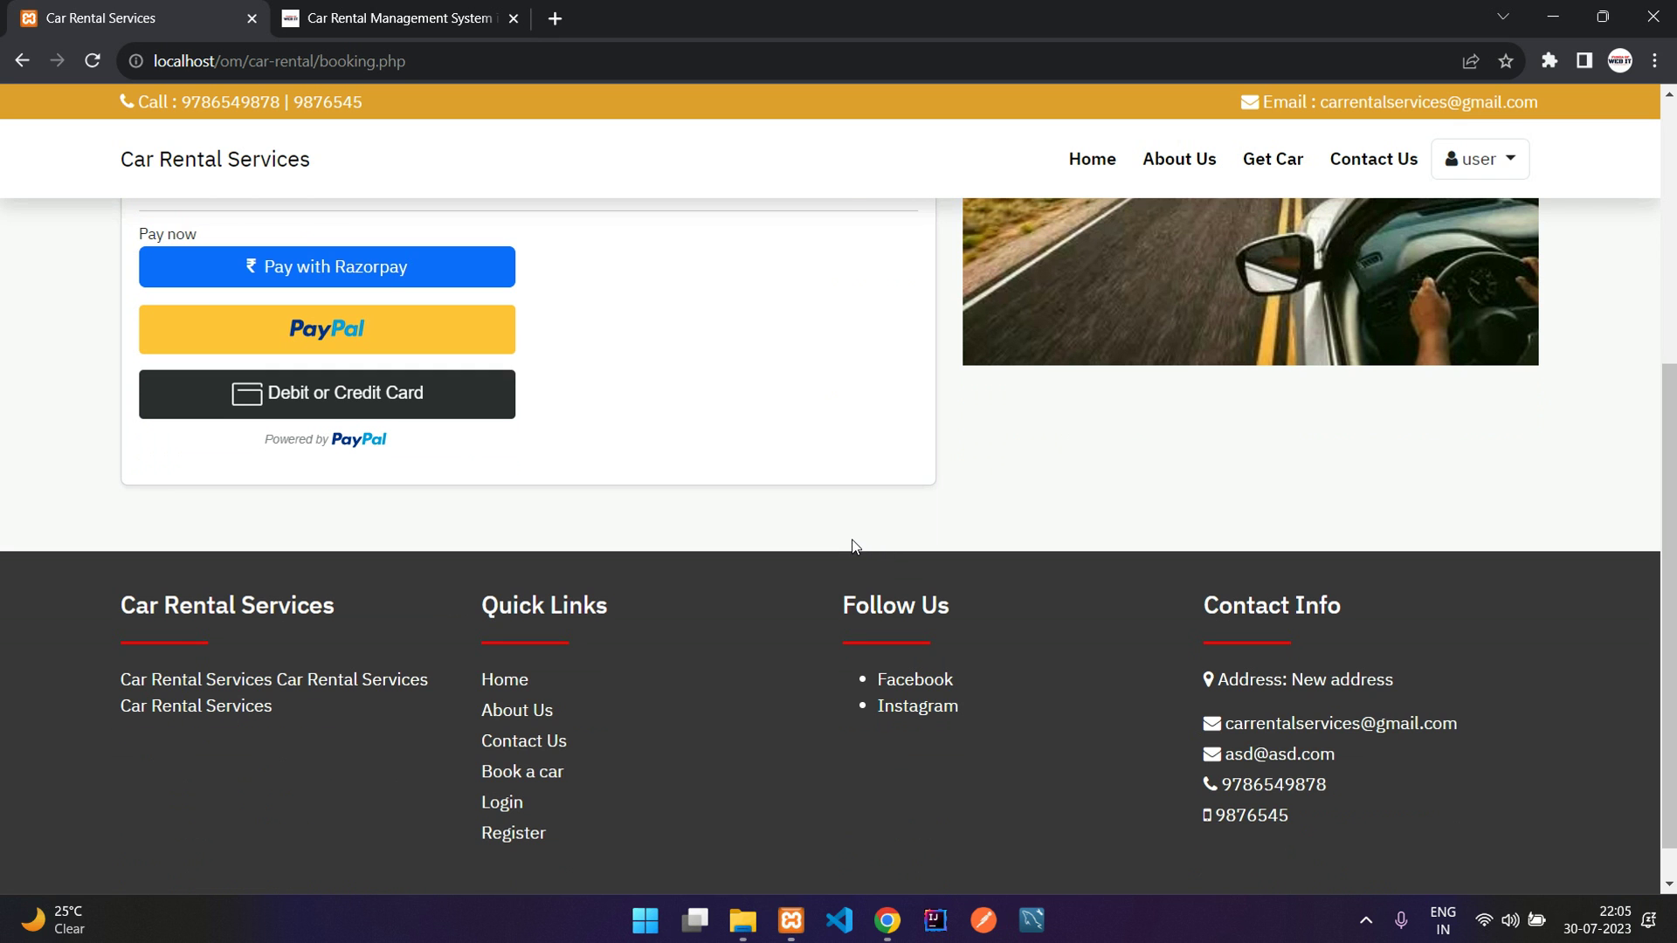
{"action": "scroll", "coordinate": [853, 543], "scroll_direction": "up", "scroll_amount": 1}
{"action": "scroll", "coordinate": [865, 541], "scroll_direction": "down", "scroll_amount": 1}
{"action": "left_click", "coordinate": [1094, 159]}
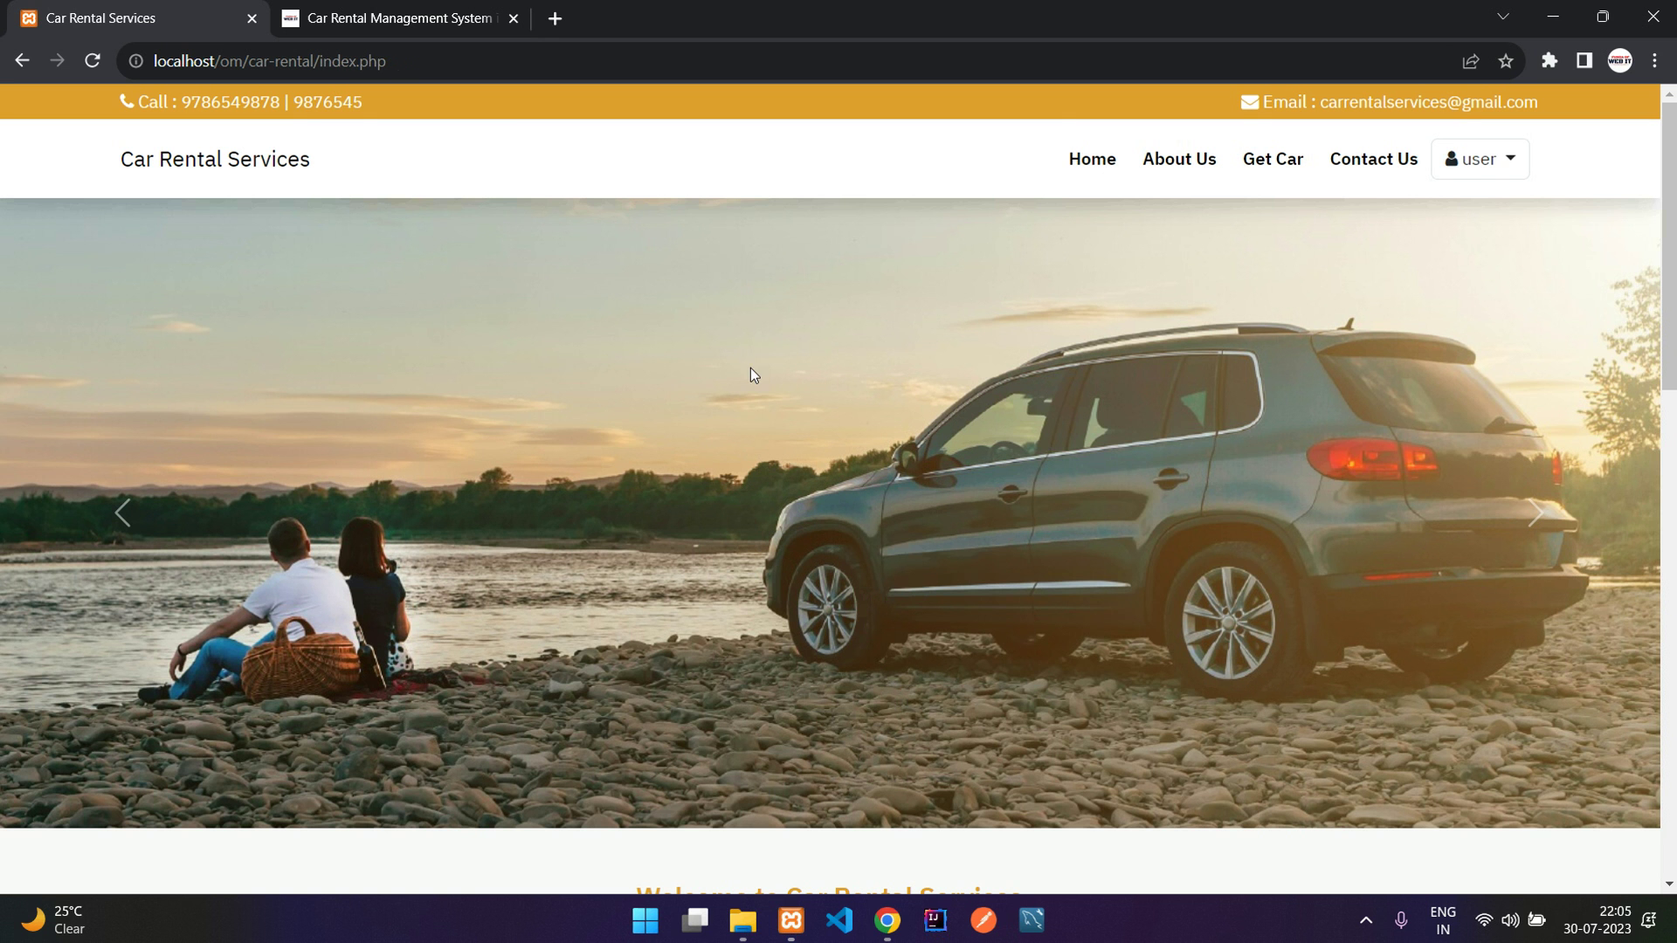